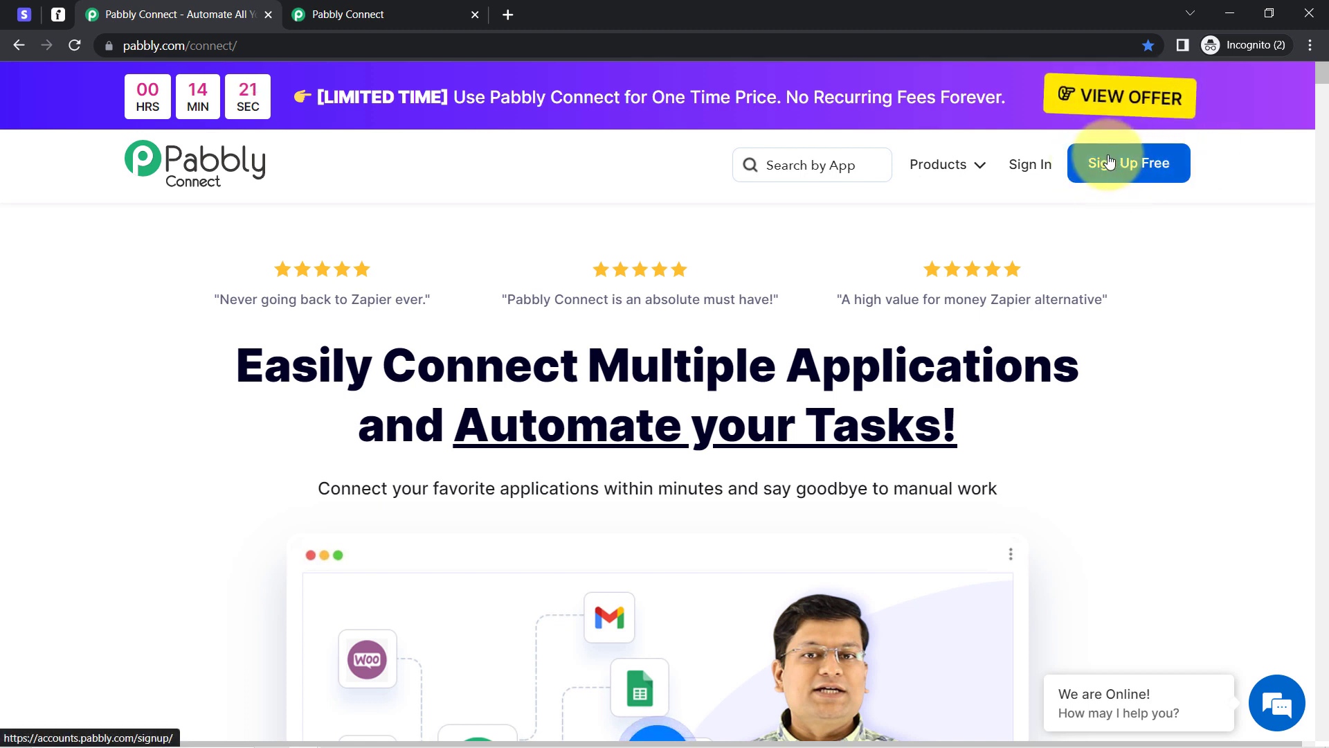
Step: Create a workflow named "Create Subscriber in Flodesk on Stripe Payment" from the Pabbly Connect dashboard
left_click(342, 7)
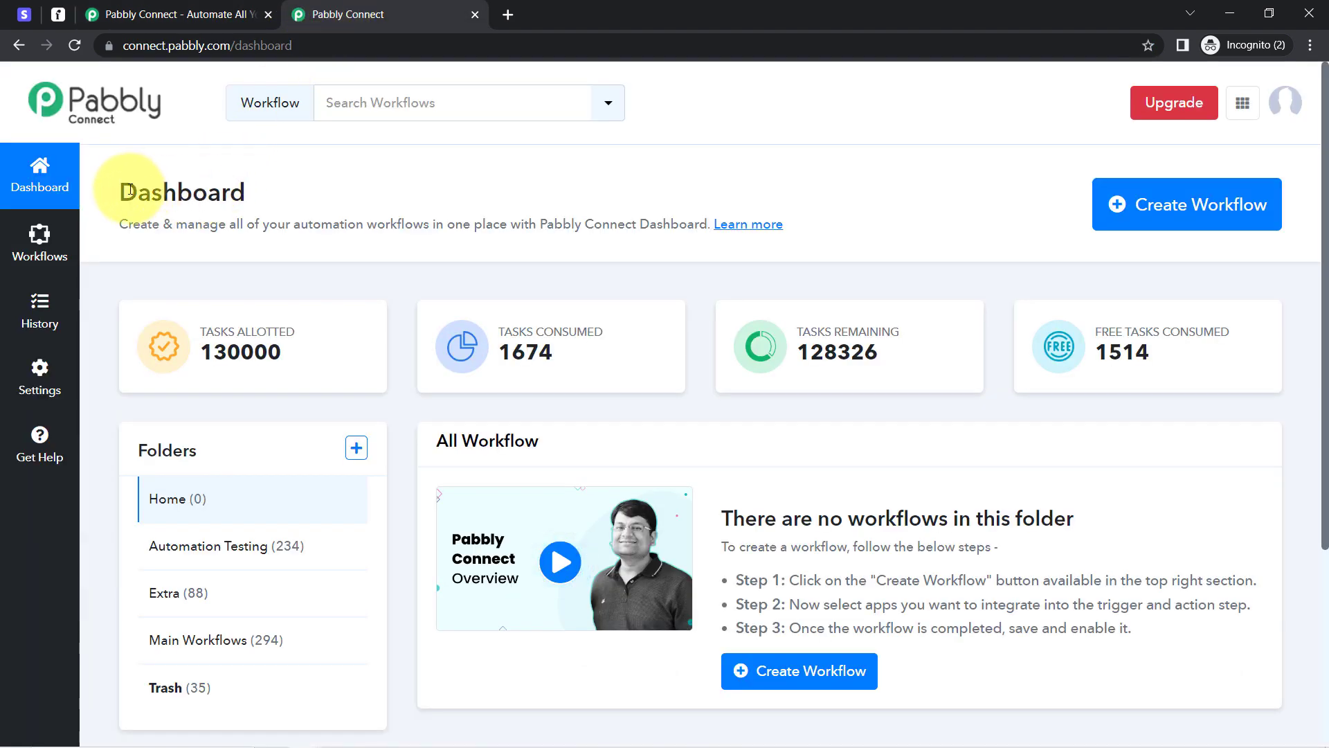
left_click_drag(130, 190, 321, 206)
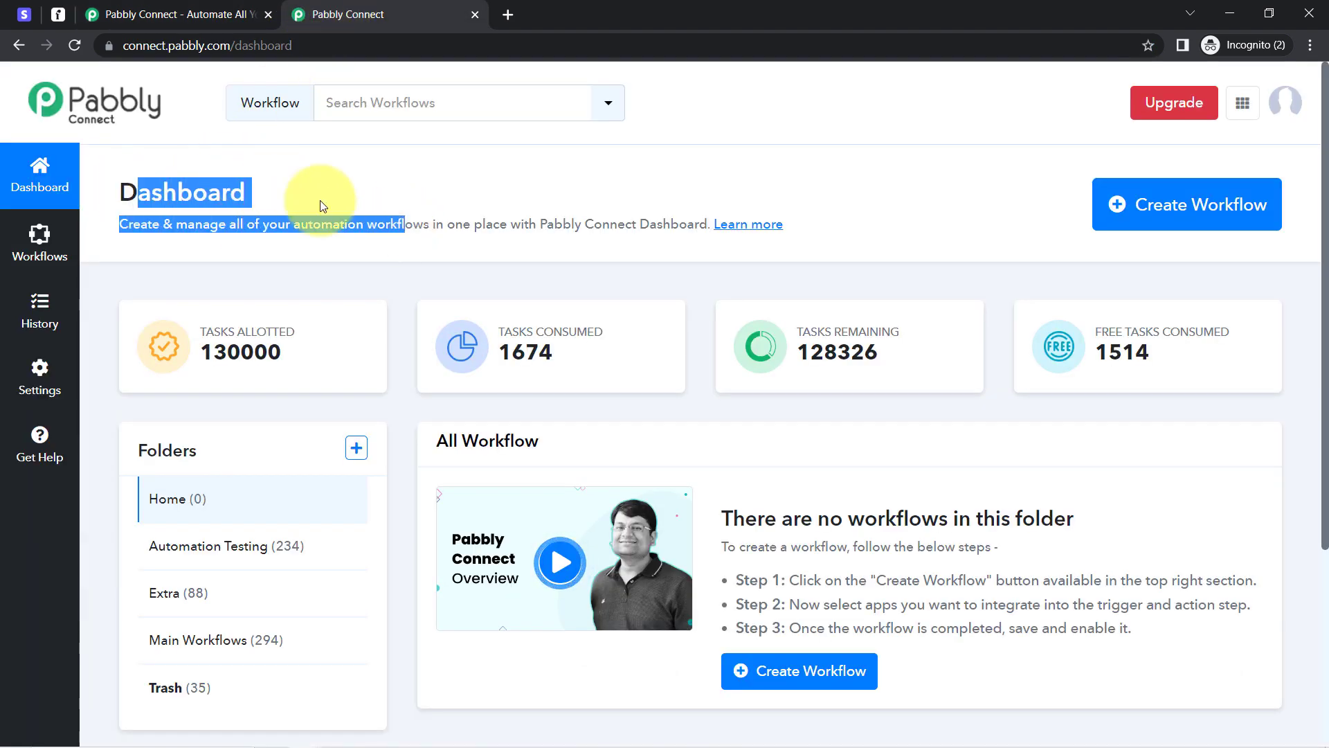
left_click(184, 232)
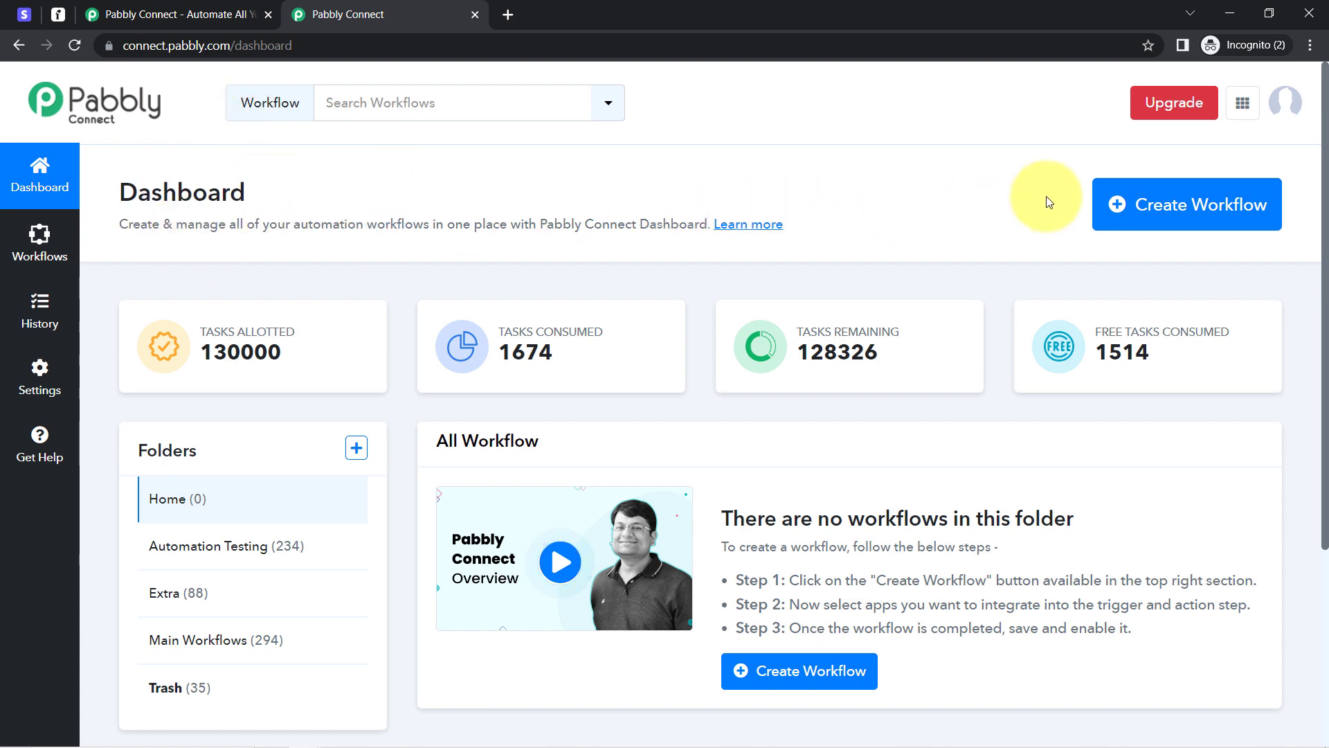
left_click(1118, 197)
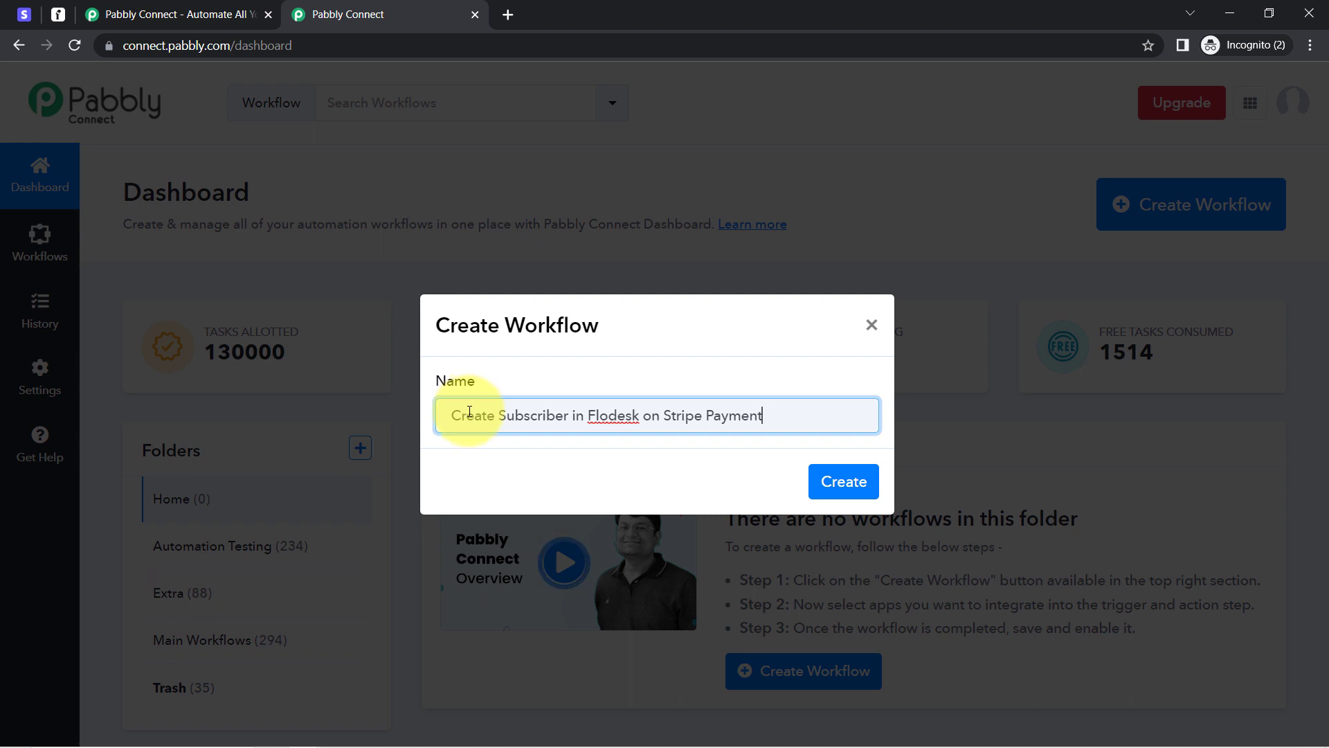
left_click_drag(470, 412, 663, 411)
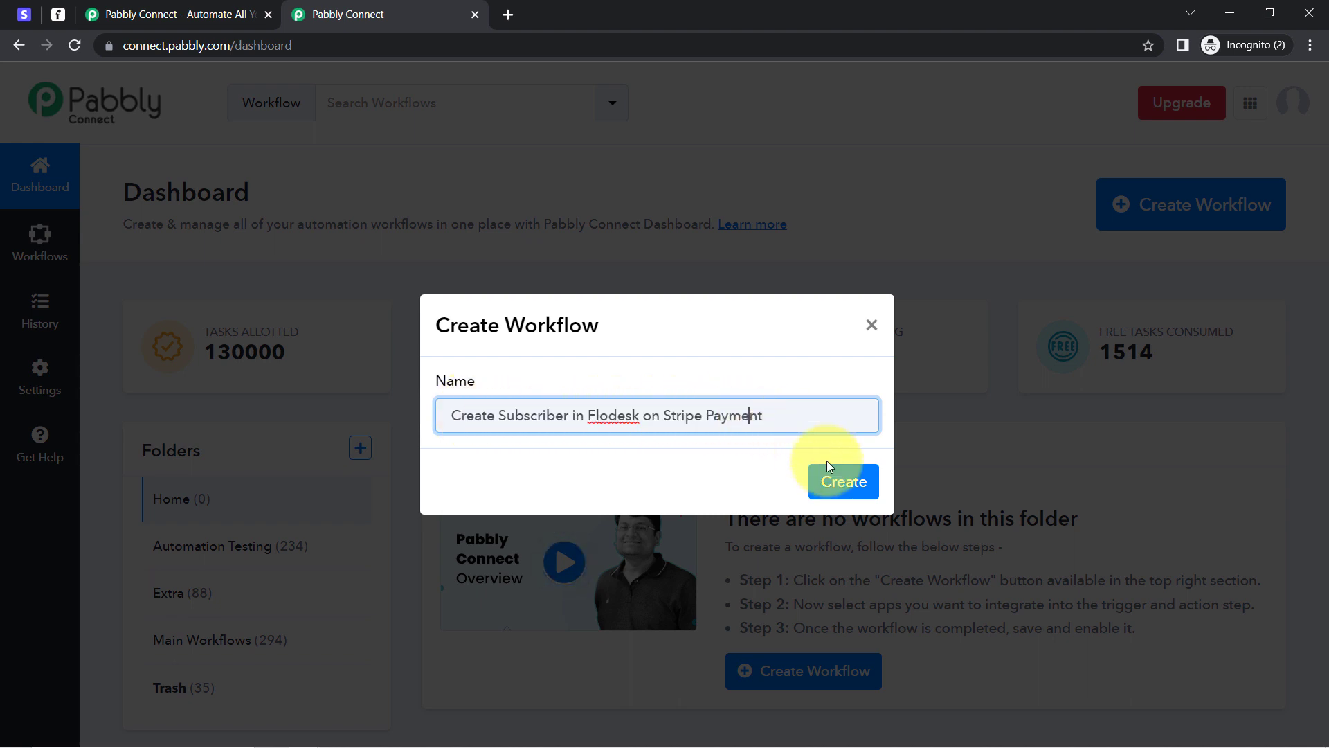
left_click(838, 478)
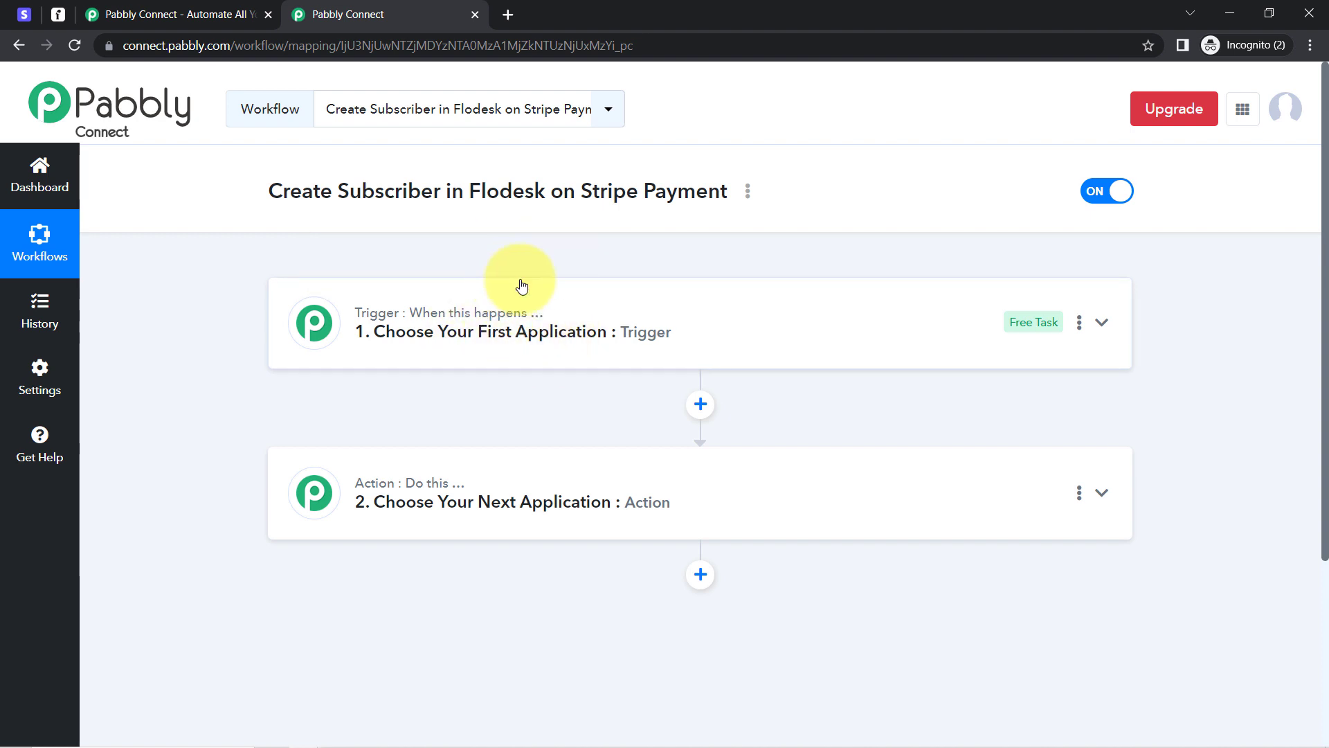
Step: Search for "strip" in the trigger step and choose Stripe as the trigger application
mouse_move(525, 322)
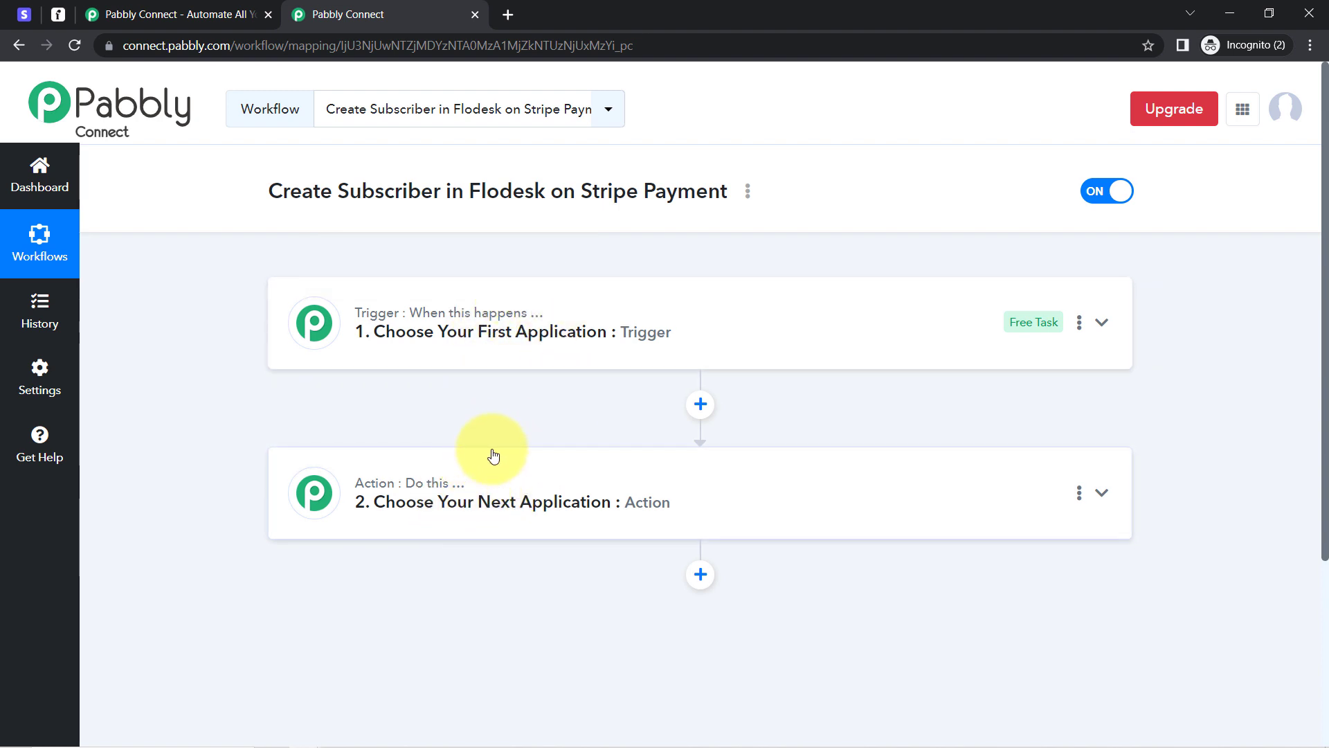
left_click(504, 329)
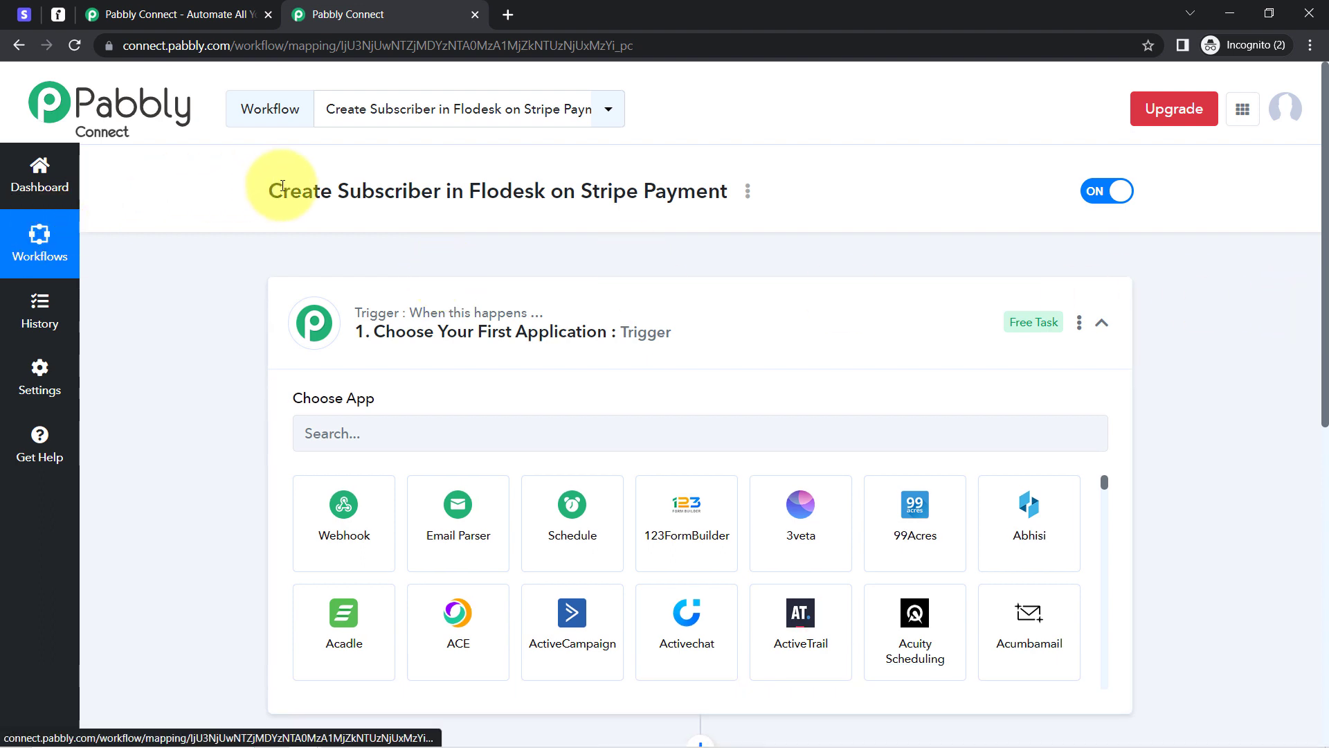
left_click_drag(282, 191, 731, 191)
left_click(342, 439)
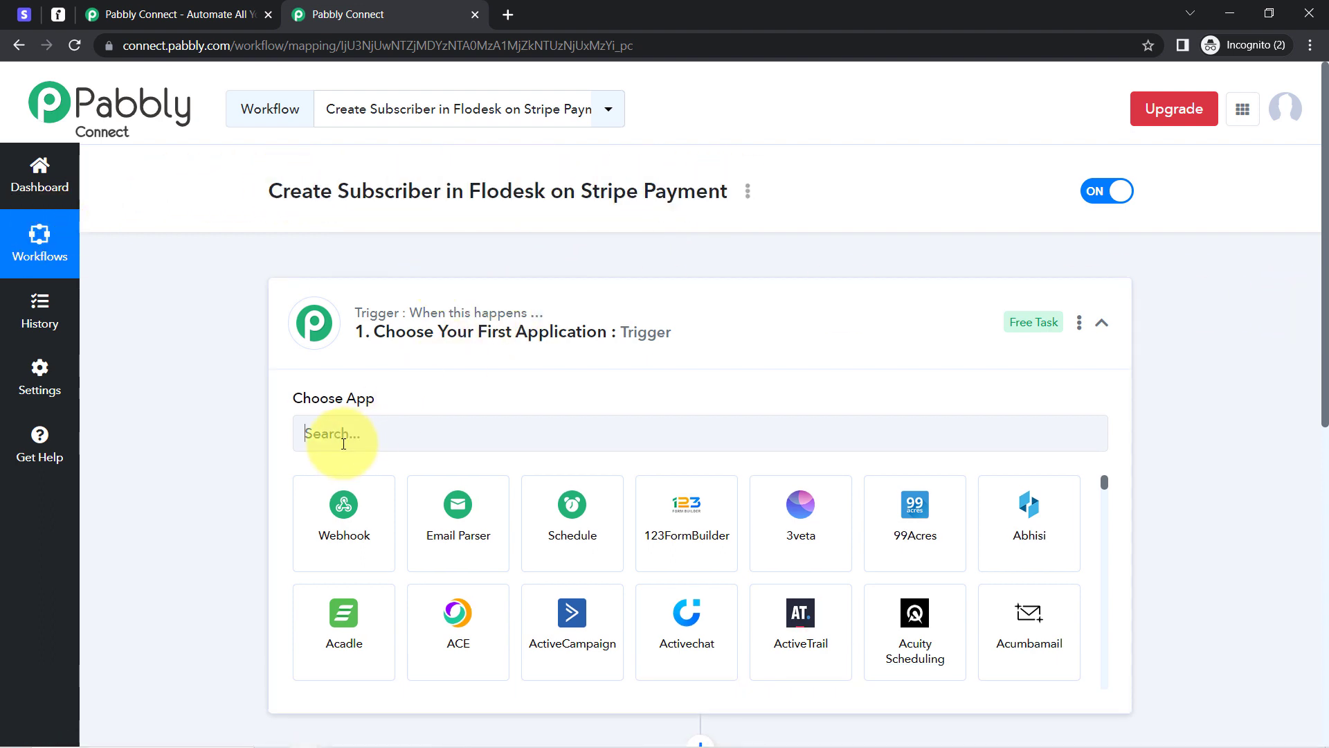
type("strip")
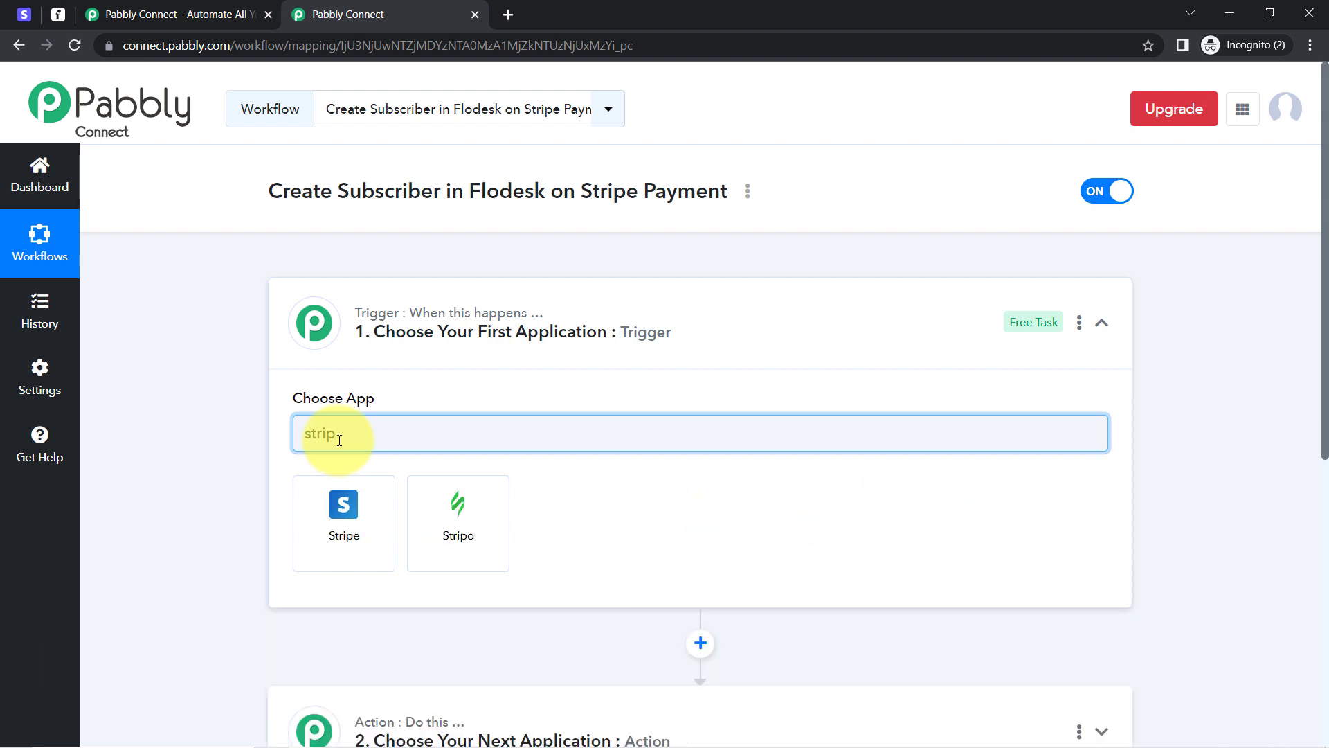
left_click(333, 498)
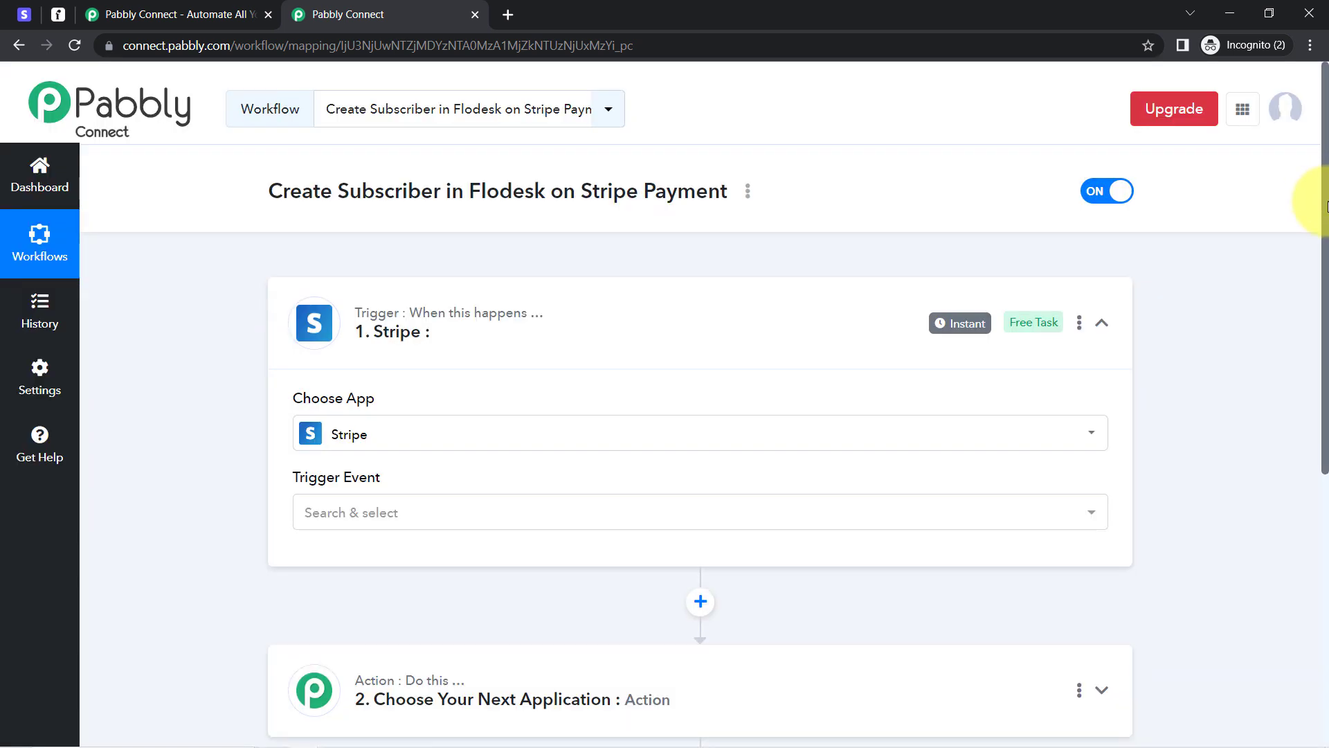
Step: Search for "flodes" in the action step, choose Flodesk as the action application, and collapse both workflow steps
scroll(1309, 312, "down", 6)
left_click(370, 274)
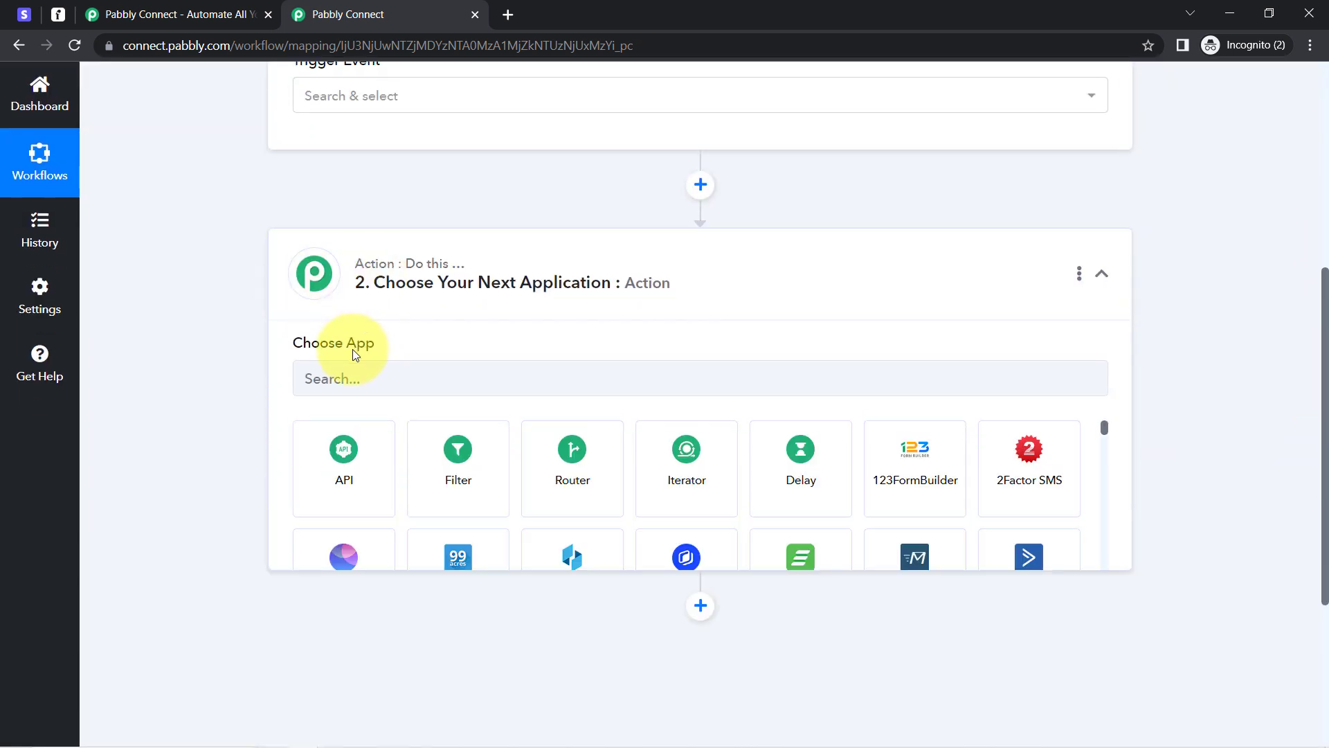
left_click(301, 365)
type("flo")
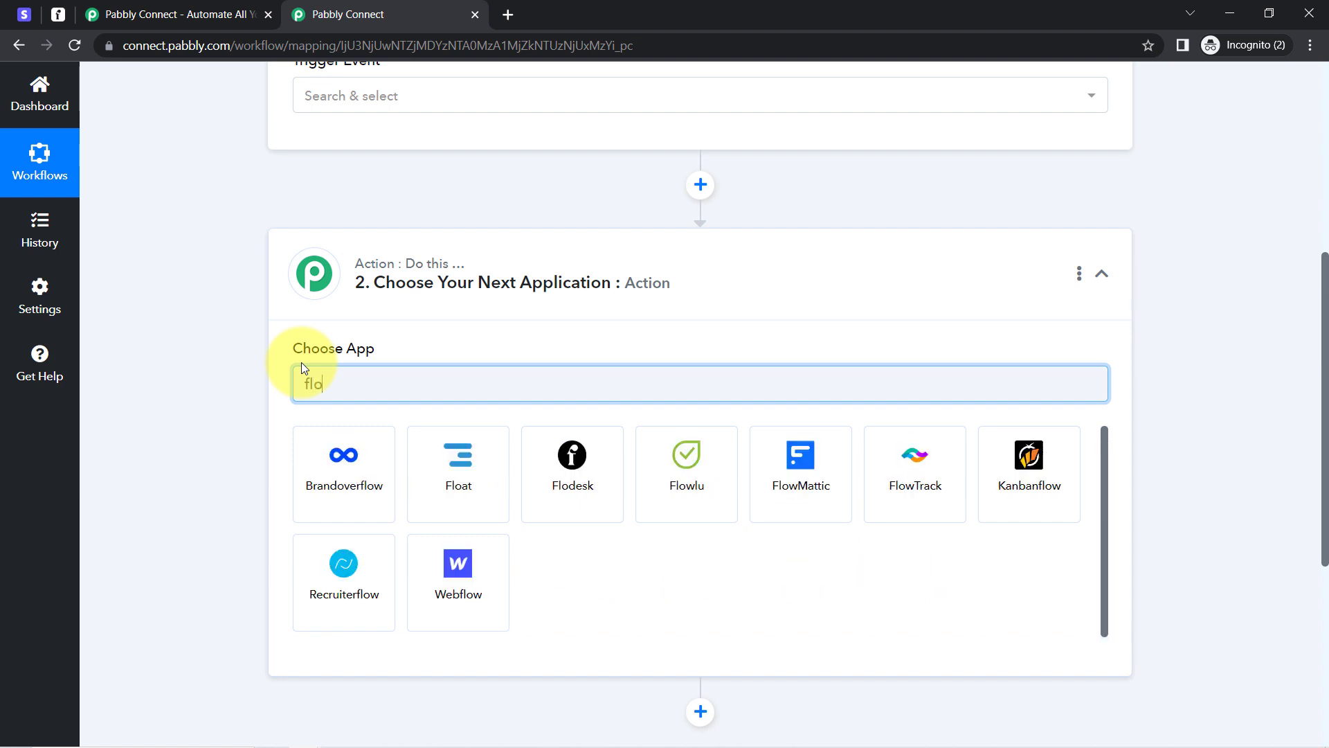
type("des")
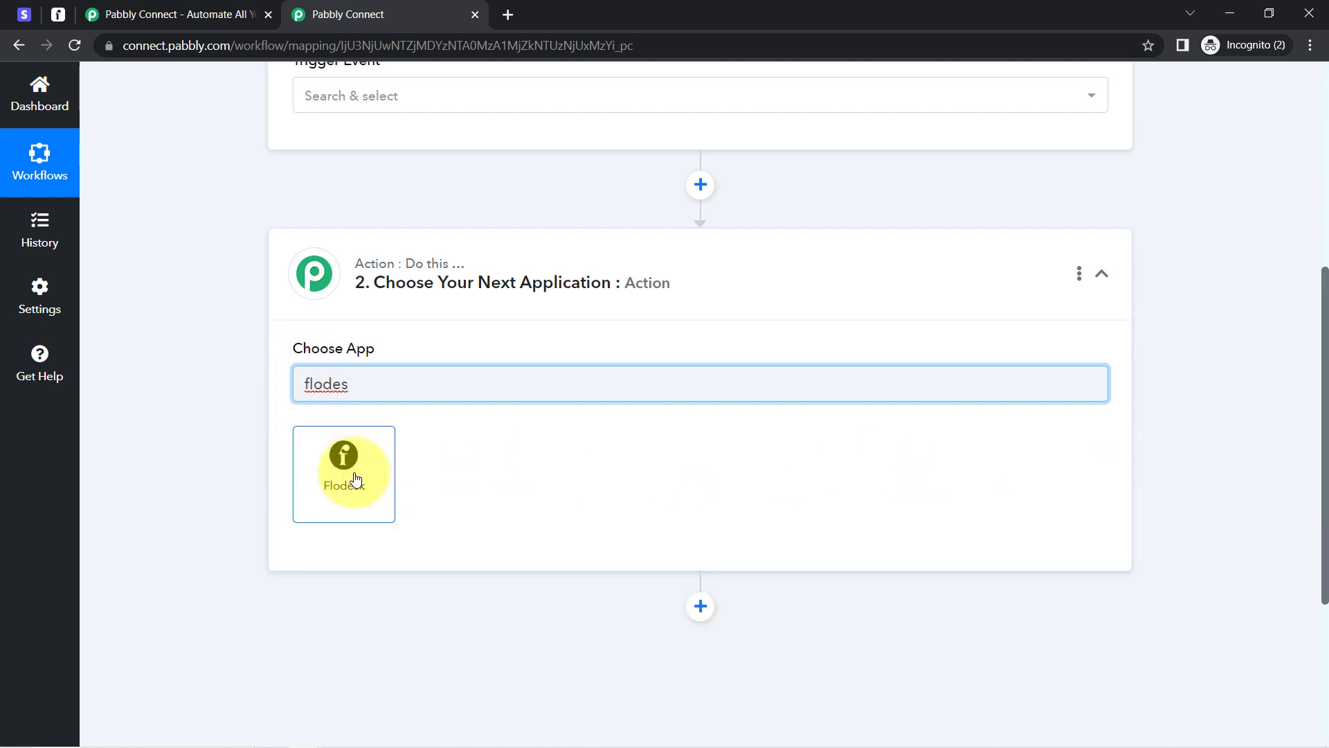
left_click(353, 476)
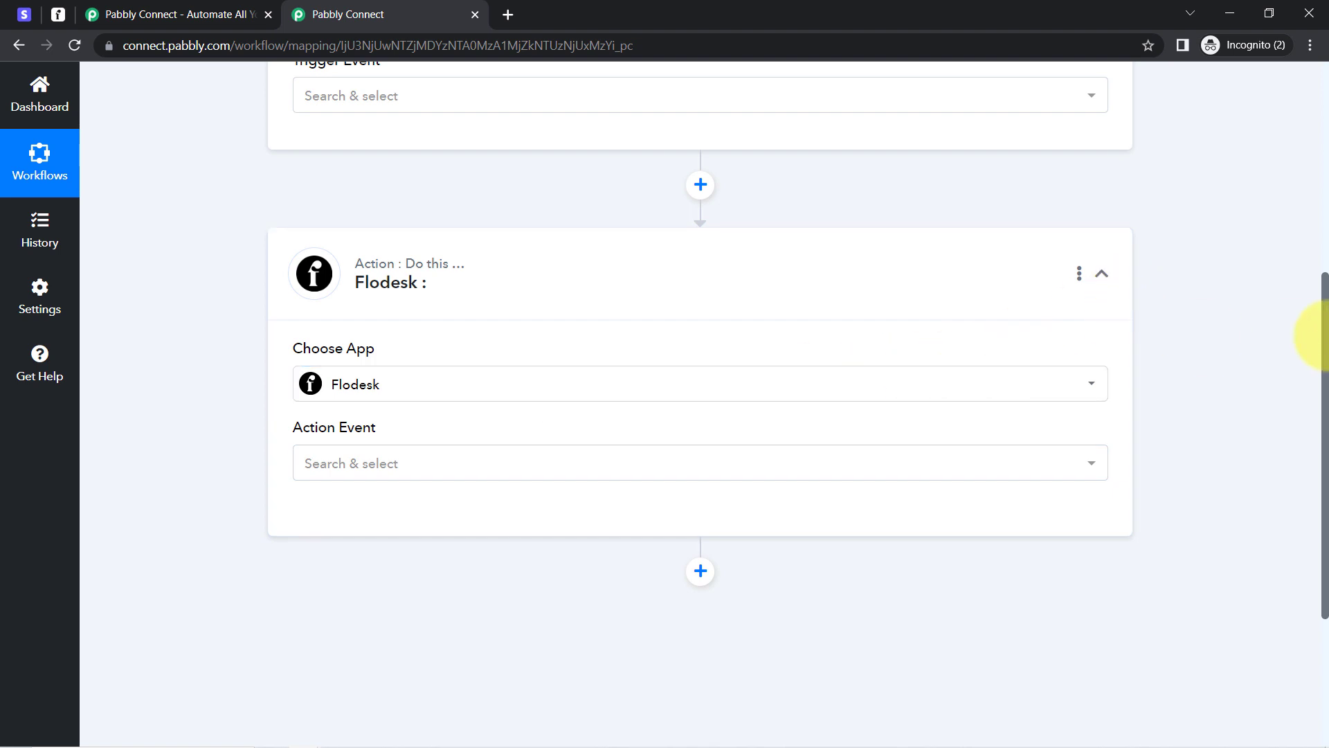
scroll(1319, 287, "up", 4)
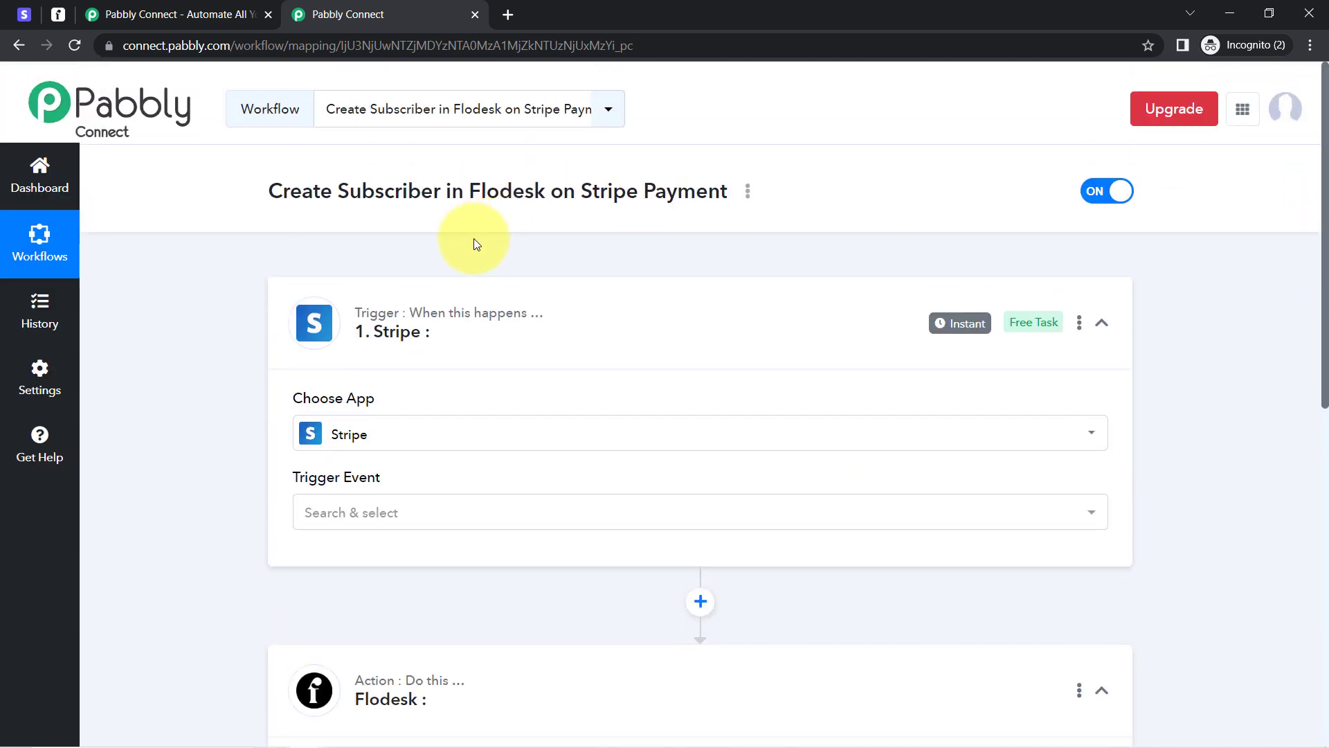
left_click(423, 308)
left_click(380, 513)
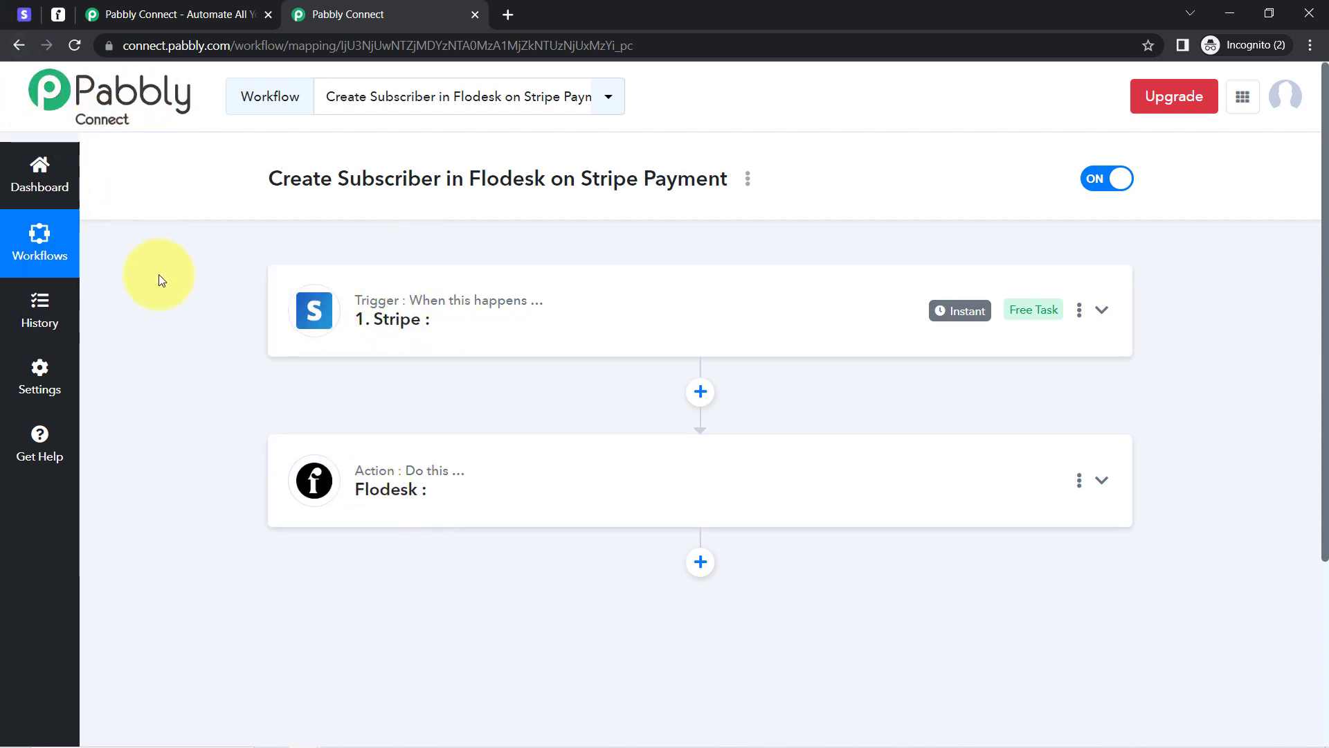
Step: Expand the Stripe trigger step and set its trigger event to New Charge
left_click(426, 339)
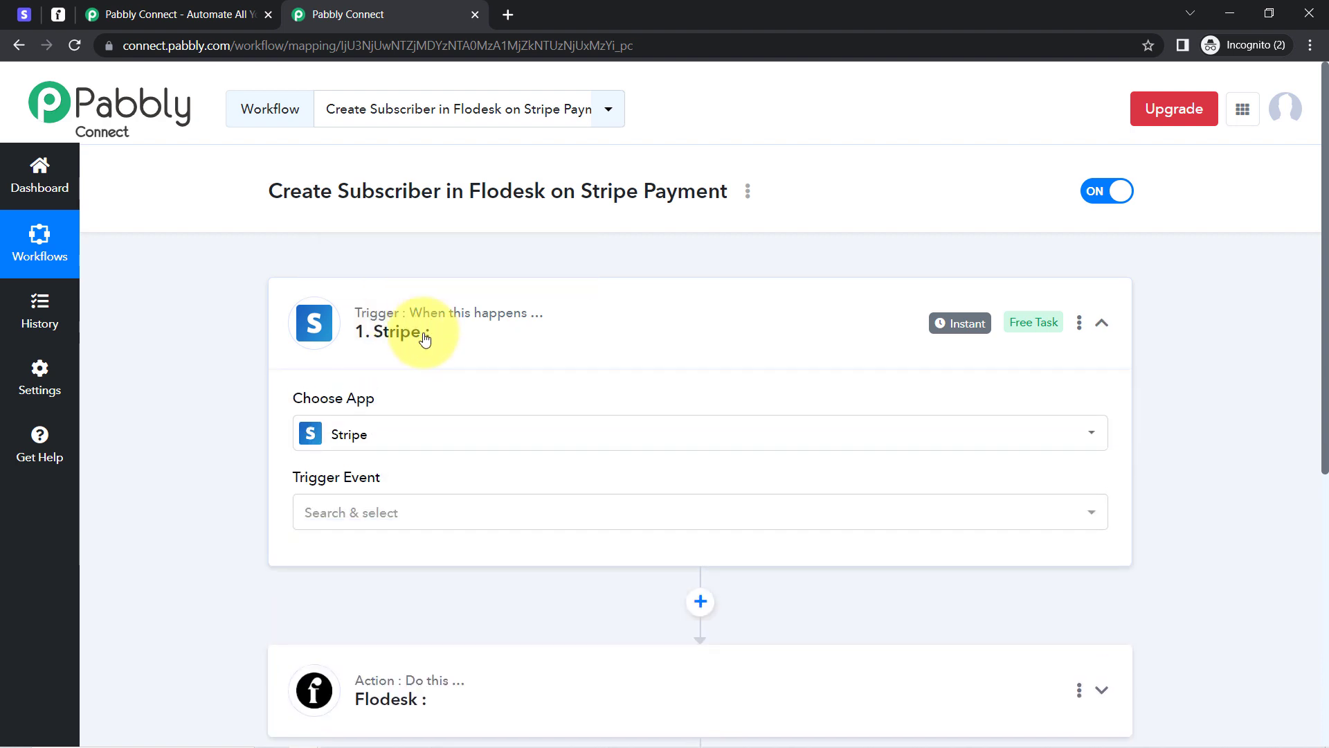
left_click(331, 509)
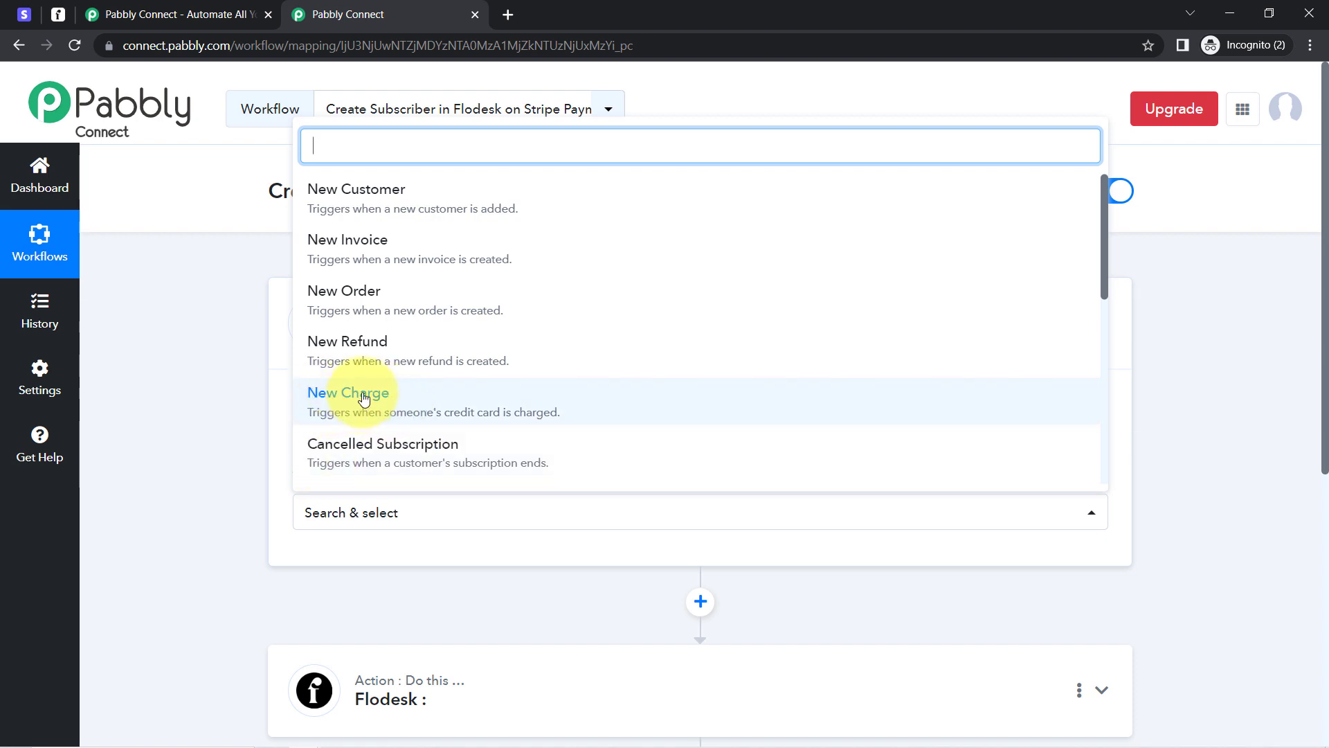
left_click(391, 405)
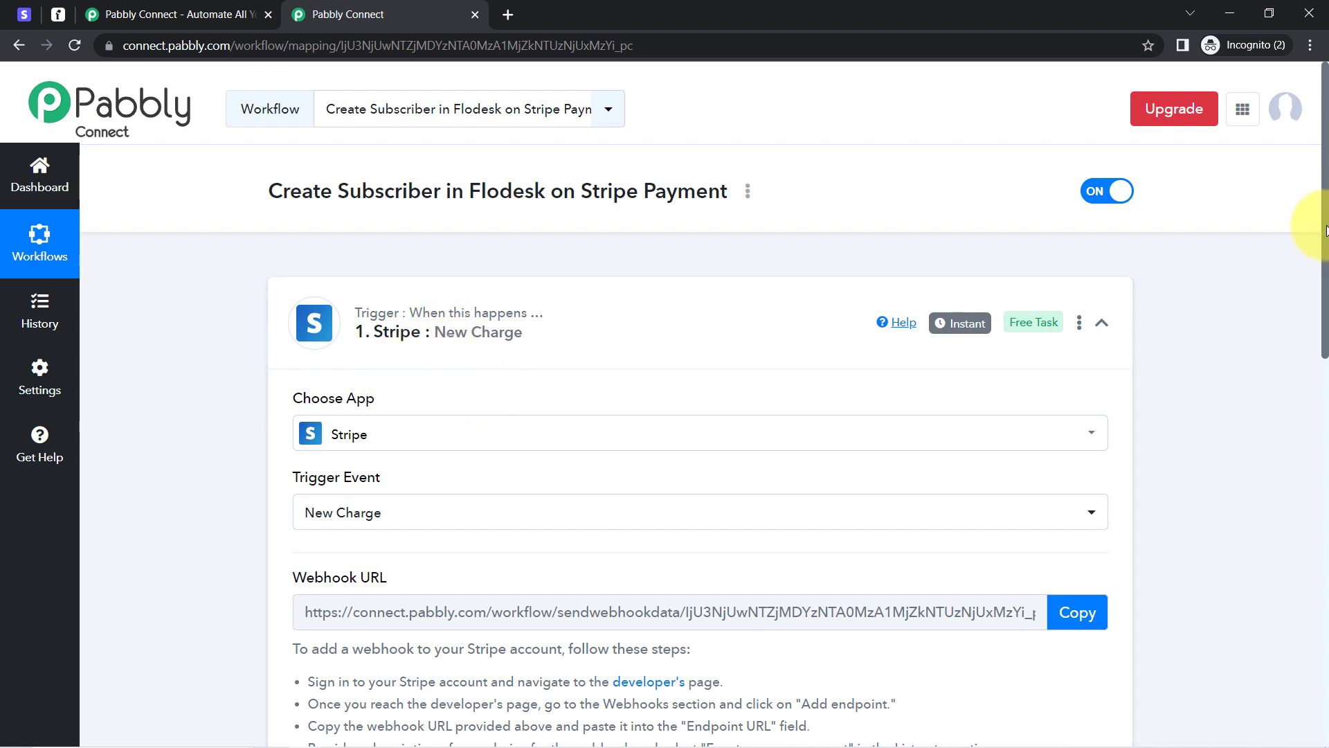
Step: Copy the Stripe trigger's webhook URL and review the instructions for adding the webhook to Stripe
left_click_drag(1326, 236, 1324, 367)
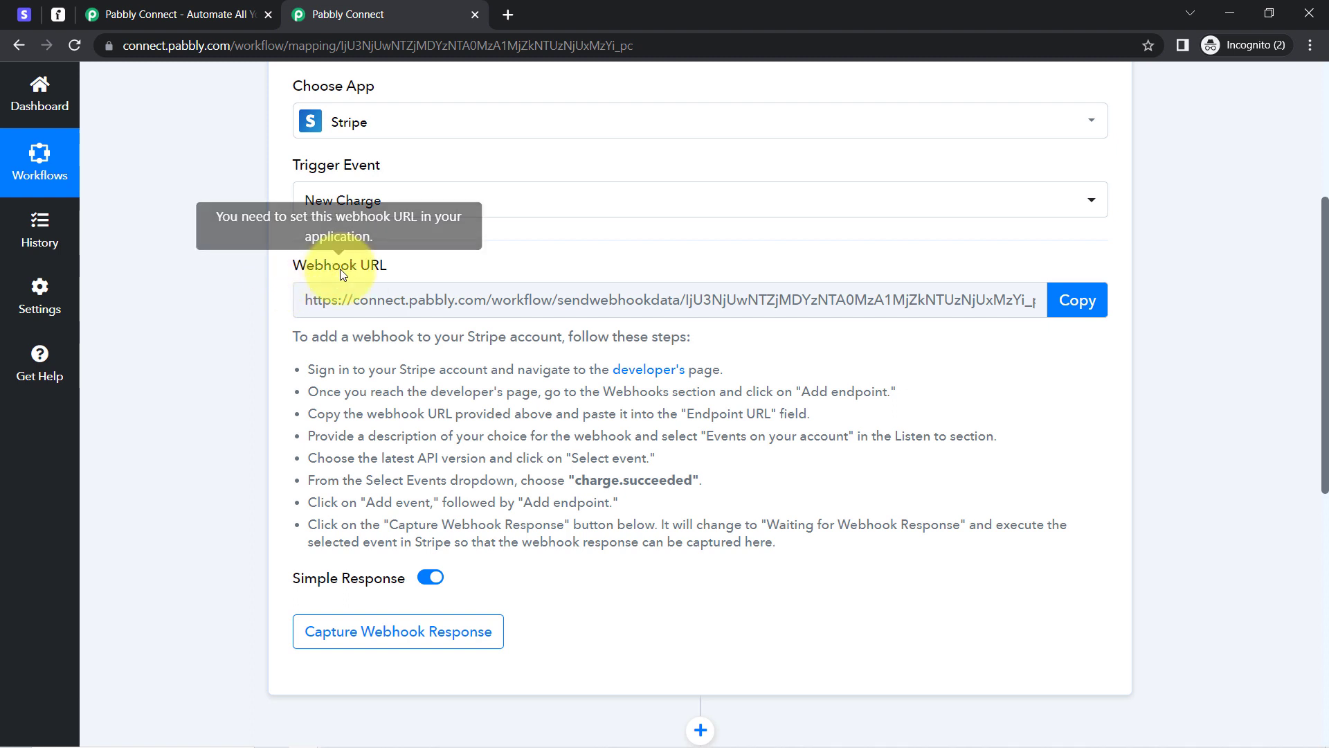
left_click_drag(316, 266, 405, 268)
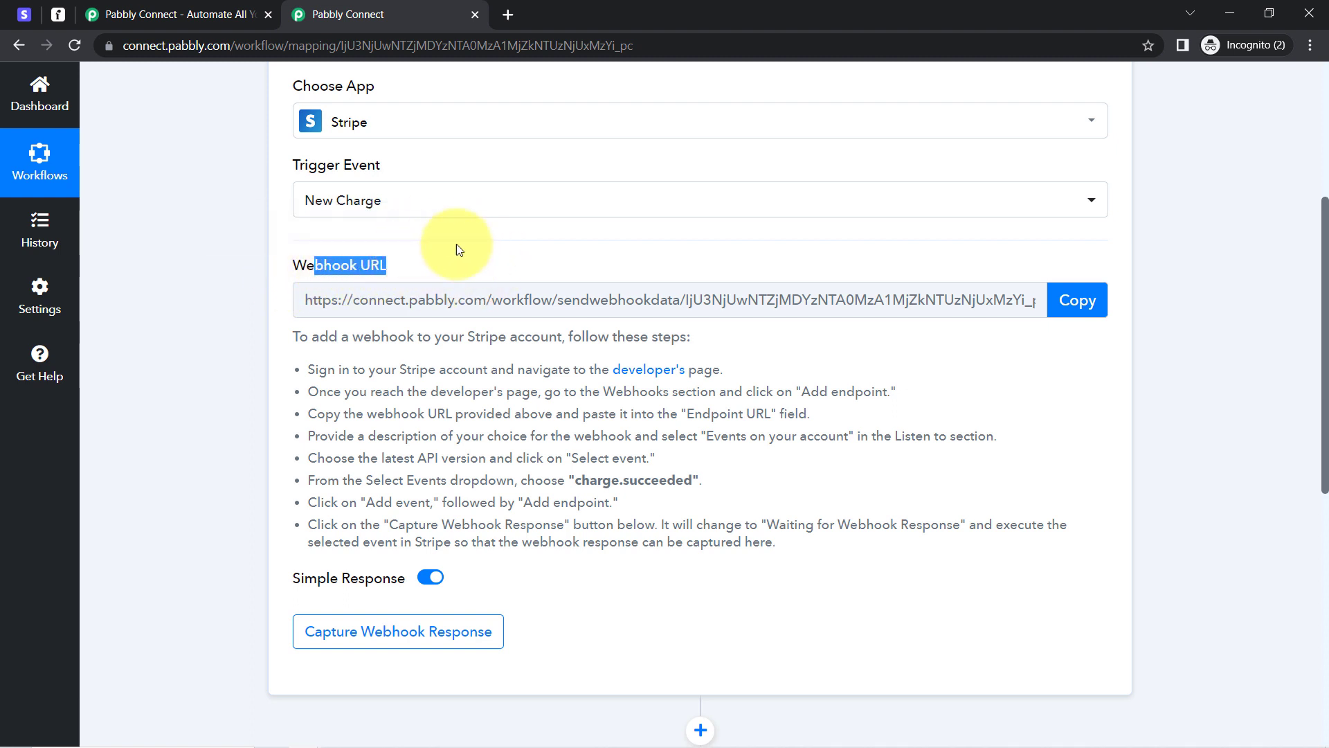
left_click(1056, 297)
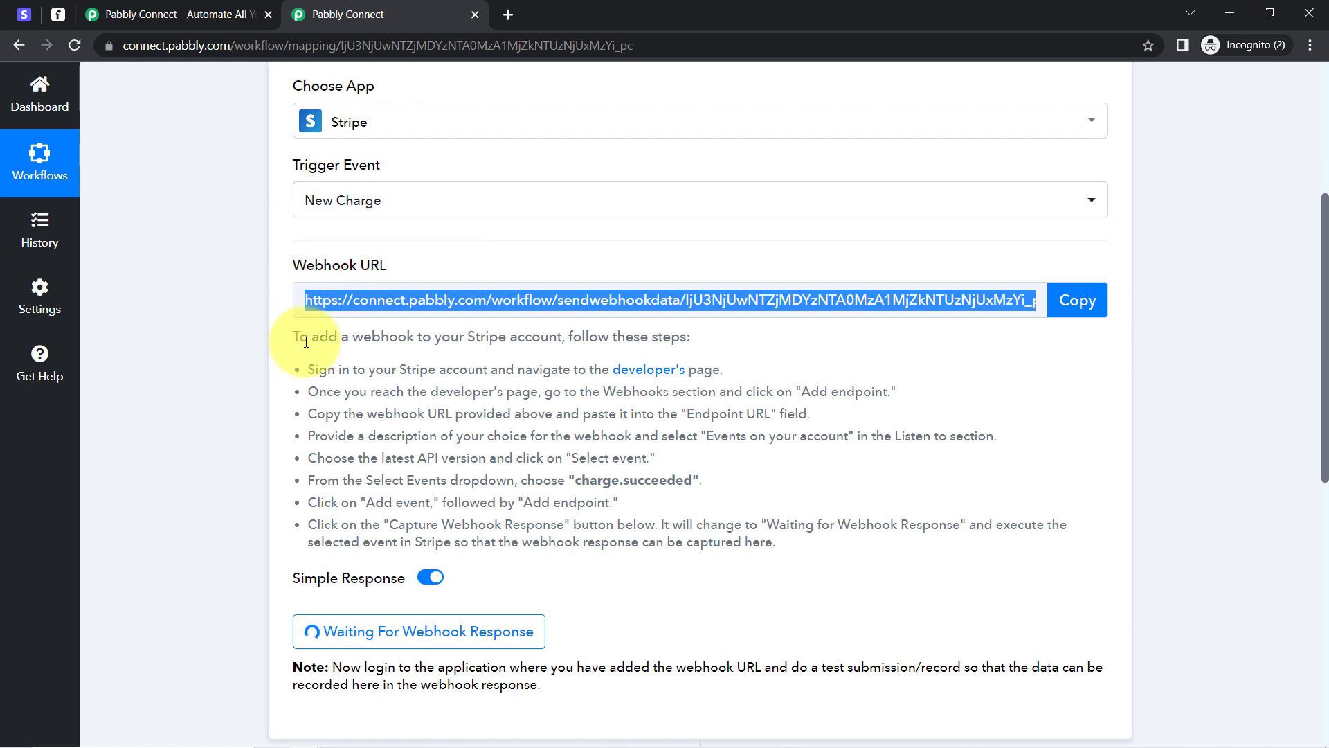
left_click_drag(309, 337, 500, 561)
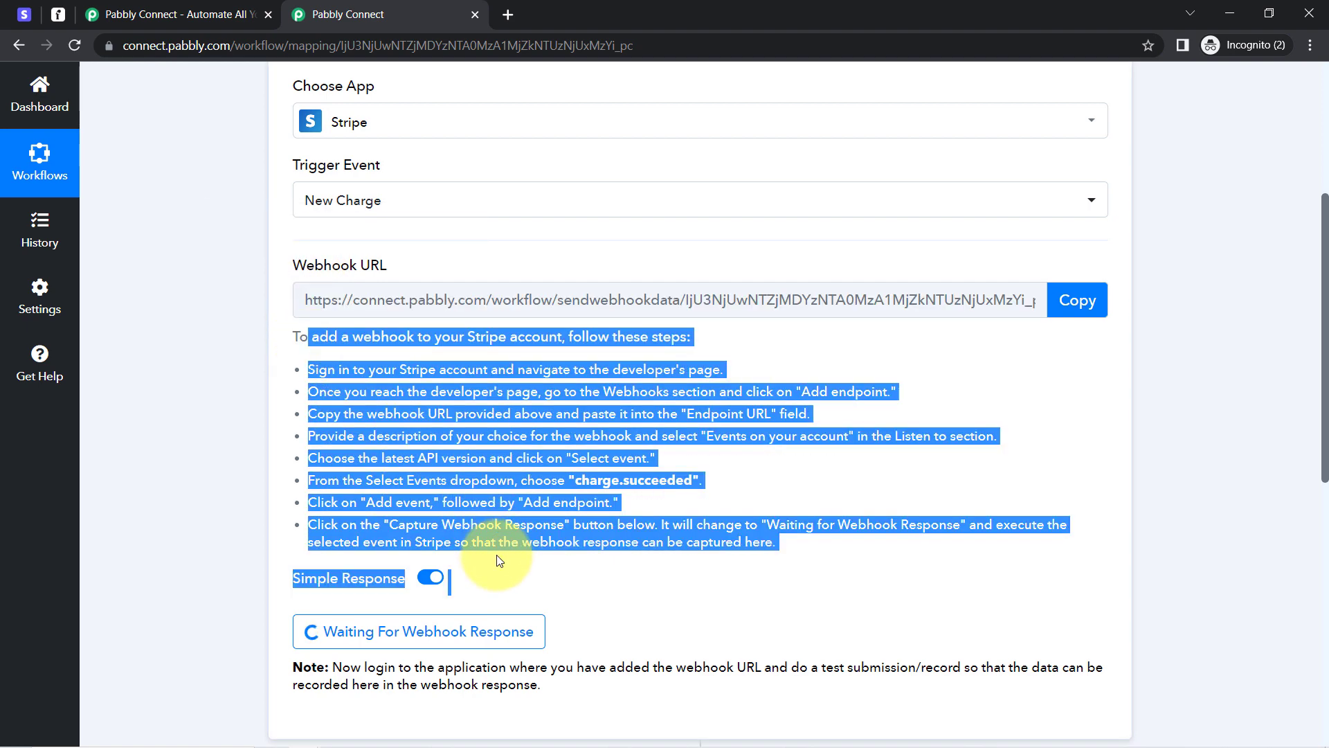
Step: Switch to the Stripe test dashboard and open its Developers page
left_click(24, 14)
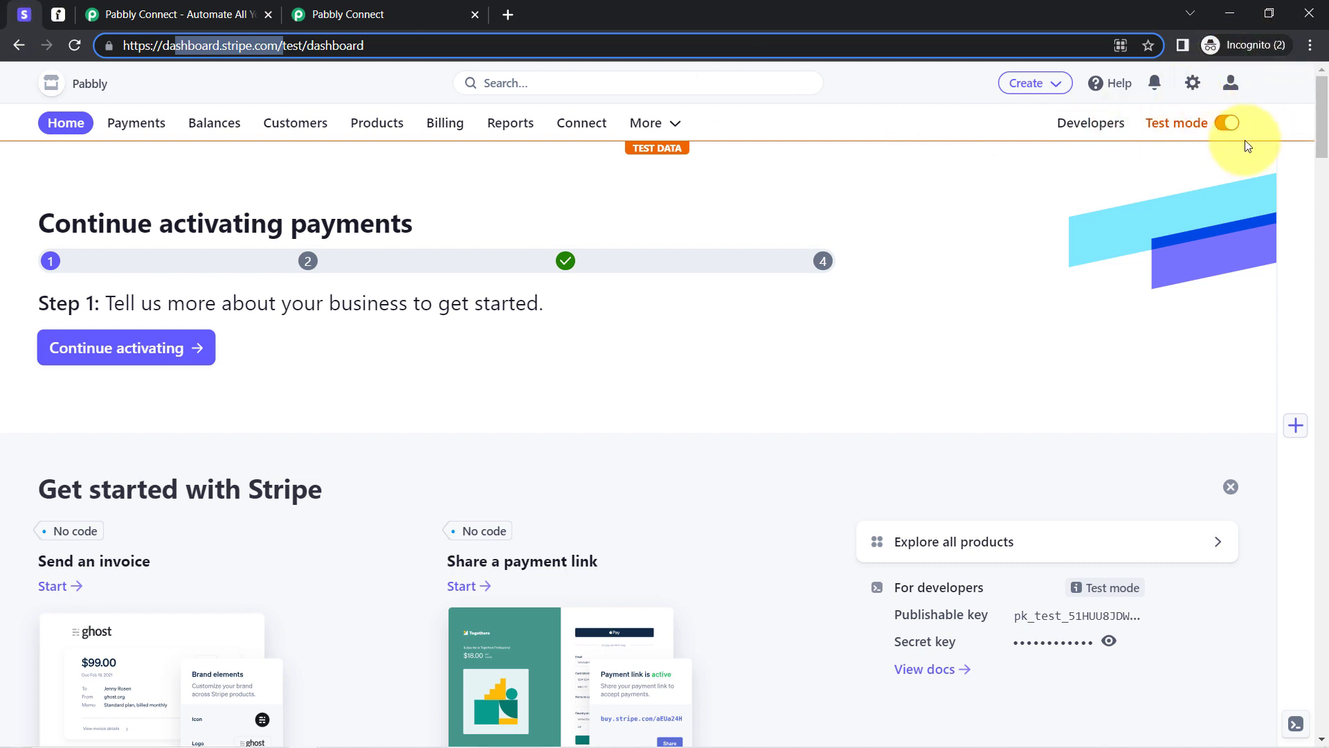
left_click(1310, 47)
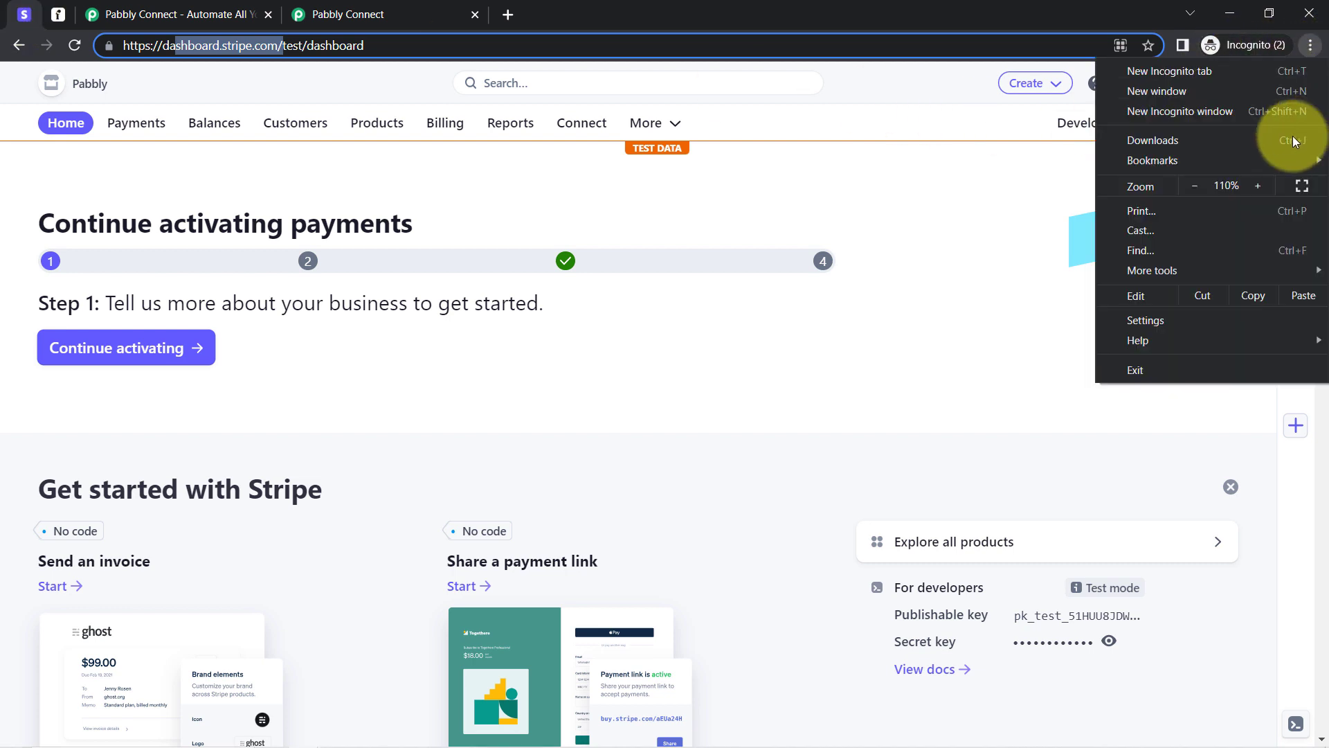
left_click(1258, 187)
left_click(878, 246)
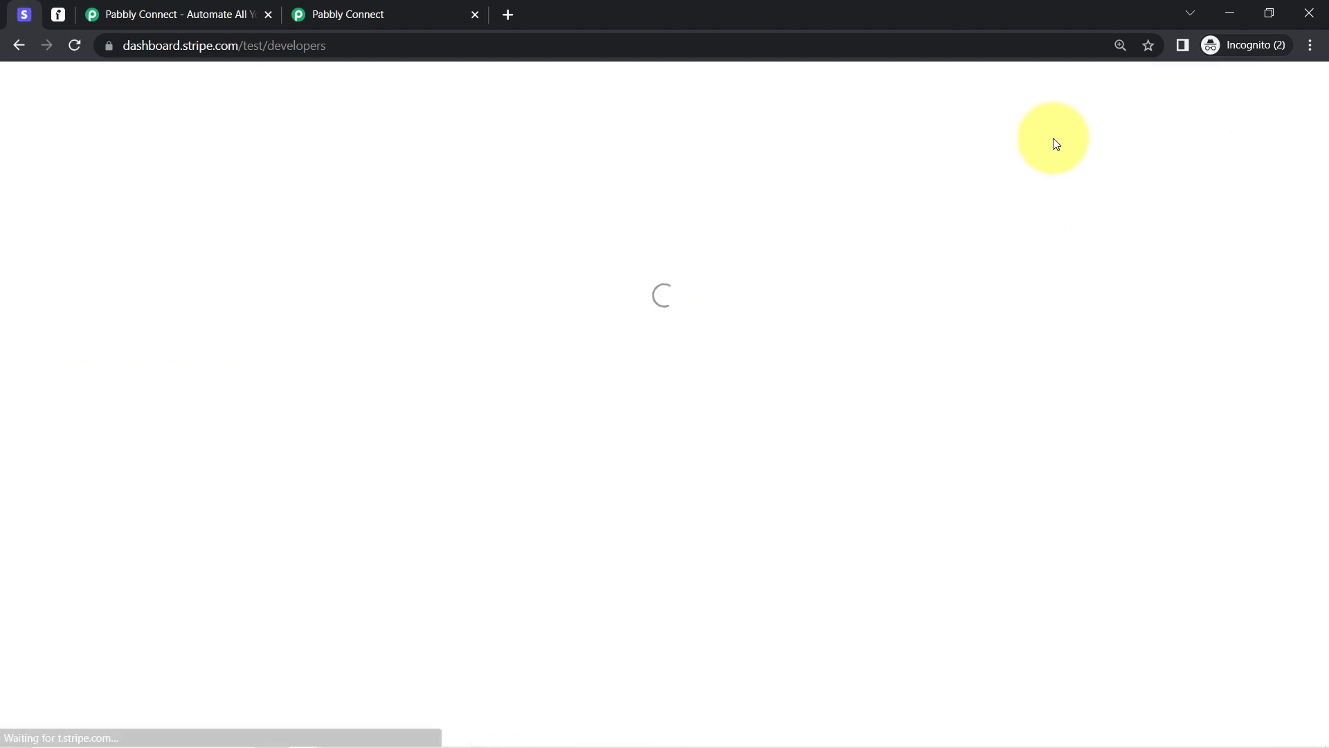
Step: Recheck the webhook instructions in Pabbly Connect and start adding an endpoint in the Webhooks section of Stripe's Developers page
left_click(385, 11)
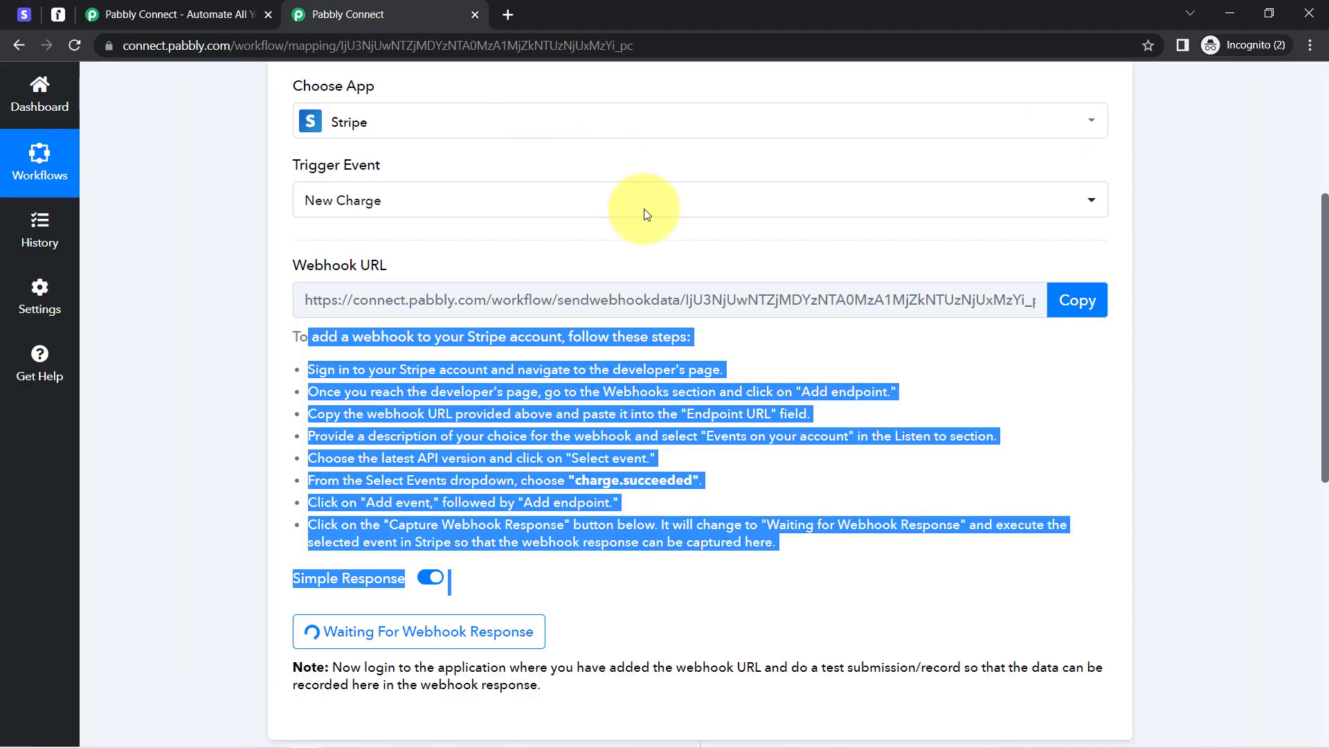
left_click(639, 256)
left_click(21, 14)
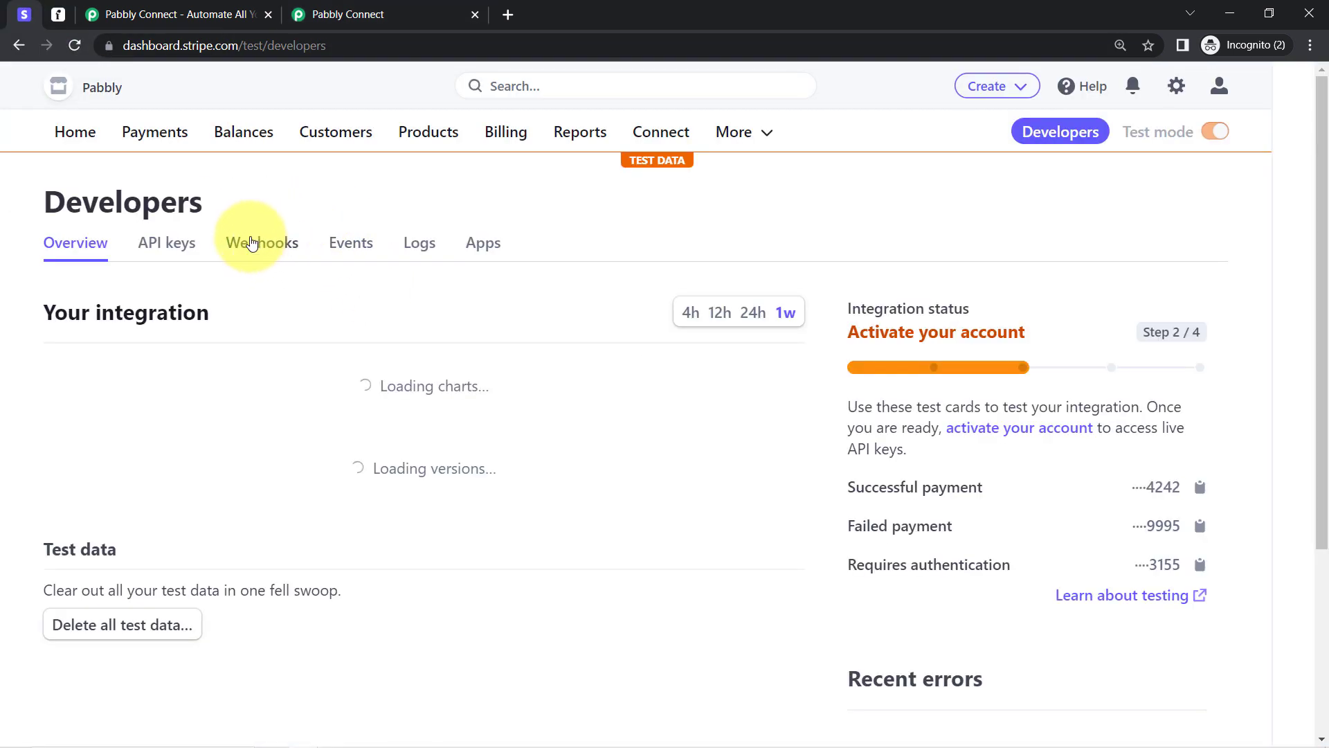
left_click(264, 244)
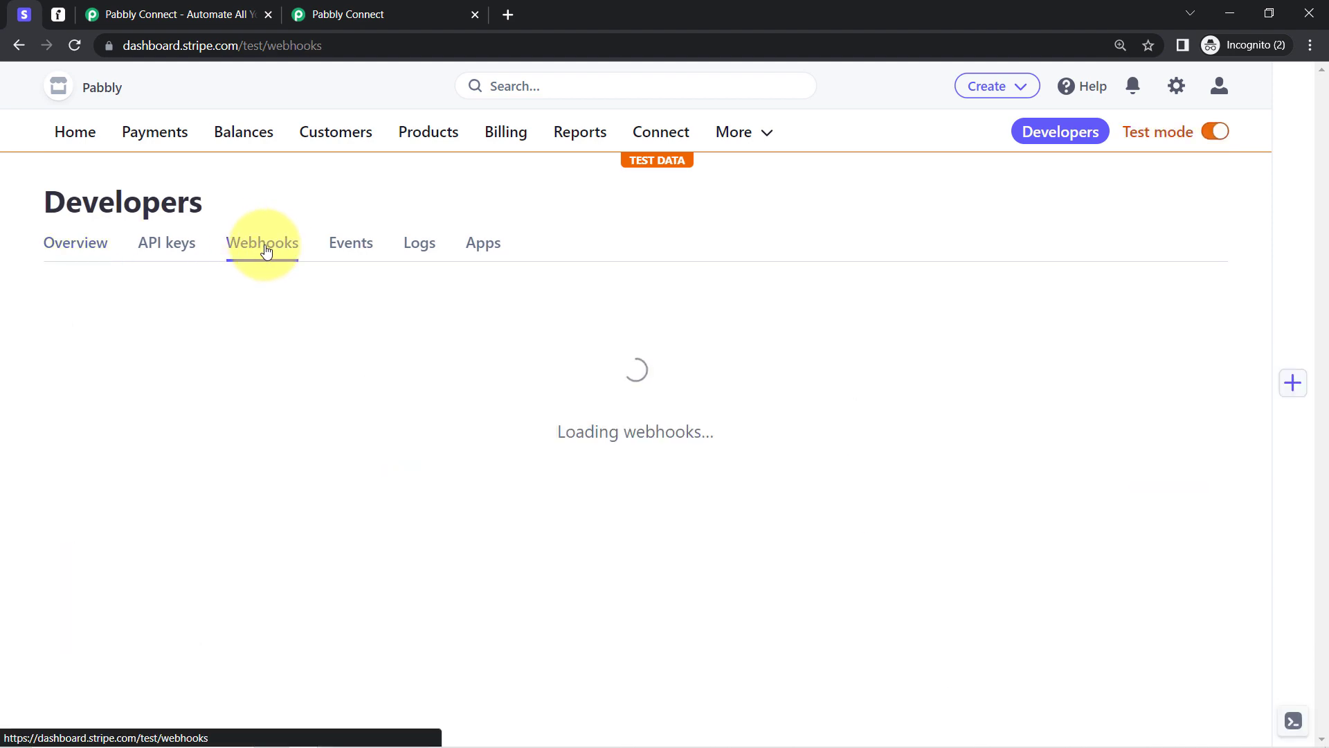
left_click(1152, 299)
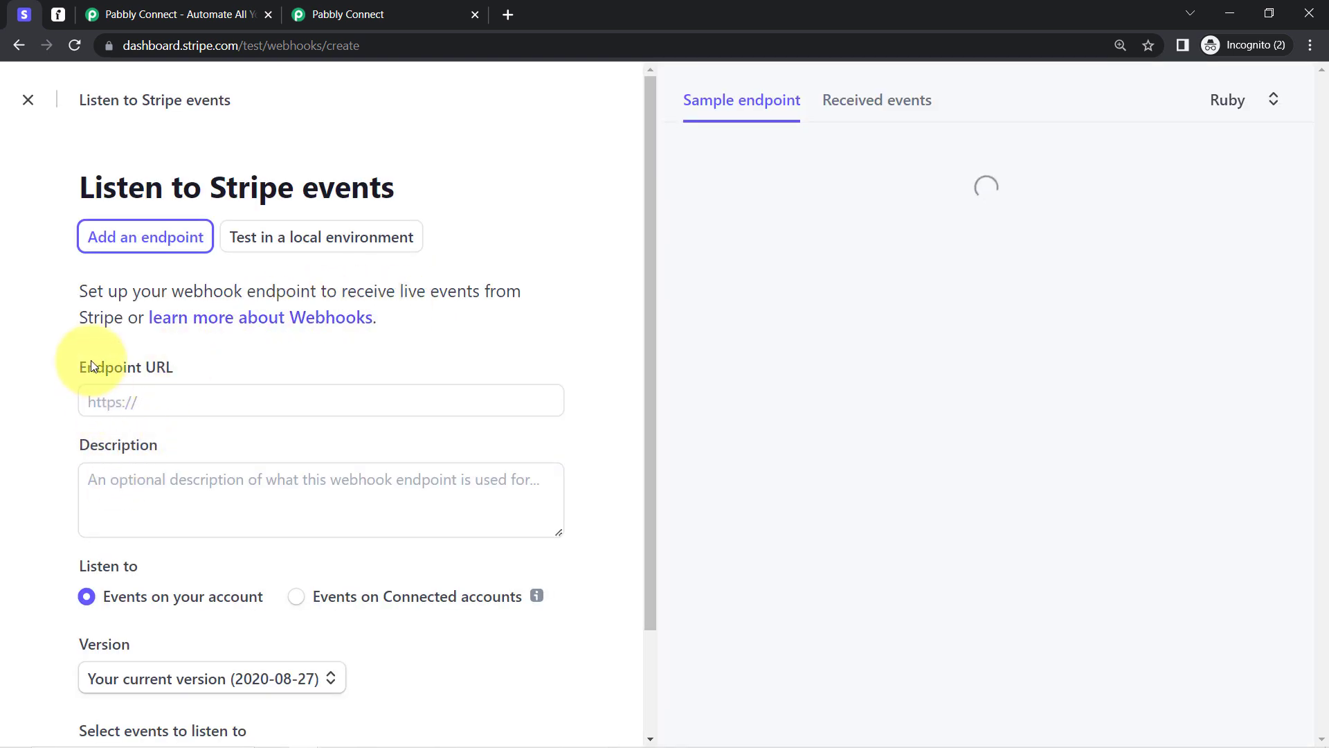
Step: Paste the copied webhook URL as the endpoint URL and set the version to Latest API version (2022-11-15)
left_click_drag(93, 364, 164, 389)
left_click(138, 396)
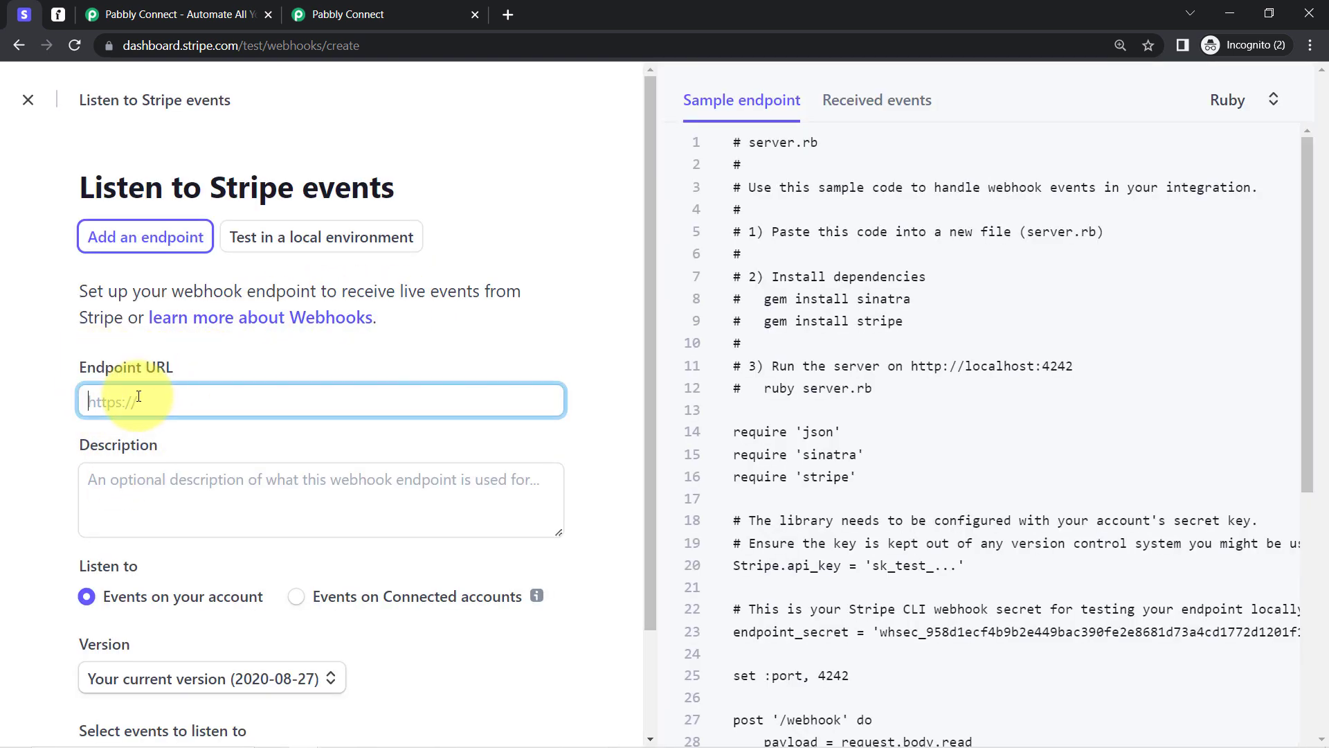
key("ctrl+v")
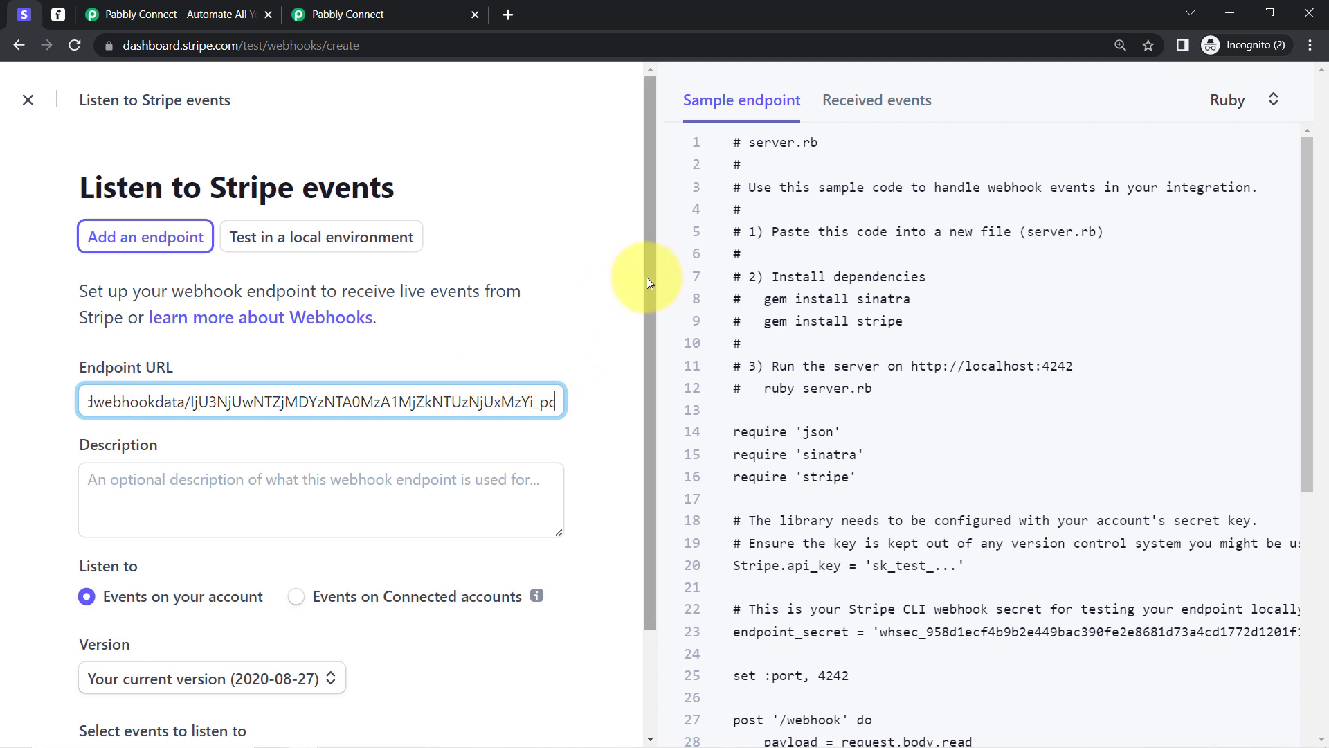
left_click_drag(650, 284, 651, 437)
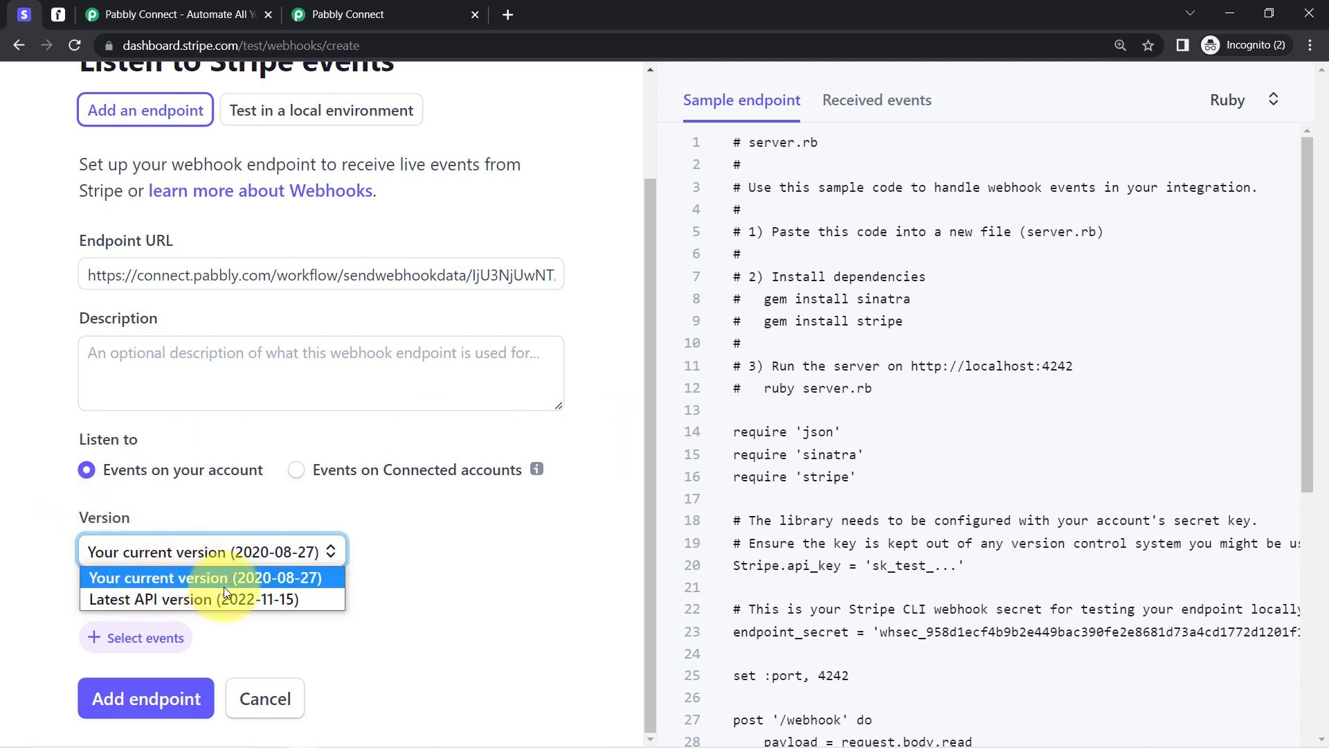
left_click(139, 599)
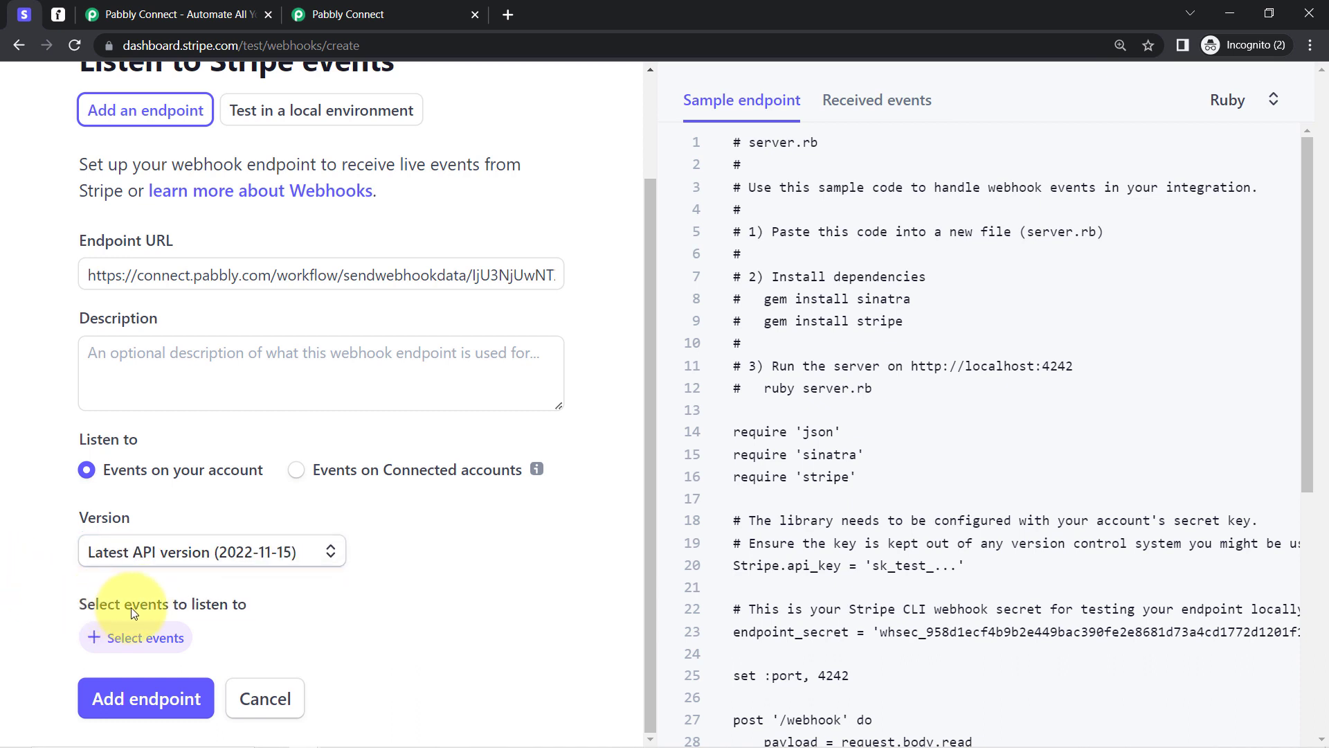
Step: Start selecting the endpoint's events, copy charge.succeeded from the webhook instructions in Pabbly Connect, and return to Stripe
left_click(136, 646)
left_click(416, 14)
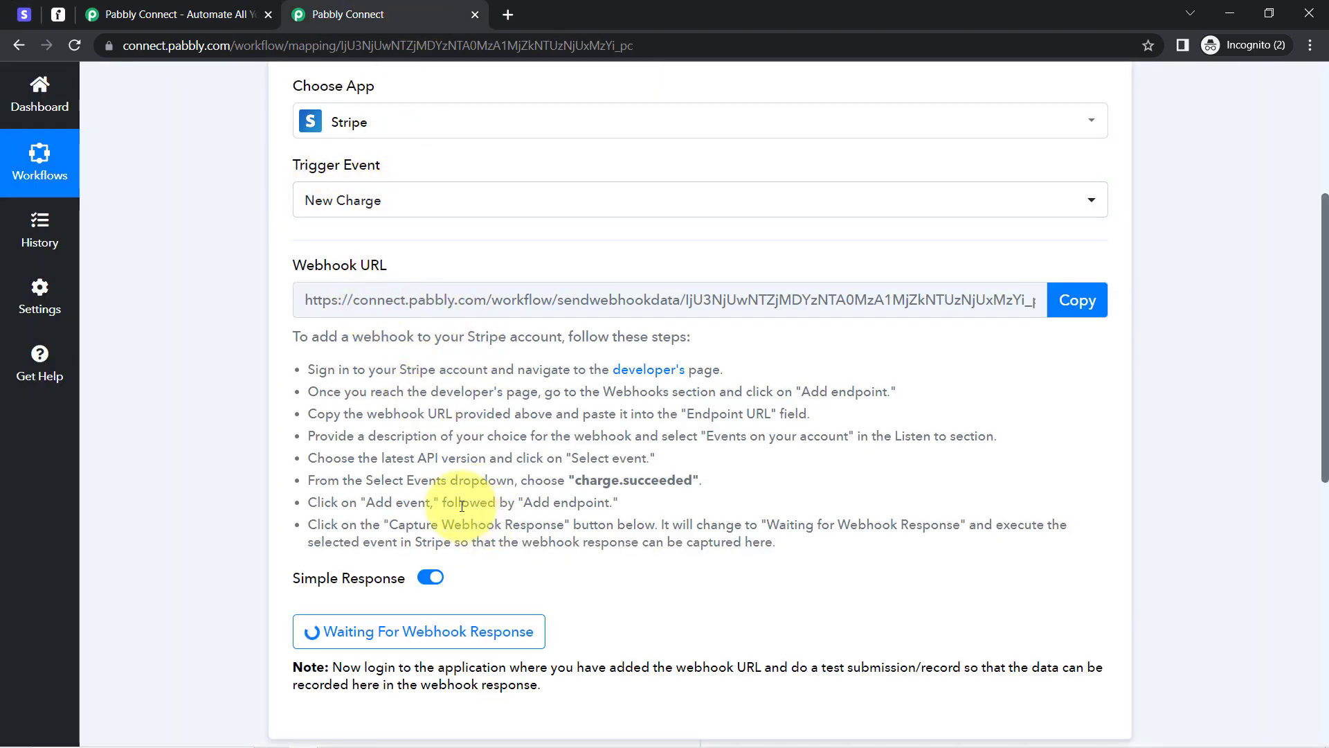
left_click_drag(575, 480, 670, 480)
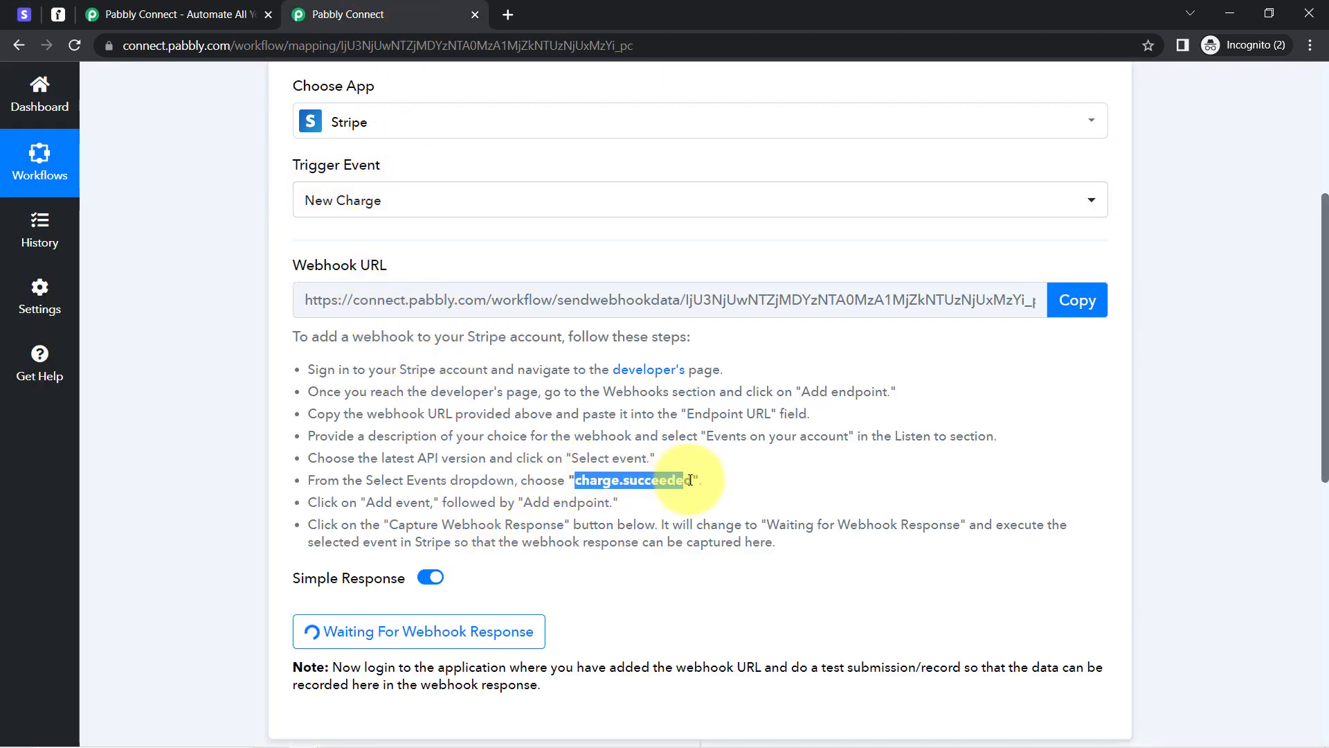
left_click(24, 14)
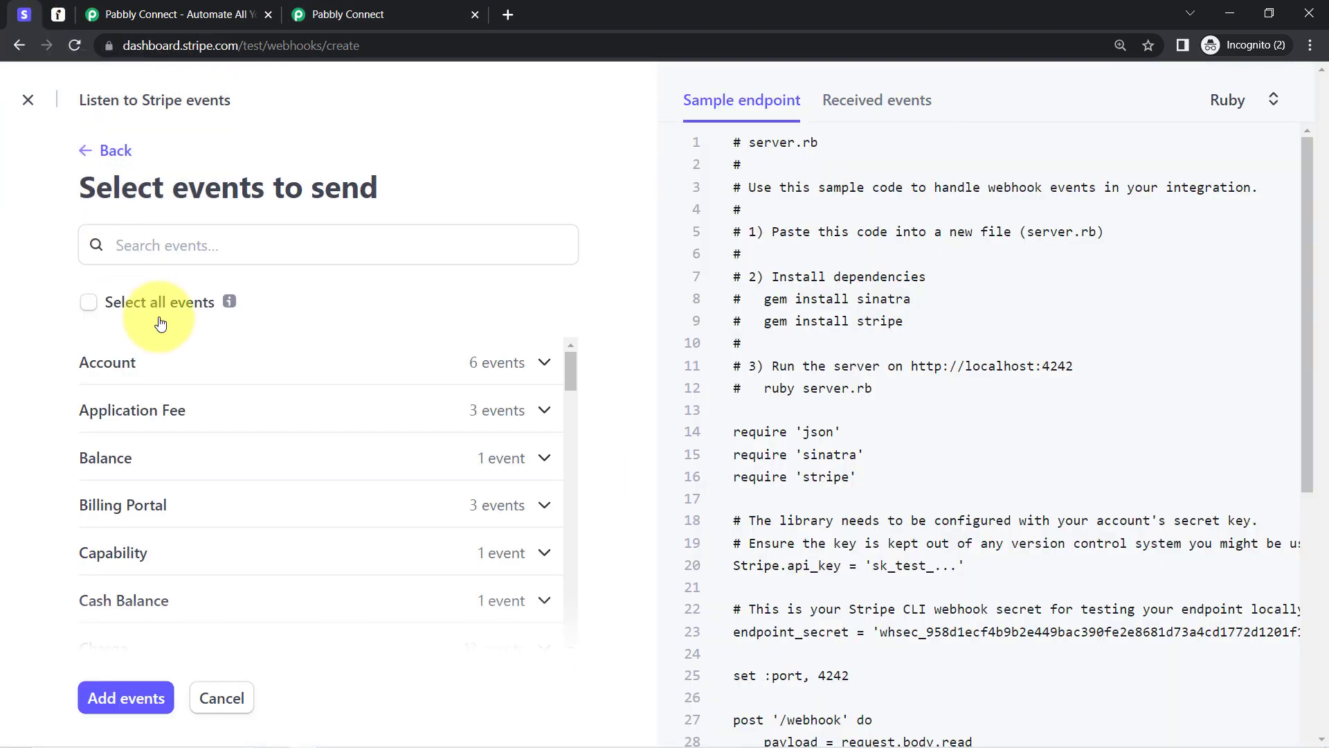
Step: Find and add the charge.succeeded event, and create the endpoint with API version 2022-11-15
left_click(131, 246)
key("ctrl+v")
left_click(96, 305)
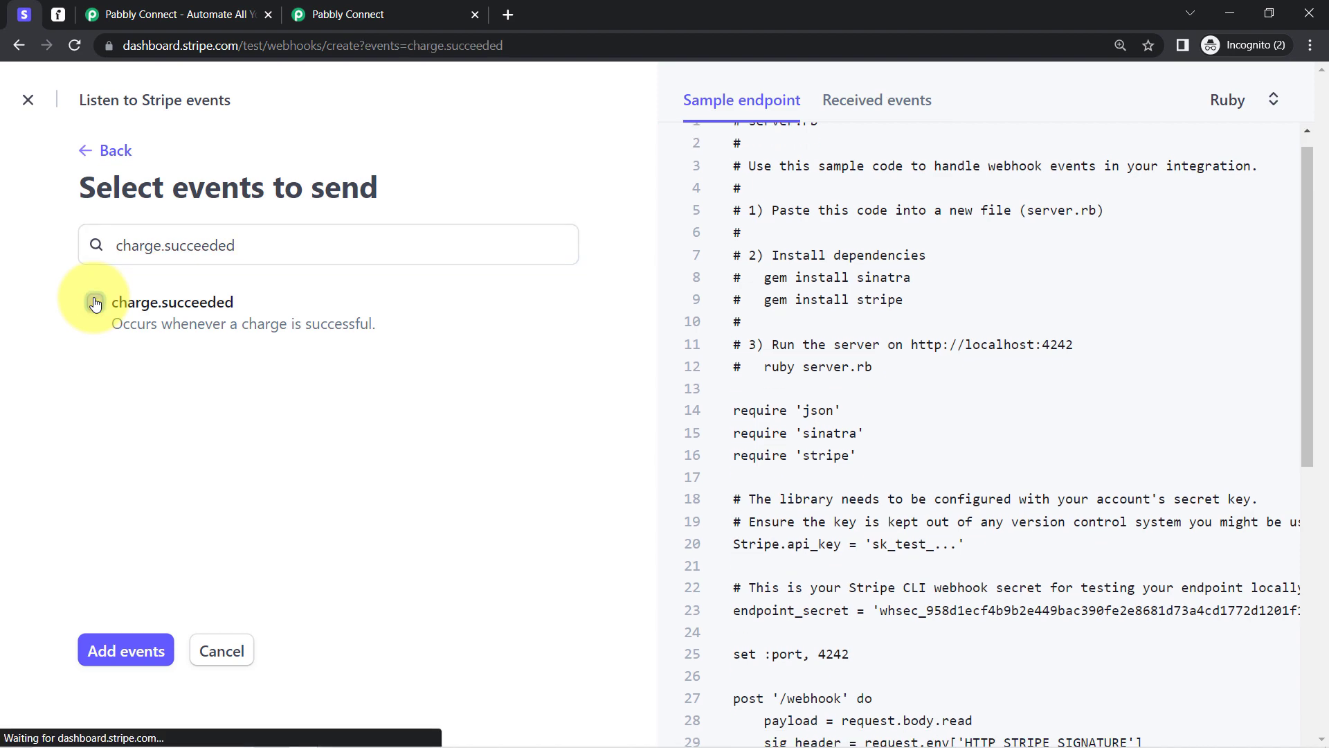
left_click(136, 654)
scroll(9, 519, "down", 2)
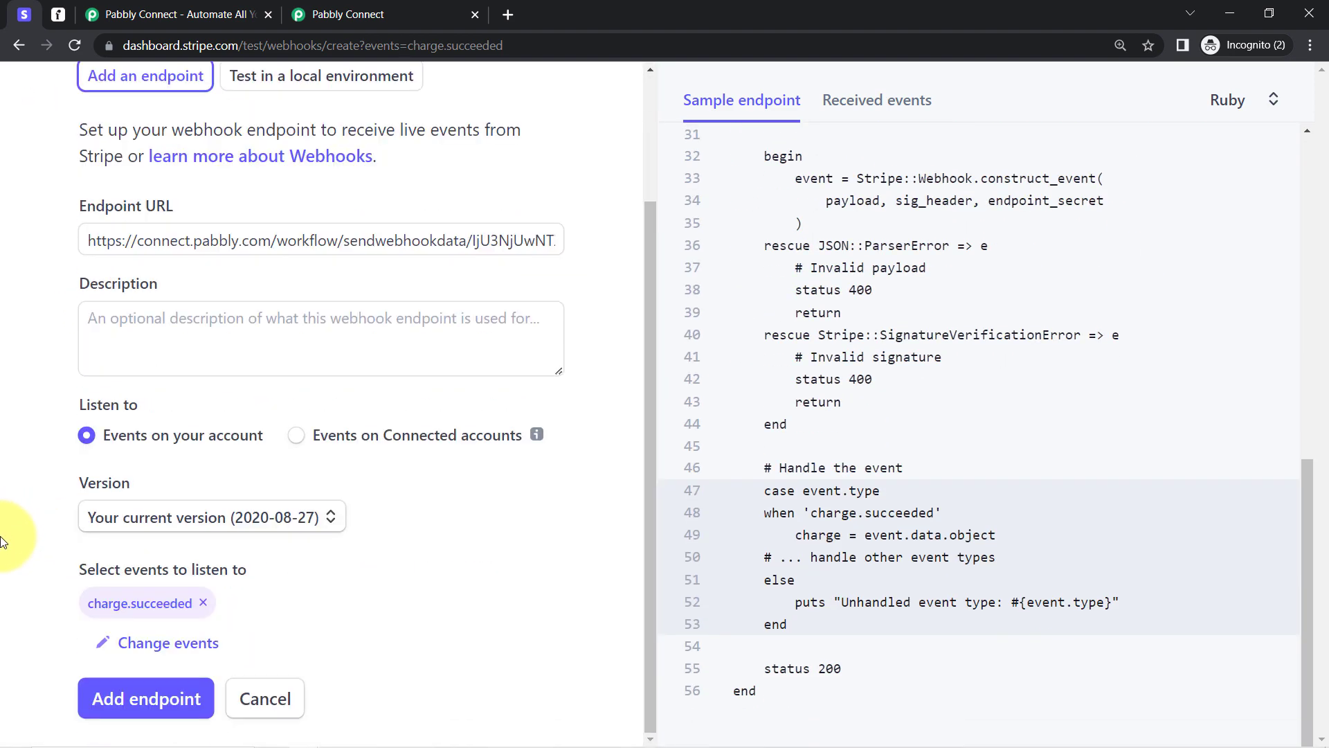
left_click(152, 696)
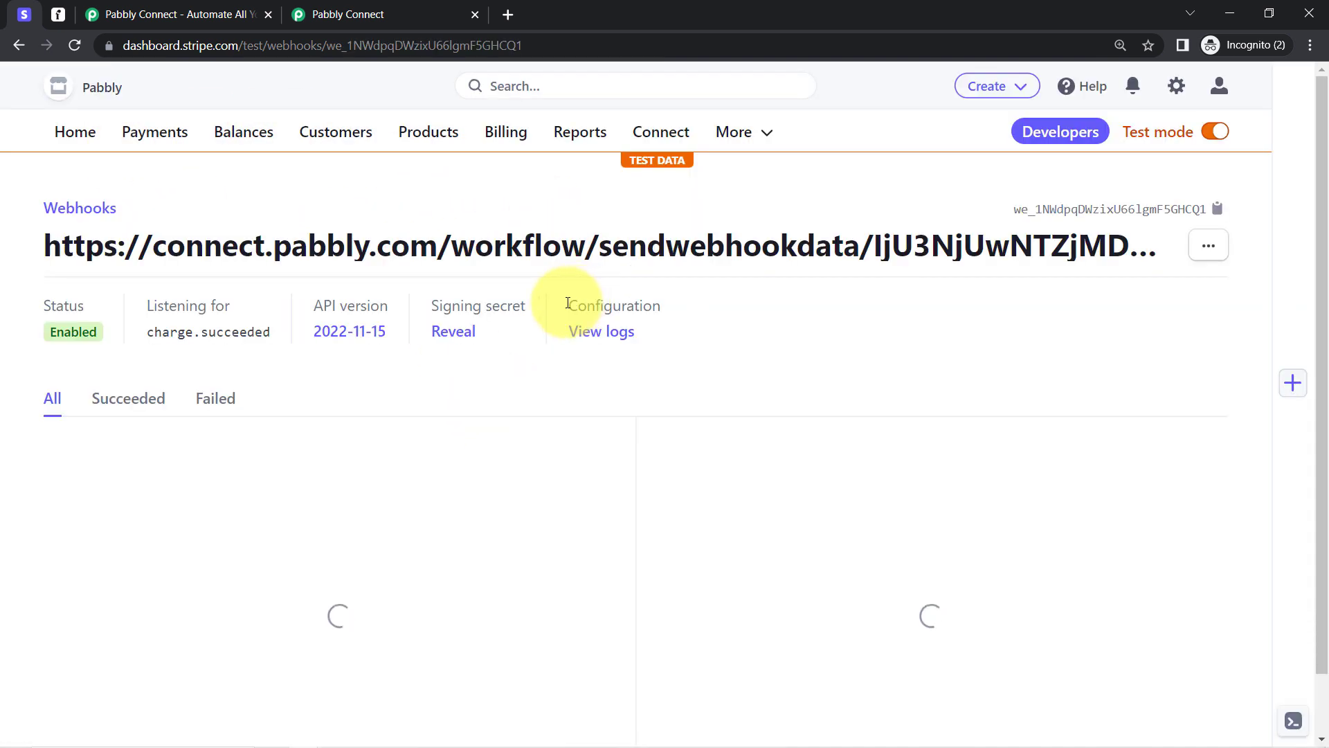
Step: Examine the new endpoint's event status and URL in Stripe, and the capture status and test-submission note in Pabbly Connect
left_click_drag(552, 475, 727, 476)
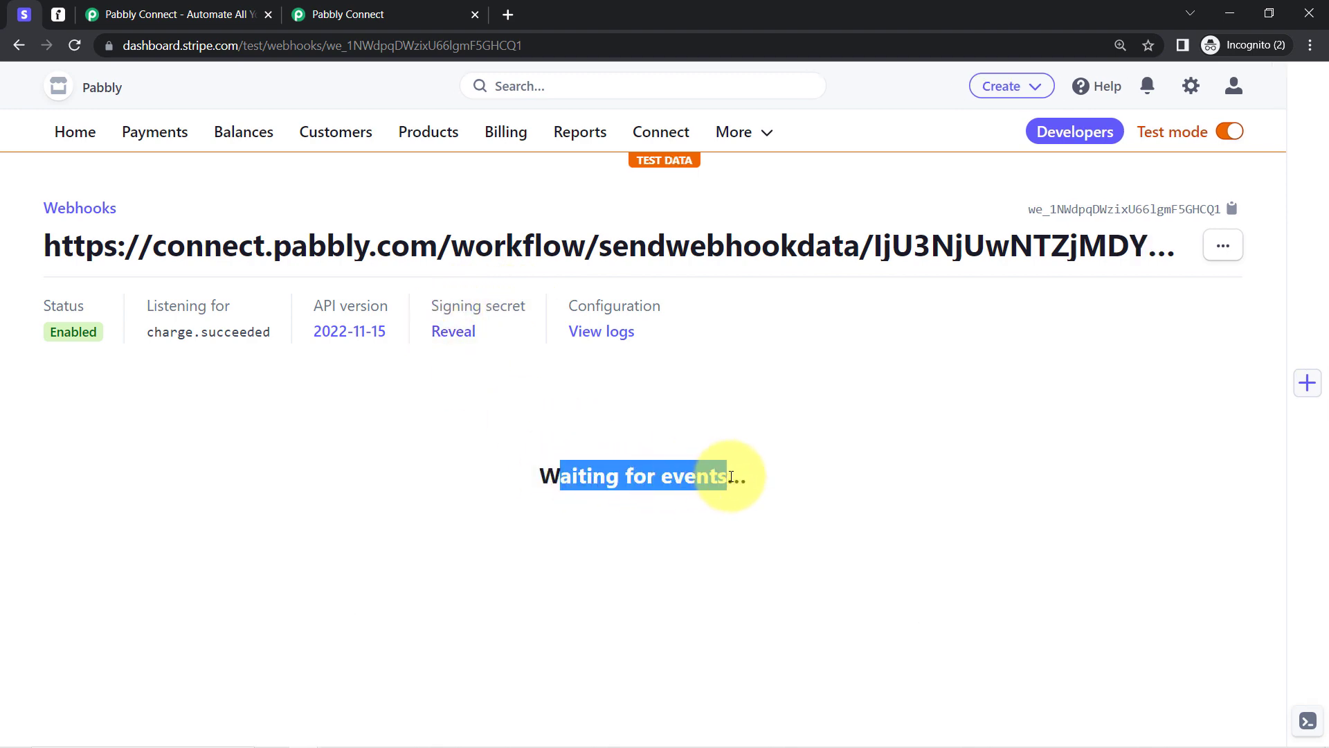
left_click(408, 9)
left_click_drag(1325, 233, 1295, 371)
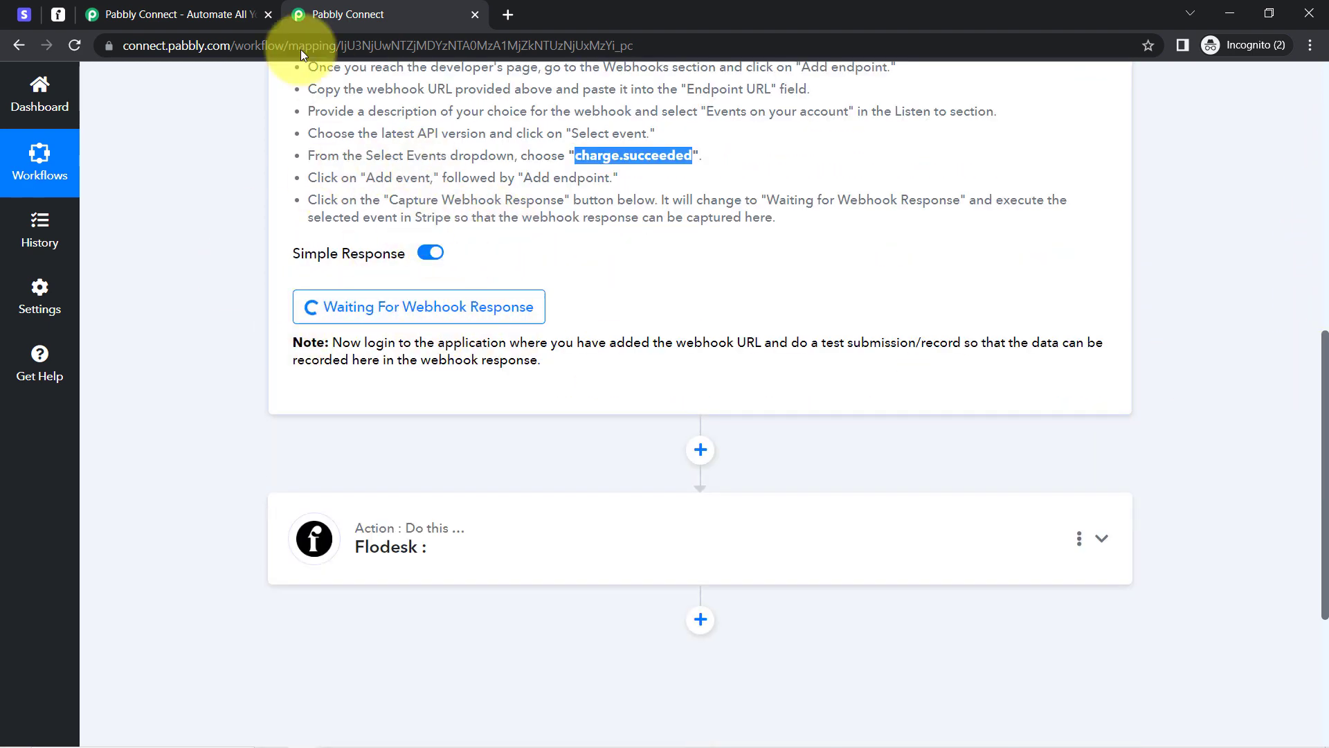
left_click(24, 14)
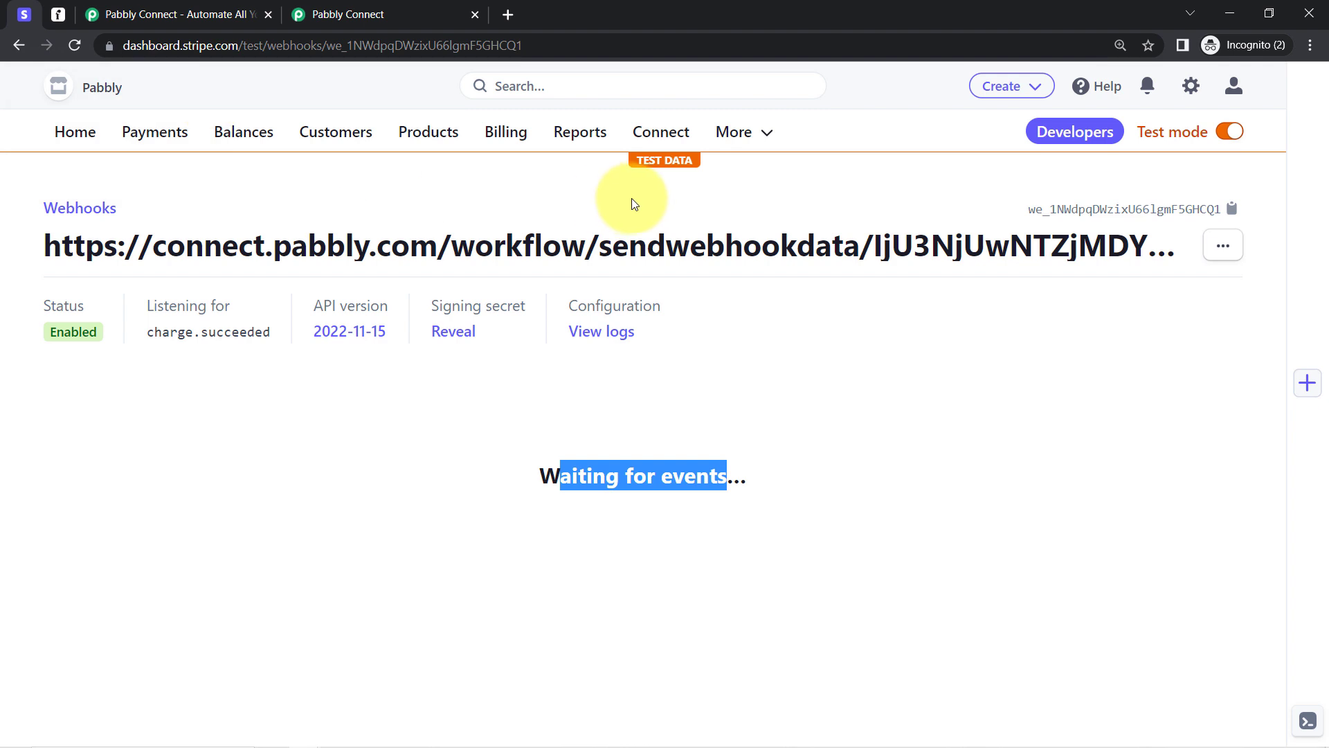
triple_click(612, 239)
left_click(341, 14)
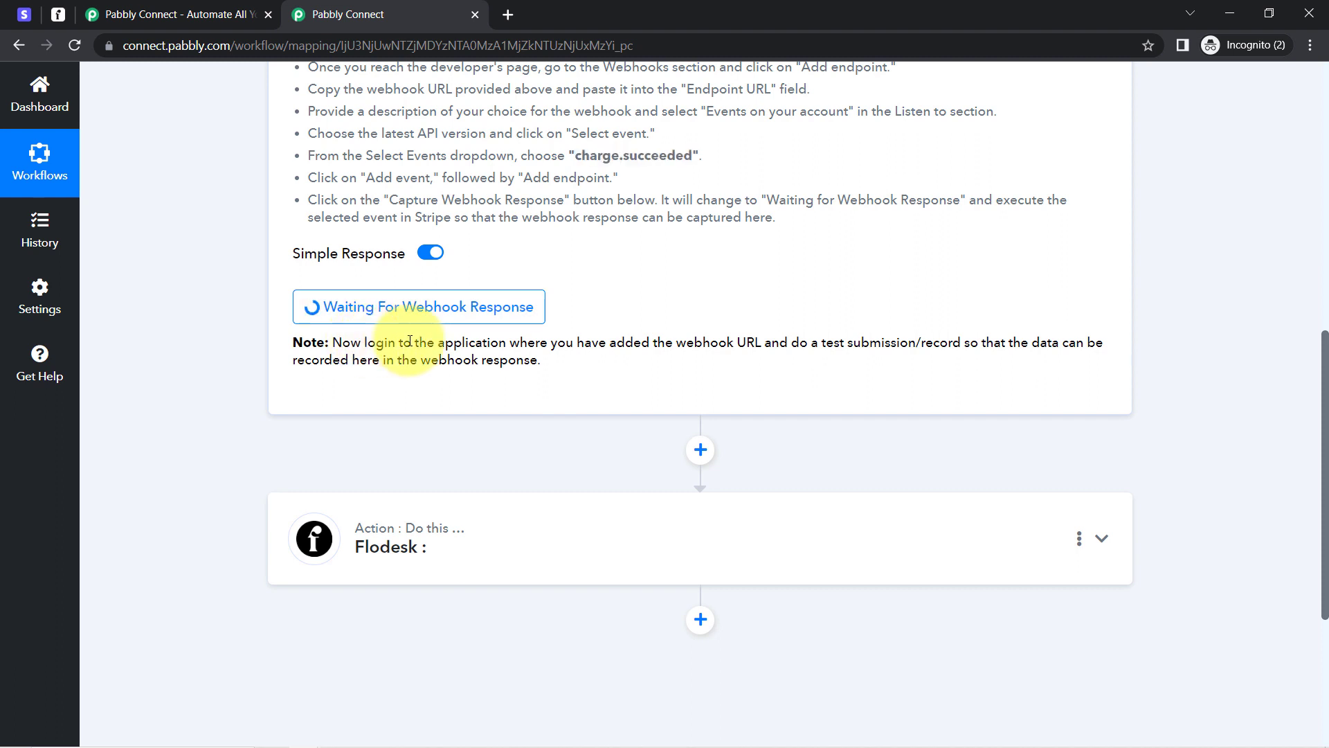
left_click_drag(376, 342, 701, 383)
left_click_drag(504, 405, 519, 365)
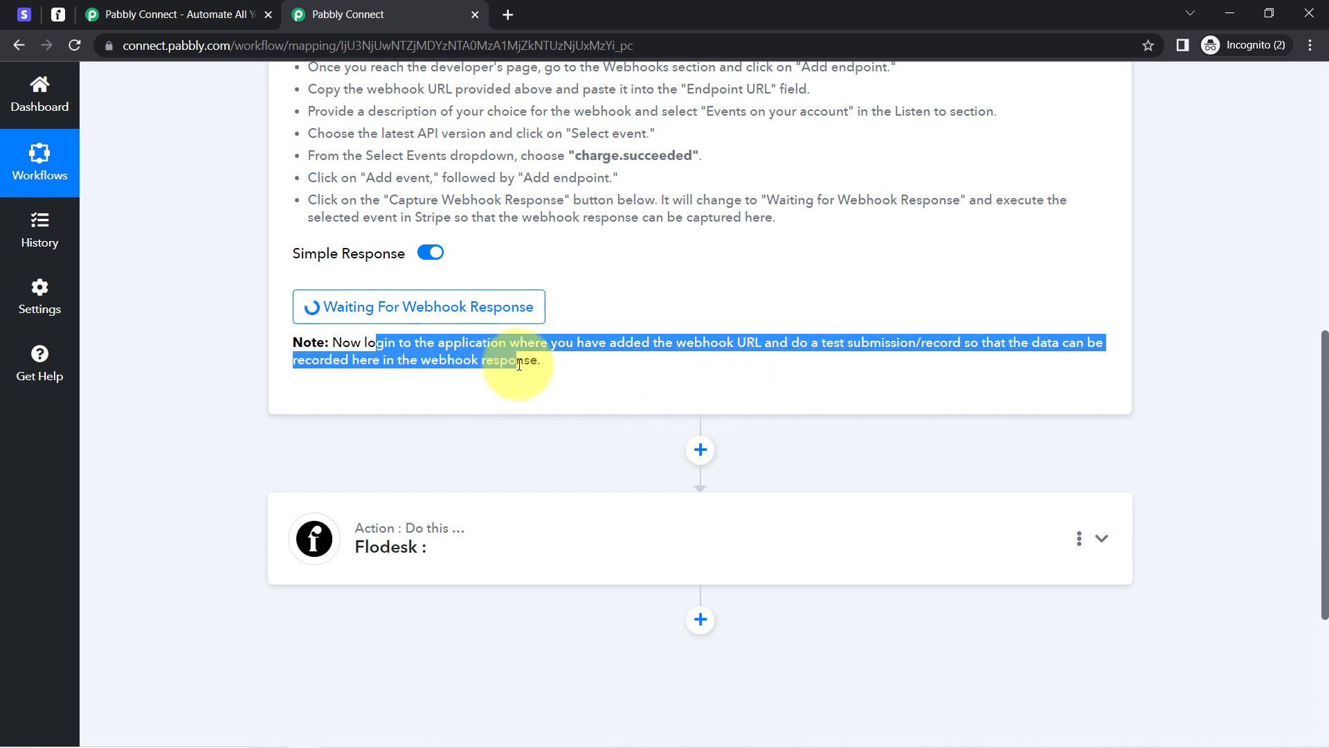
left_click(560, 343)
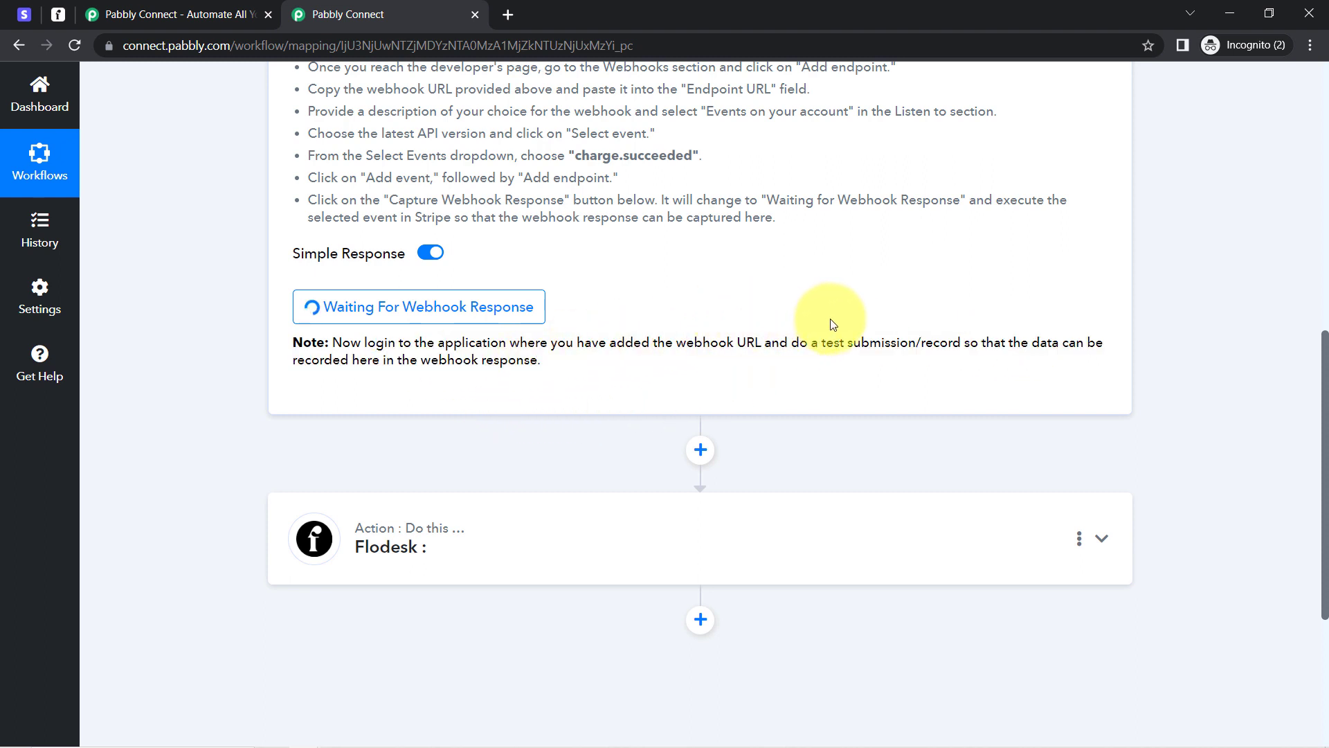
left_click_drag(782, 344, 970, 344)
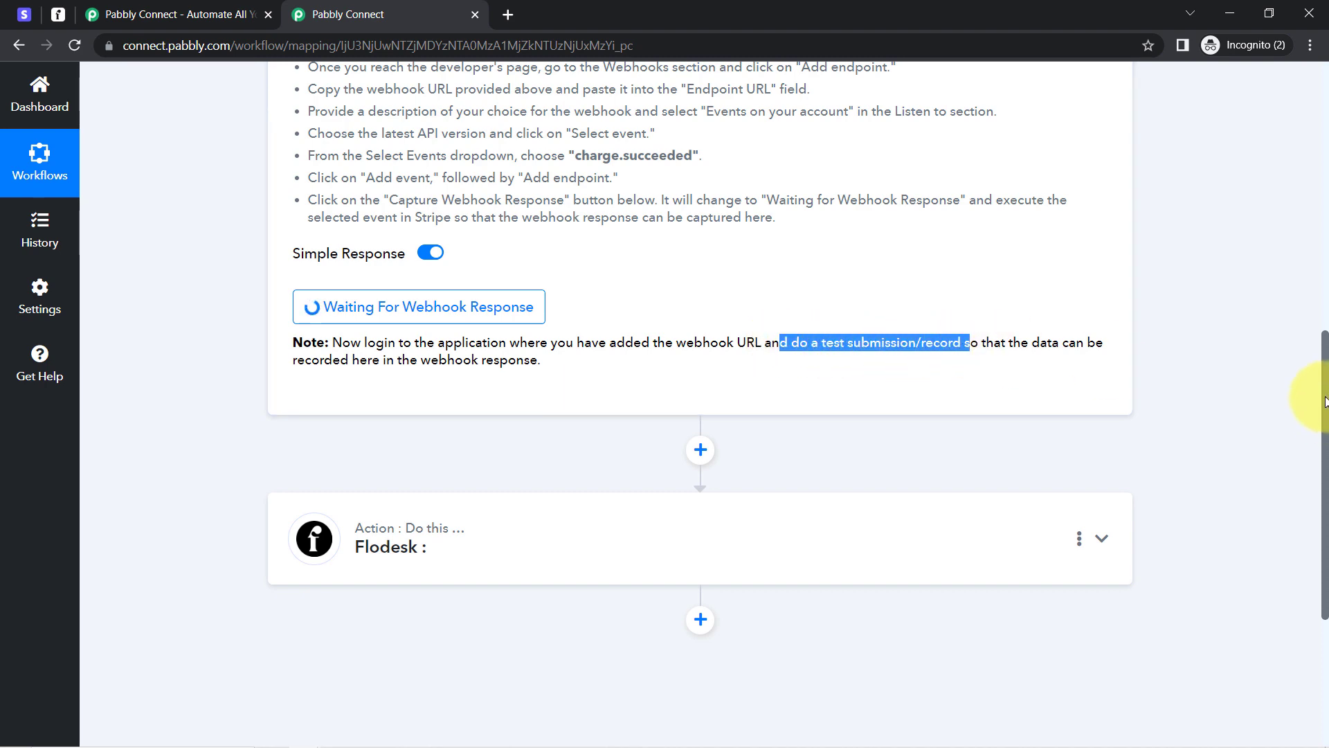
left_click_drag(1325, 402, 1326, 223)
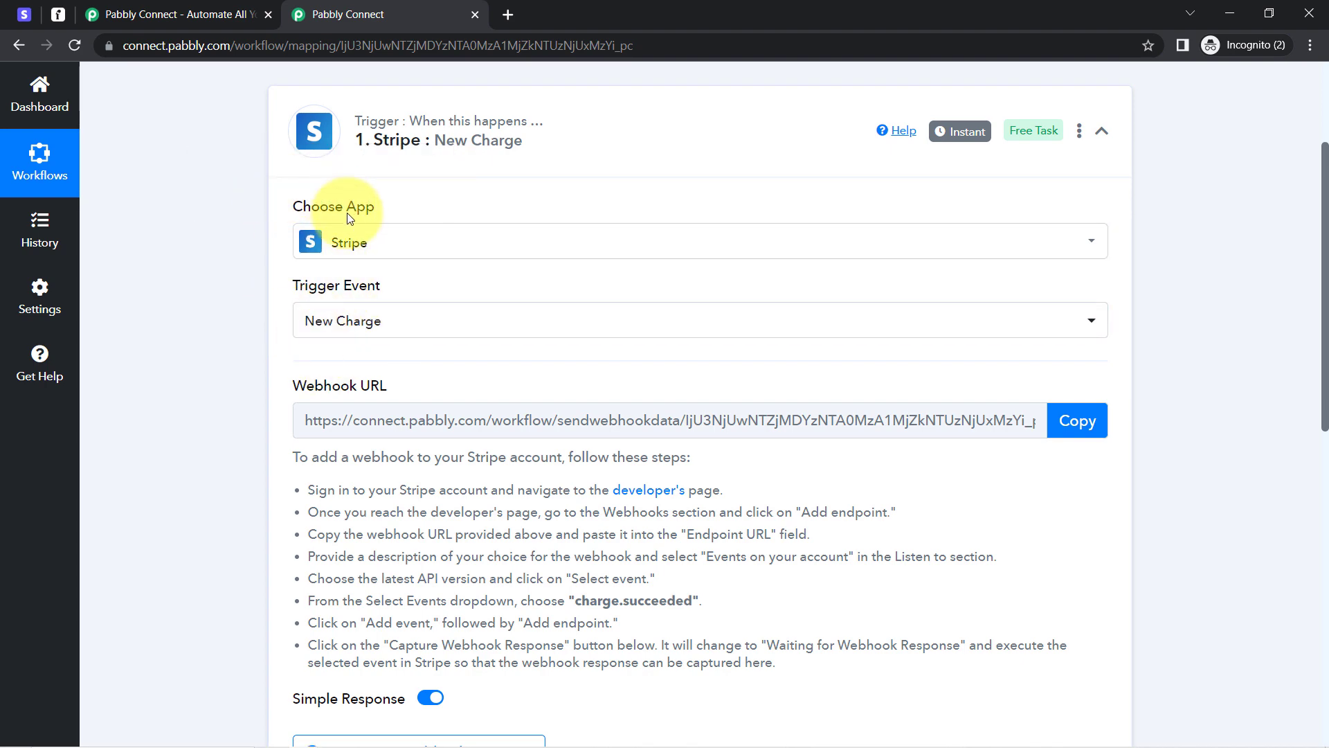
Step: Switch to Stripe and open the payment links of the product PHP Course for Beginners (8 Weeks)
left_click(9, 9)
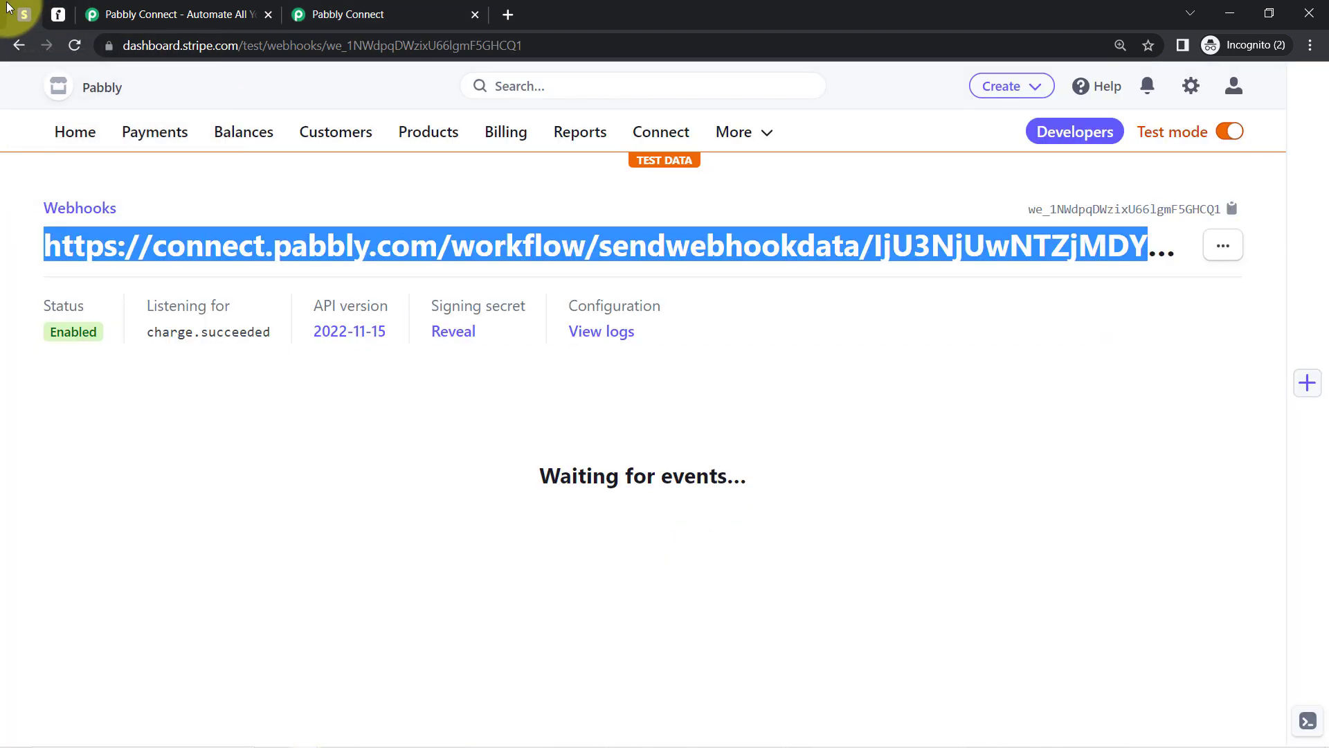
left_click(419, 140)
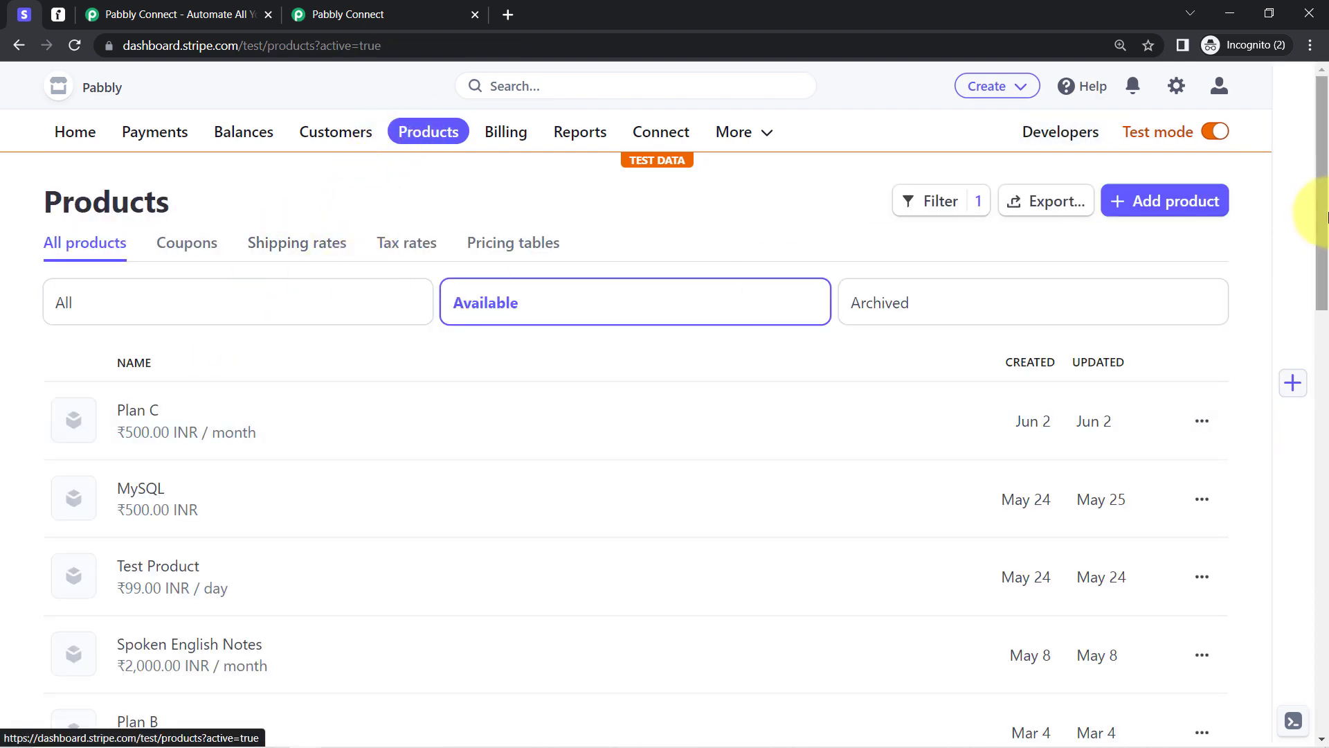
left_click_drag(1324, 201, 1325, 399)
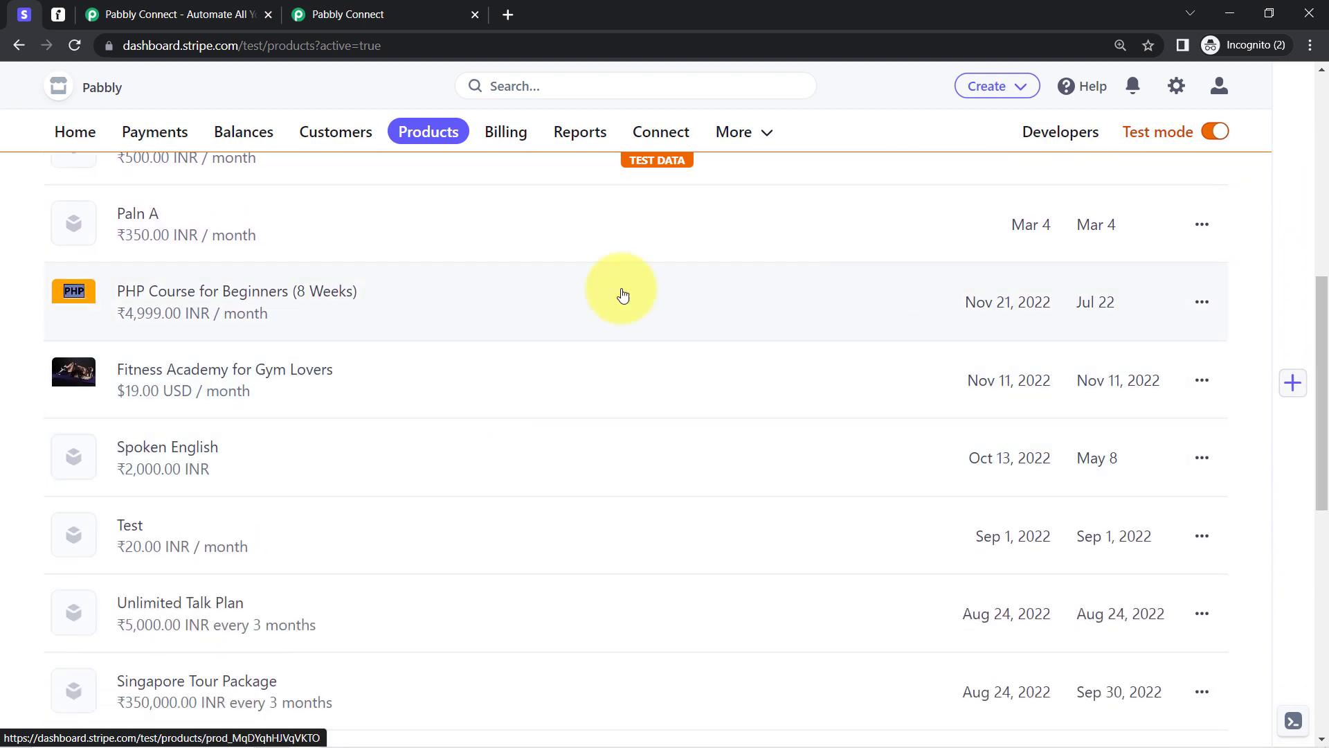
left_click(215, 297)
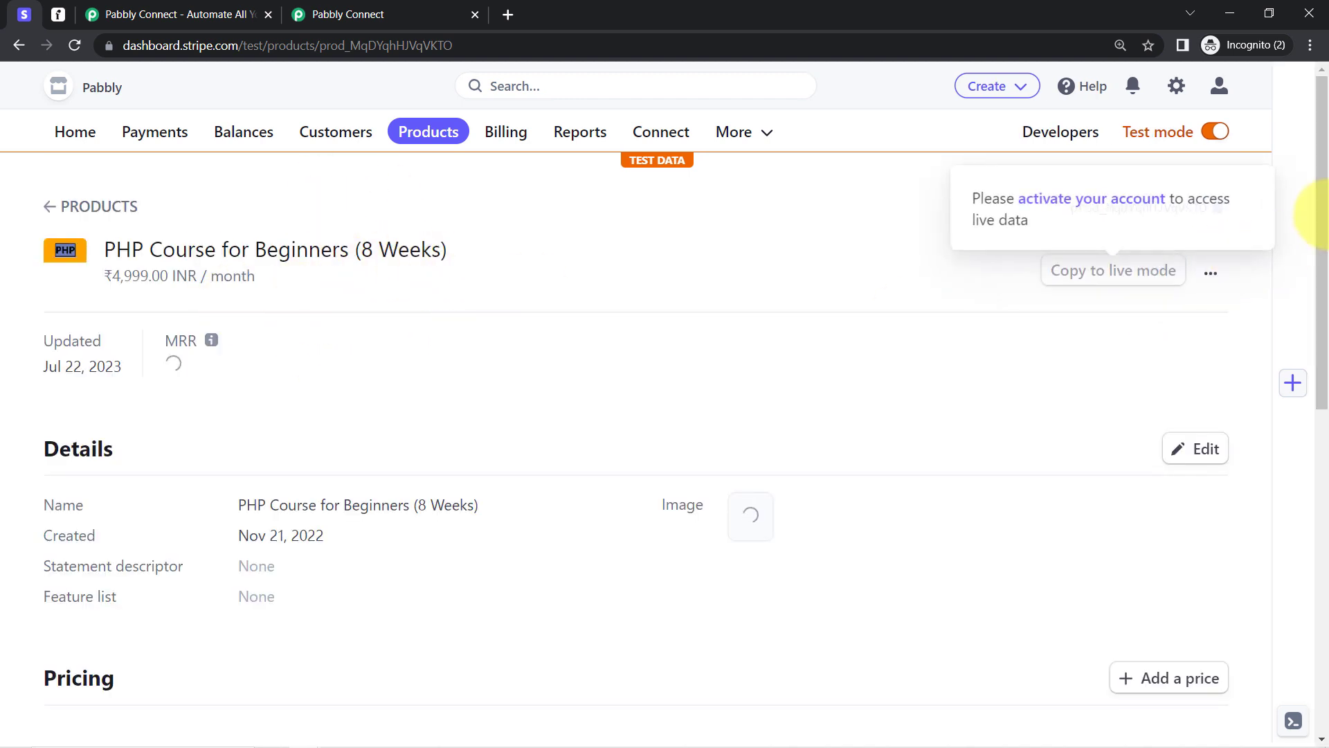
left_click_drag(1321, 207, 1325, 382)
left_click(1108, 356)
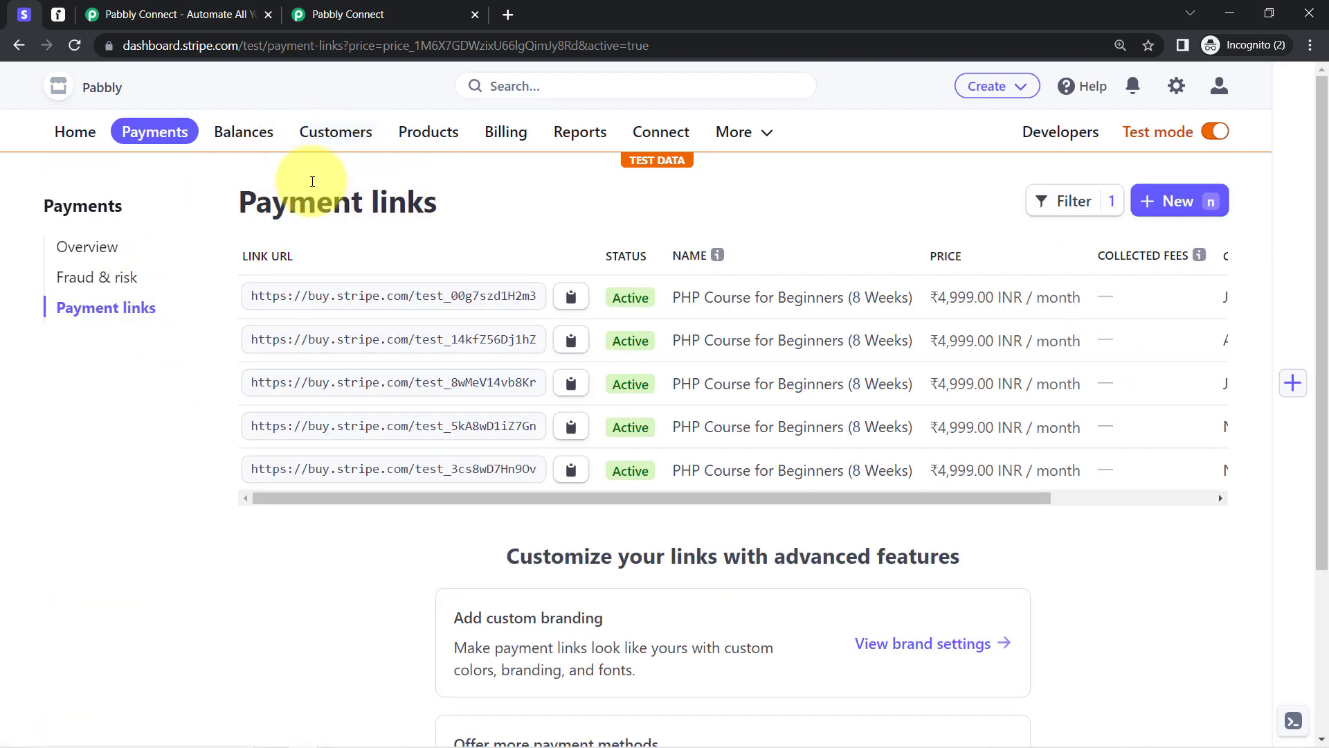
Step: Copy the first payment link of the PHP course and open its checkout page in a new browser tab
left_click(572, 296)
left_click(505, 21)
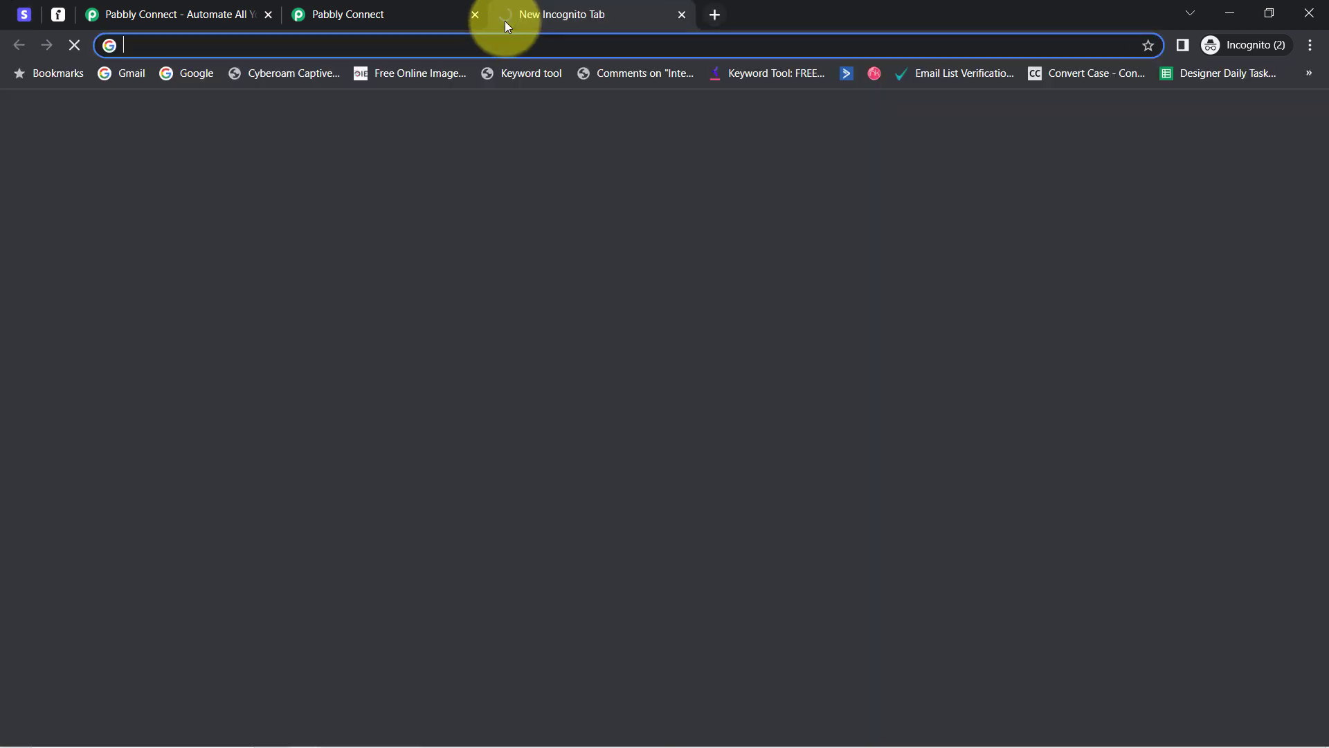
key("ctrl+v")
key("Return")
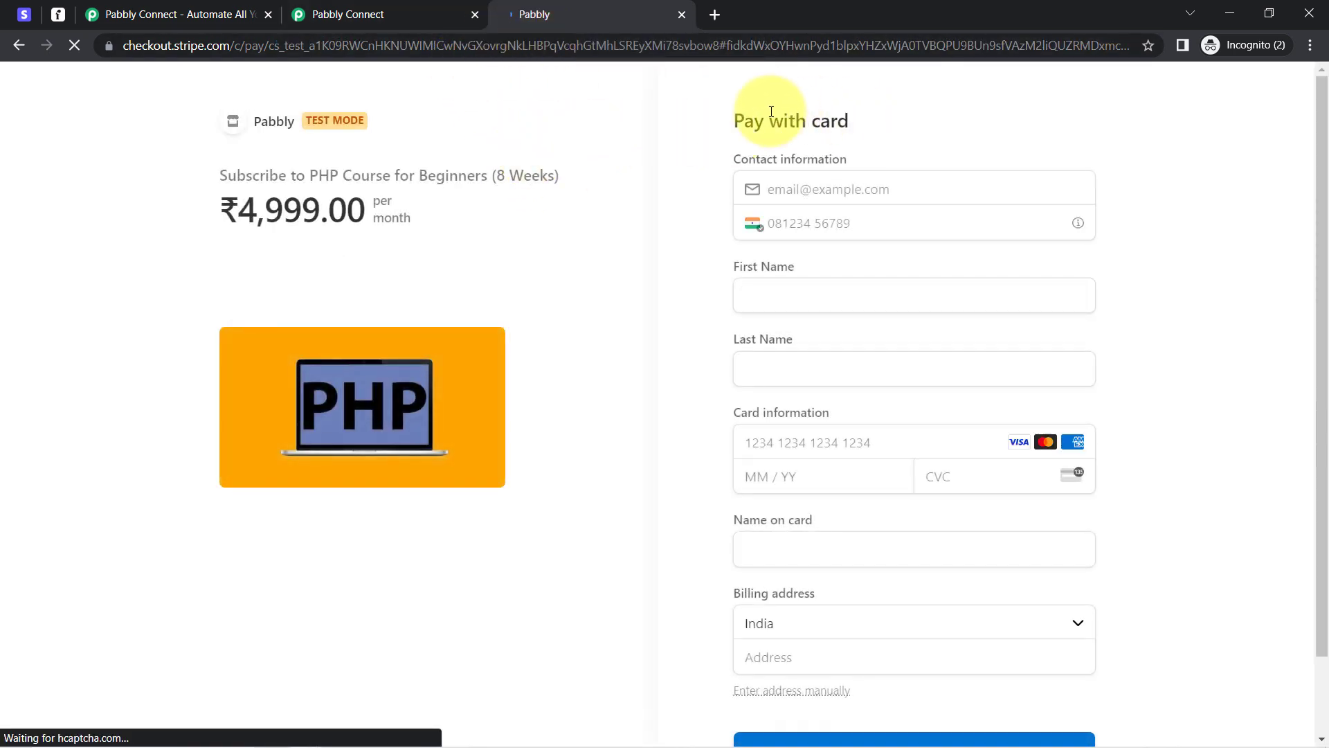
Step: Fill in the customer's e-mail, phone number, first name and last name on the checkout form
left_click(800, 201)
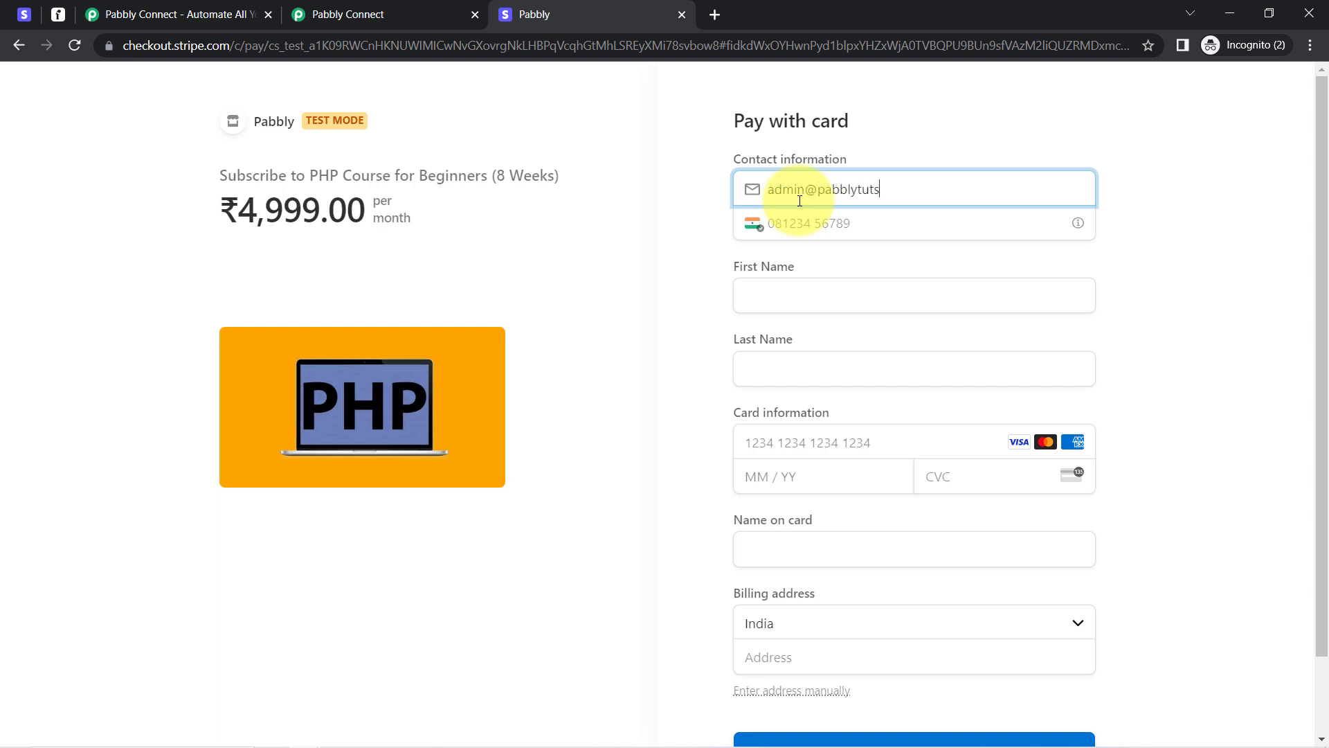
key("Tab")
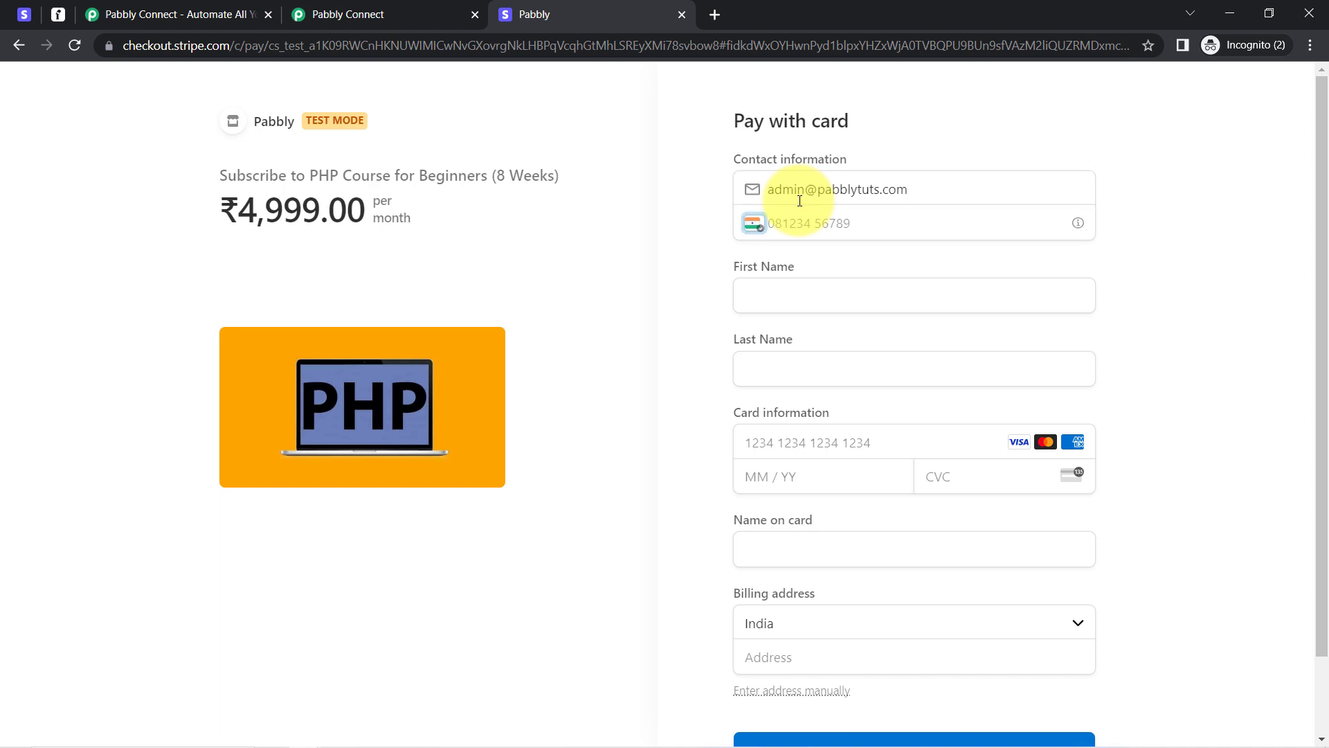
left_click(798, 227)
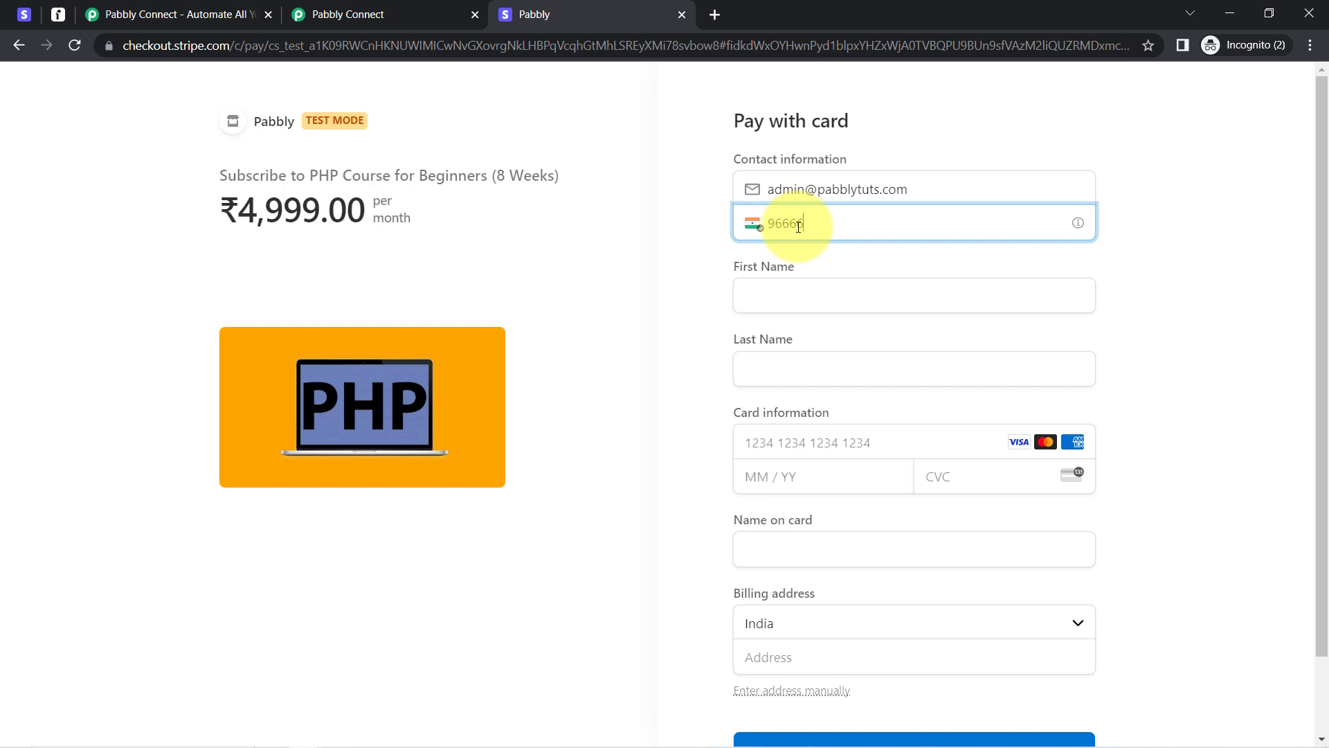
key("Tab")
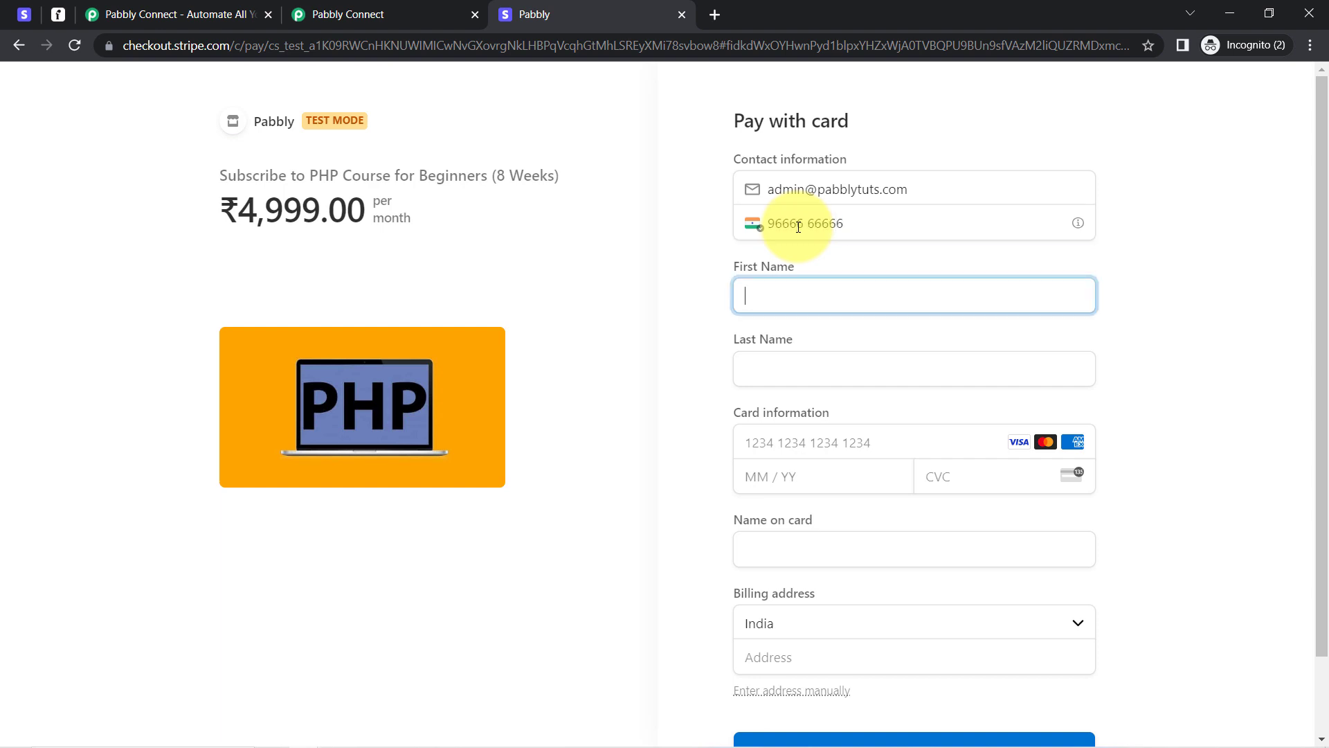
type("Demo")
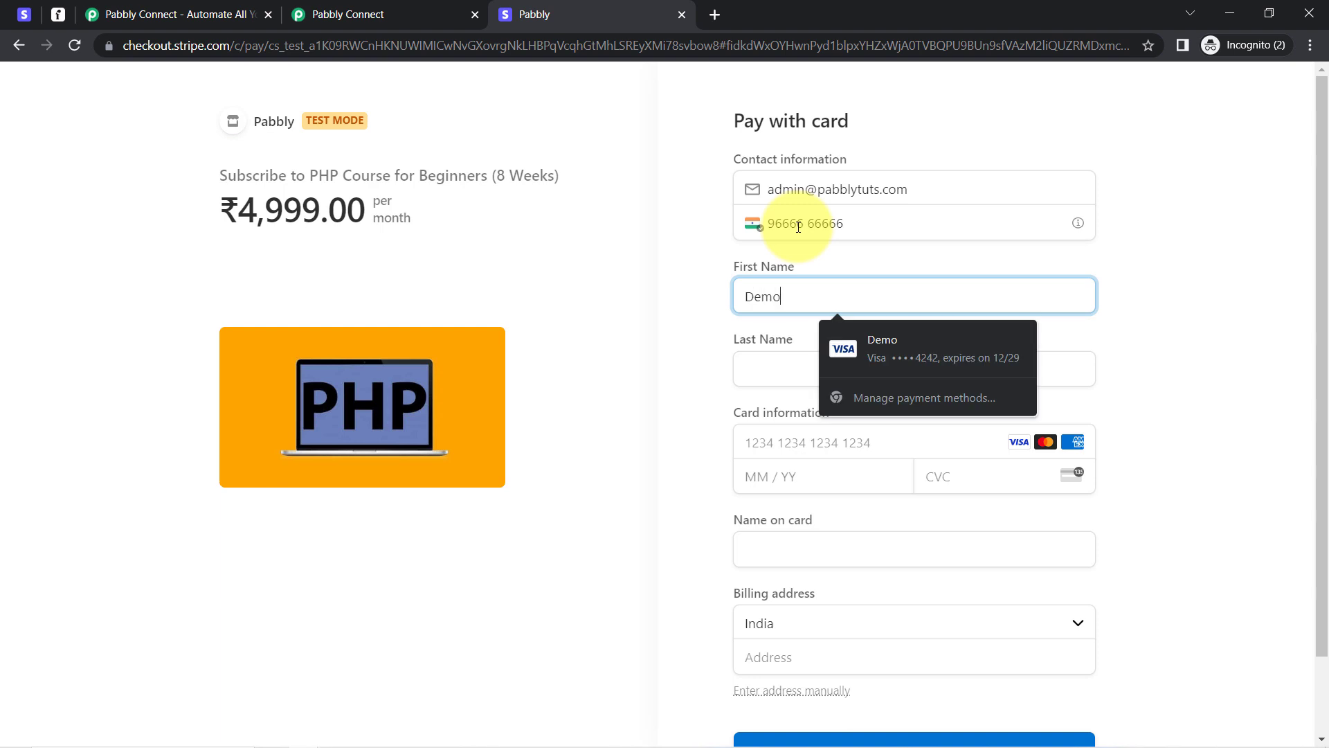
key("Tab")
type("Cus")
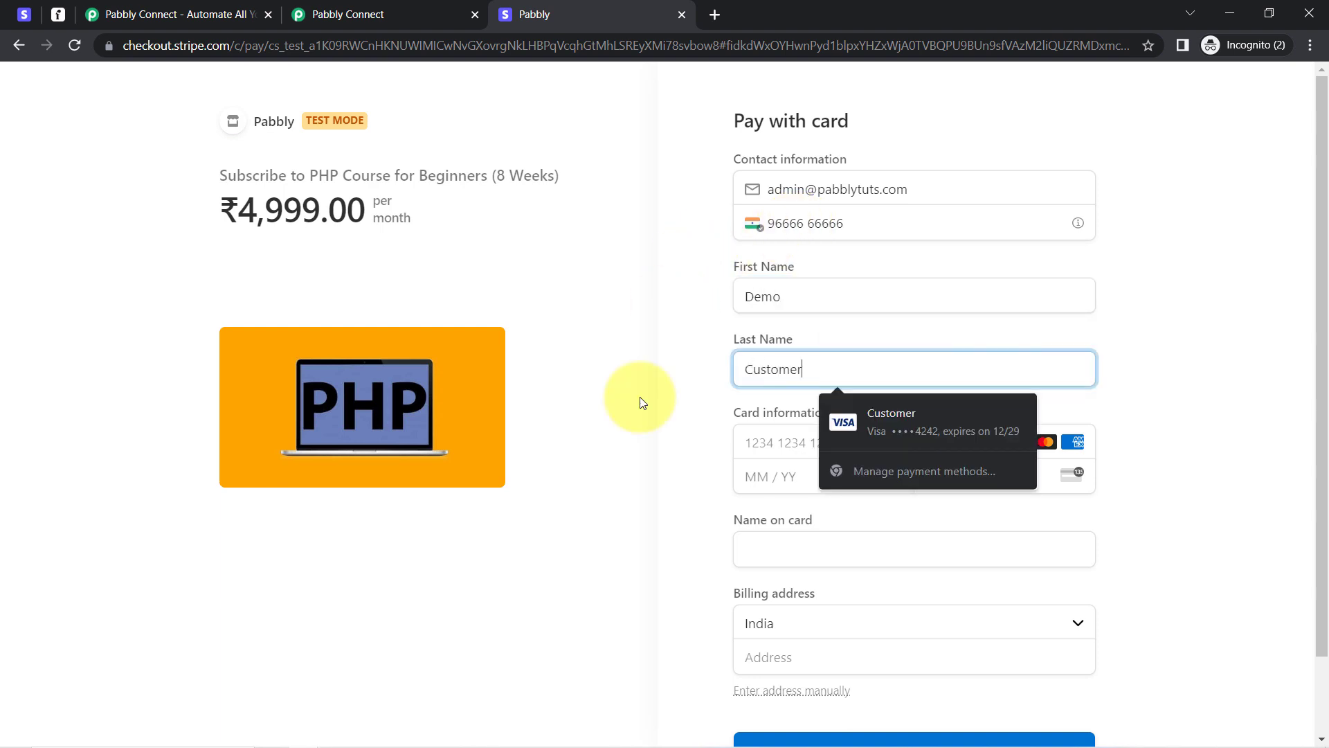
Step: Fill in the card information from the first saved Visa test card and enter the security code
left_click(750, 442)
left_click(783, 445)
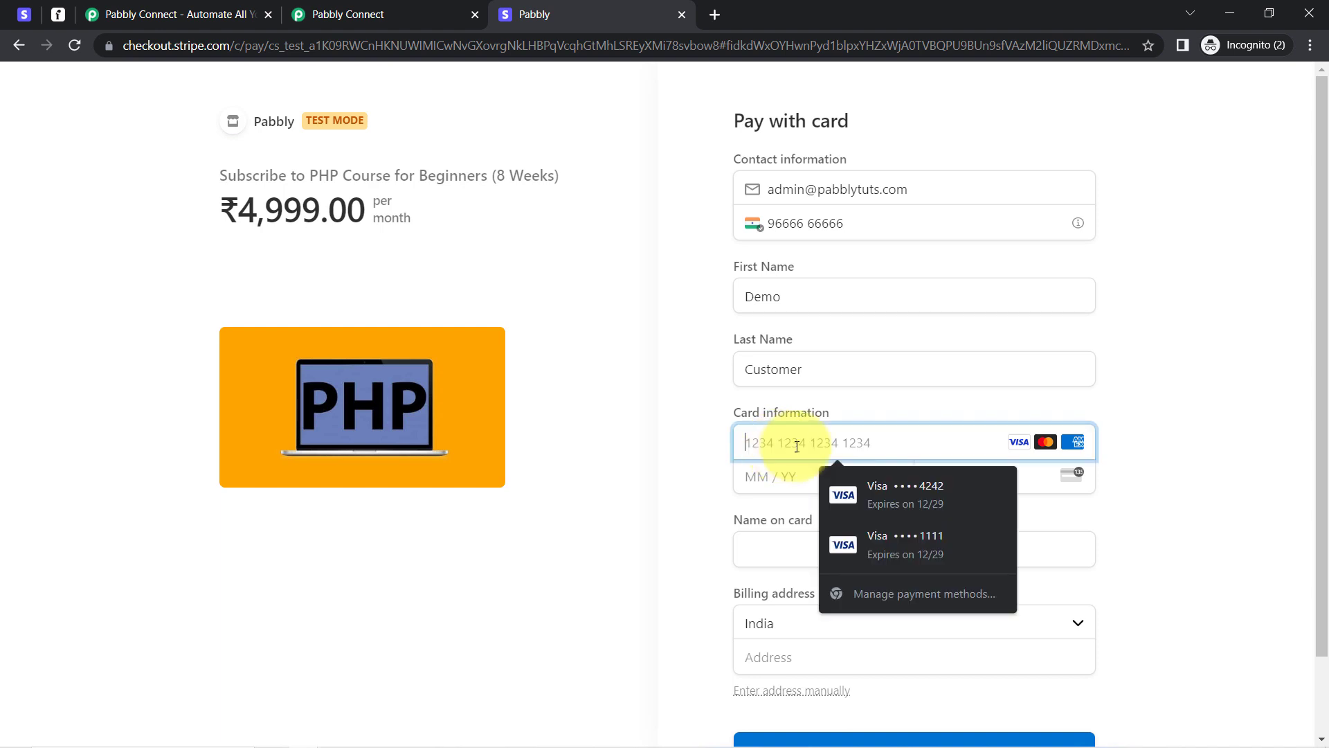
left_click(906, 500)
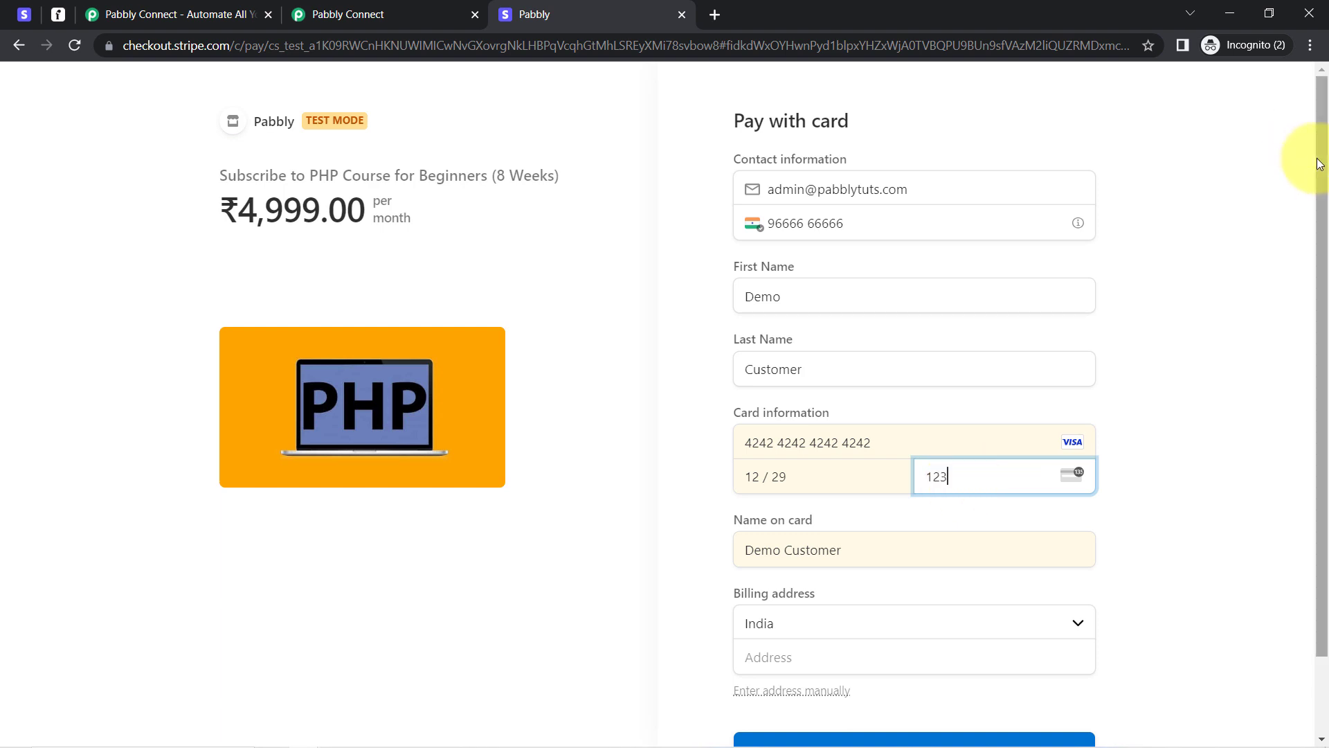
Step: Enter the billing address manually with country India and state Madhya Pradesh, and submit the subscription payment
left_click_drag(1308, 155, 1326, 303)
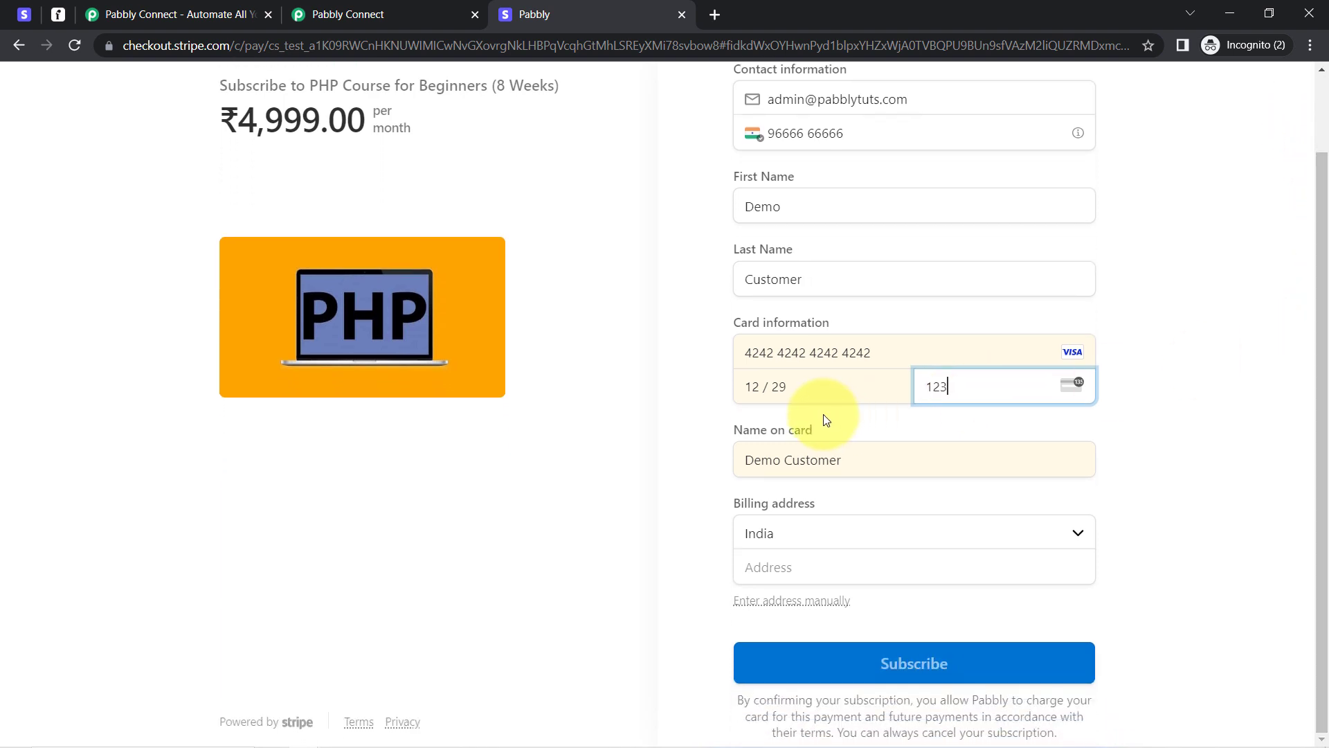
left_click(775, 602)
scroll(761, 499, "down", 1)
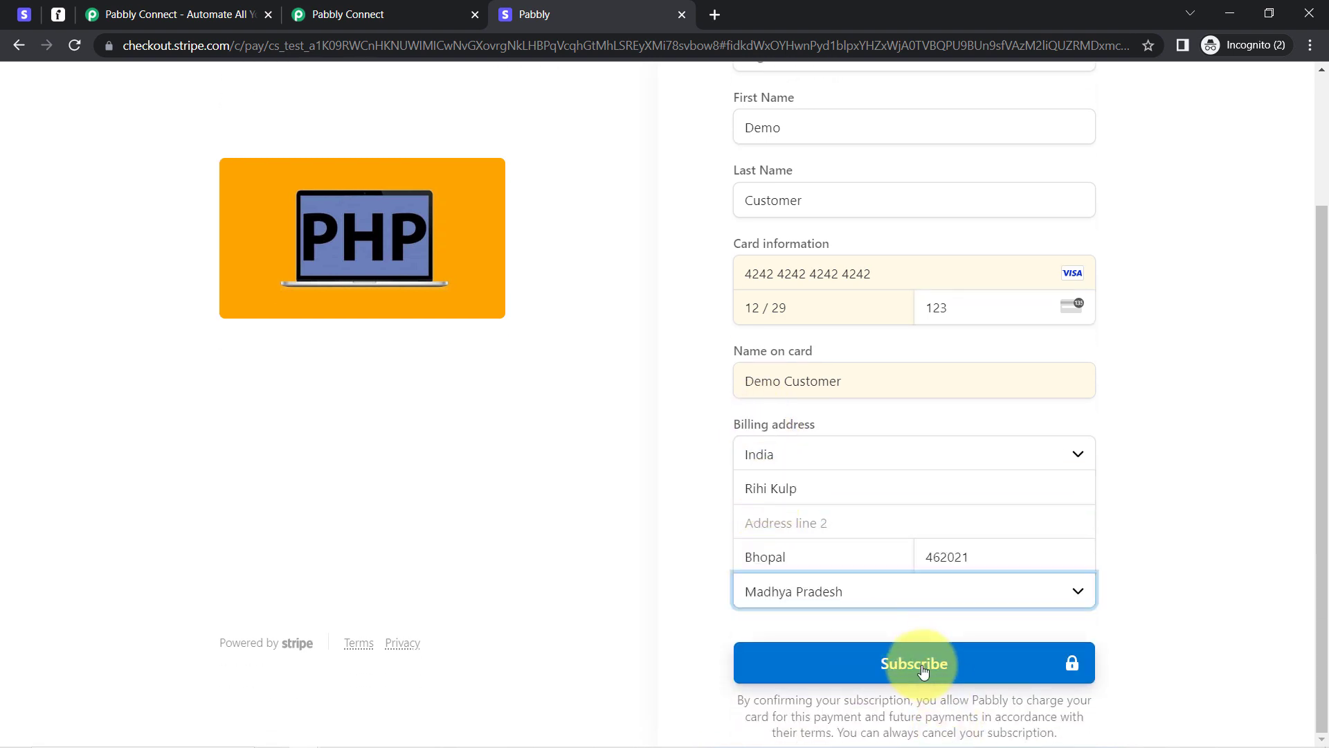
left_click(923, 670)
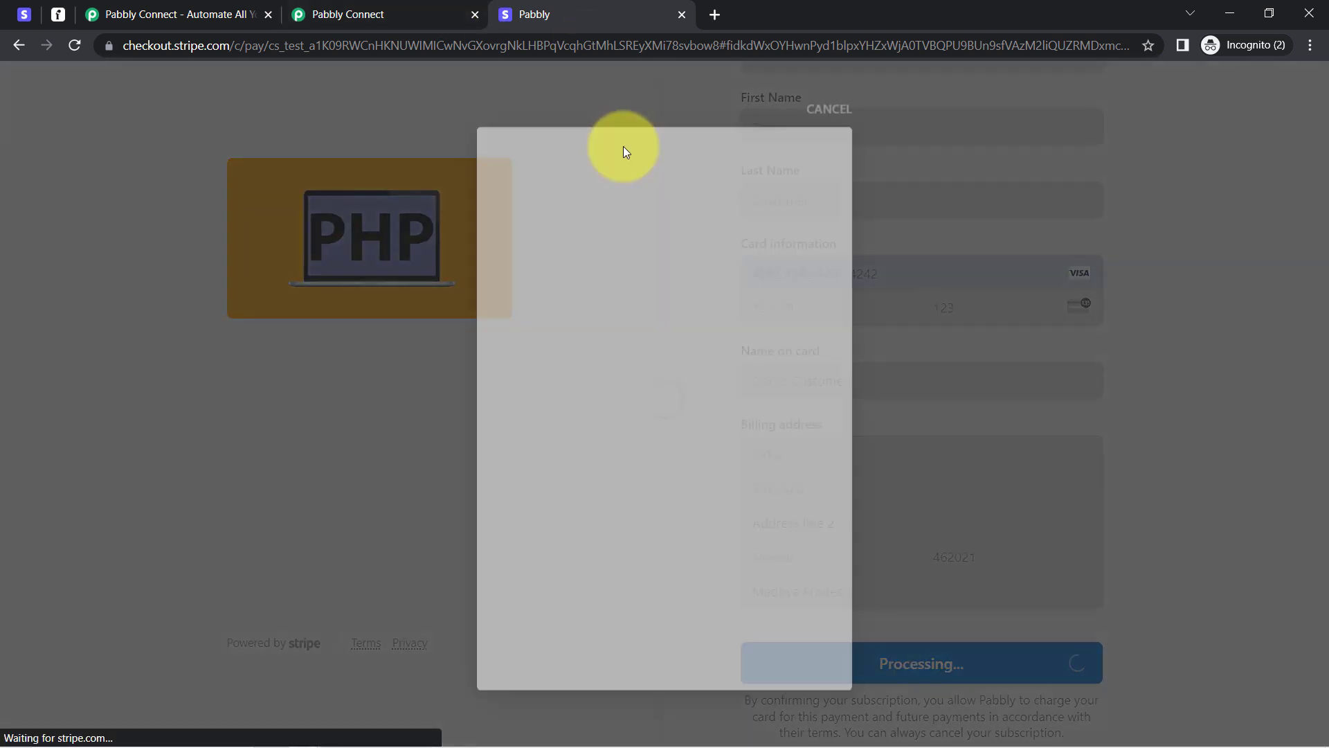
Step: Switch to Pabbly Connect, check the captured Stripe webhook response and collapse the Response Received section
left_click(368, 15)
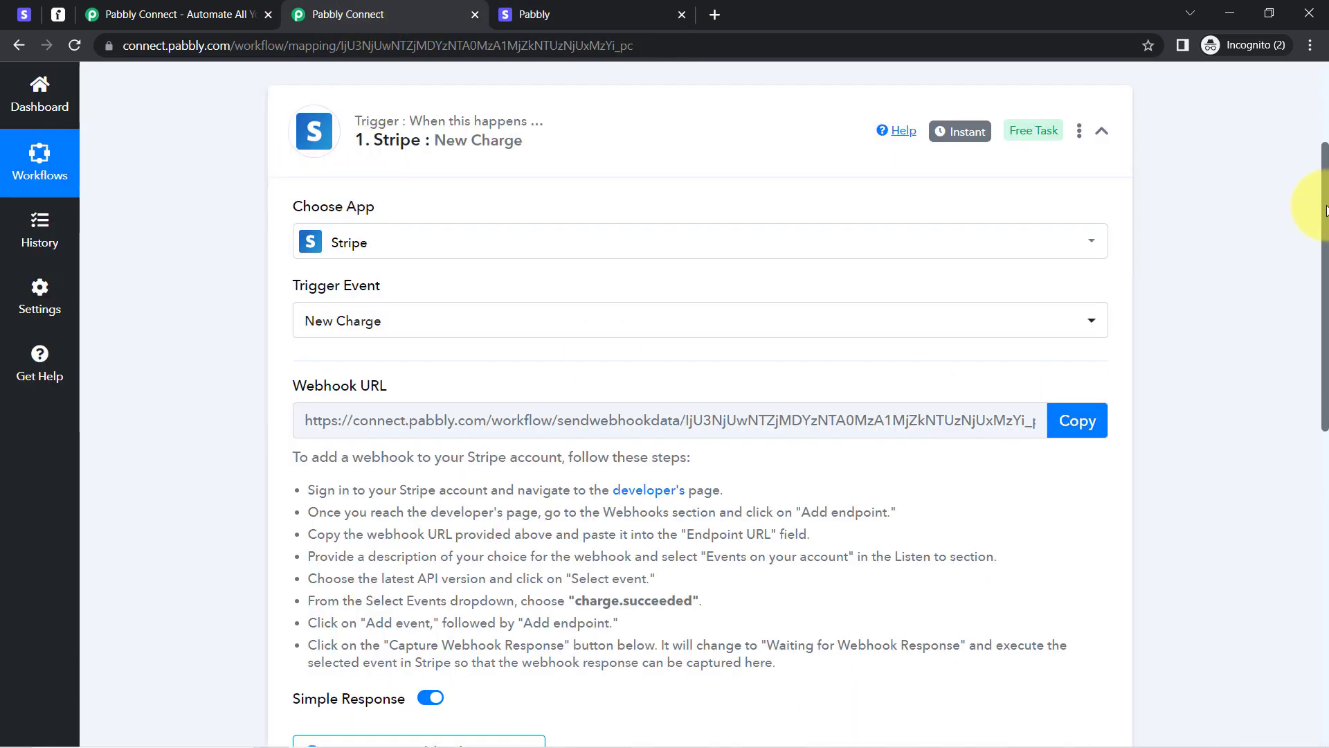
left_click_drag(1326, 210, 1322, 378)
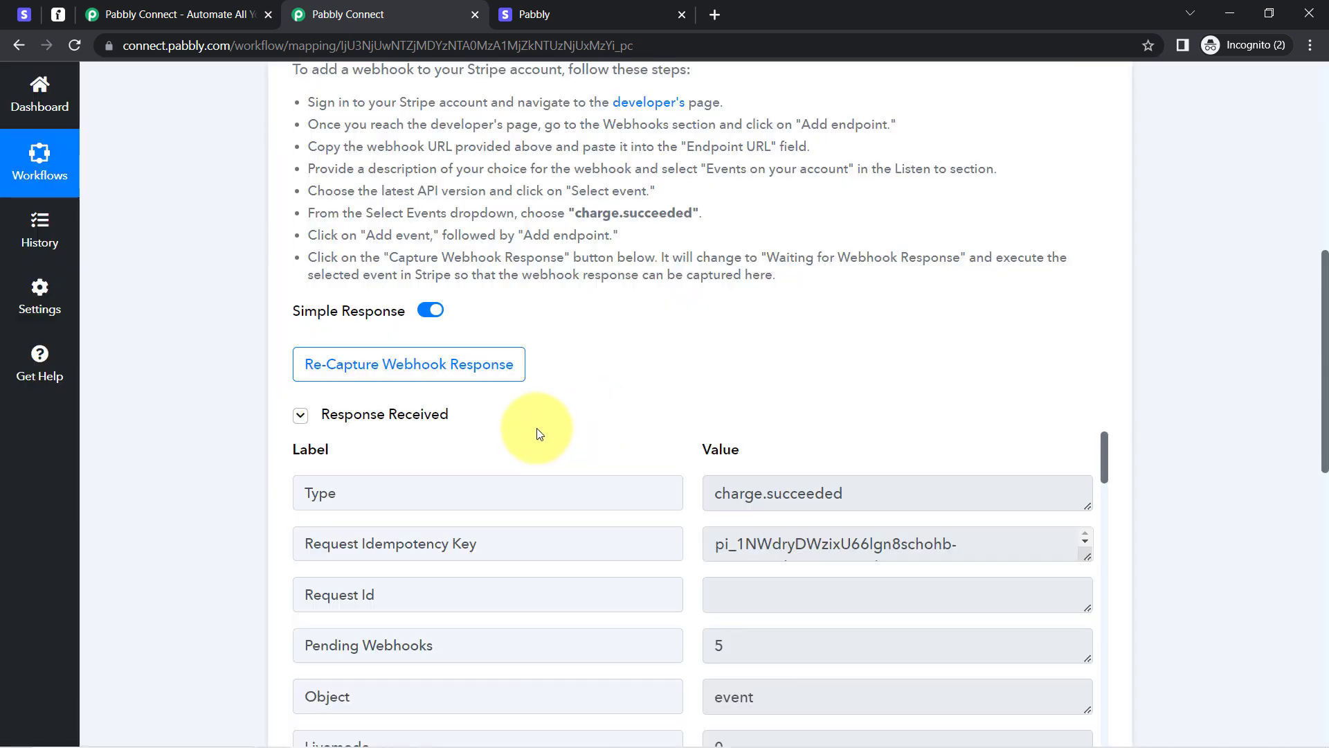
left_click(300, 417)
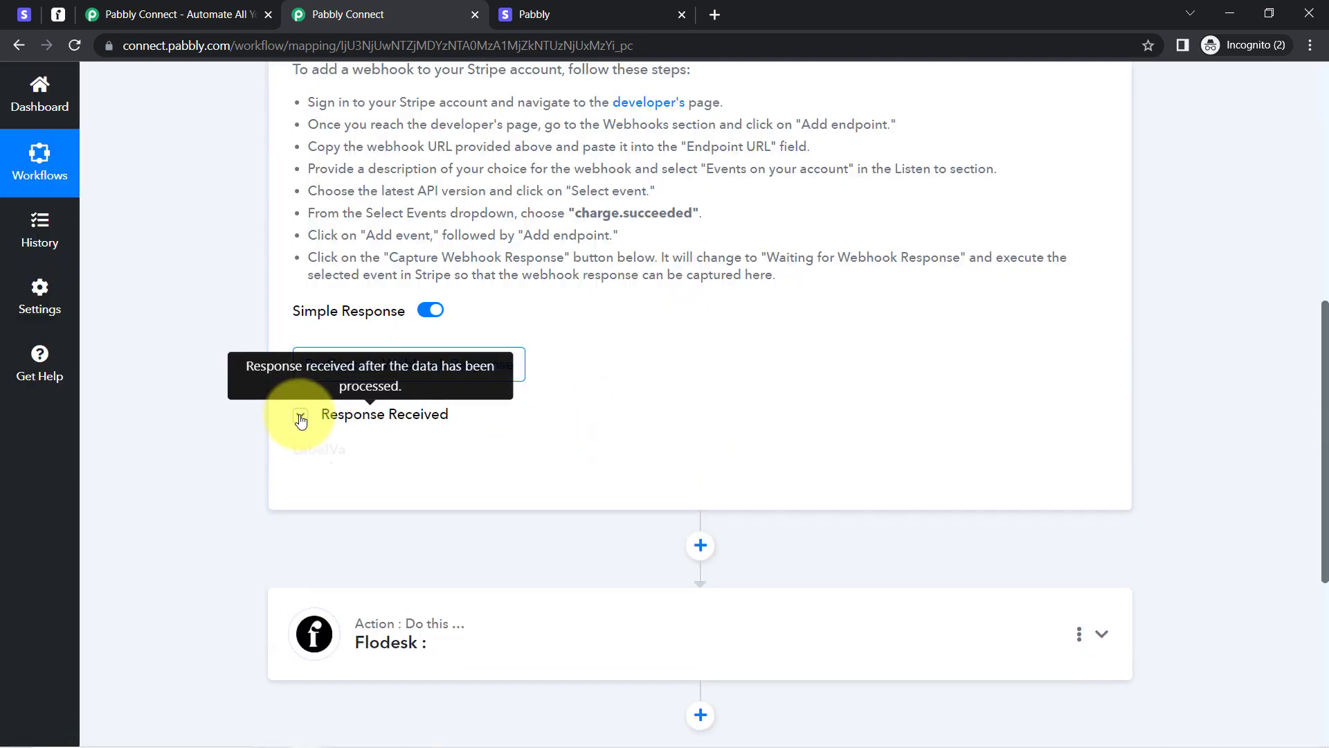
Step: Expand the Response Received section and examine the charge's event type, request idempotency key, ID and billing name and e-mail
left_click(301, 416)
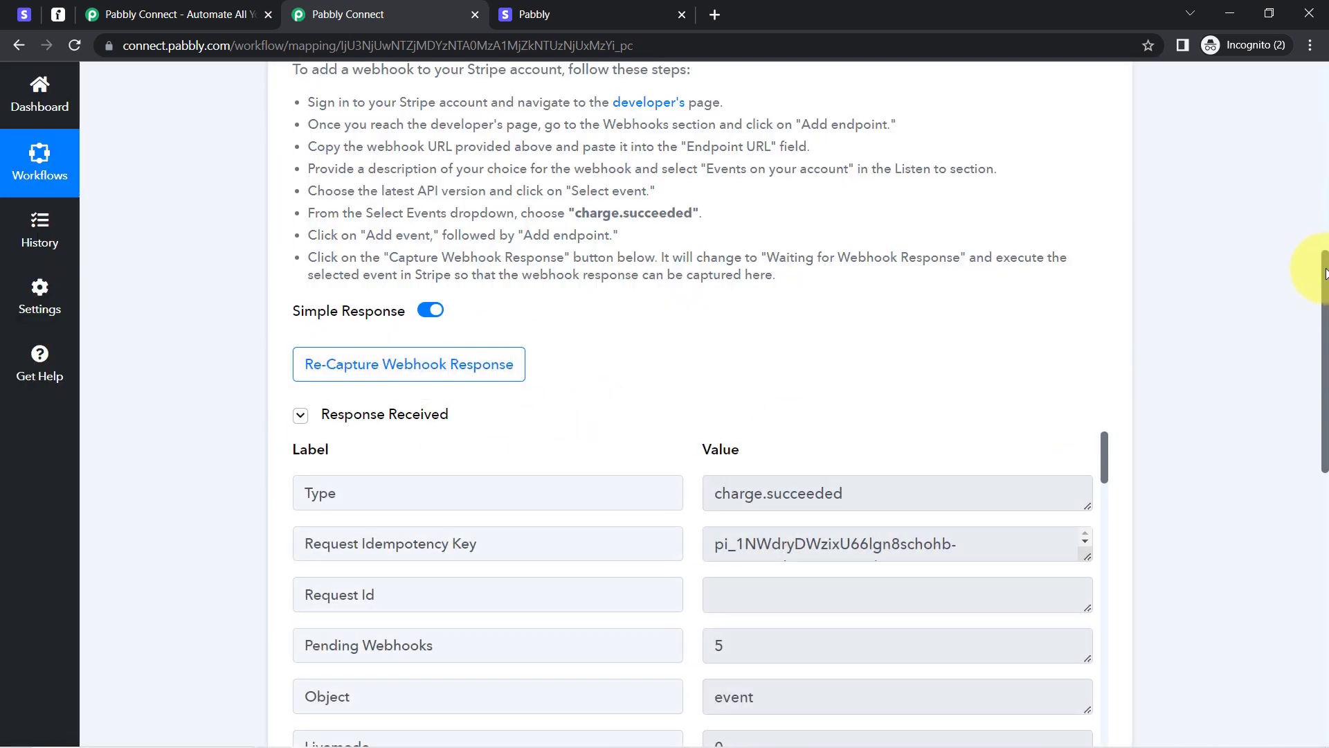
left_click_drag(1325, 272, 1325, 362)
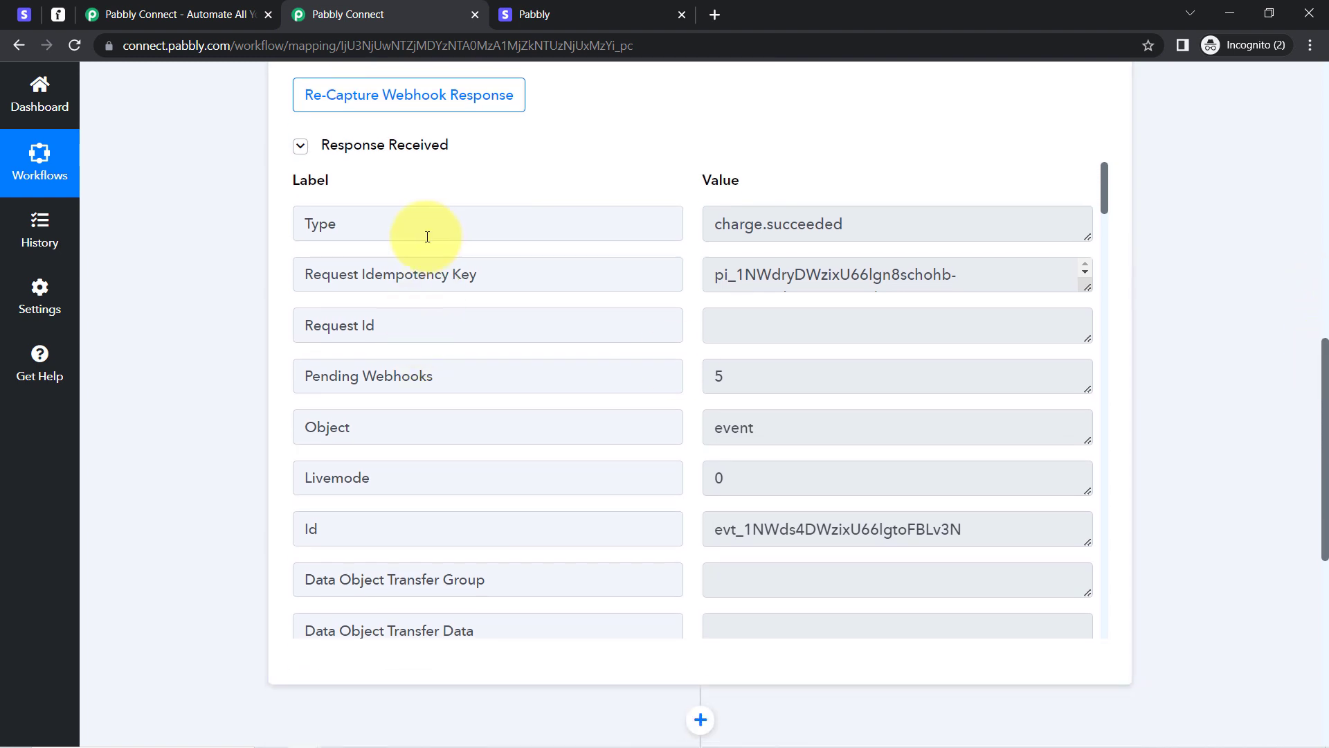
left_click_drag(427, 237, 261, 237)
left_click_drag(732, 224, 816, 223)
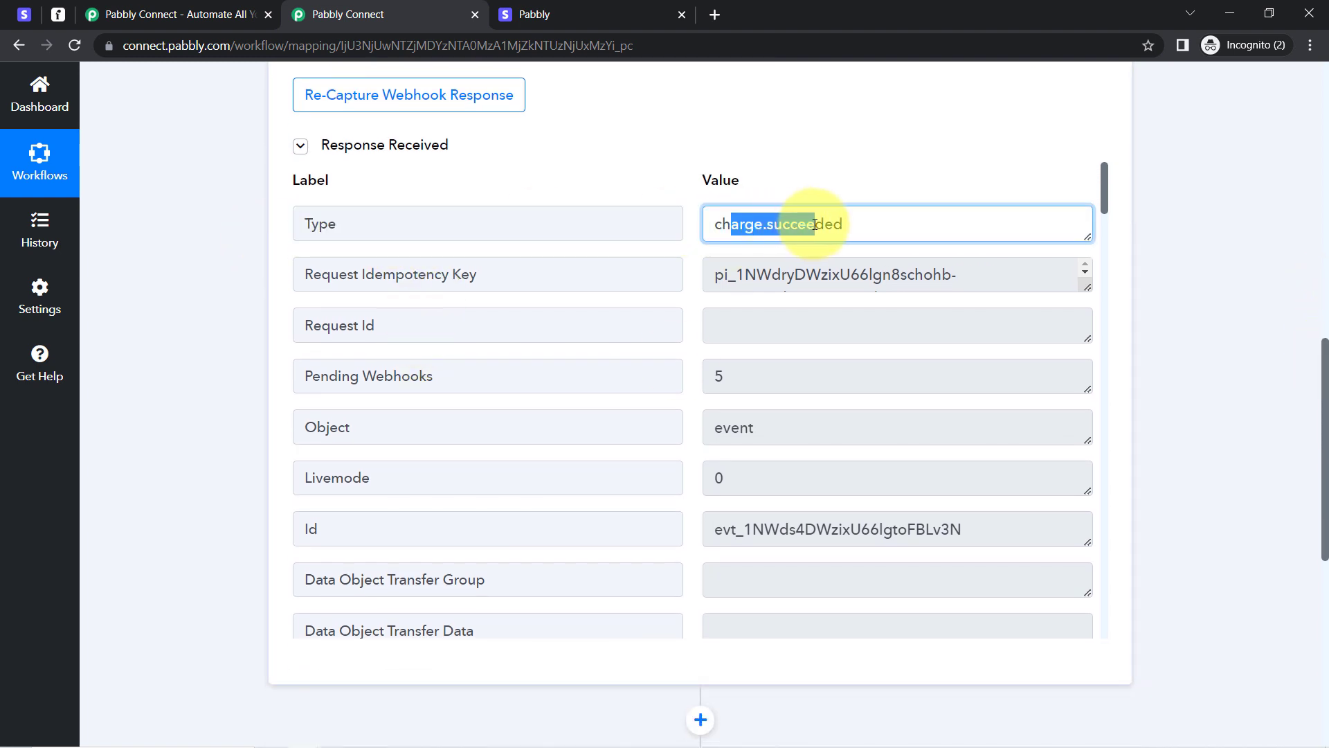
left_click_drag(796, 276, 890, 276)
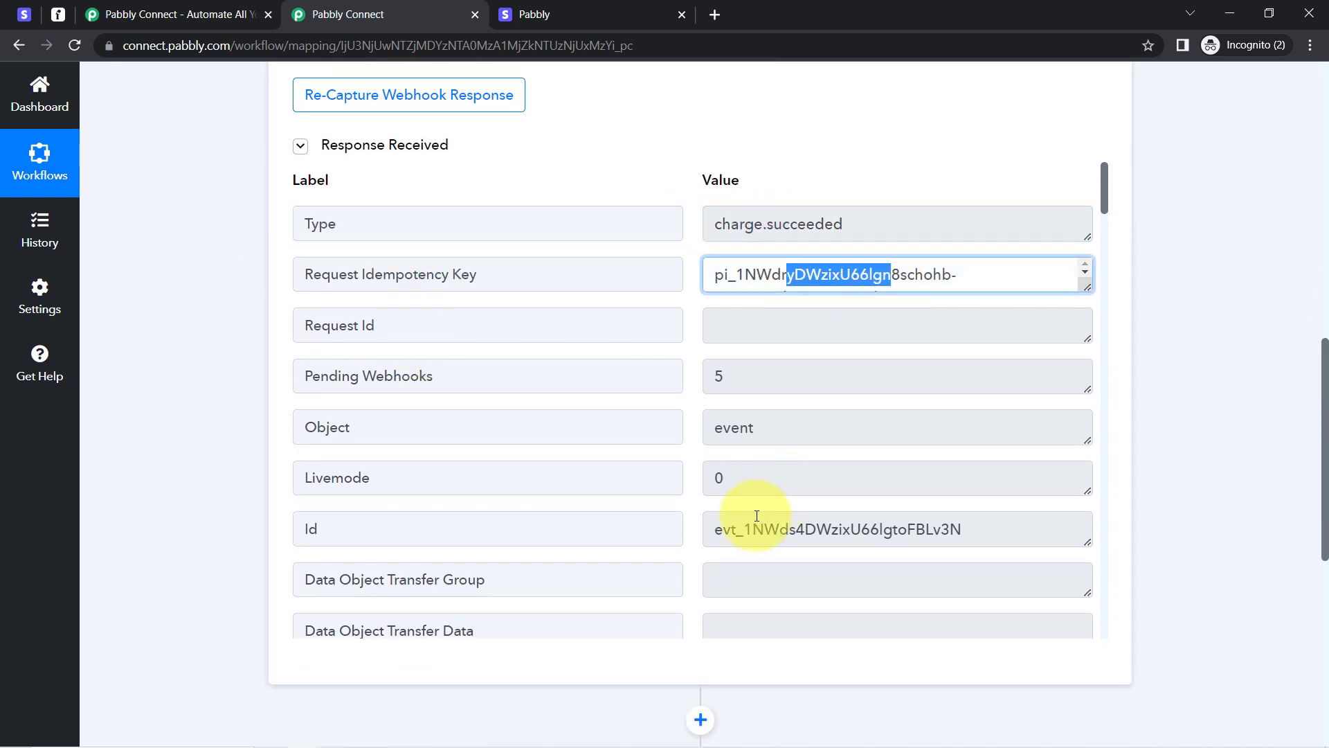
left_click_drag(744, 529, 831, 529)
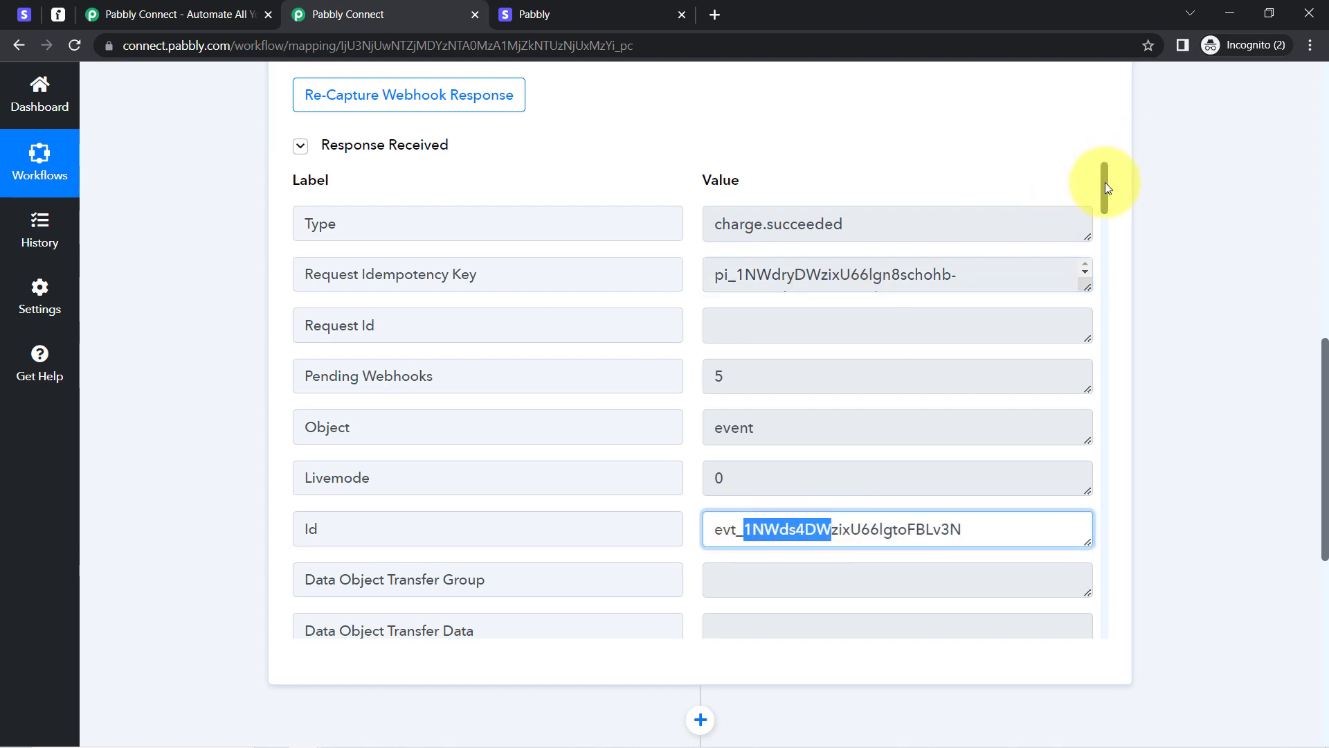
left_click_drag(1105, 183, 1136, 544)
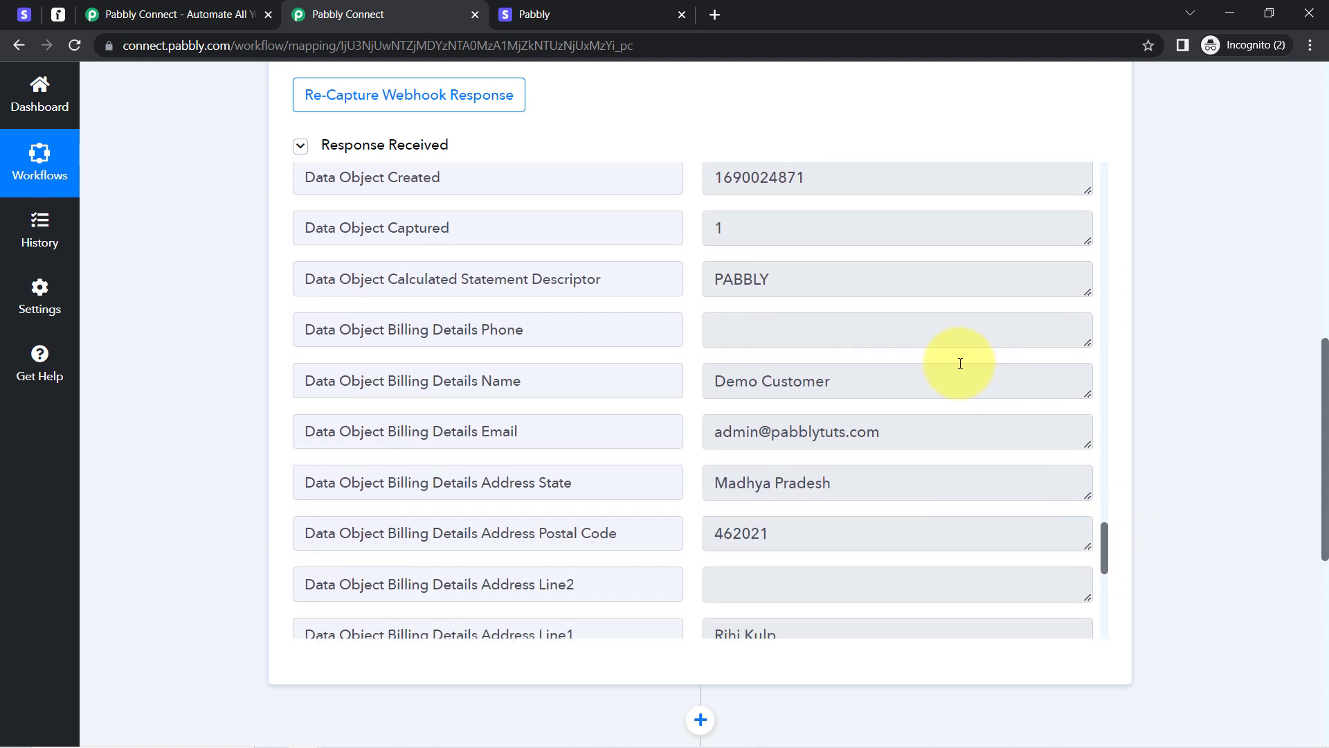
left_click_drag(781, 367, 848, 441)
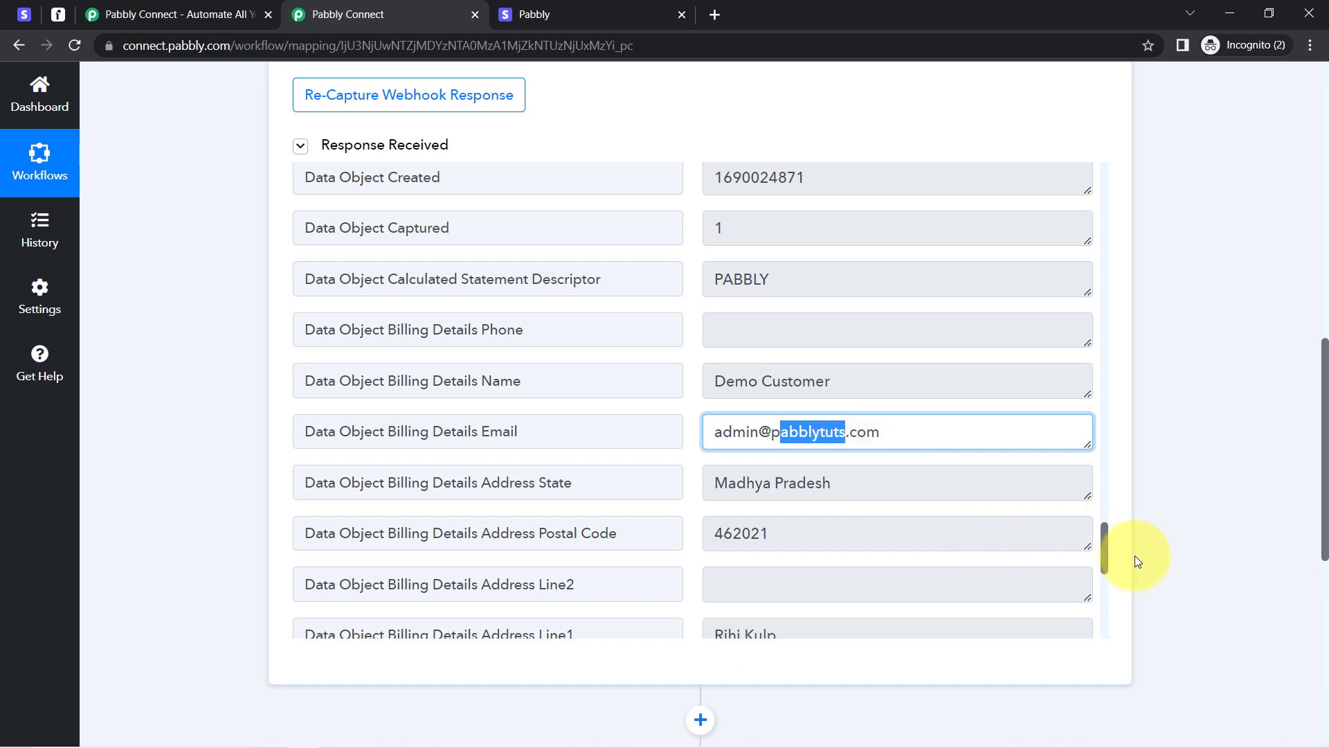
left_click_drag(1106, 539, 1104, 497)
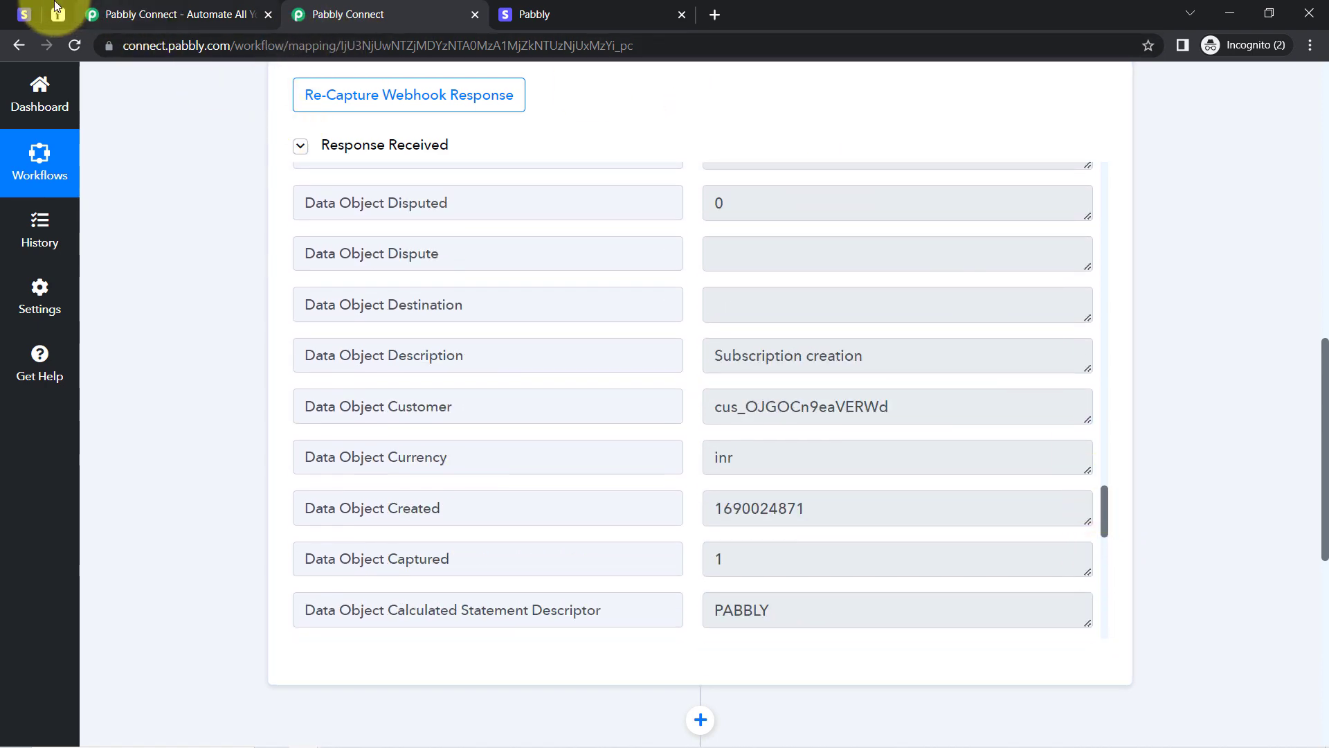
Step: Check the payment links page in Stripe and collapse the Stripe New Charge trigger step in Pabbly Connect
left_click(25, 9)
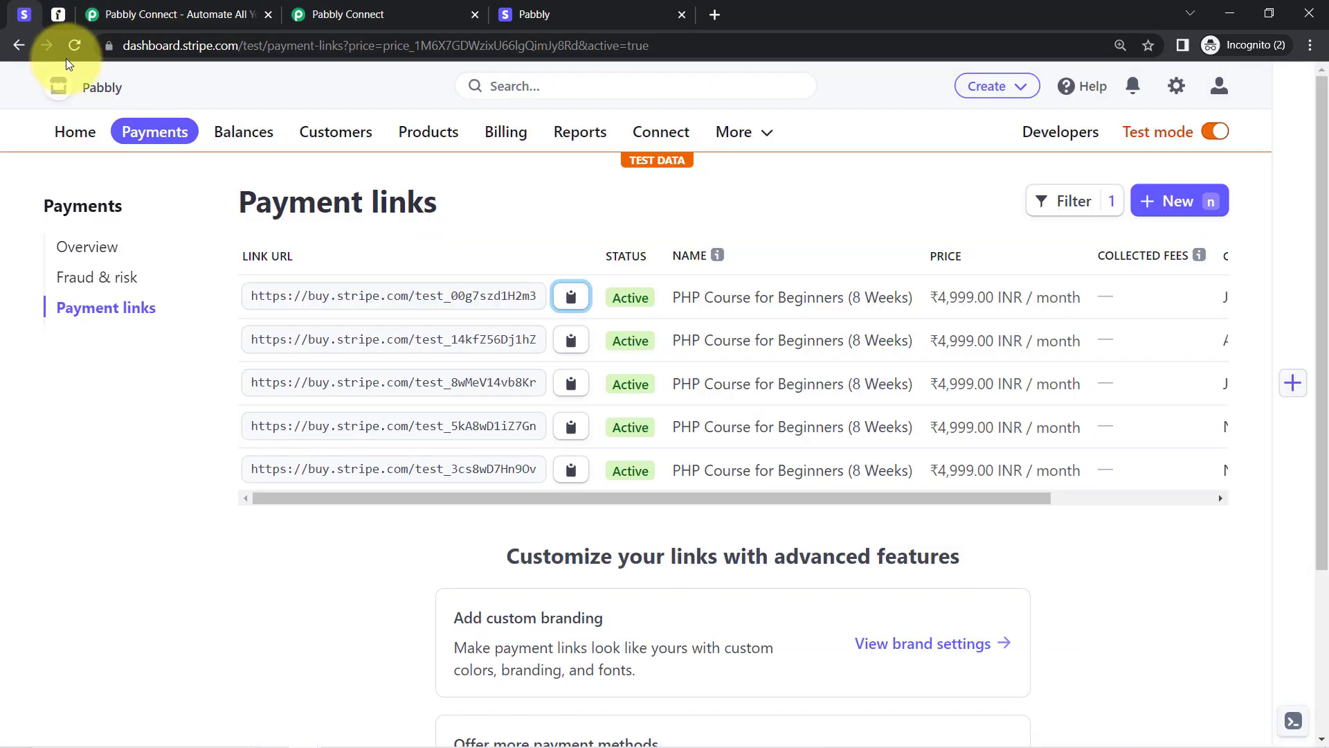
left_click(416, 12)
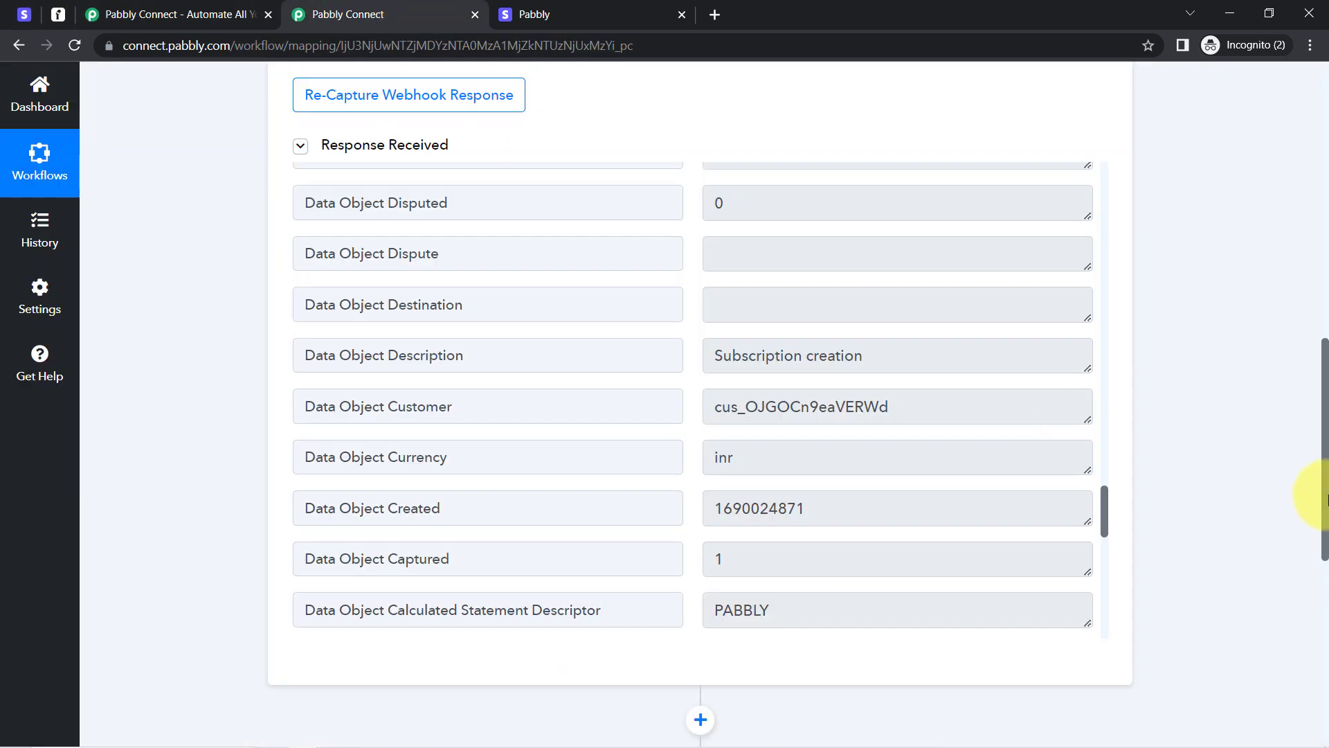
left_click_drag(1325, 496, 1306, 198)
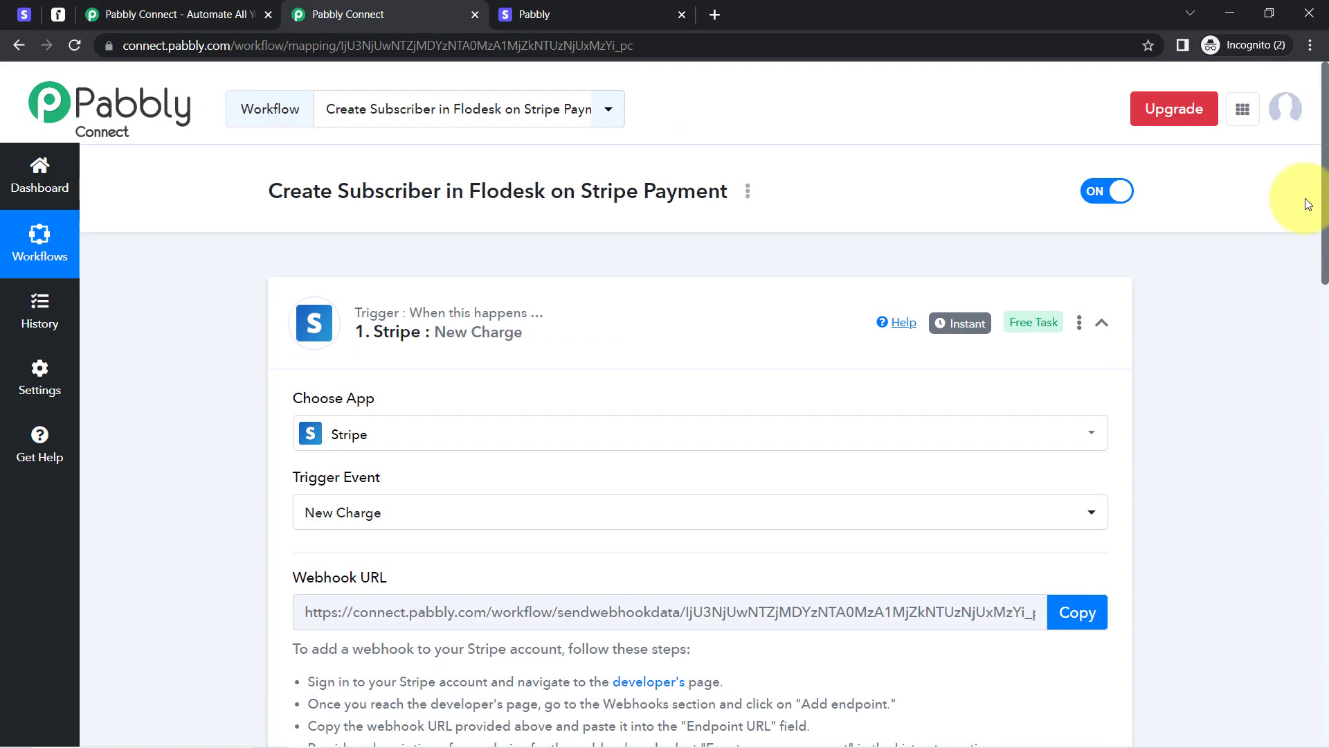
left_click(395, 331)
left_click(24, 10)
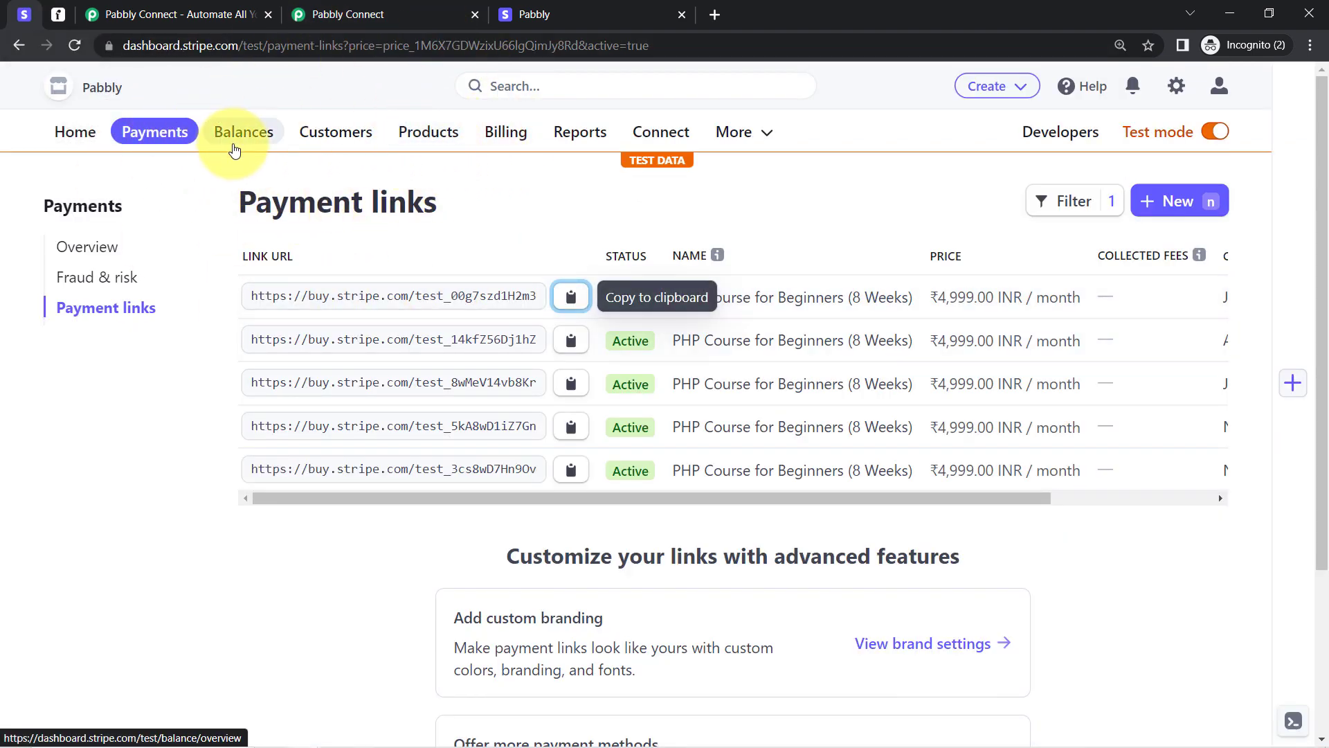
left_click(345, 6)
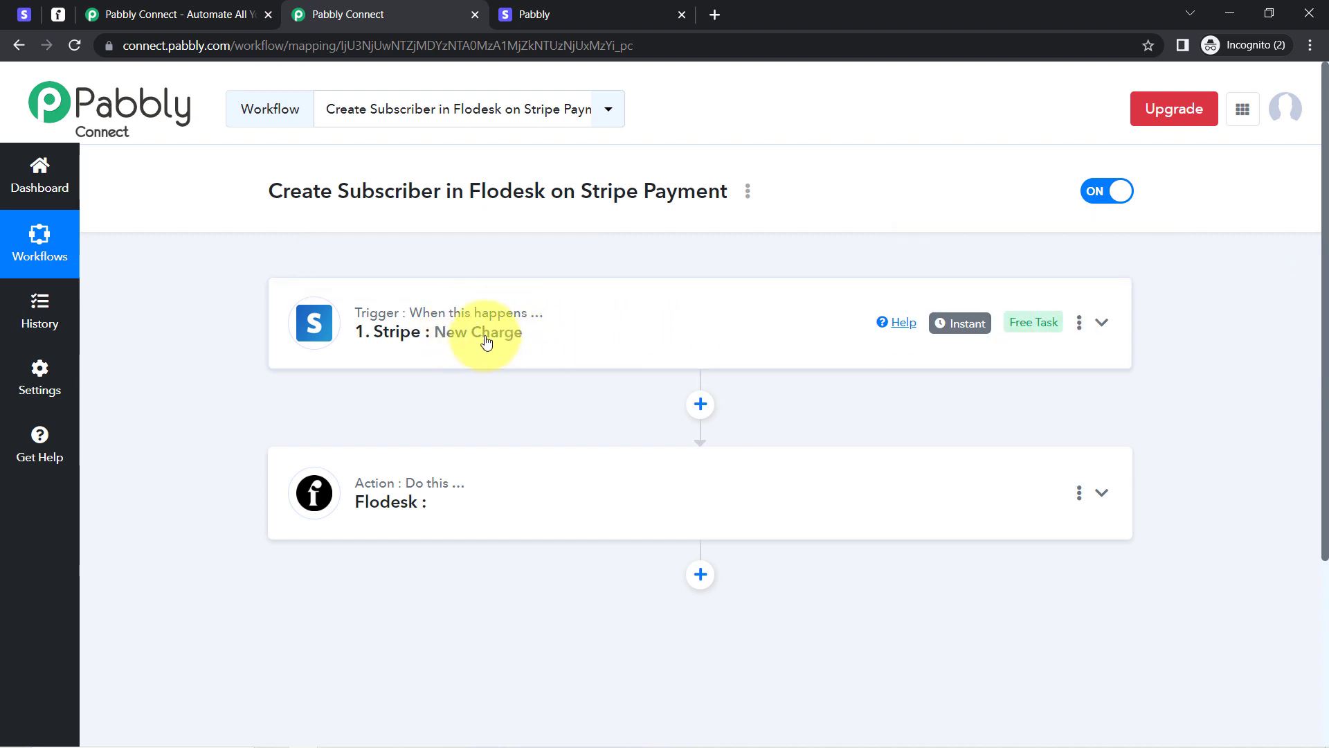
Step: Expand the Flodesk action step and read the explanation of the Stripe trigger's Instant badge
left_click(386, 503)
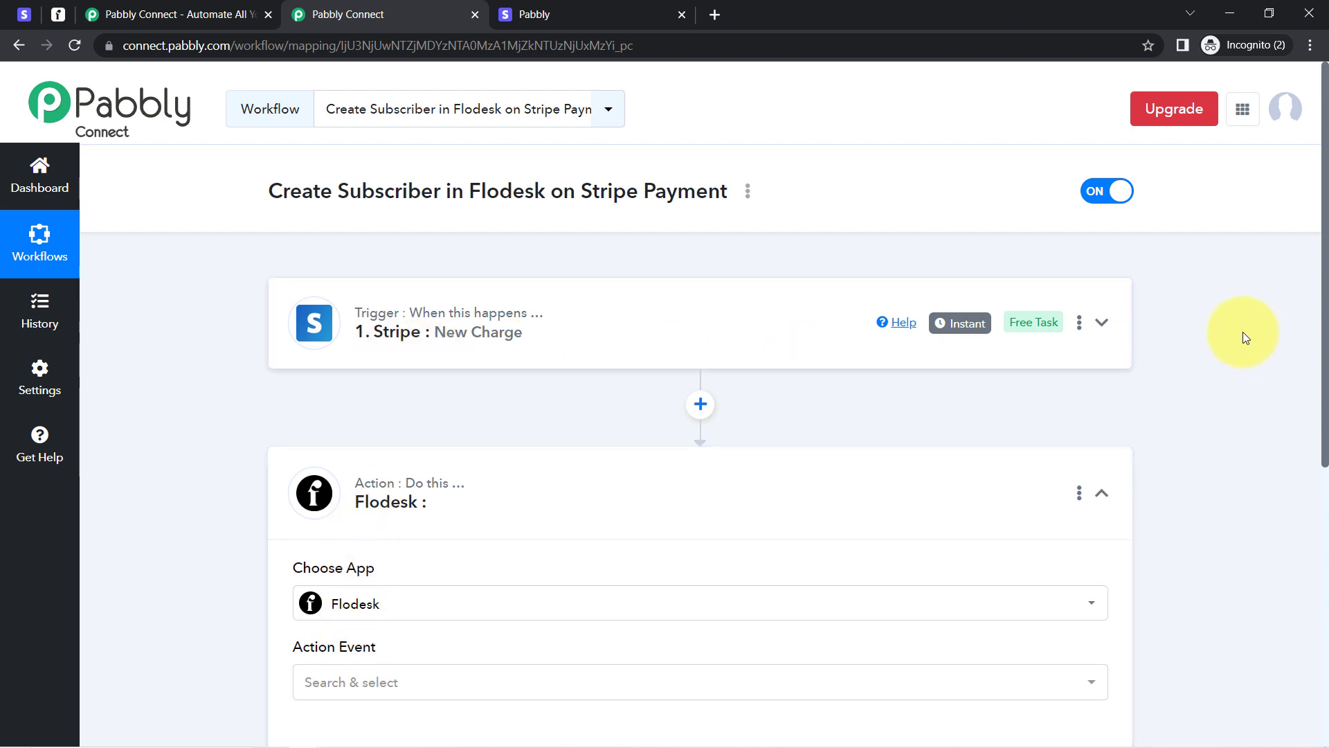
mouse_move(1025, 333)
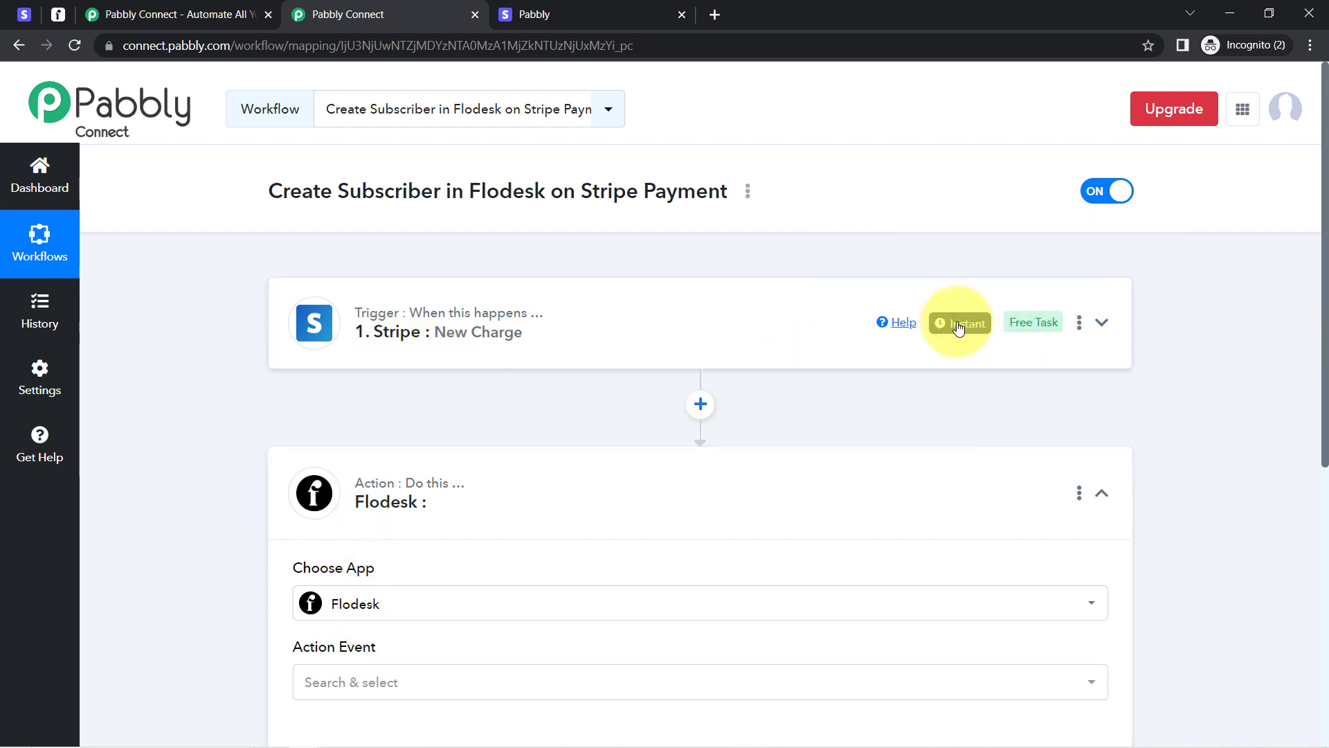
mouse_move(953, 327)
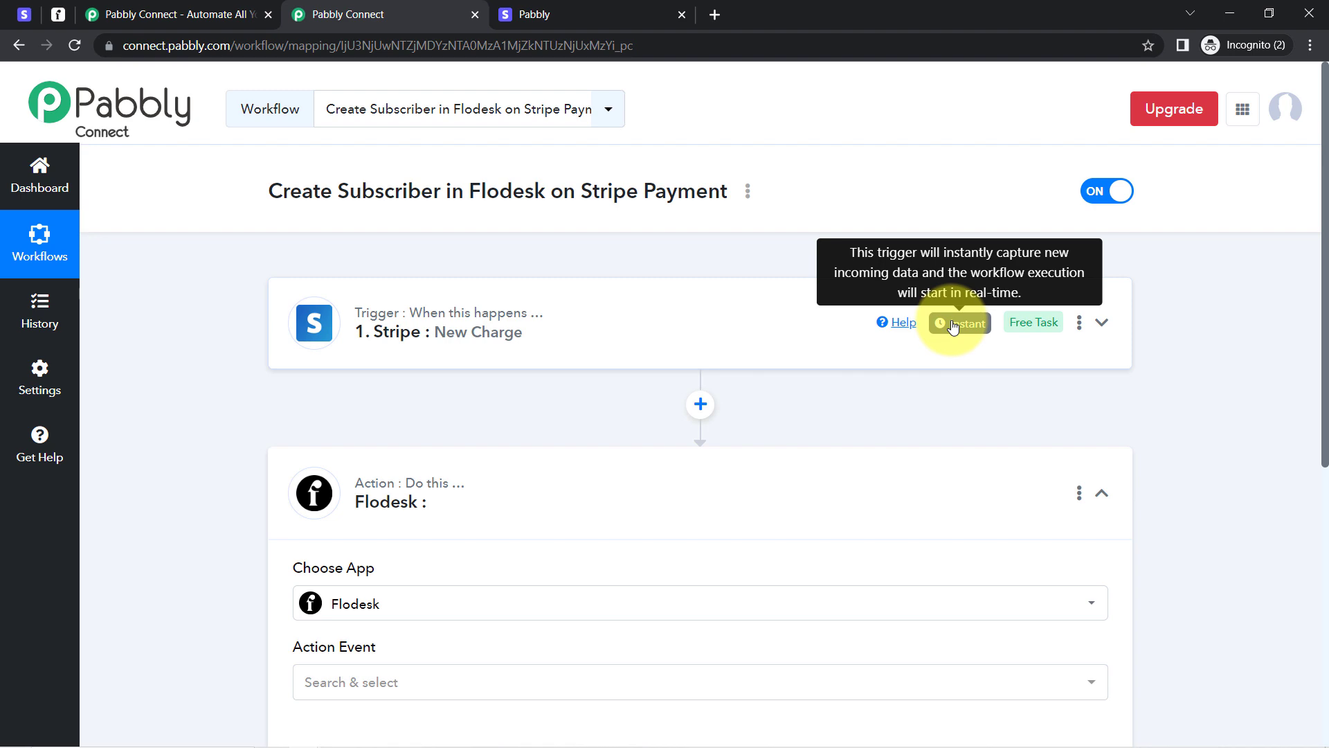
left_click(26, 14)
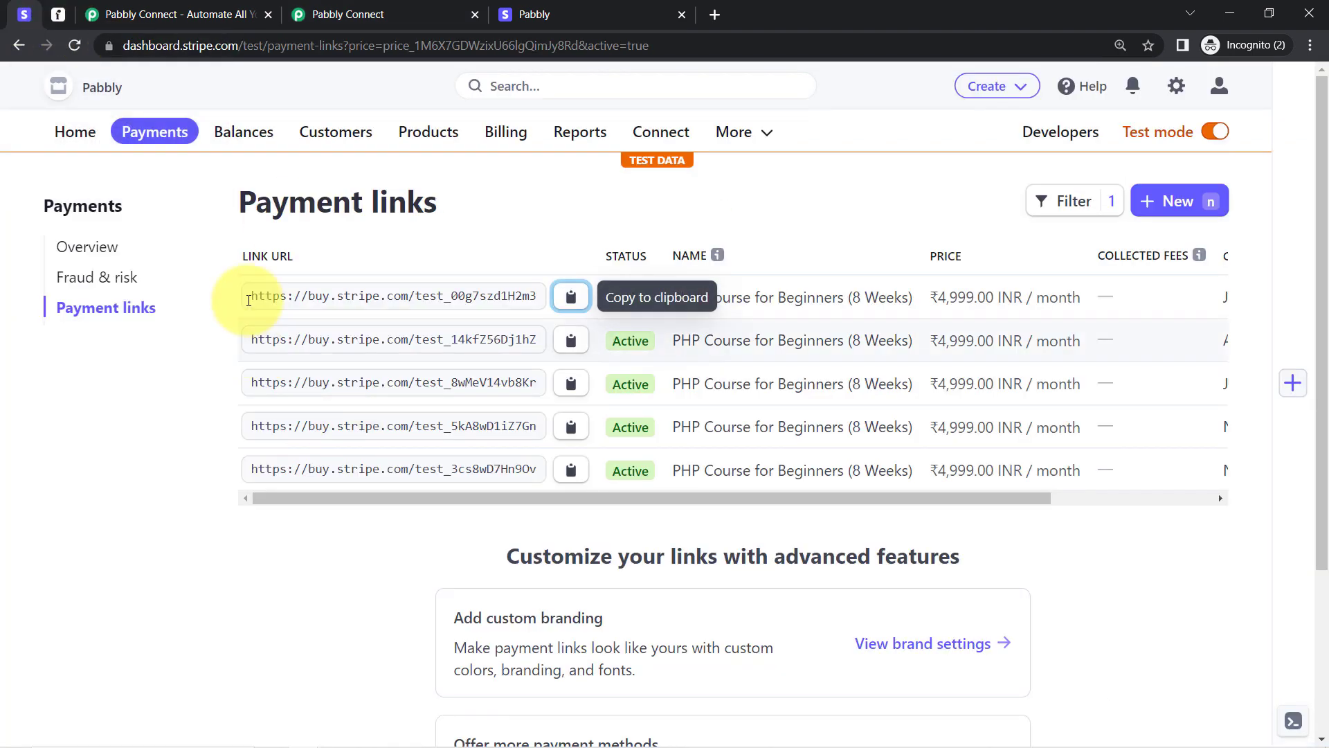
left_click(387, 16)
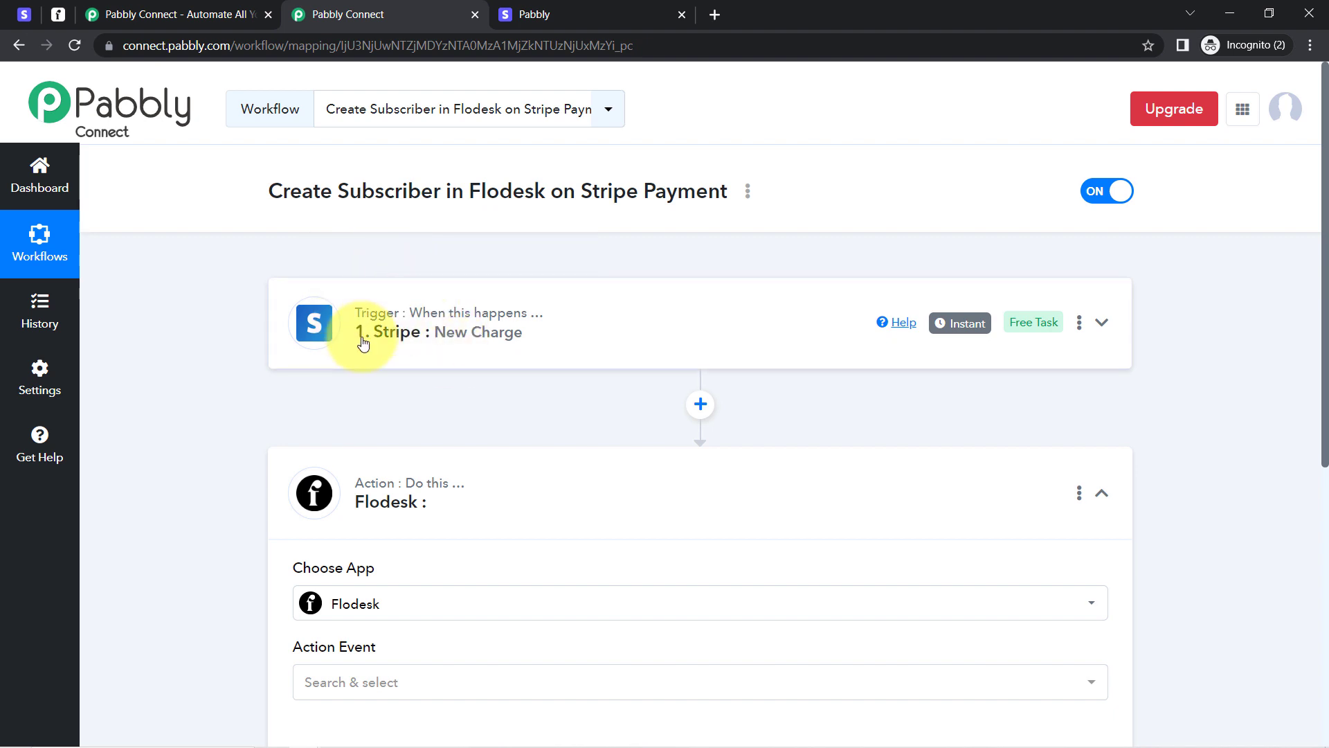
Step: Set the Flodesk action event to Create/Update Subscriber and open the Flodesk account connection settings
scroll(1312, 238, "down", 5)
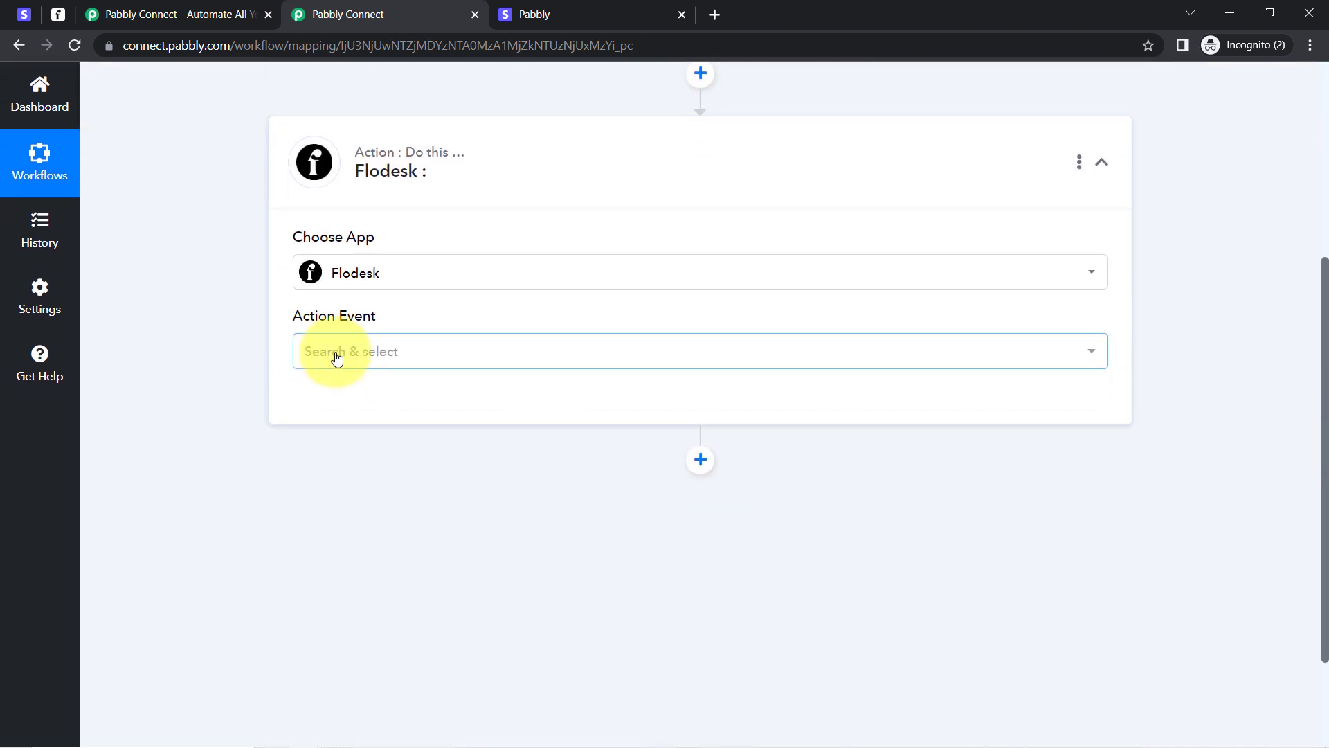
left_click(338, 357)
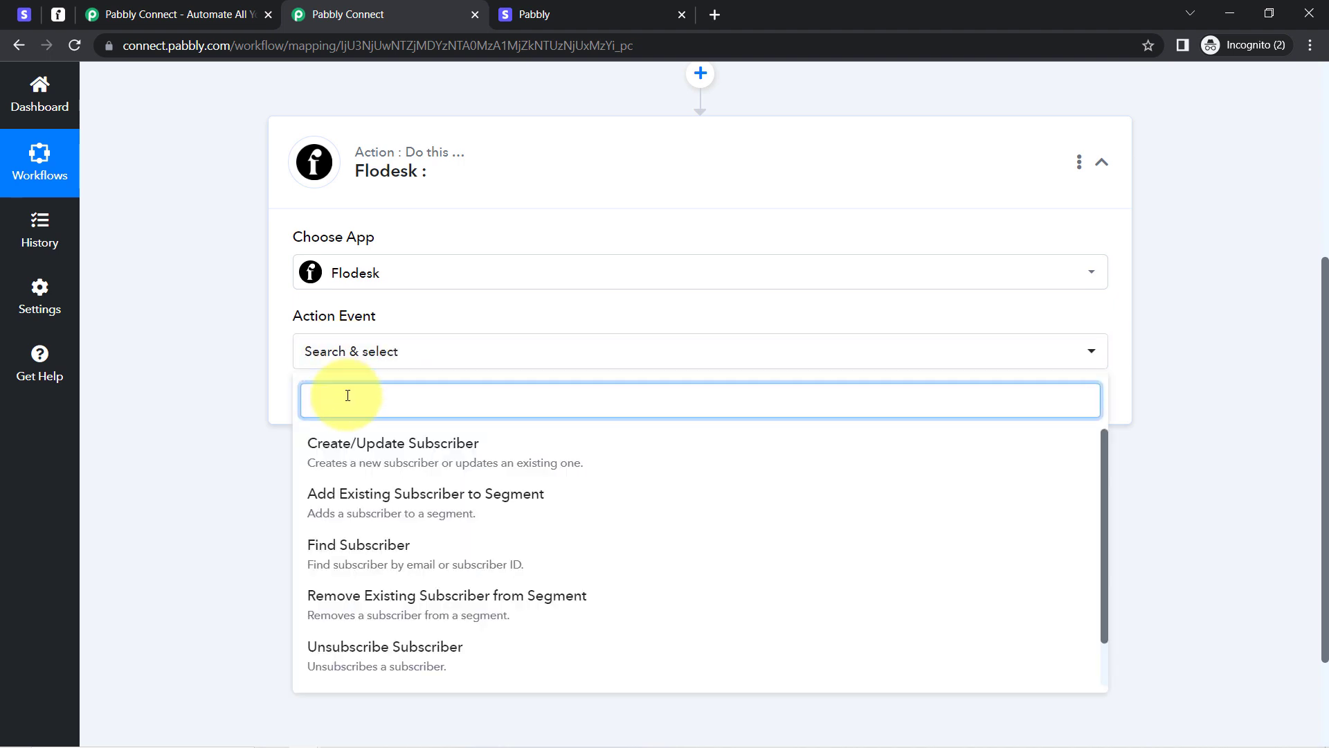
left_click(377, 447)
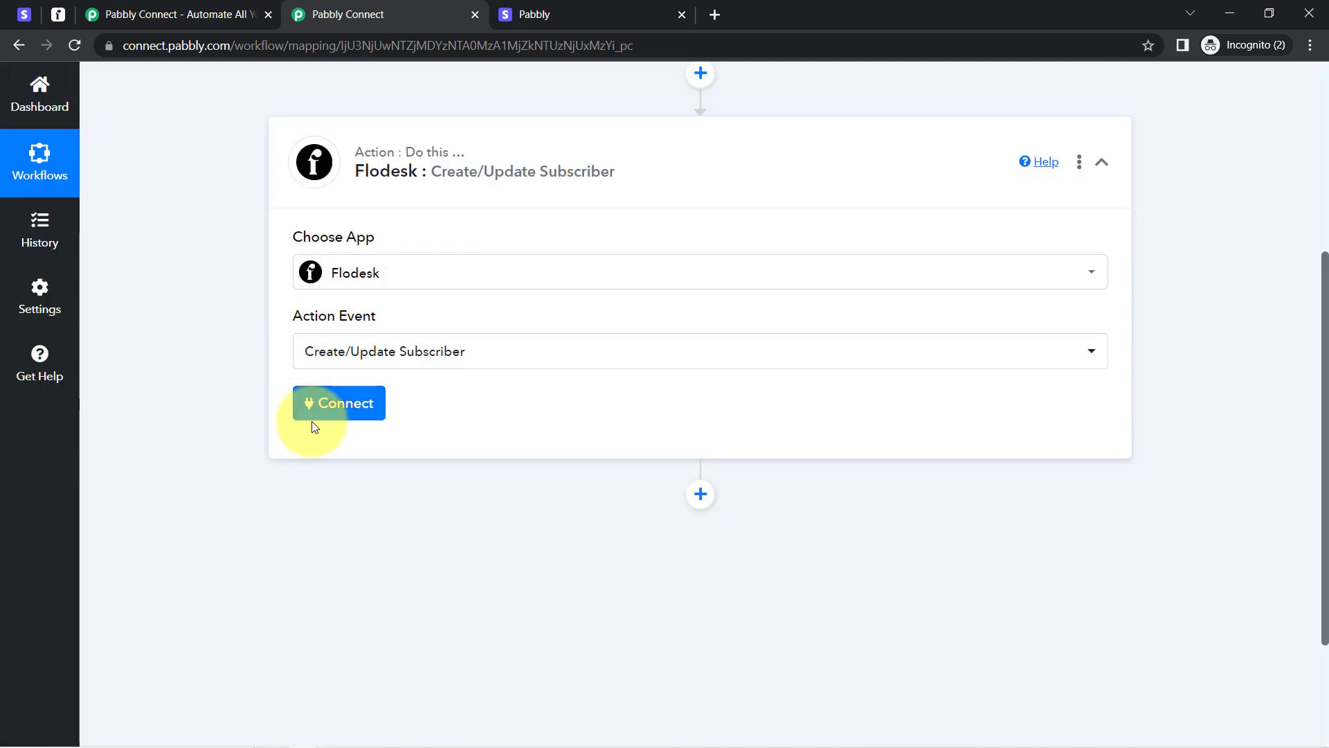
left_click(327, 416)
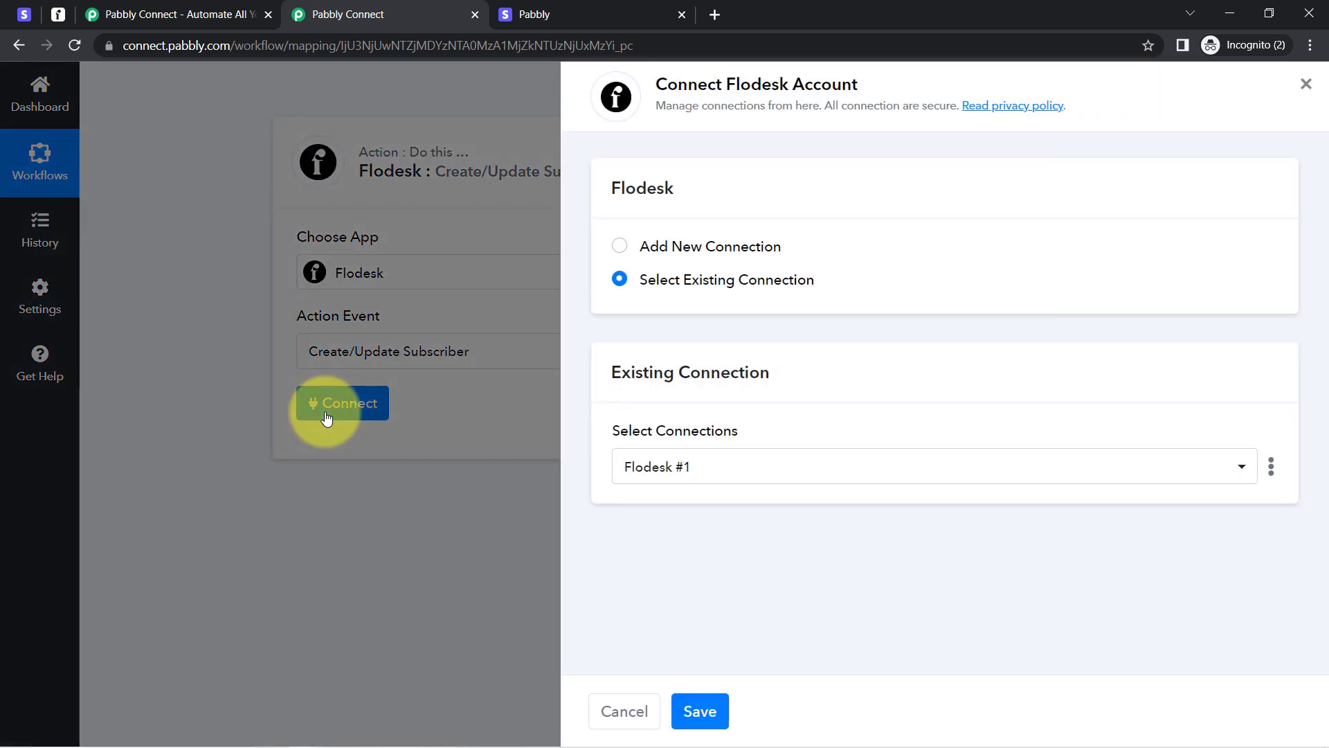
left_click_drag(678, 84, 802, 93)
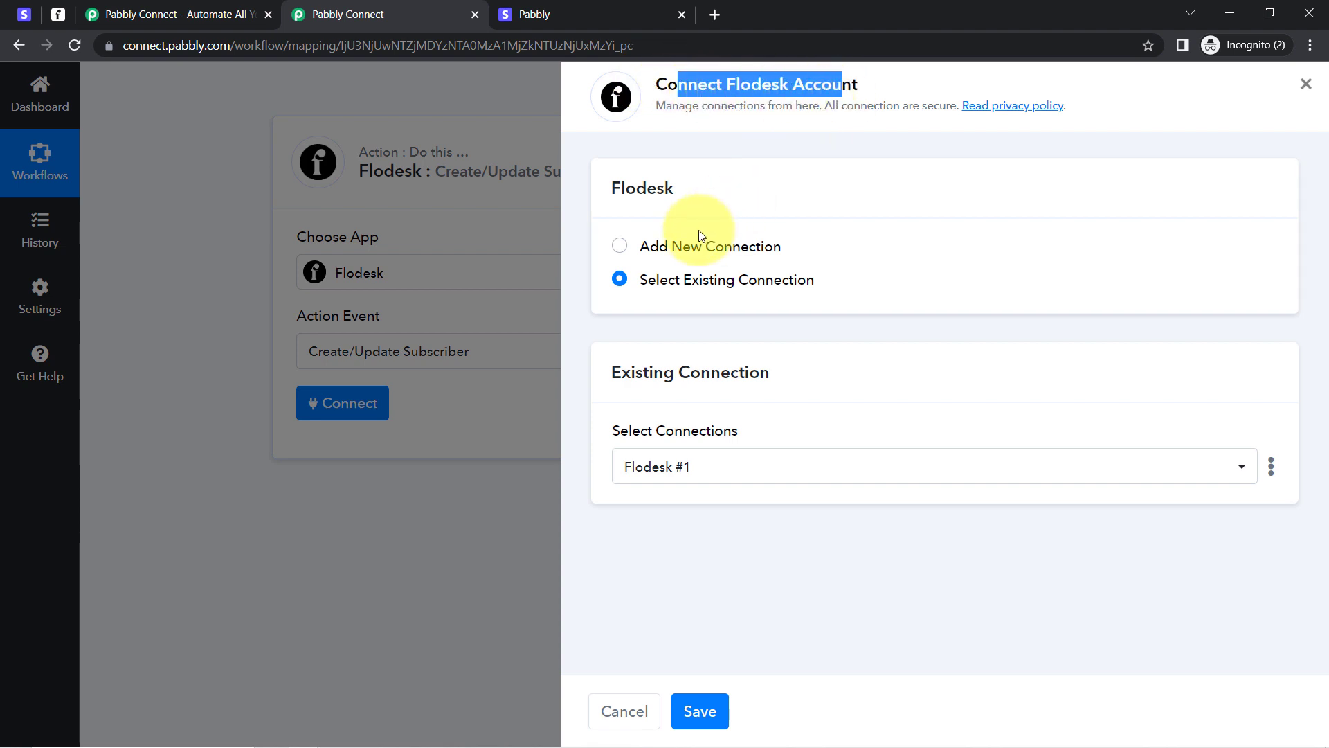
left_click(683, 244)
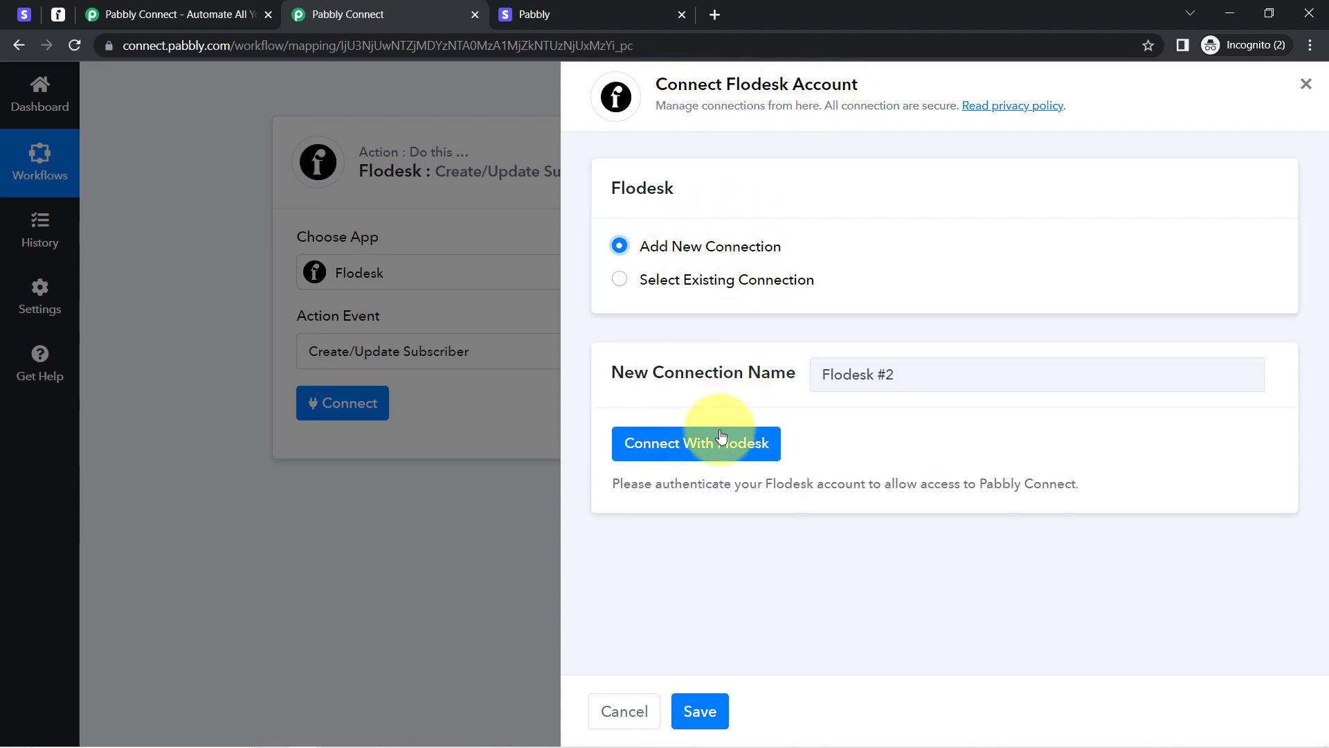
left_click(694, 443)
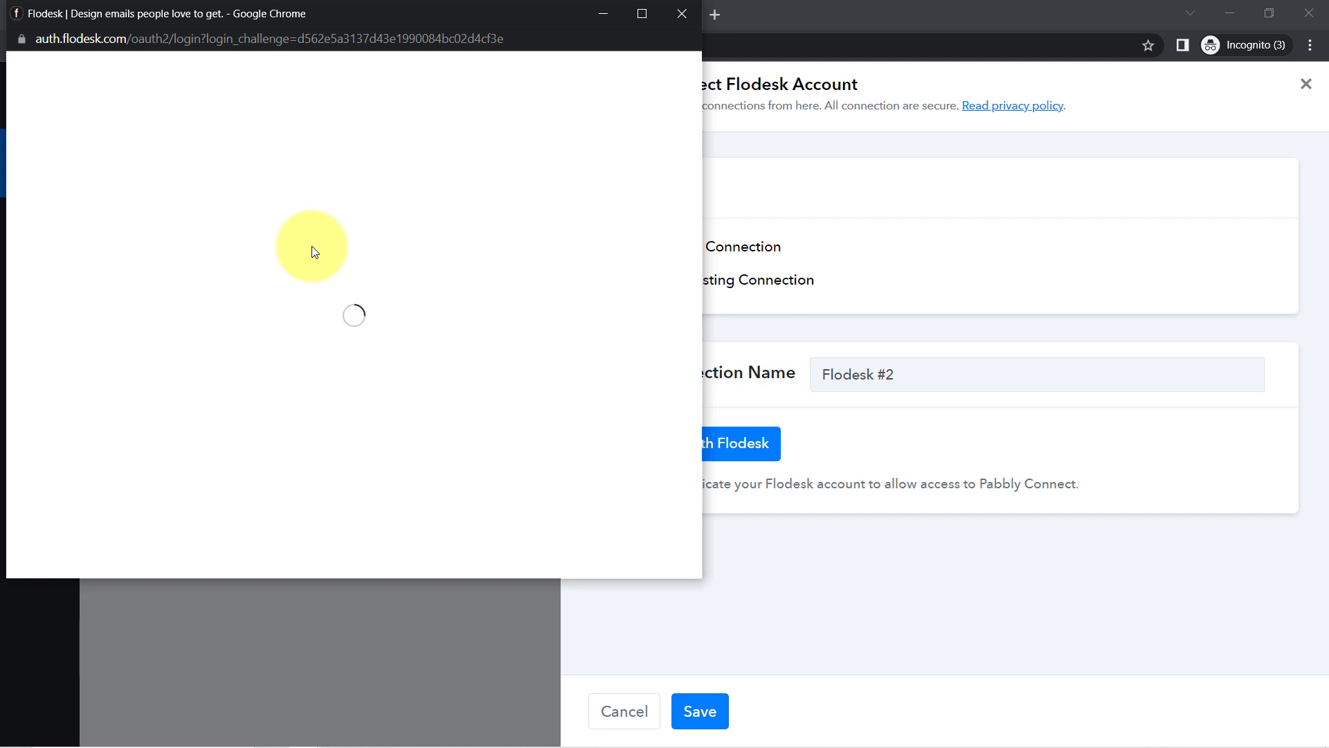
left_click(682, 14)
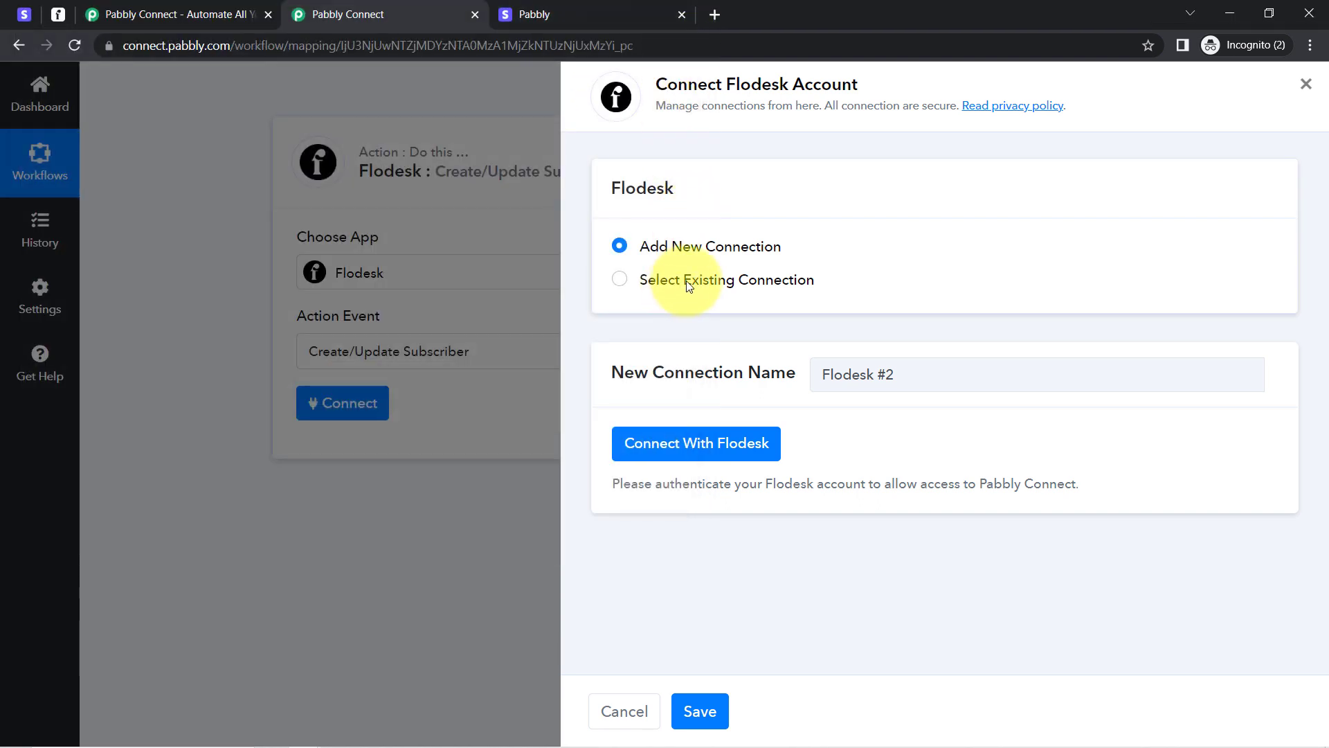
Step: Connect the action with the existing Flodesk #1 connection and save it
left_click(709, 284)
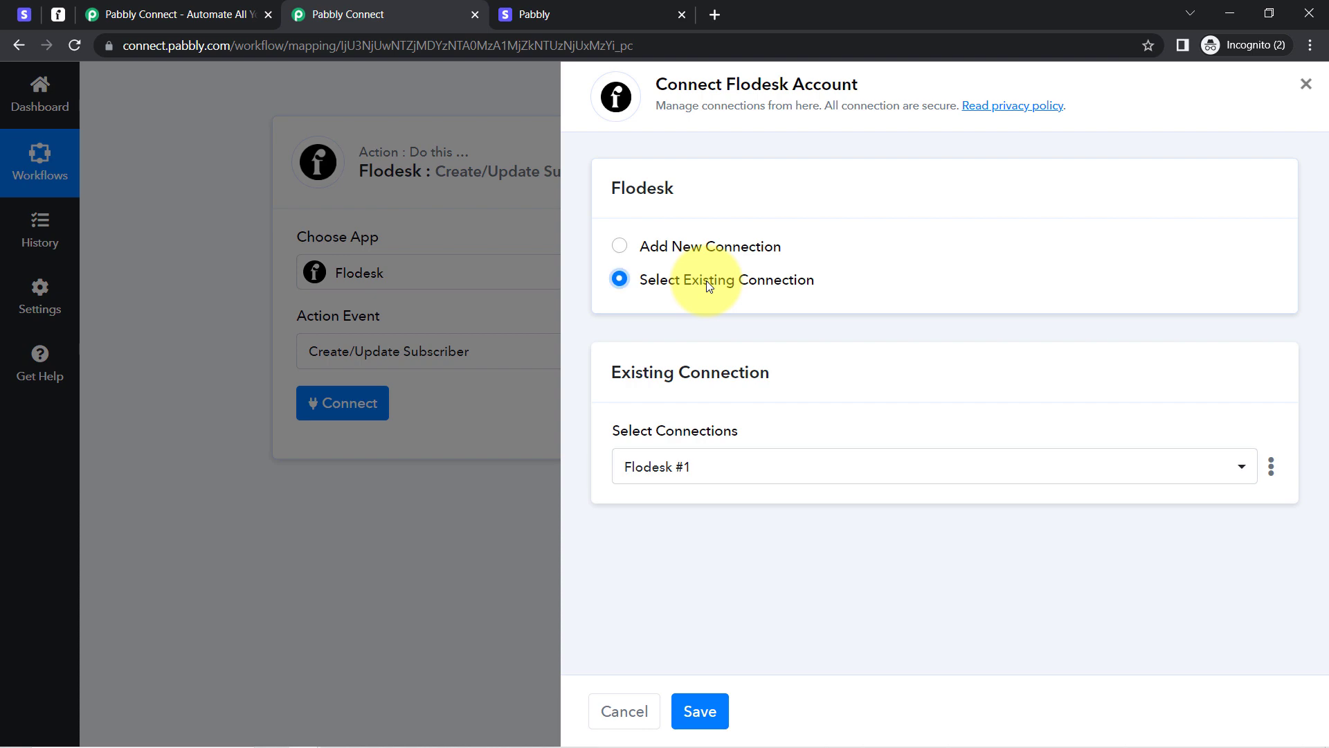
left_click(710, 710)
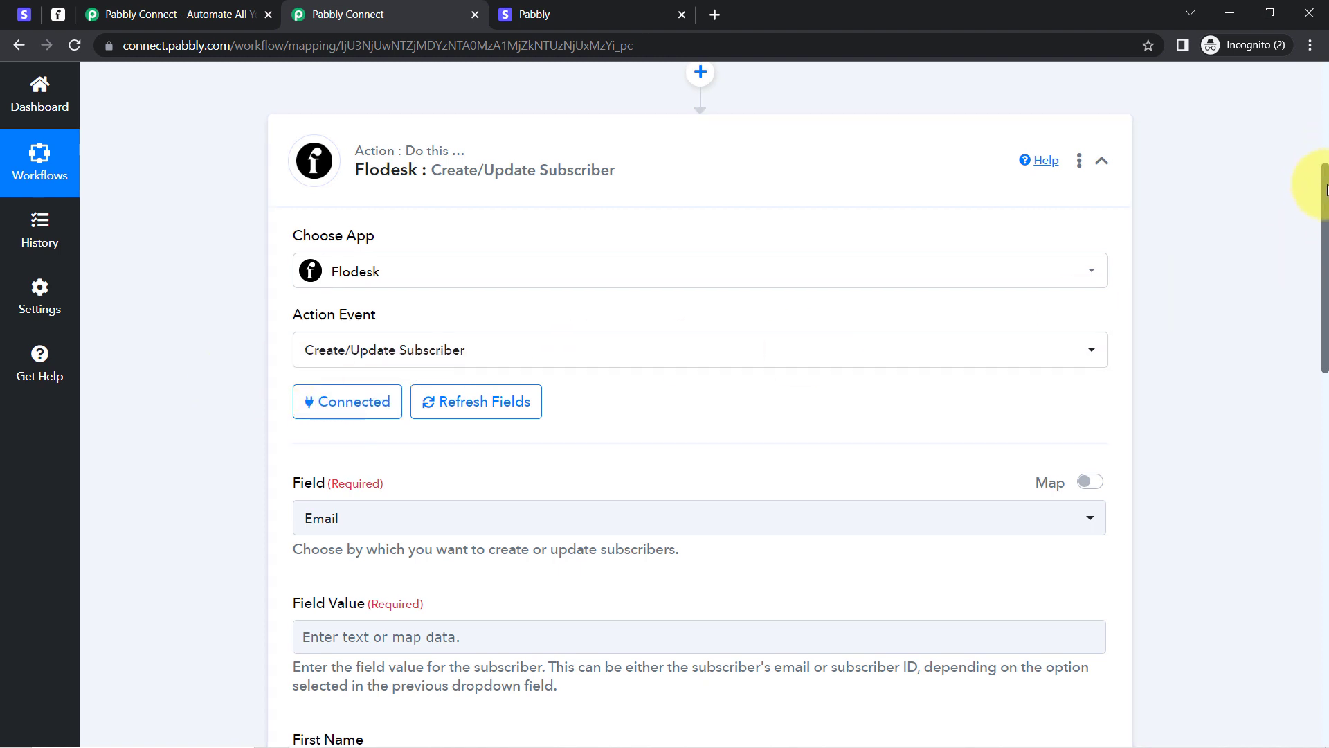
Step: Choose Email as the field by which Flodesk subscribers are created or updated
left_click_drag(1325, 186, 1323, 245)
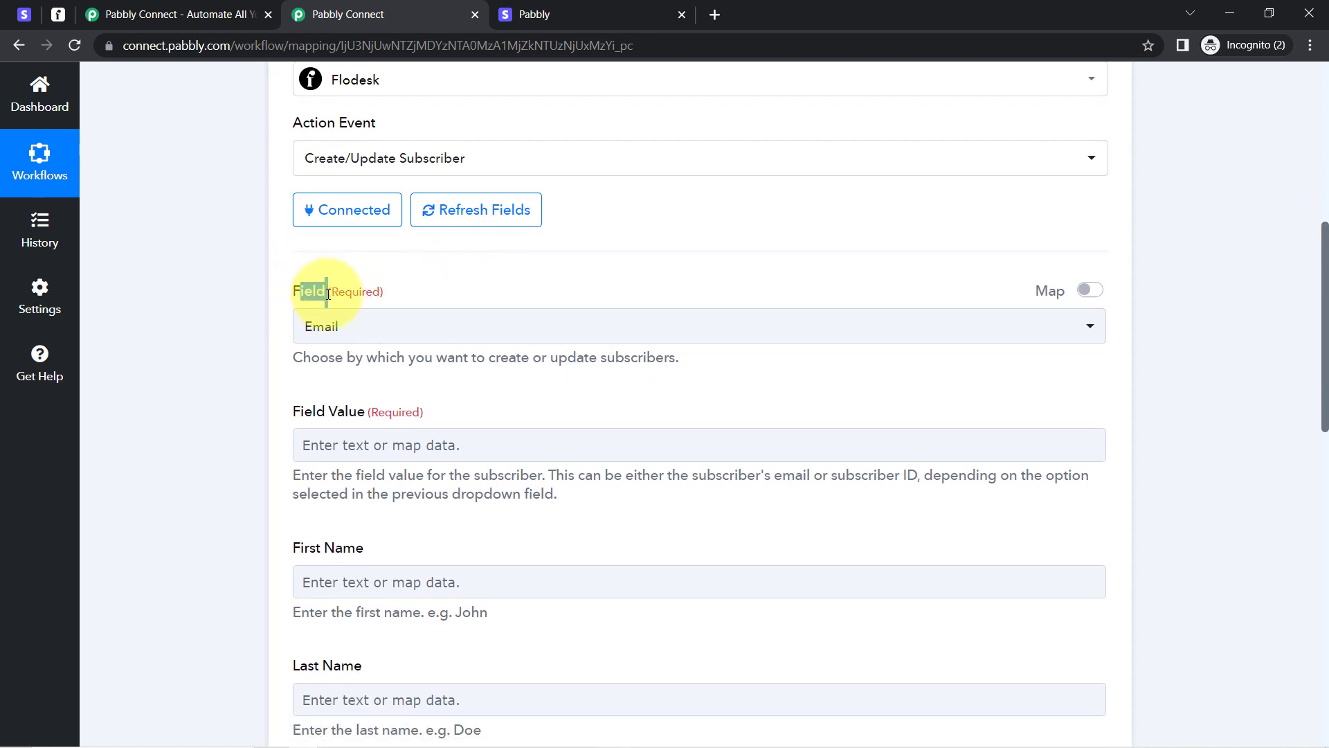
left_click_drag(311, 358, 659, 358)
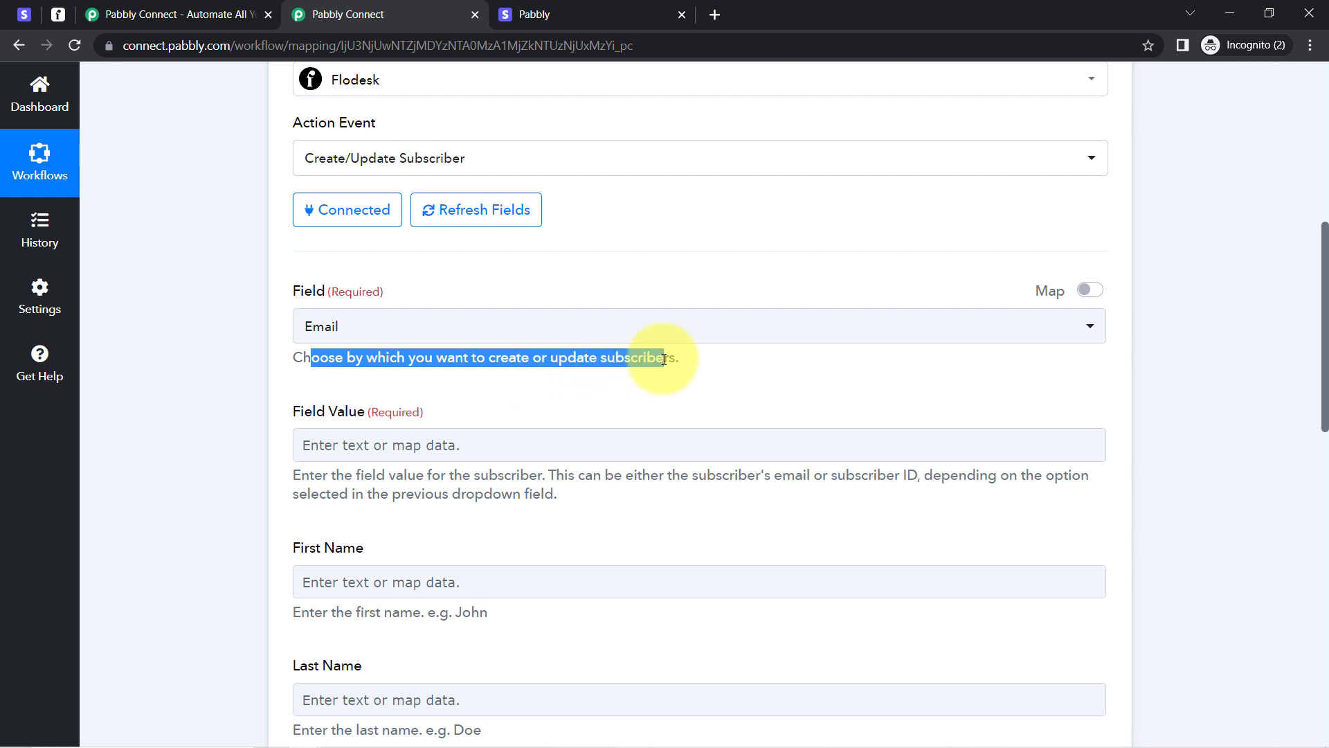
left_click(376, 334)
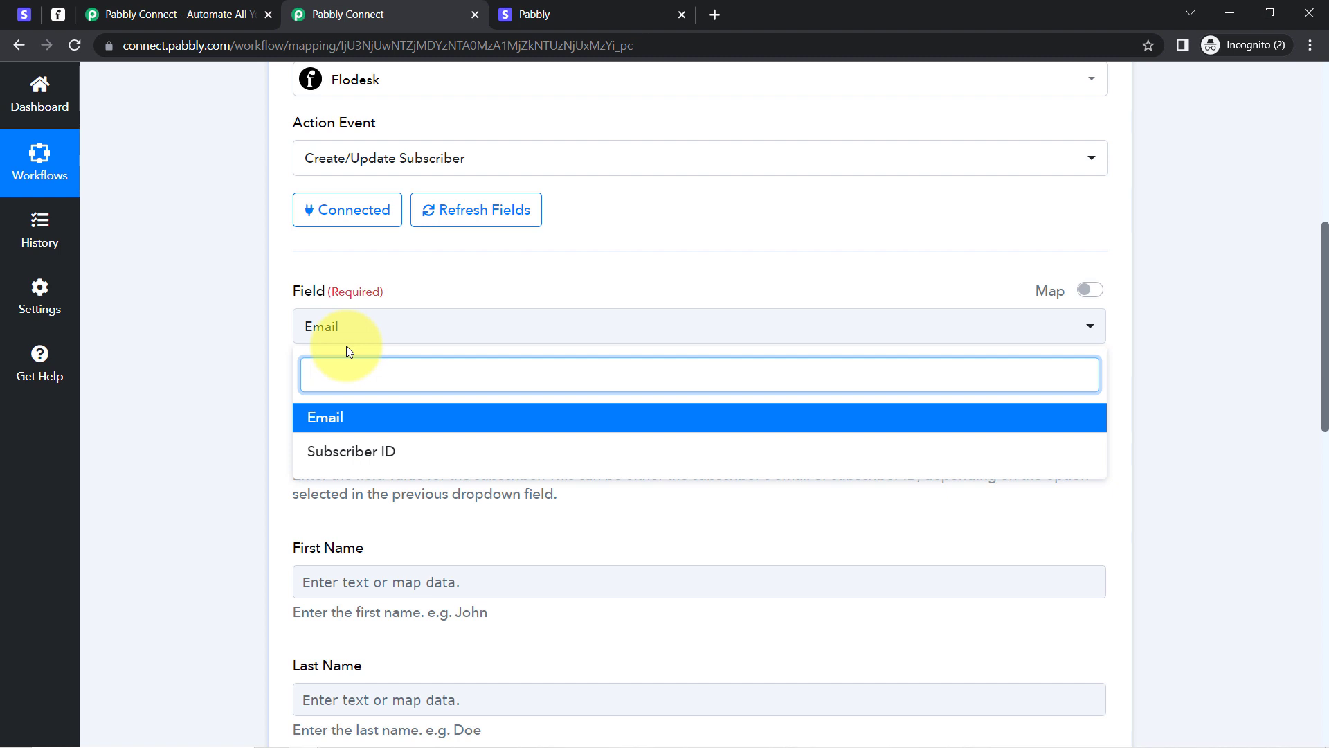
left_click(331, 423)
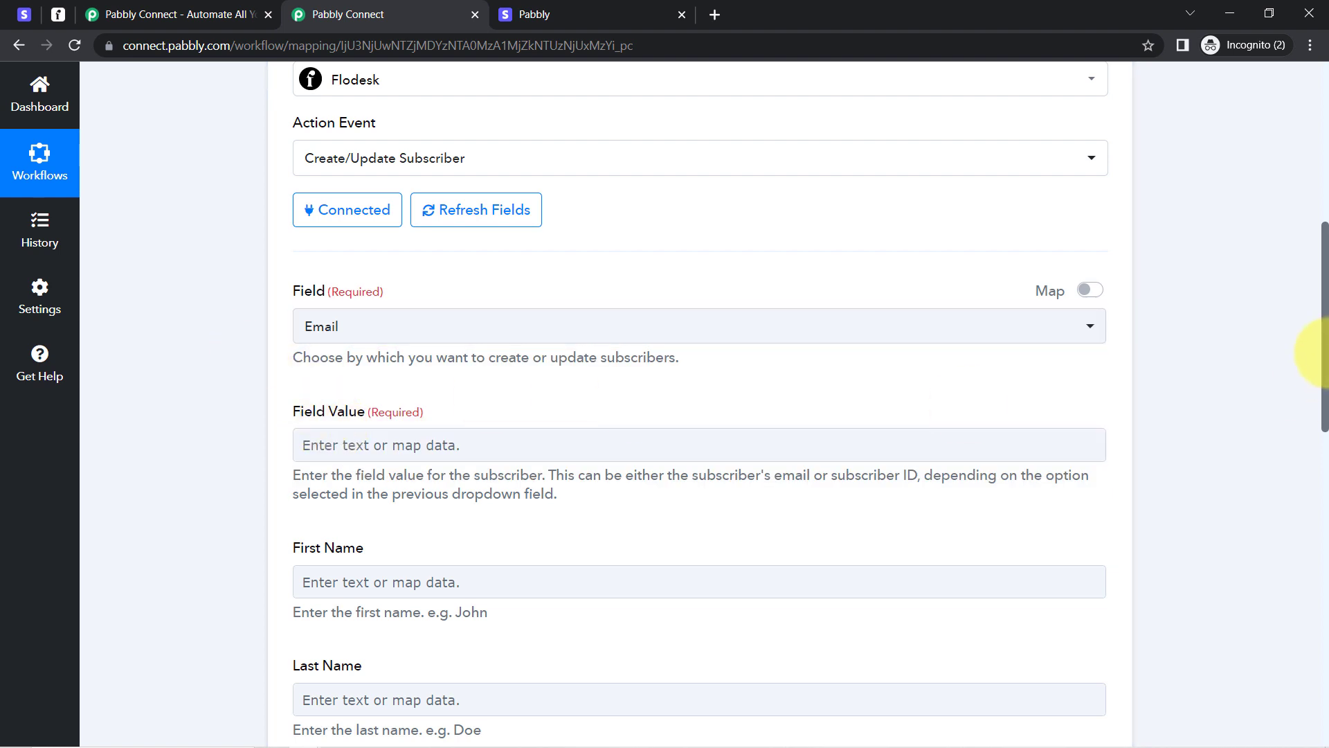
Step: Read the Field Value help text, then expand the Stripe trigger and examine the billing details in its captured response
left_click_drag(1325, 320, 1325, 350)
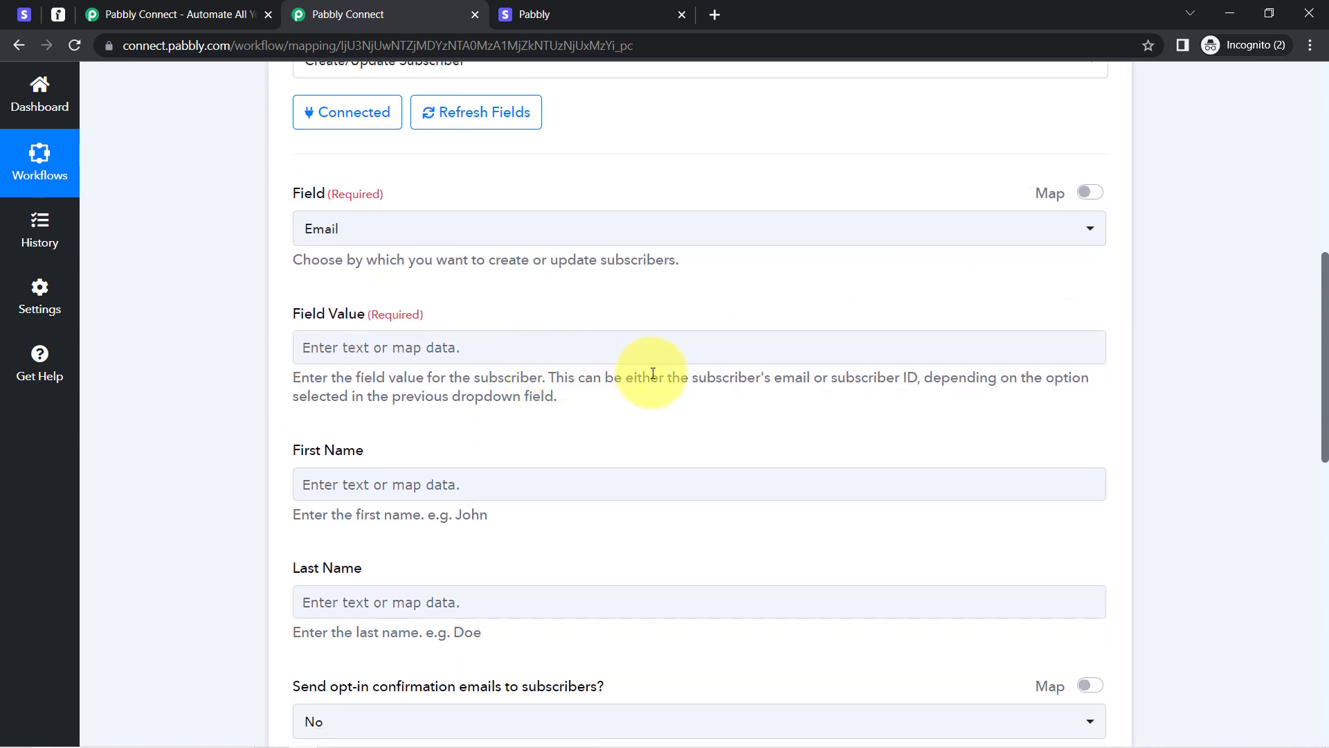
left_click_drag(613, 376, 885, 370)
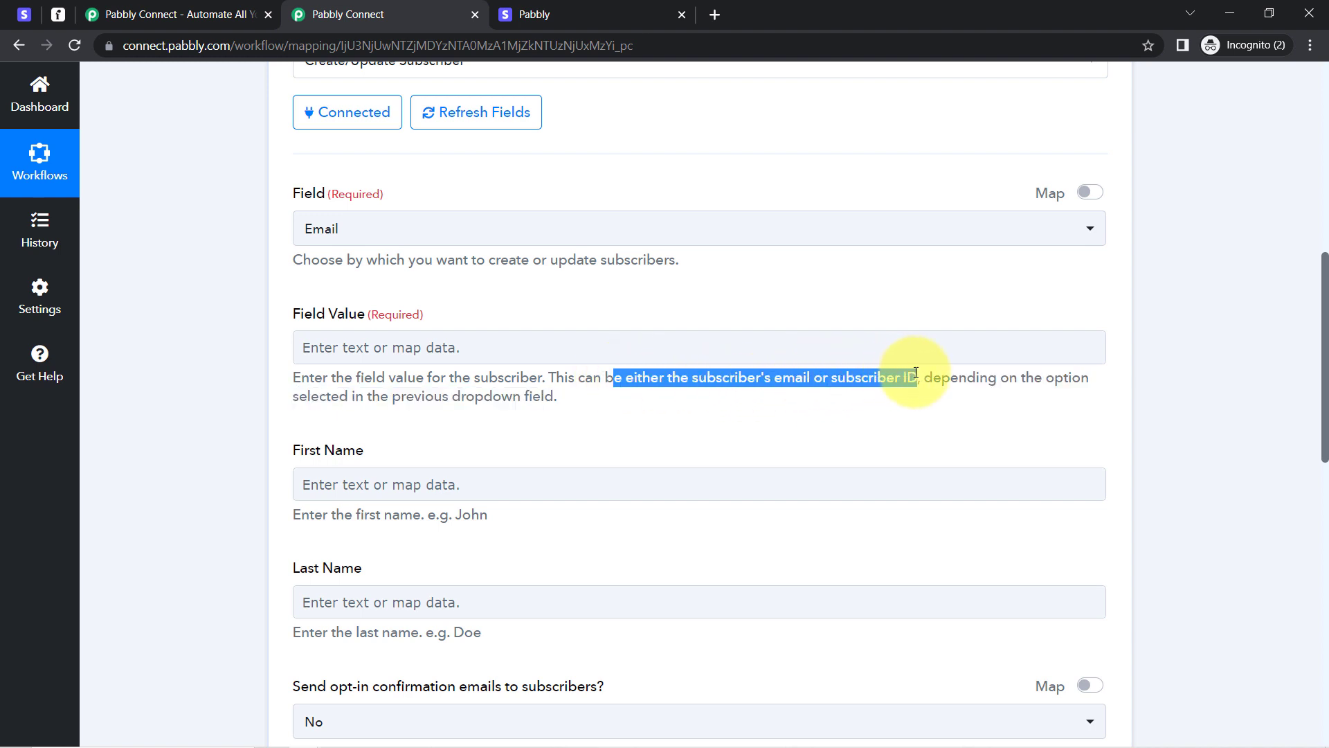
scroll(1326, 396, "up", 9)
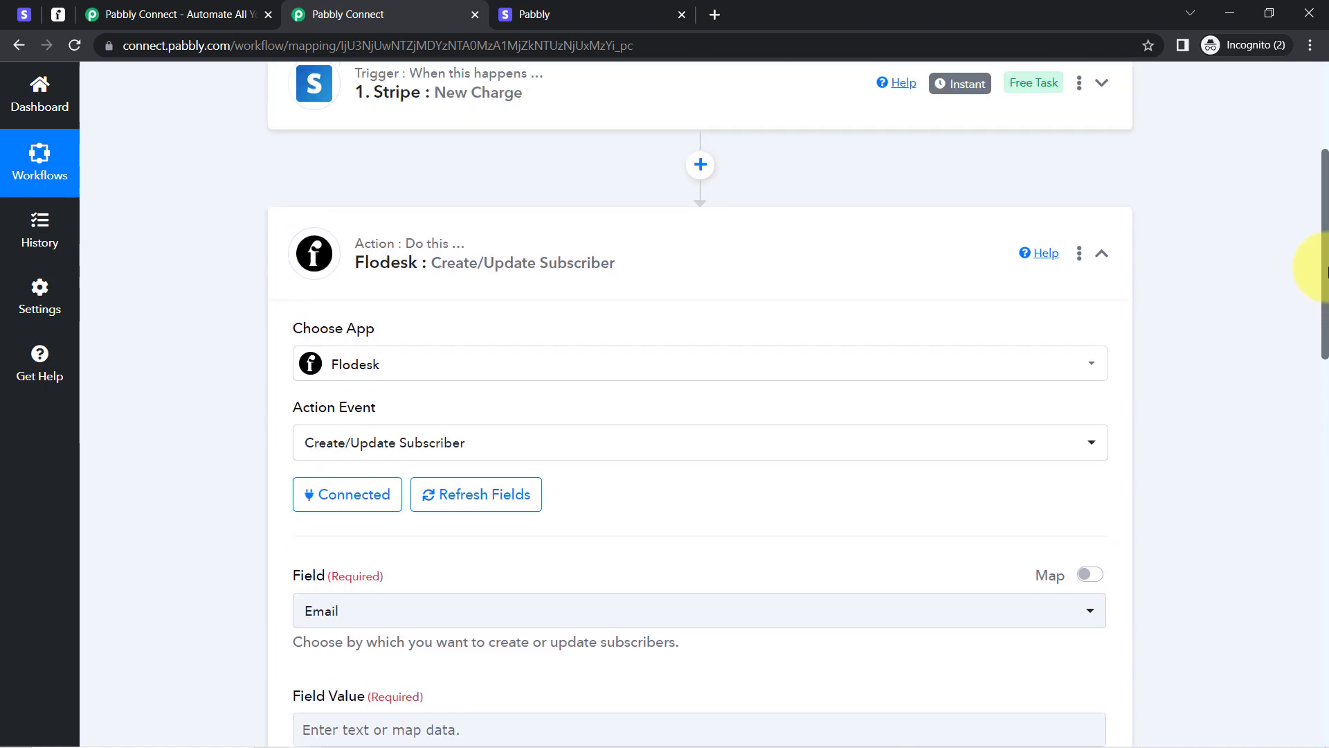
left_click(457, 329)
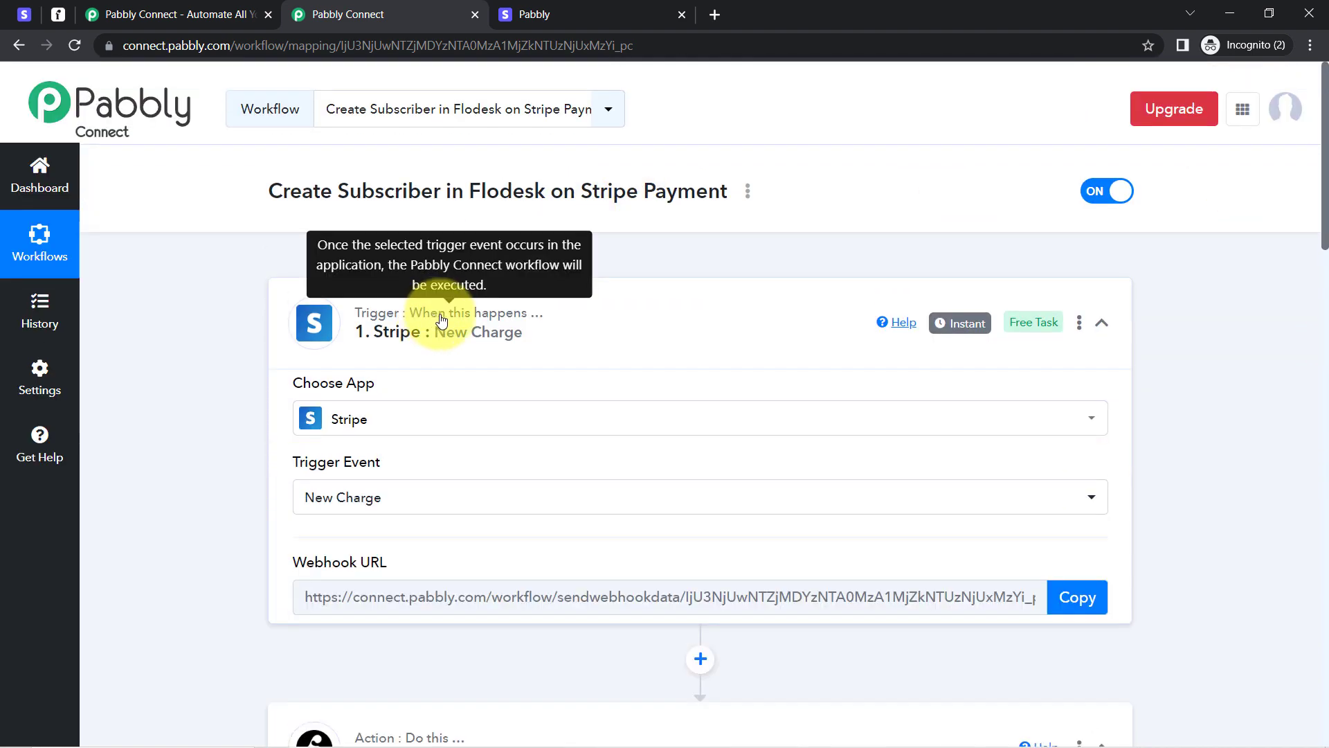
left_click_drag(1326, 174, 1326, 396)
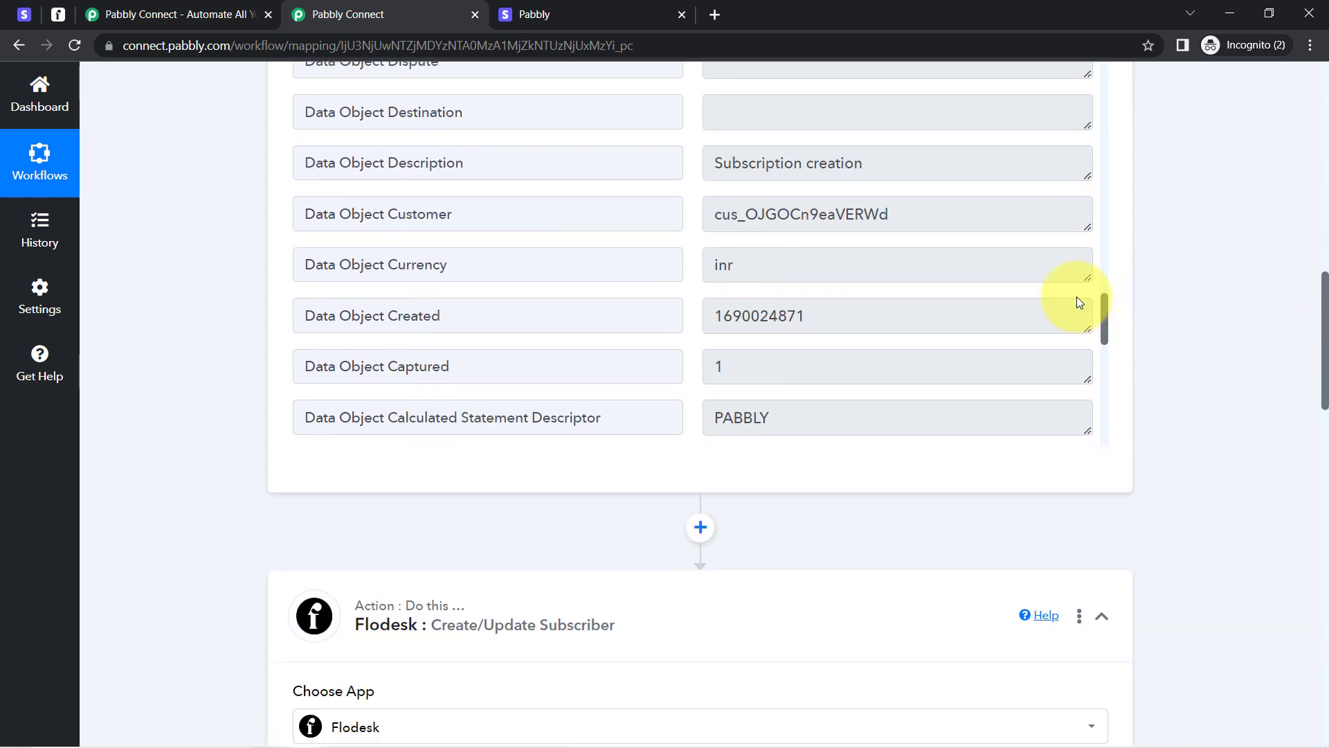
mouse_move(1103, 320)
left_mouse_down()
mouse_move(1103, 379)
mouse_move(1105, 347)
left_mouse_up()
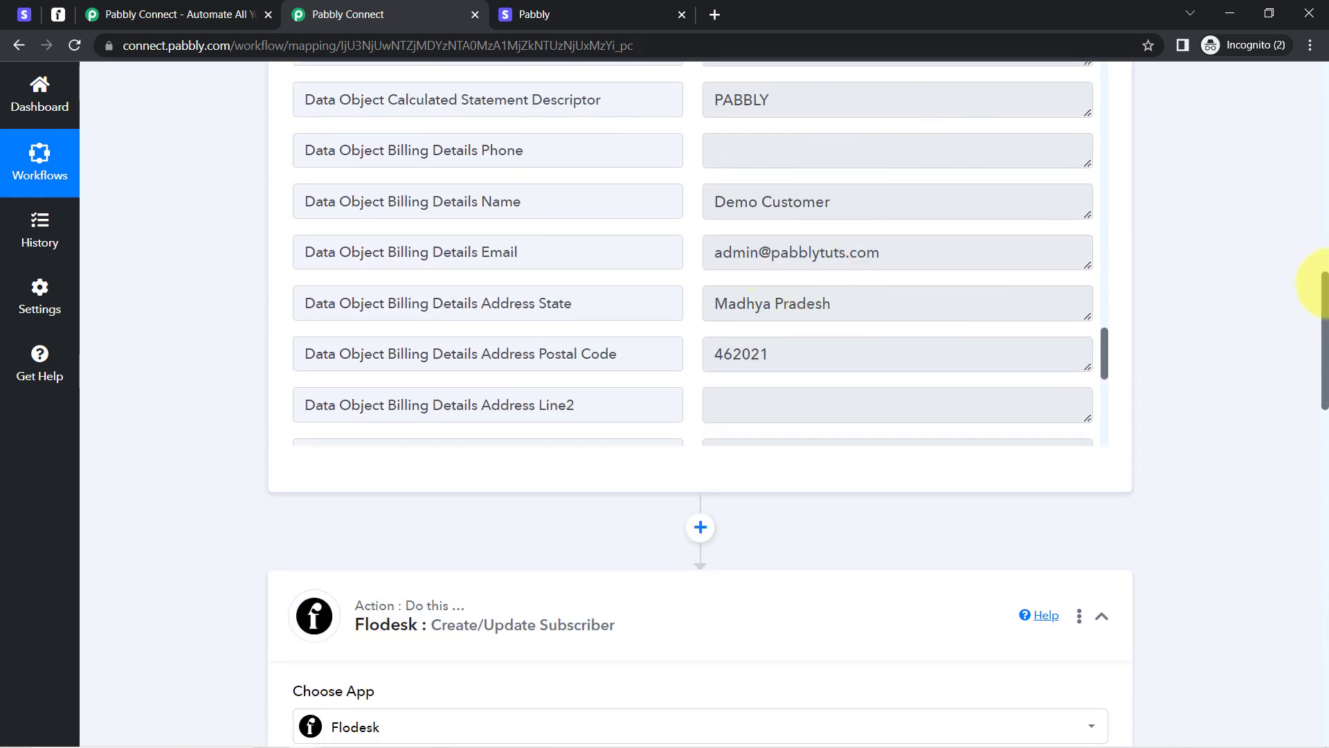
Step: Map the Flodesk action's Field Value to the Data Object Billing Details Email from the Stripe New Charge data
left_click_drag(1324, 288, 1325, 457)
left_click(374, 301)
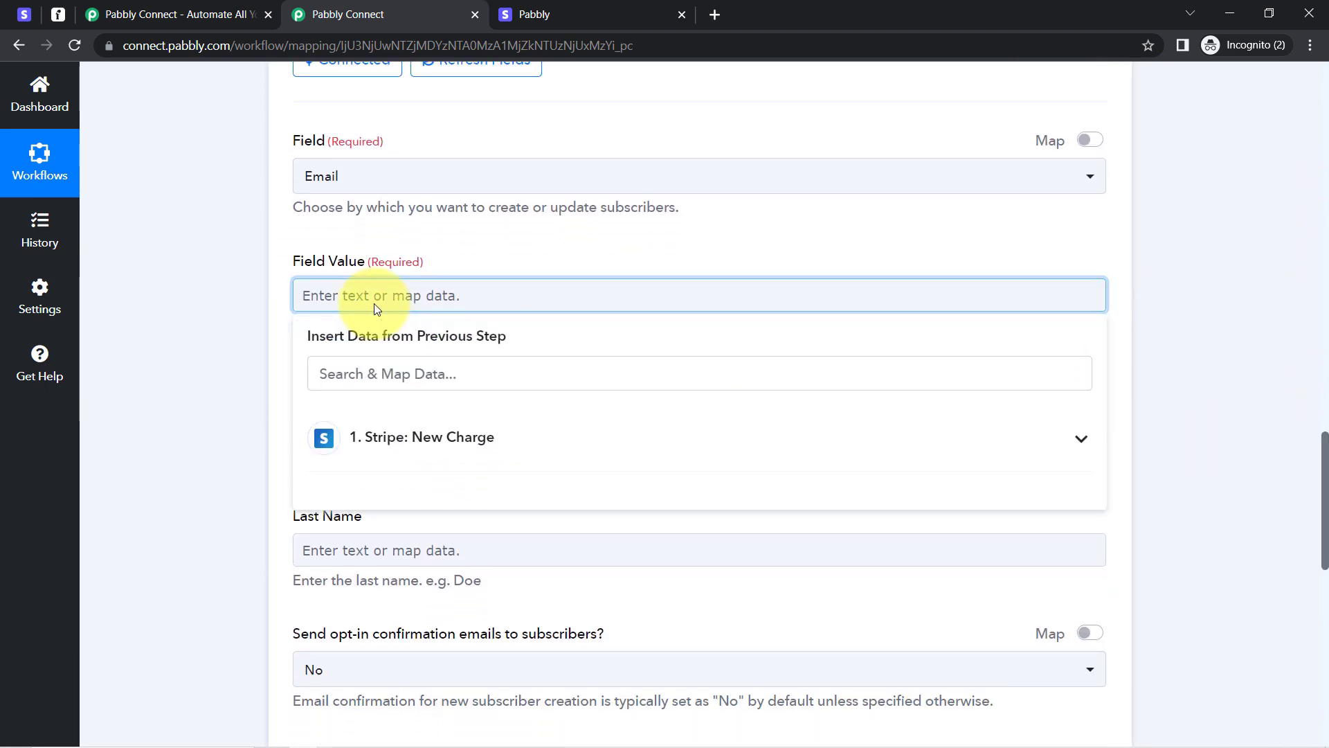
left_click(386, 439)
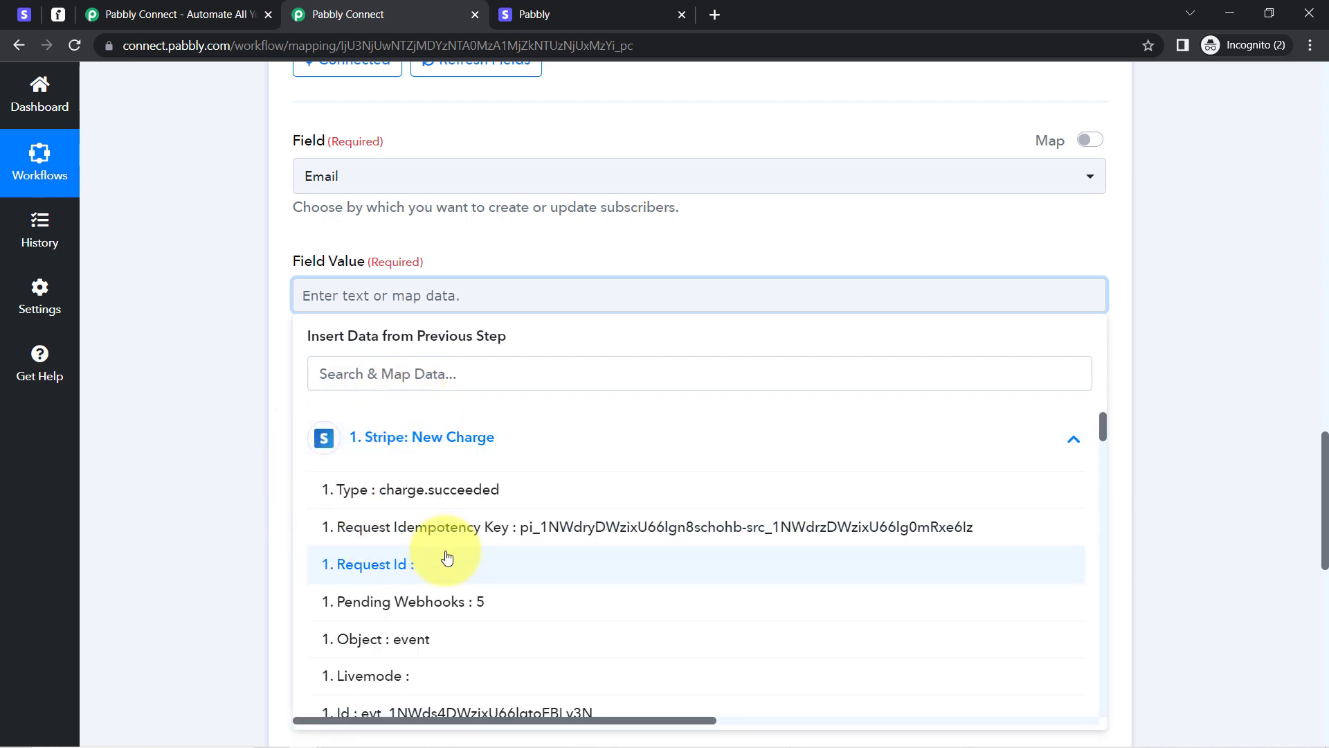
left_click(346, 365)
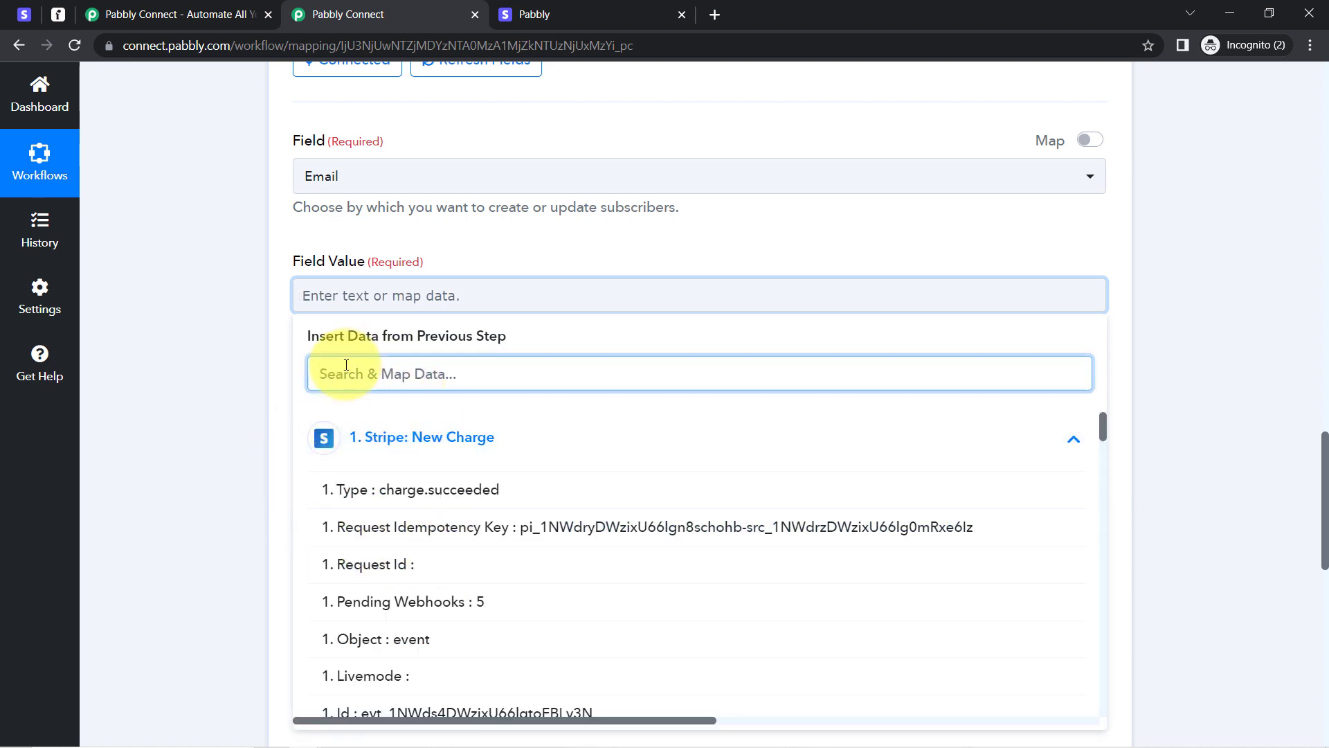
type("@")
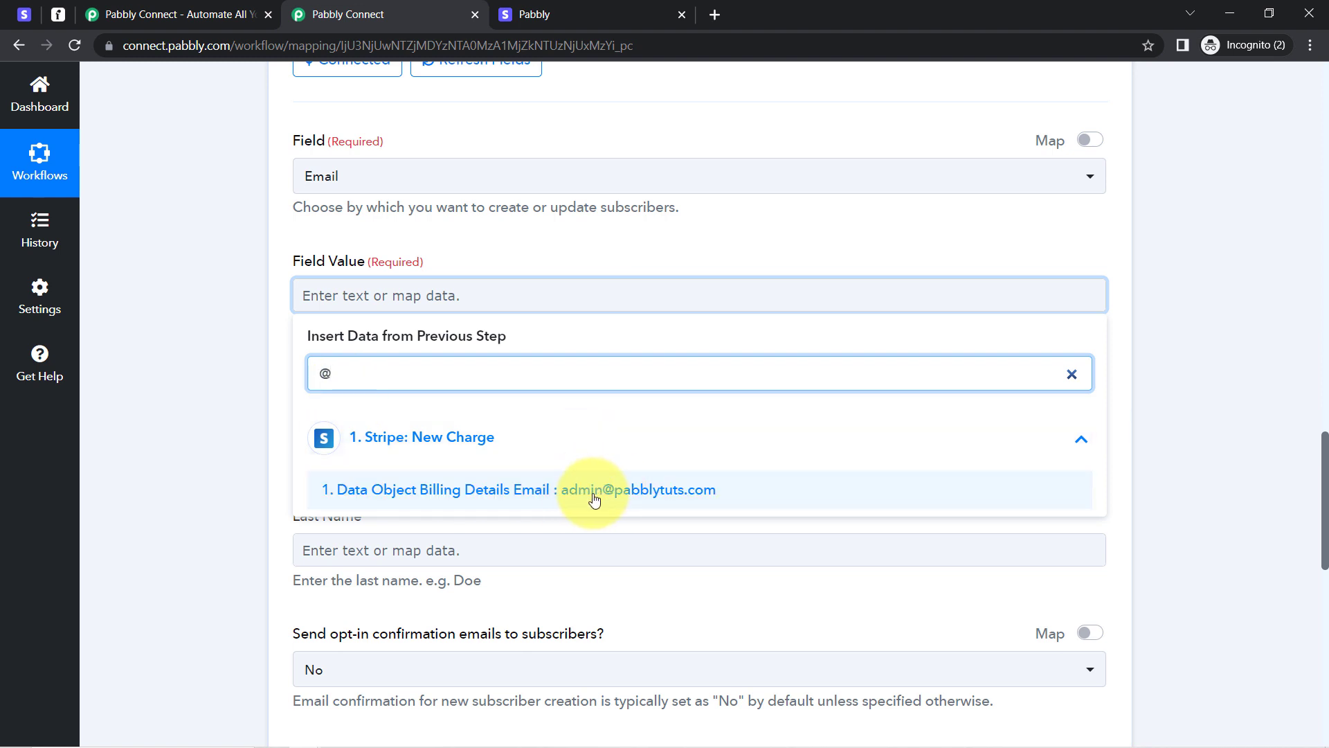
left_click(626, 490)
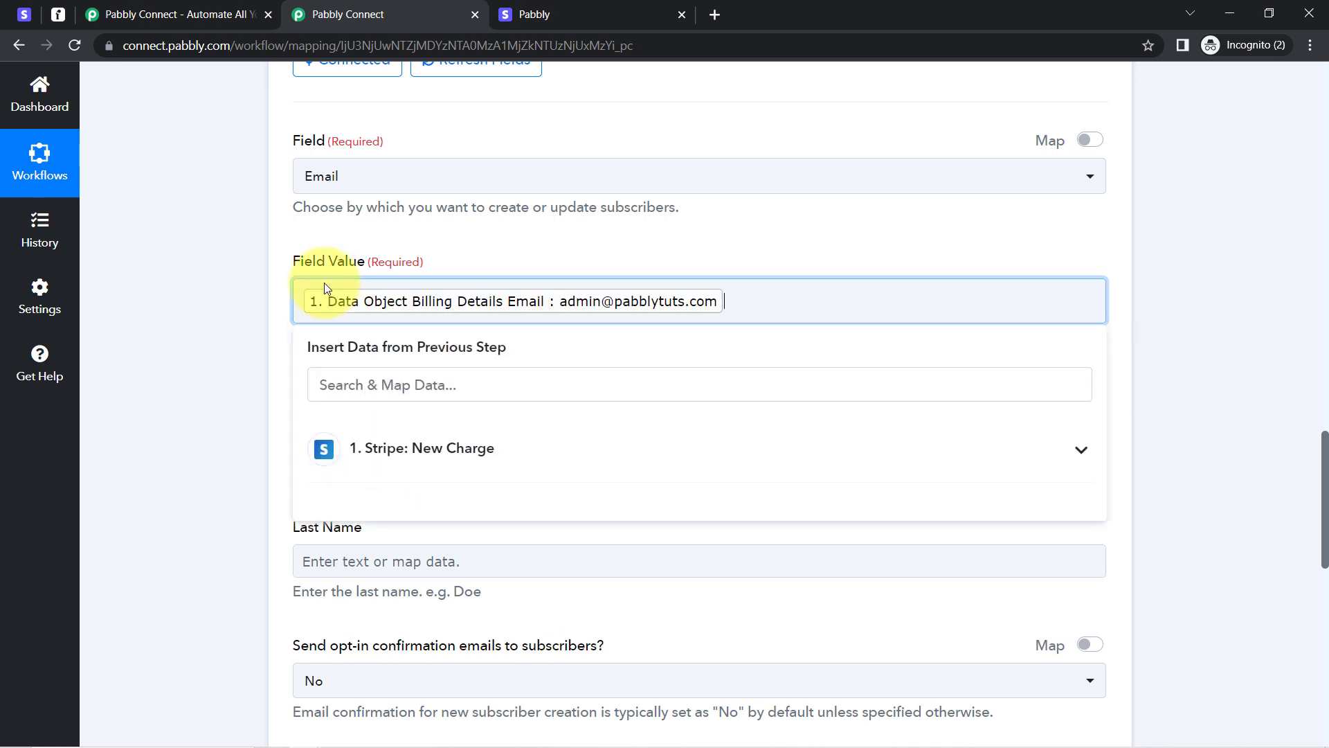
left_click(251, 282)
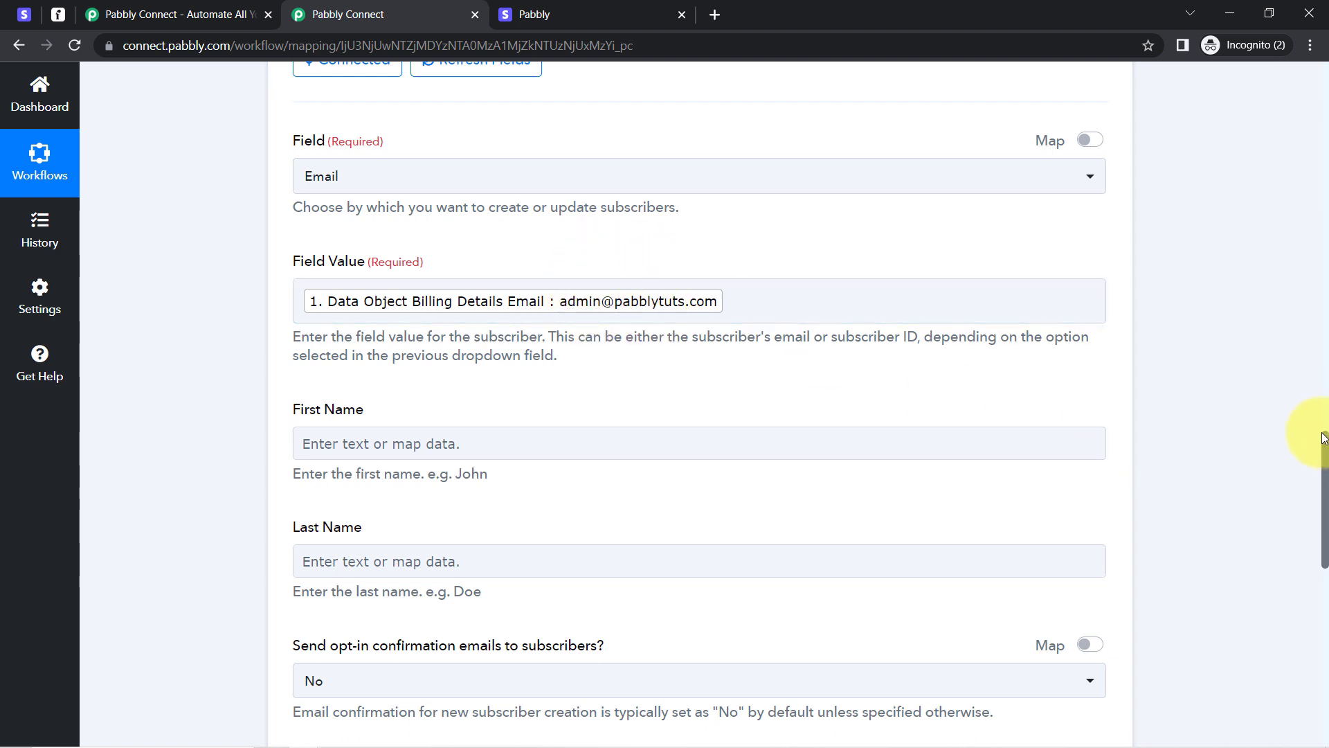
Step: Map the Flodesk subscriber's First Name to the Data Object Billing Details Name from the Stripe New Charge data
left_click_drag(1325, 443, 1326, 515)
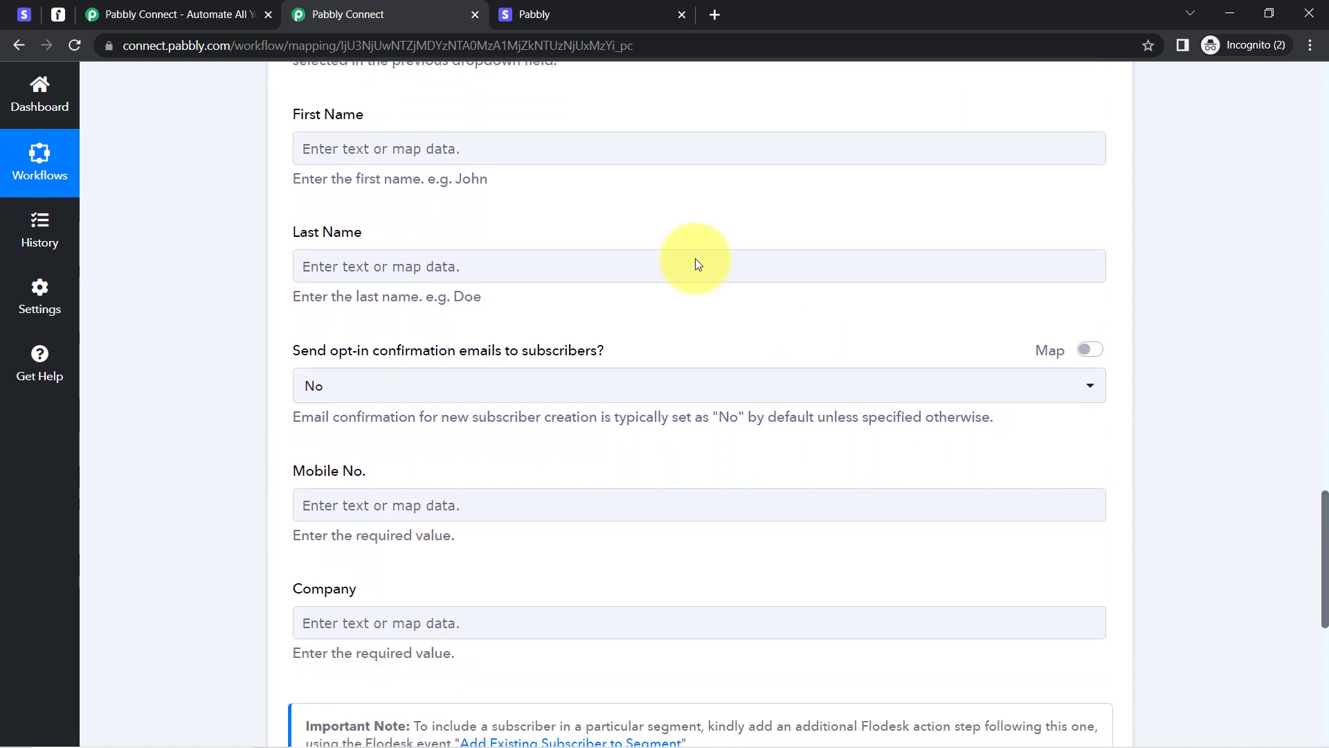
left_click(359, 151)
type("de")
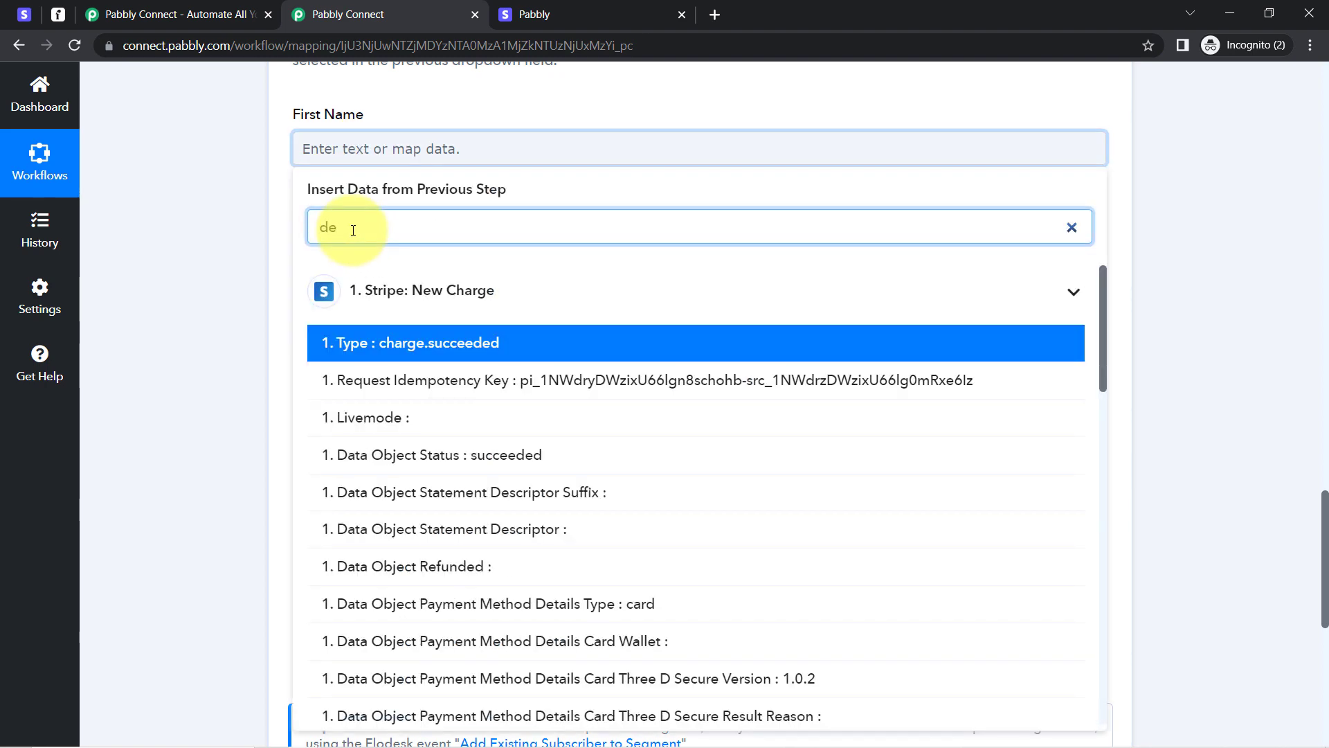
type("m")
key("BackSpace")
key("BackSpace")
key("BackSpace")
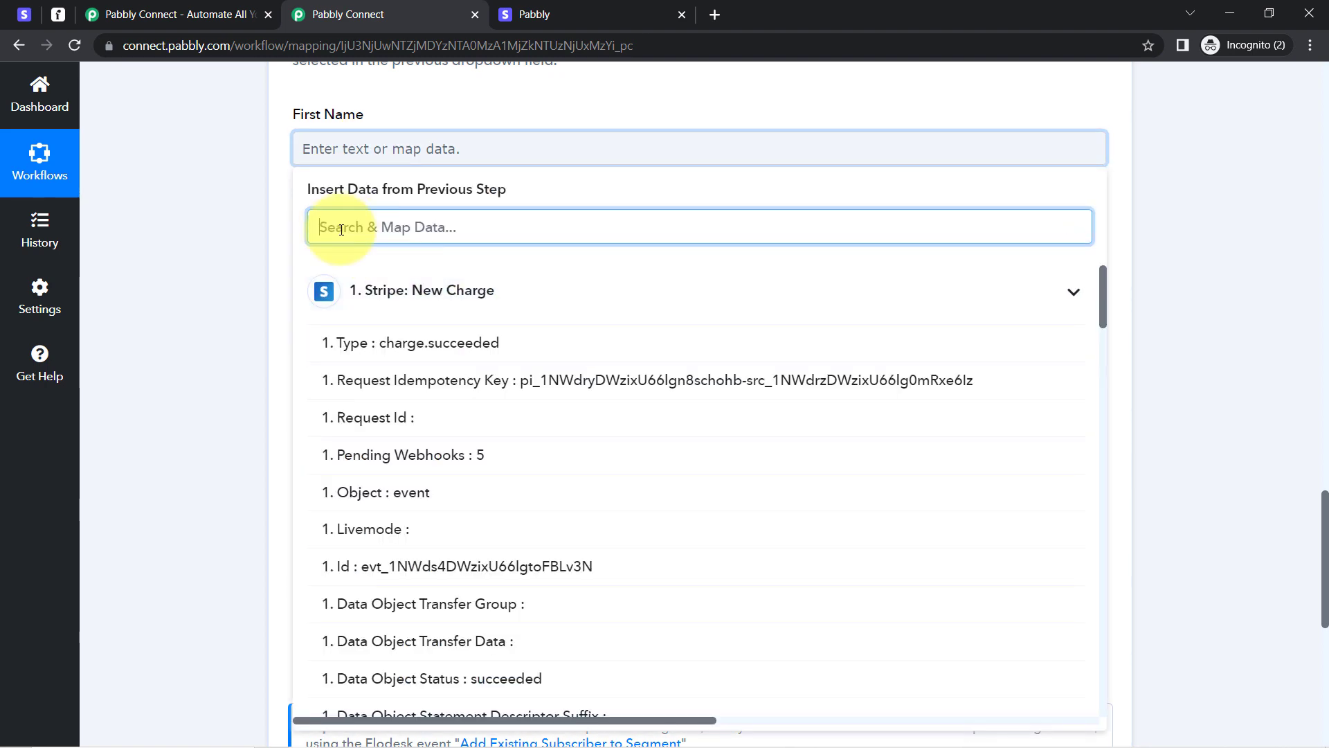
type("dem")
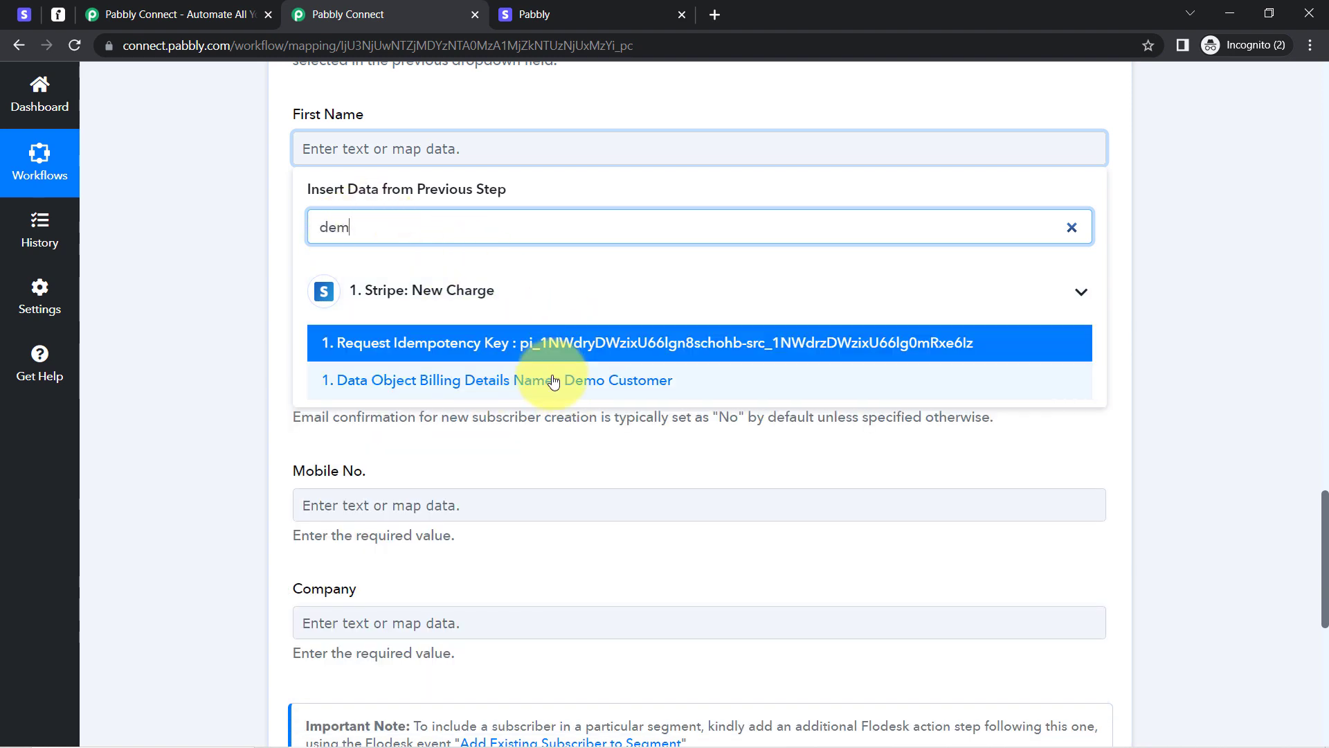
left_click(594, 396)
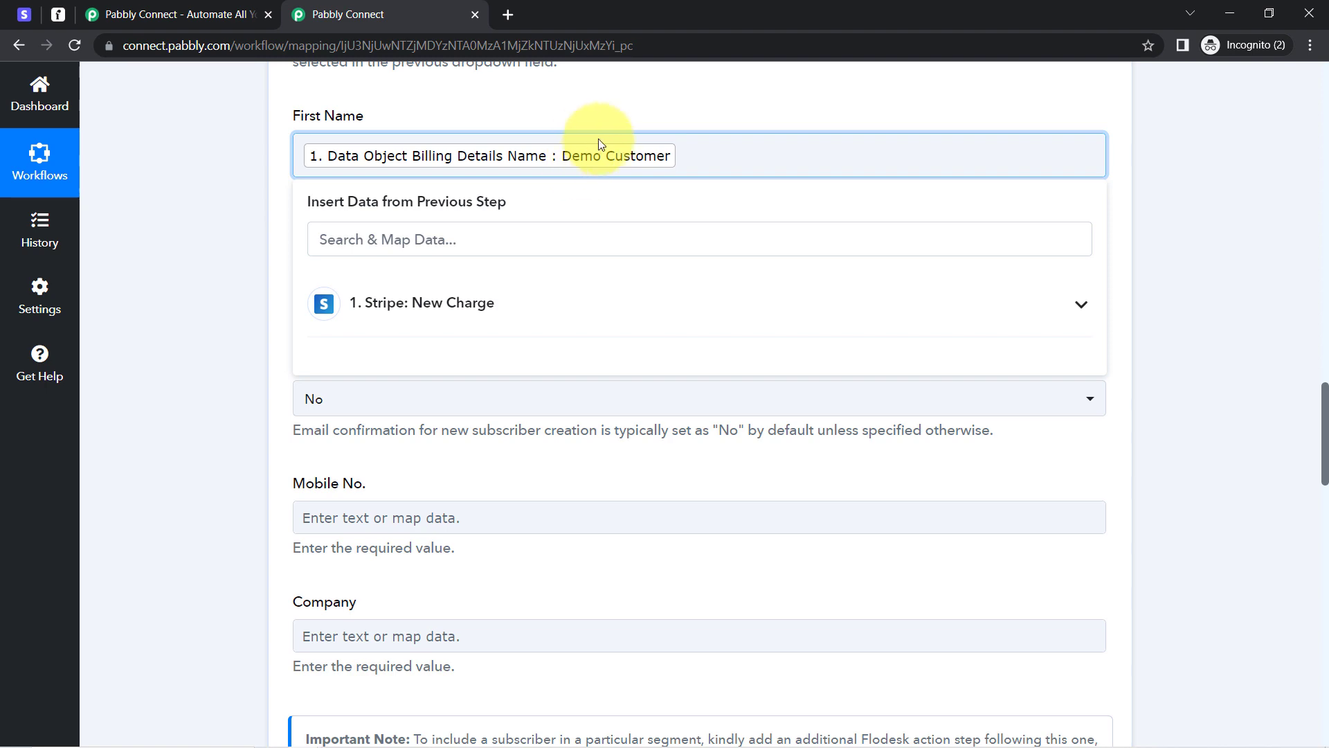
left_click(1233, 456)
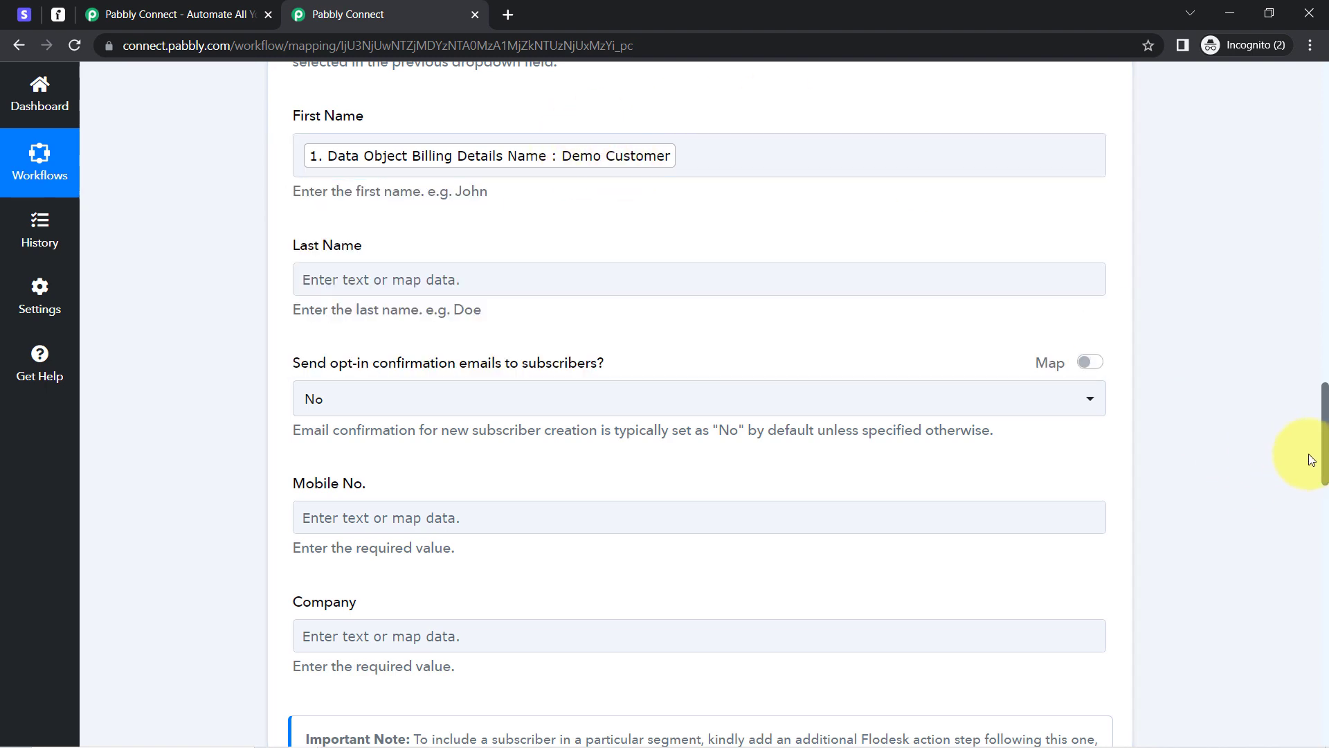
Step: Insert a Text Formatter by Pabbly action between Stripe and Flodesk with the Split Text event, and connect it
left_click_drag(1326, 461, 1326, 339)
left_click(698, 246)
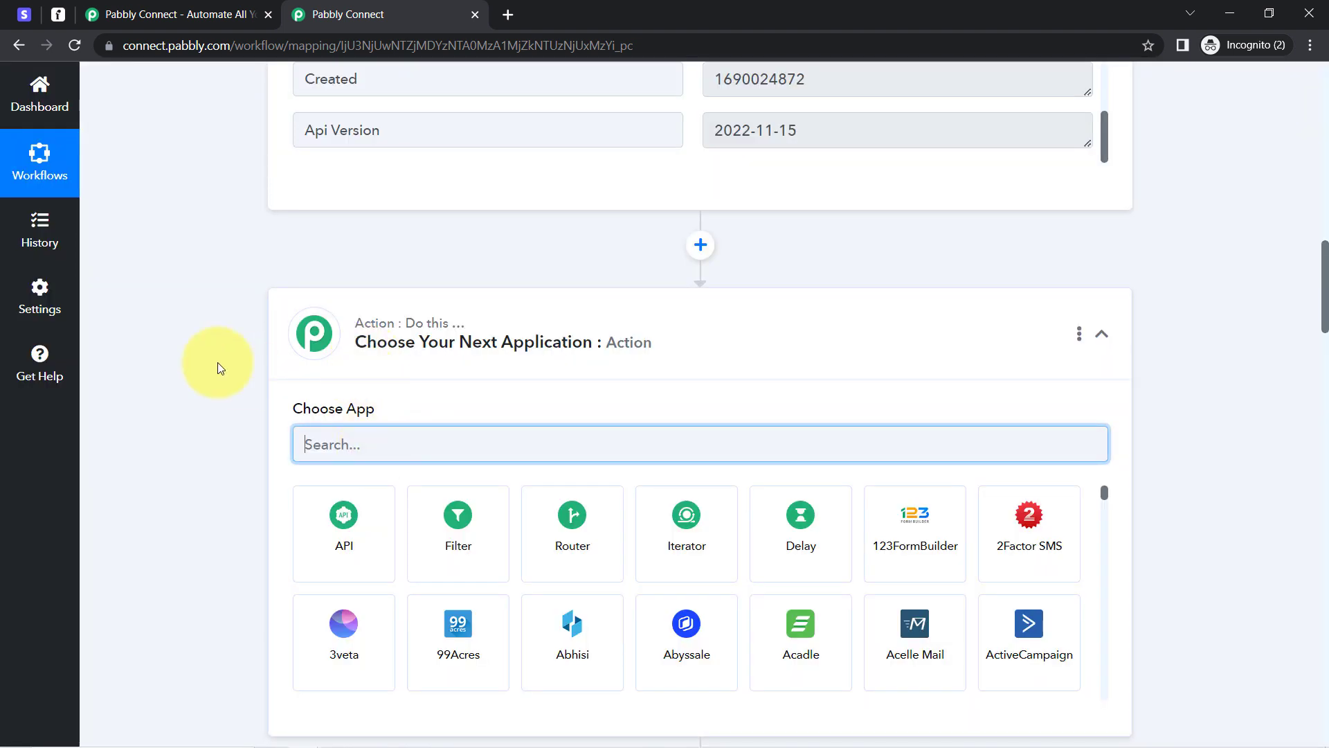
type("text")
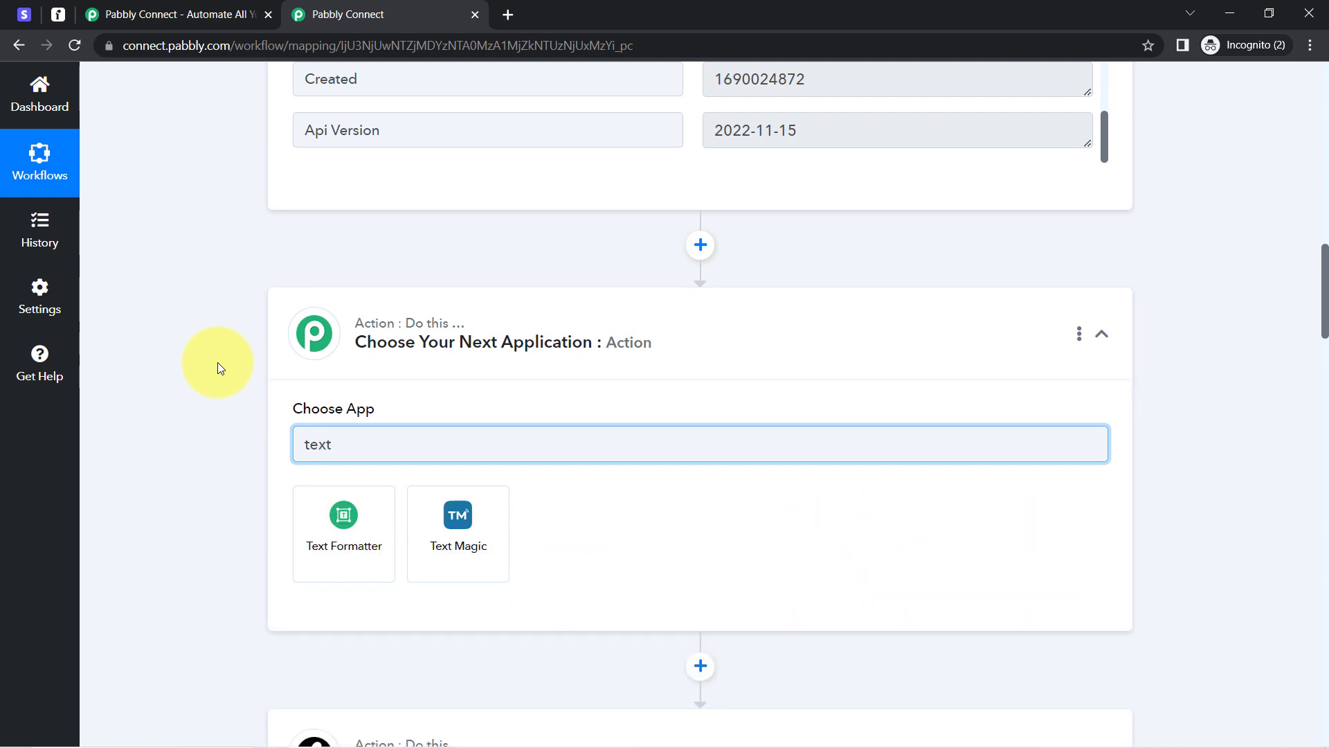
left_click(334, 526)
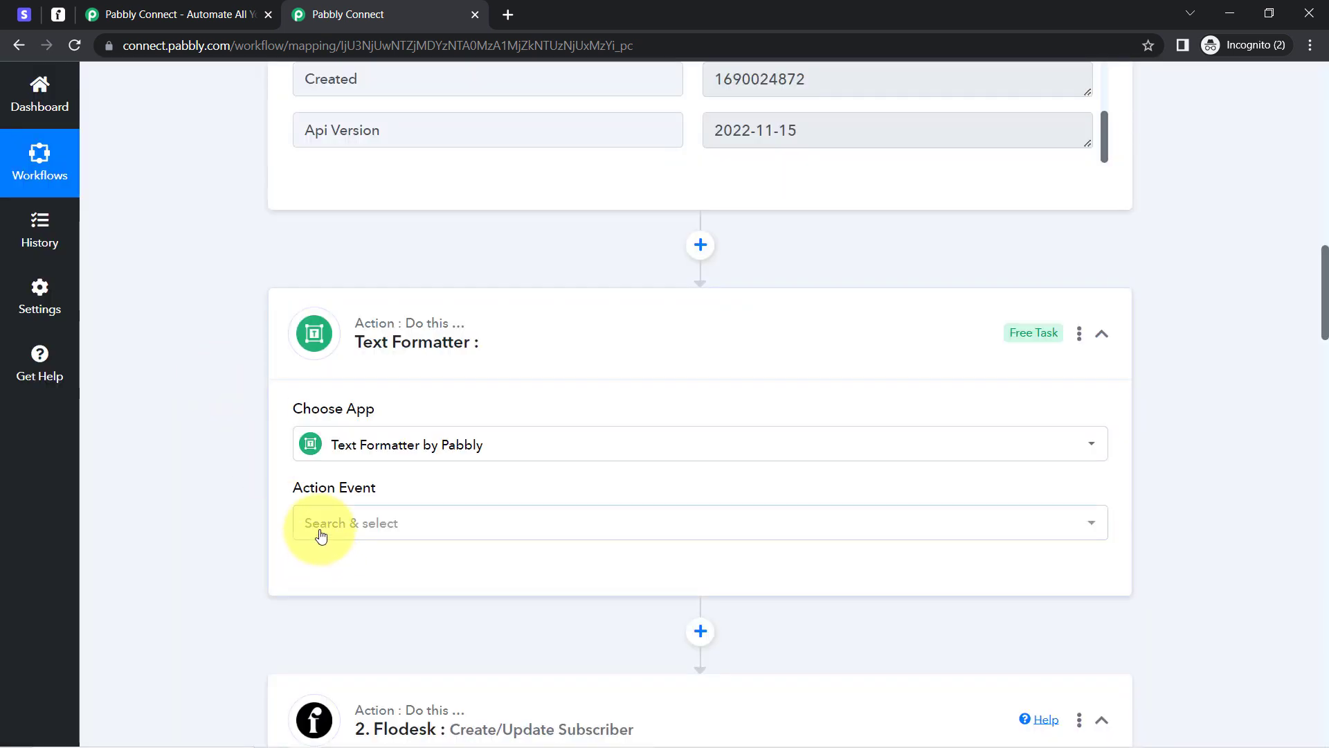
left_click(321, 535)
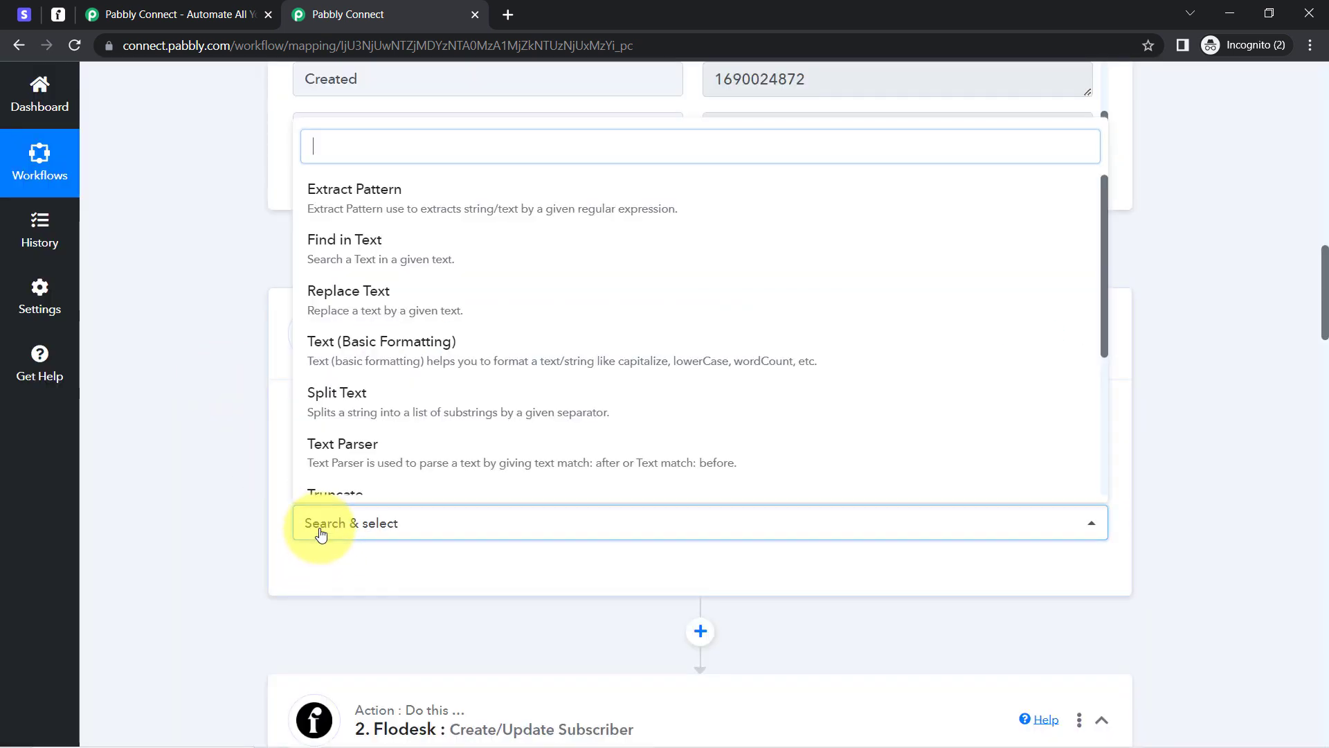
left_click(348, 407)
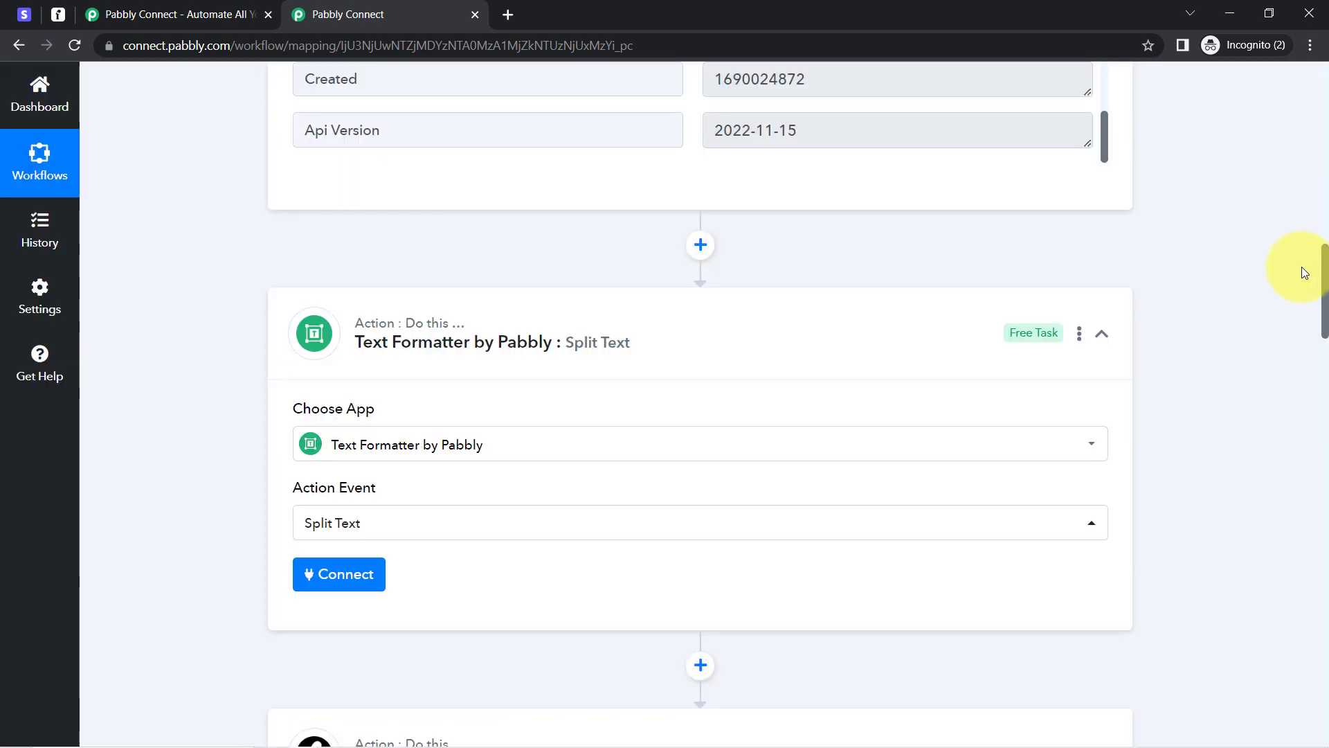
scroll(1326, 277, "down", 4)
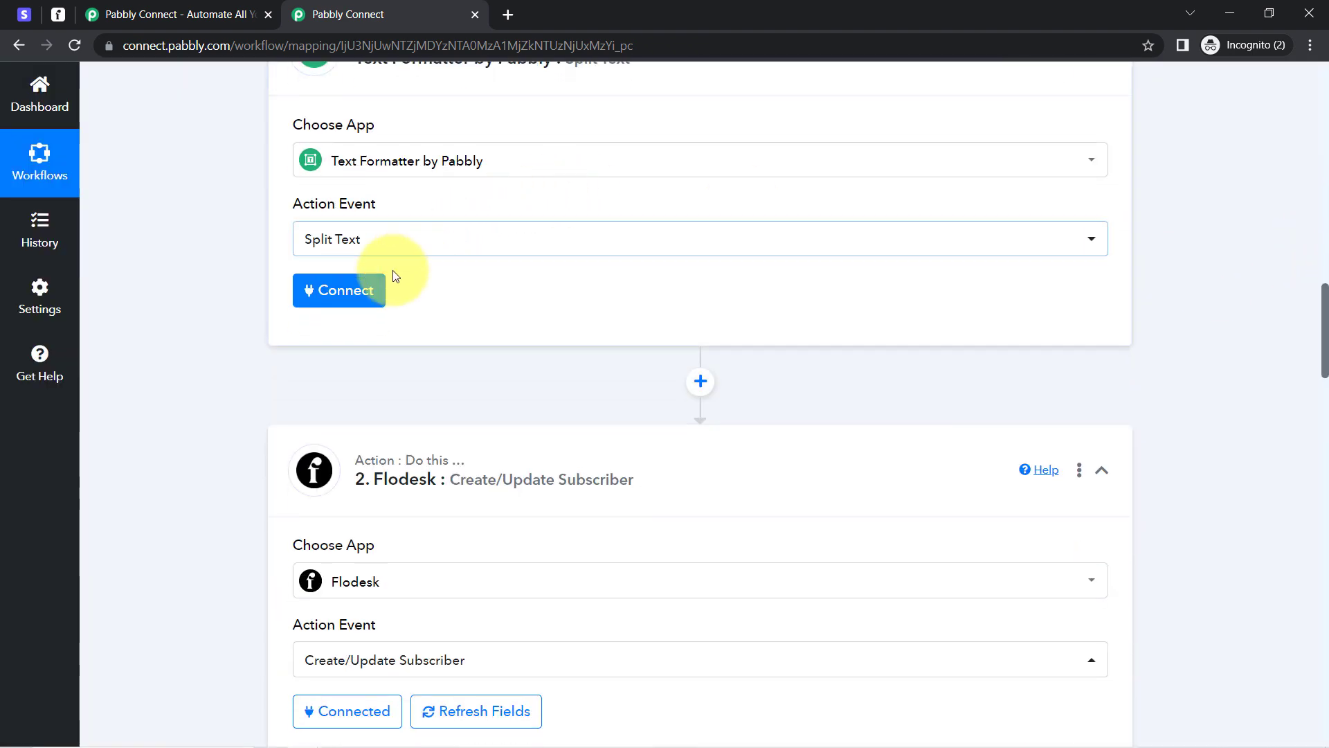
left_click(362, 296)
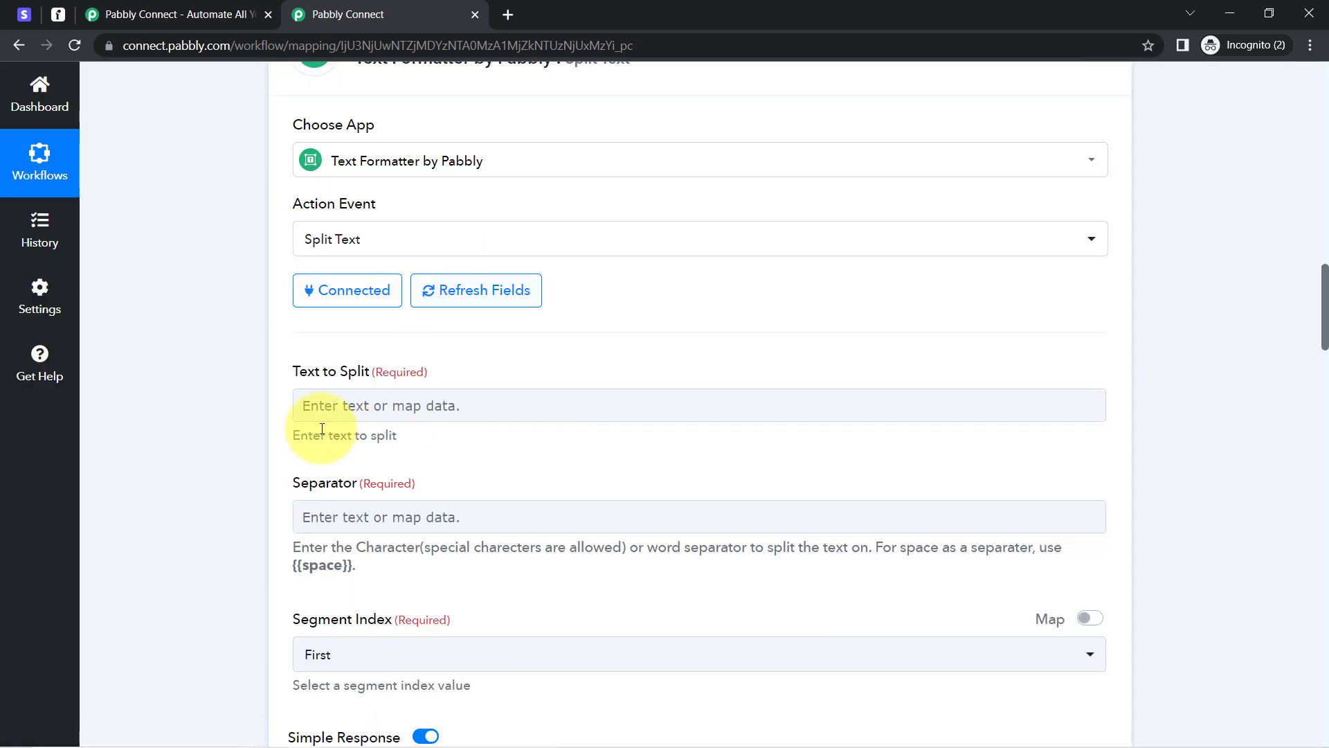
Step: Map the Text to Split value to the Data Object Billing Details Name from the Stripe New Charge data
left_click(340, 405)
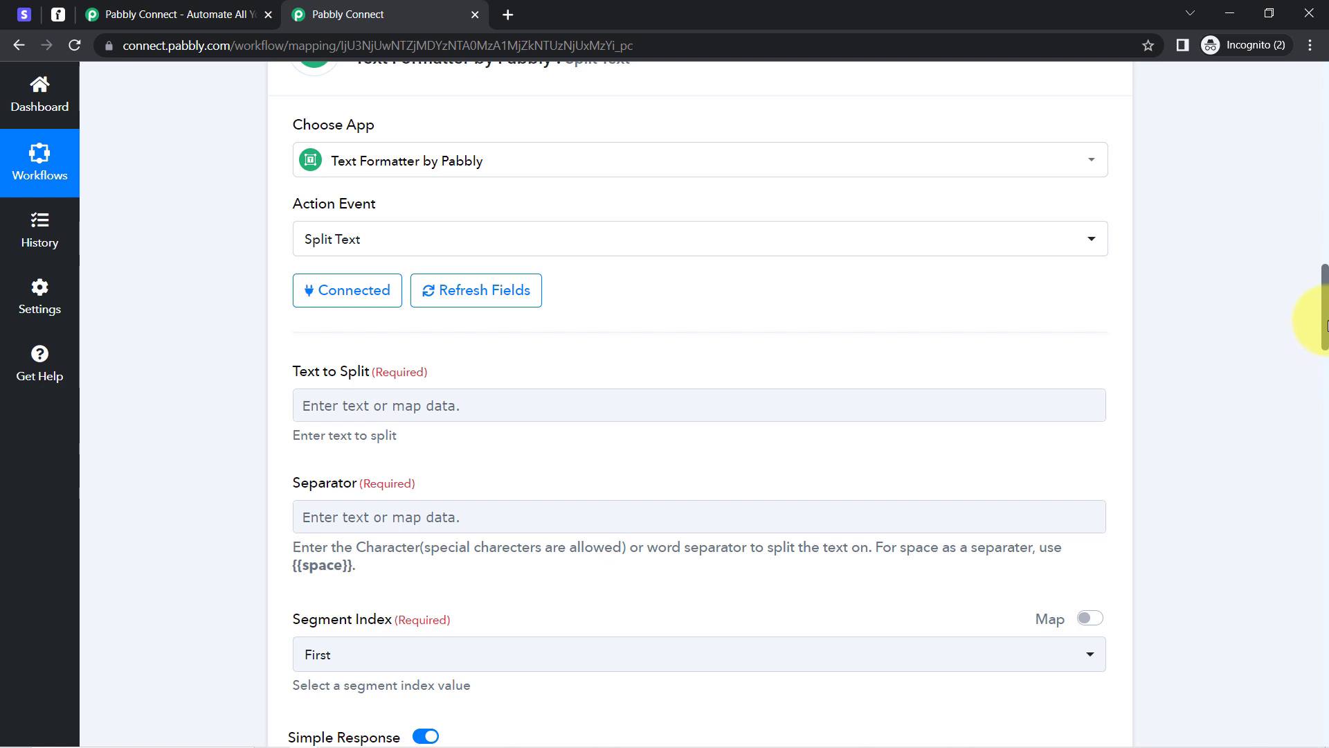
scroll(1326, 326, "down", 3)
left_click(357, 210)
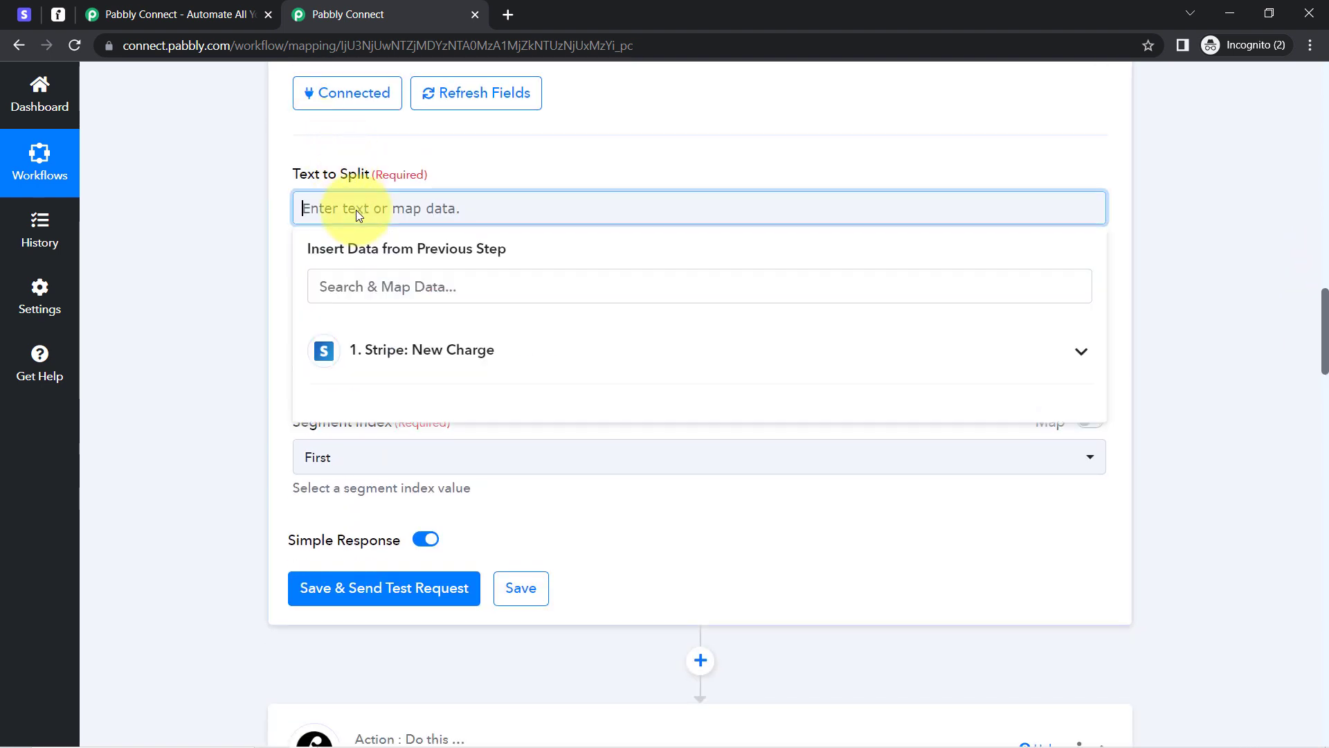
left_click(379, 350)
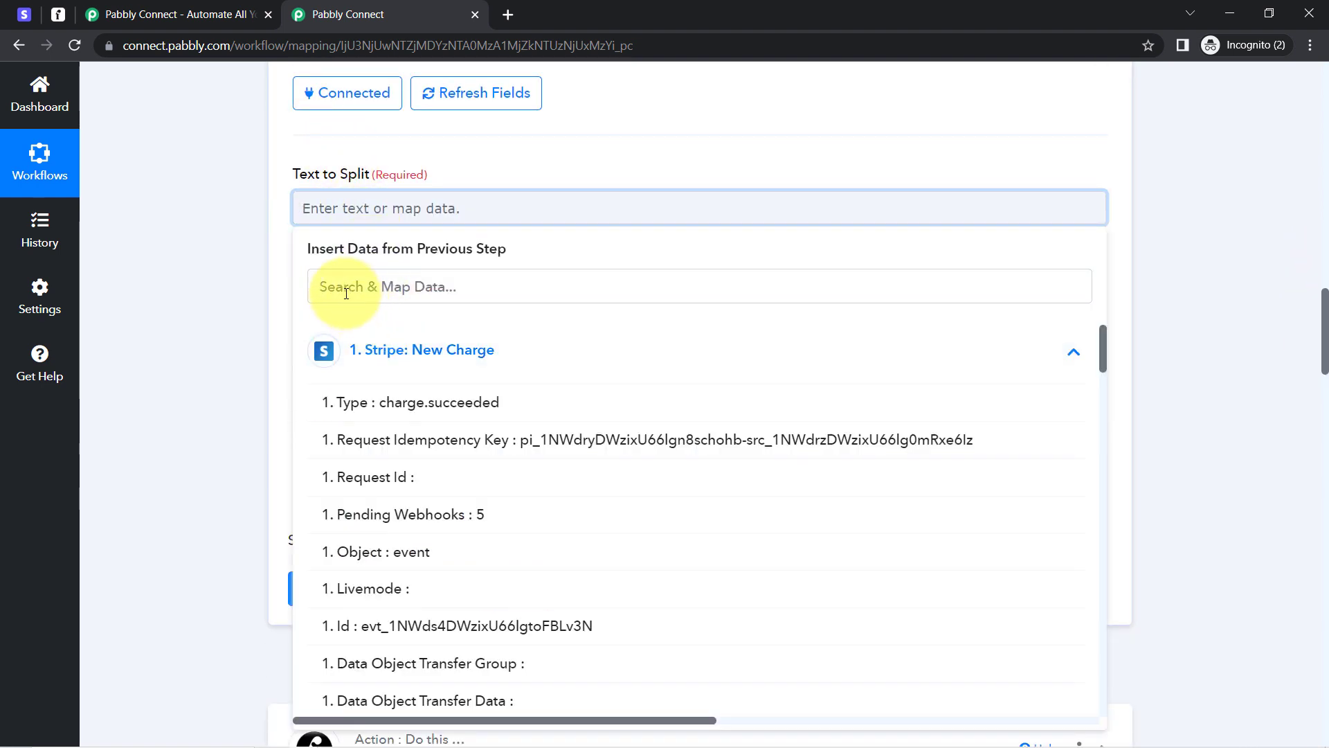
left_click(346, 294)
type("demo")
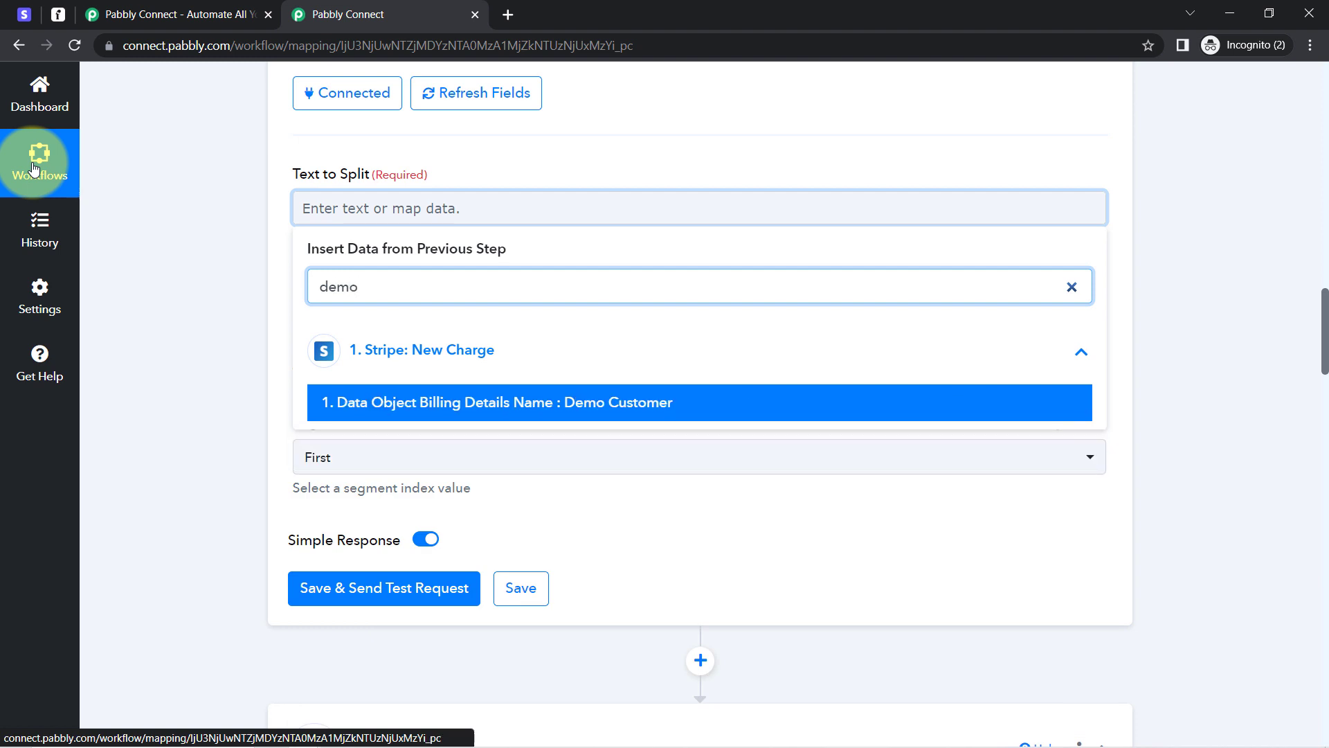
left_click(338, 401)
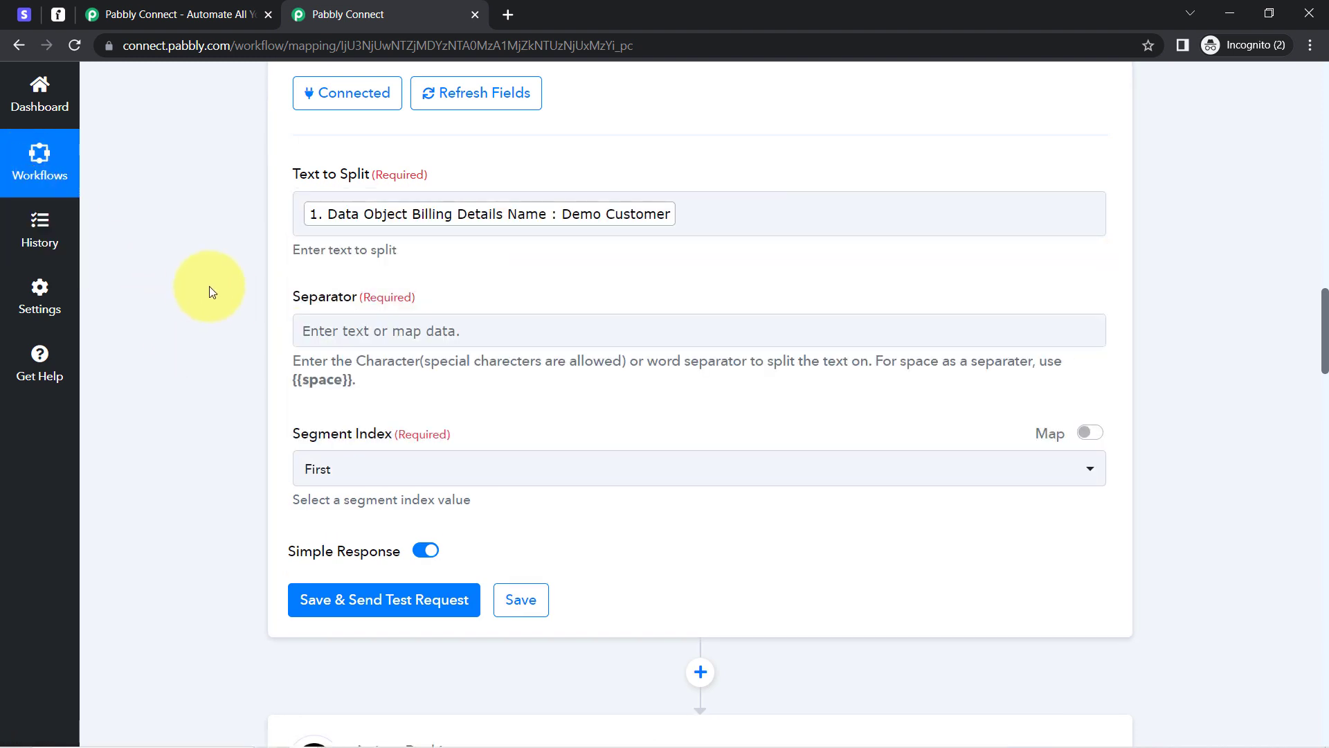
Step: Set the Split Text action's separator to {{space}}, as given in the field's help text
left_click_drag(294, 297, 359, 298)
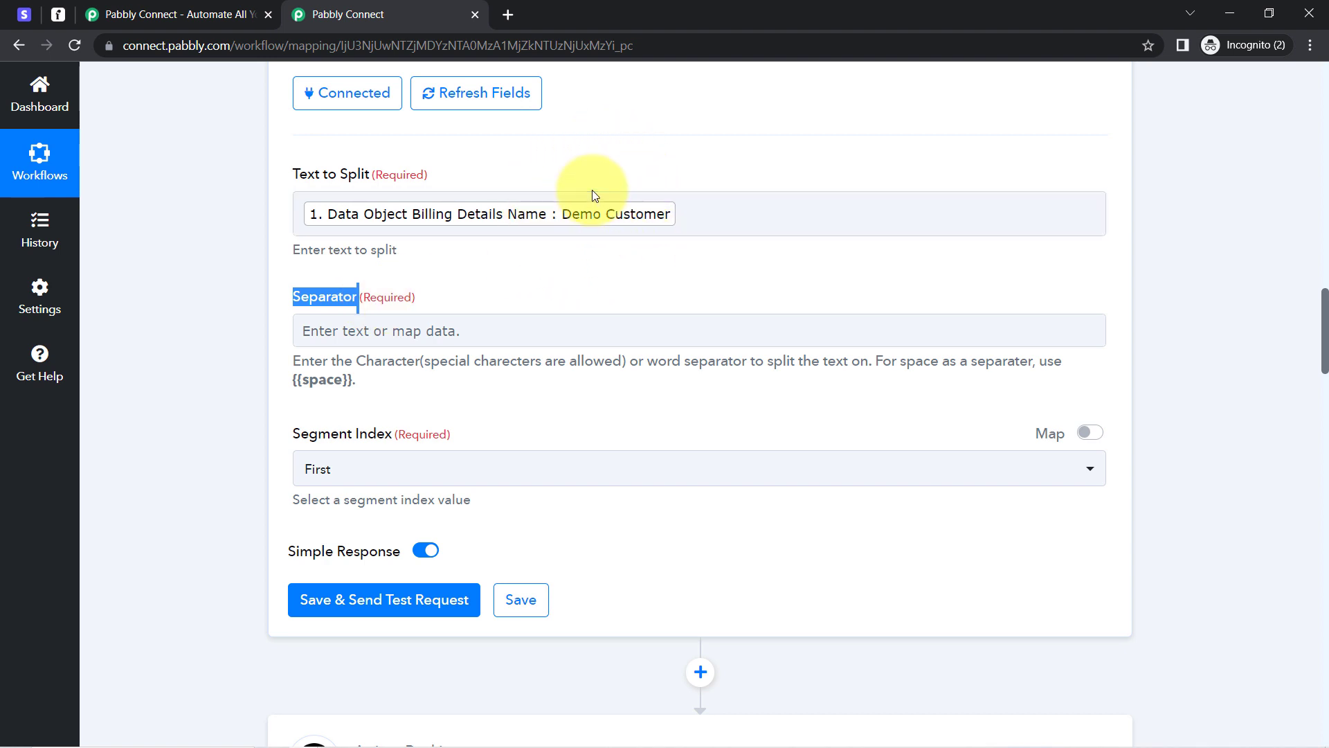
left_click(308, 368)
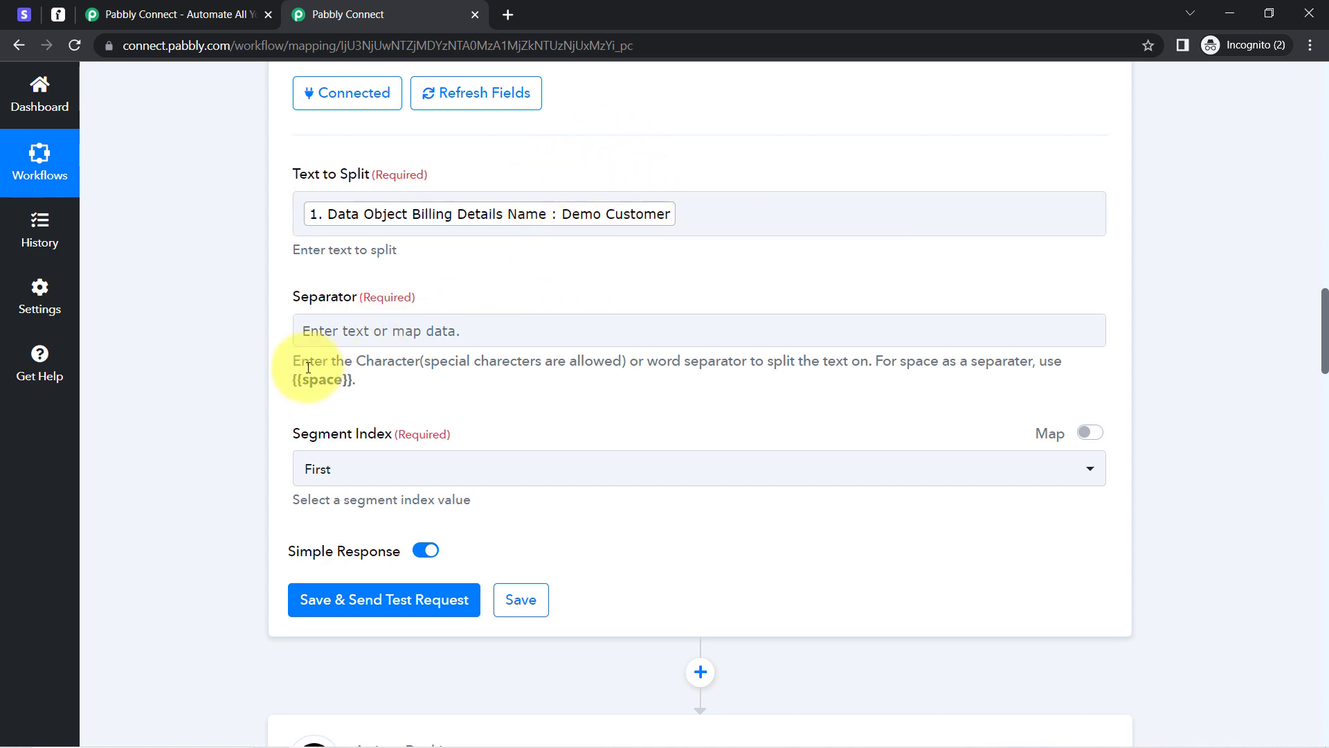
left_click_drag(293, 381, 343, 380)
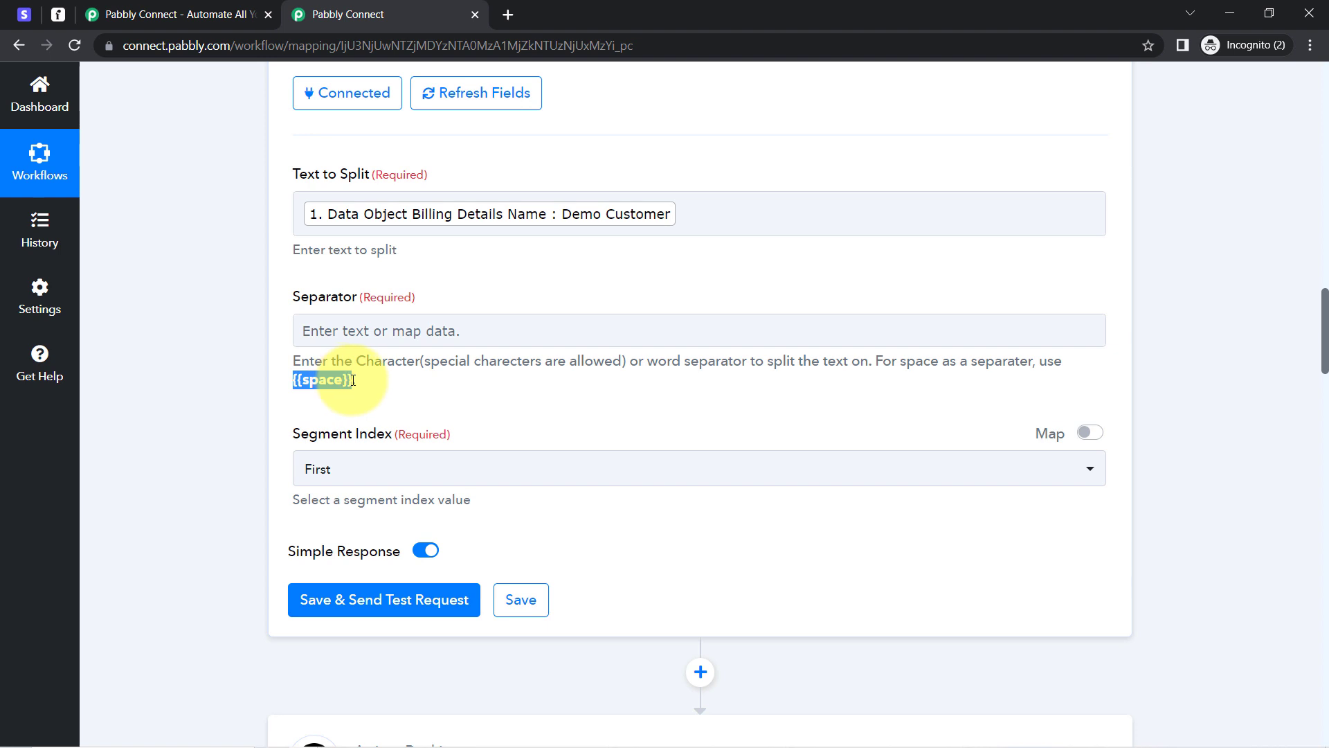
left_click(310, 330)
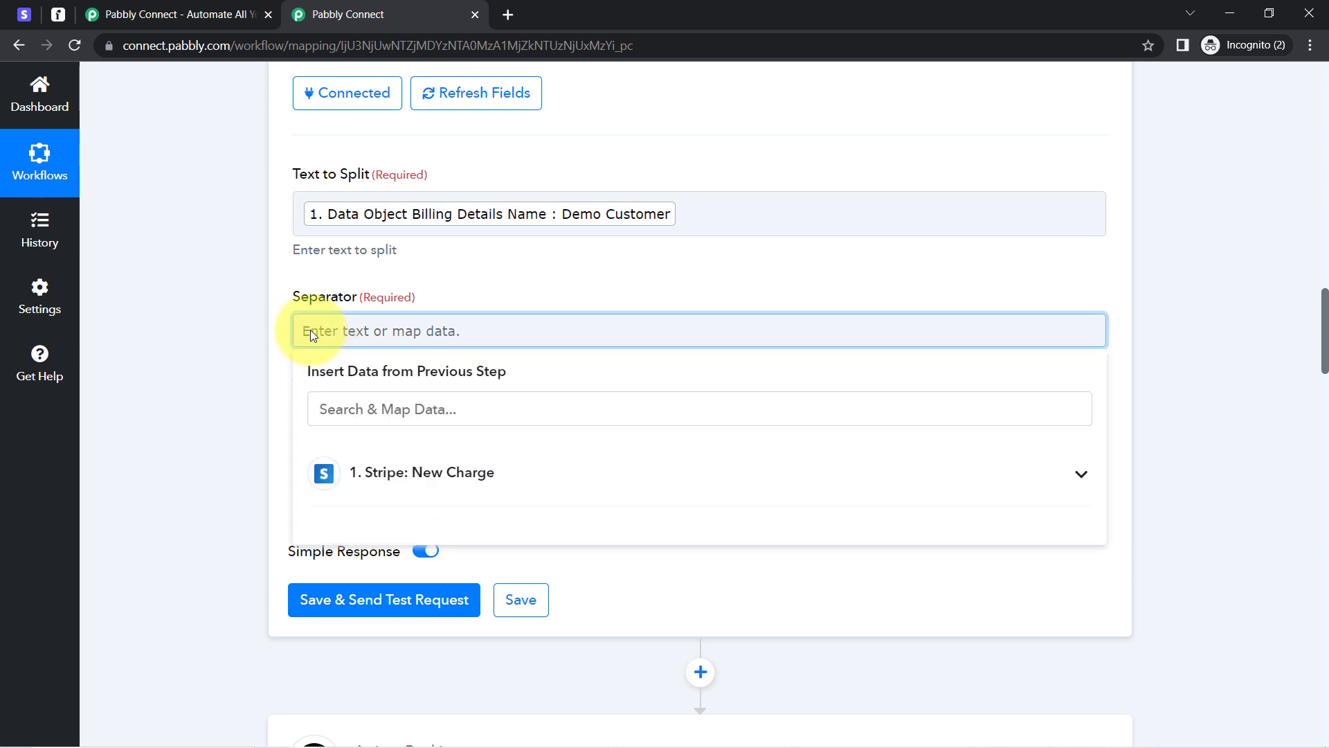
type("{{space}}")
left_click(235, 351)
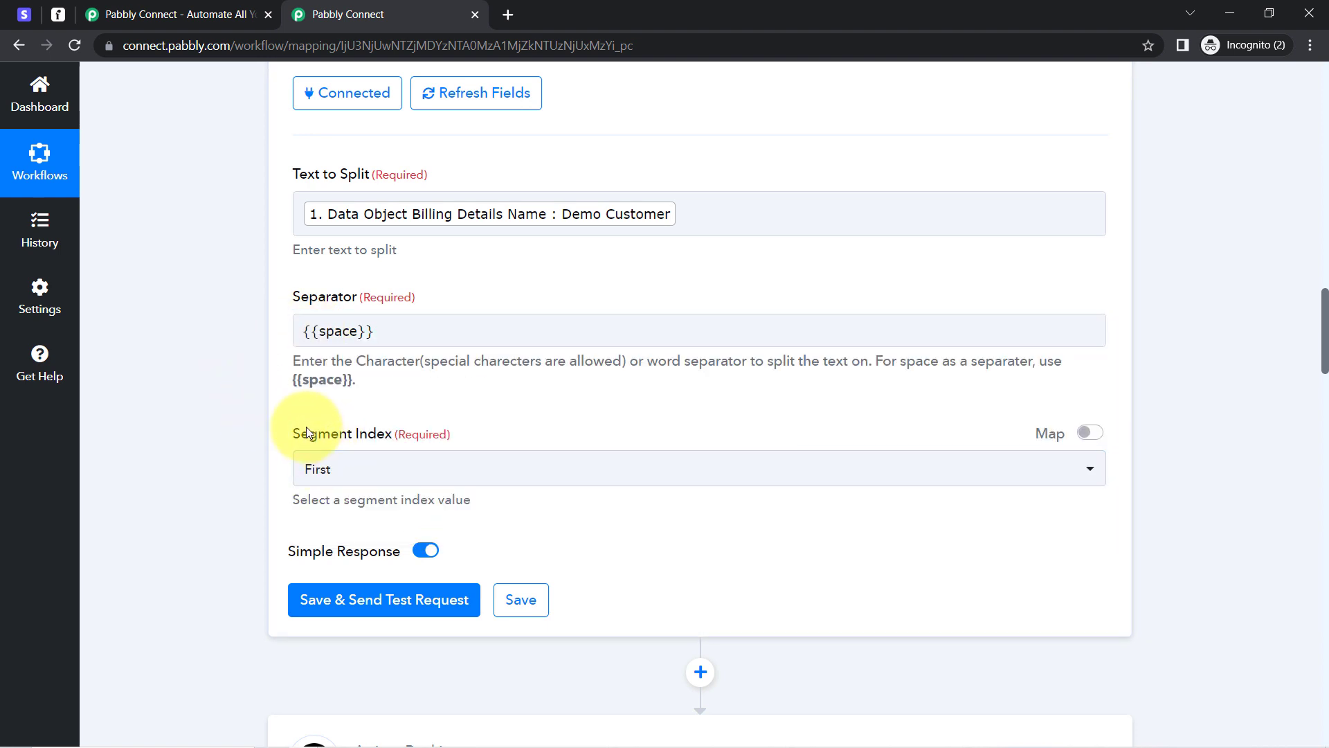
Step: Set the Split Text action's Segment Index to All, and save and send a test request
left_click(324, 471)
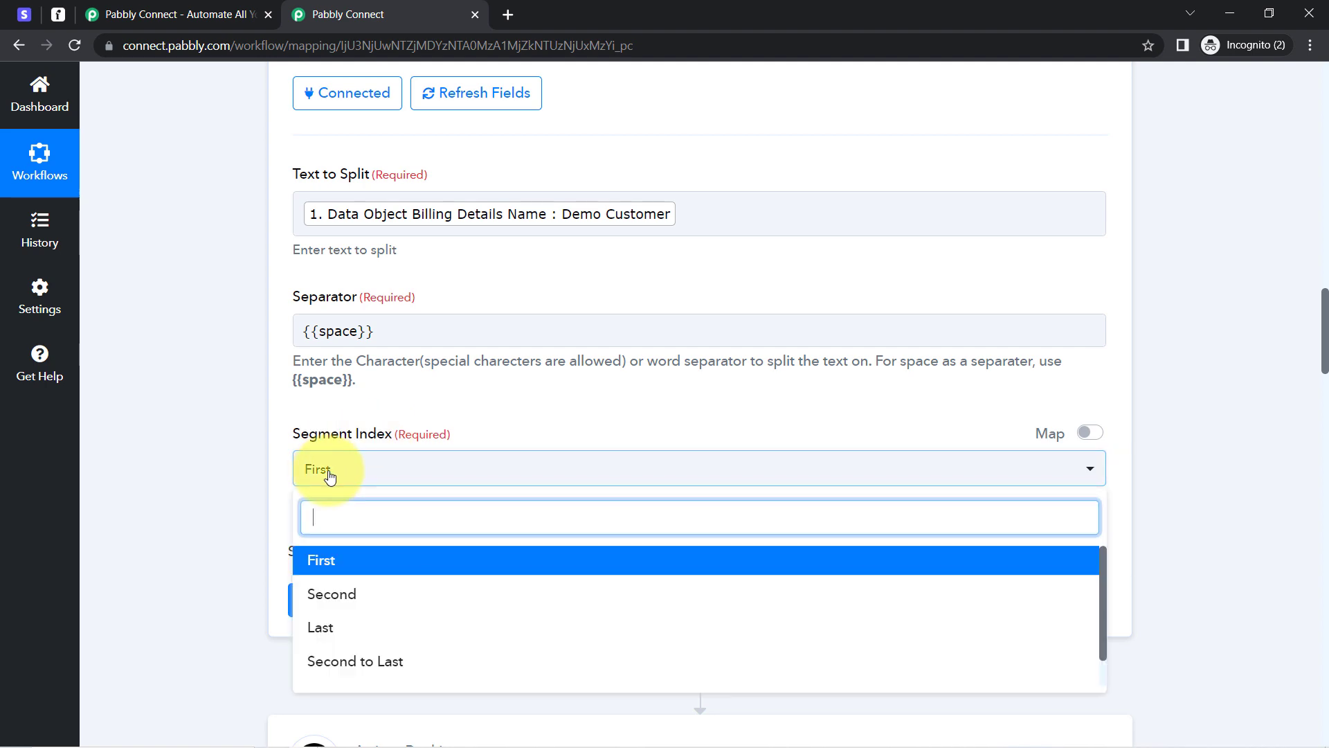
scroll(216, 545, "down", 5)
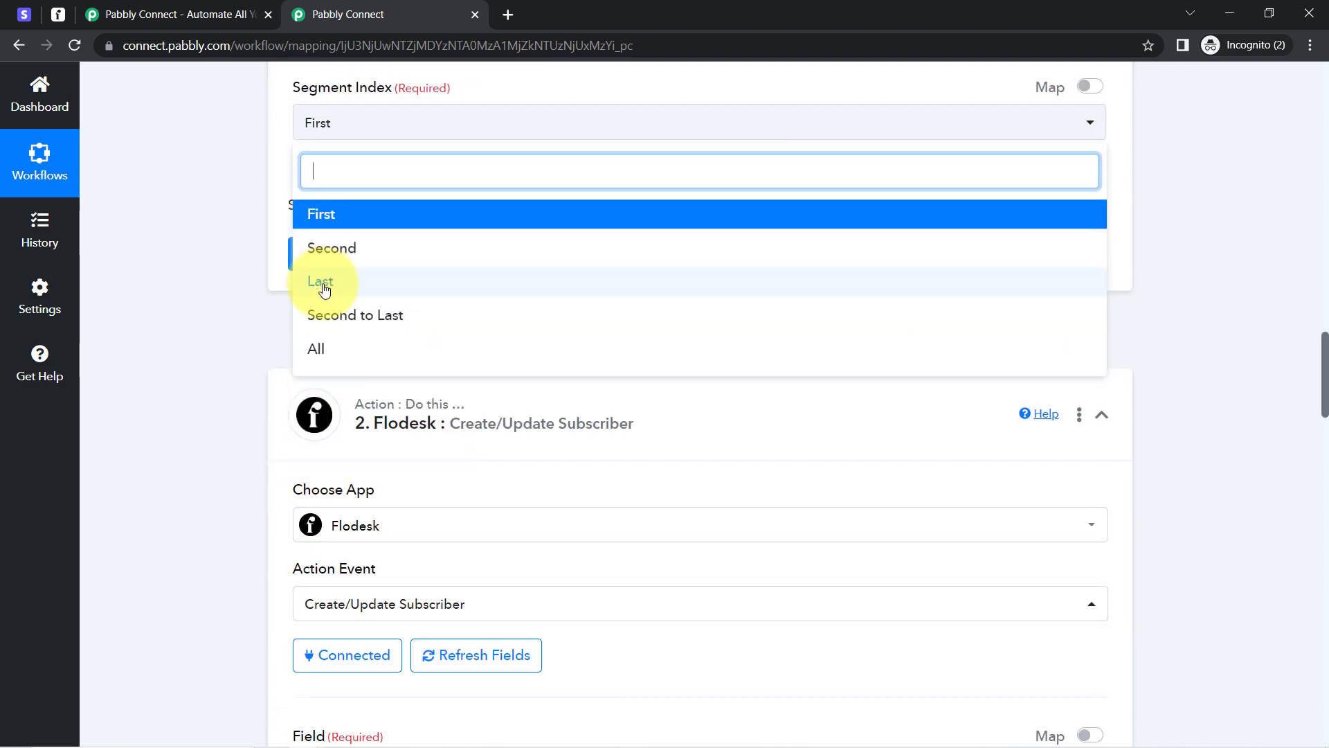
left_click(319, 349)
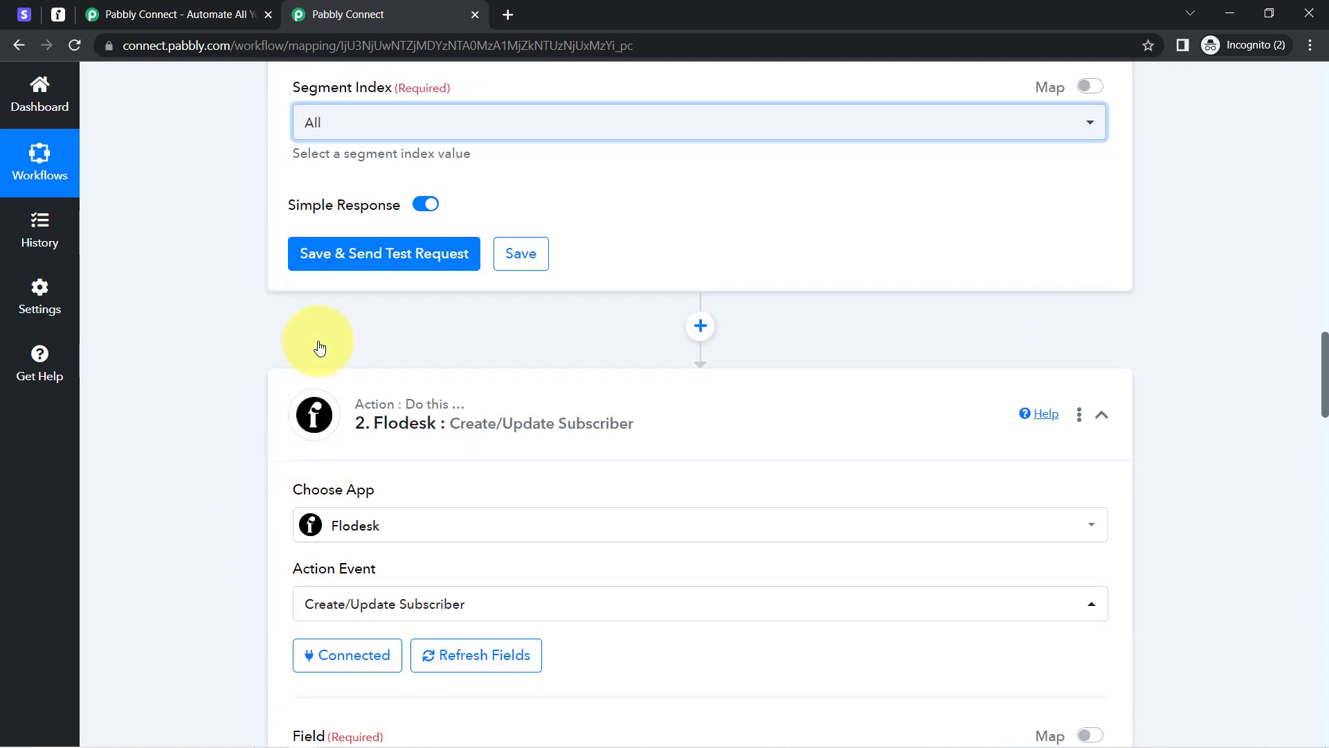
left_click(266, 319)
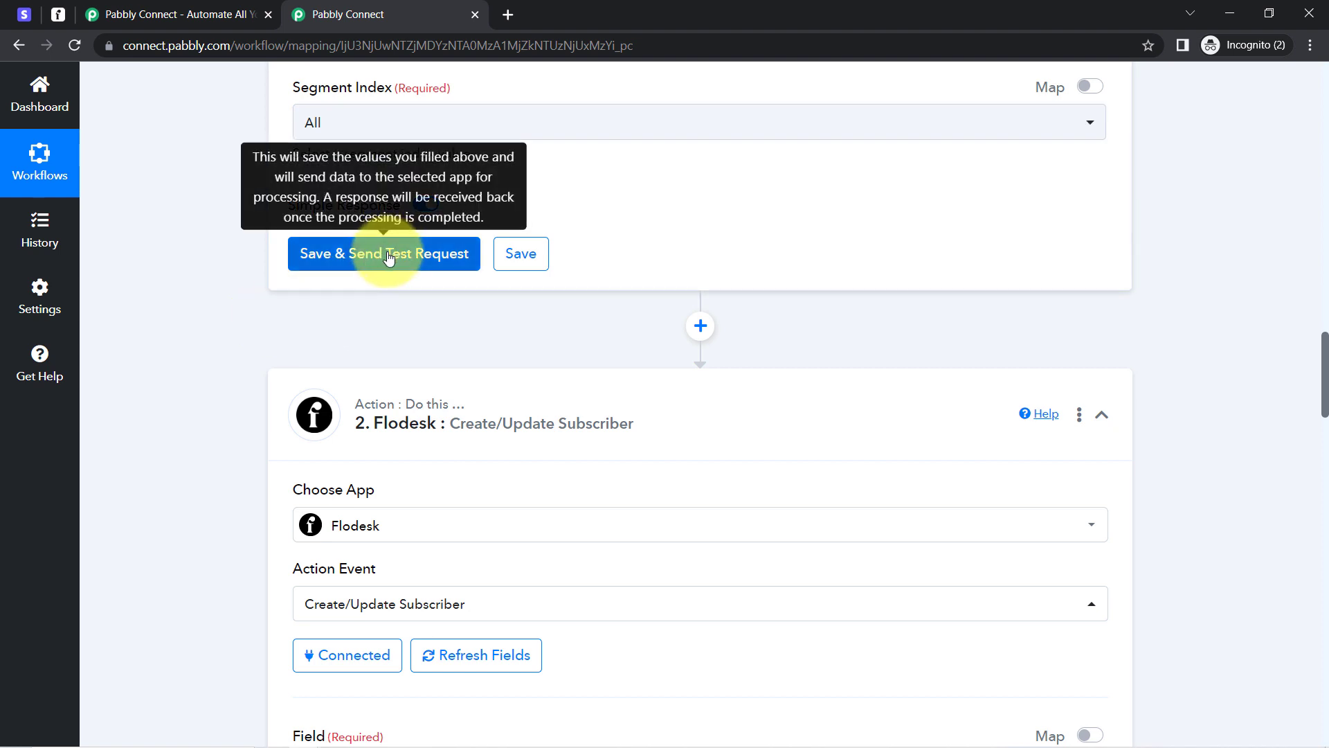
left_click(387, 254)
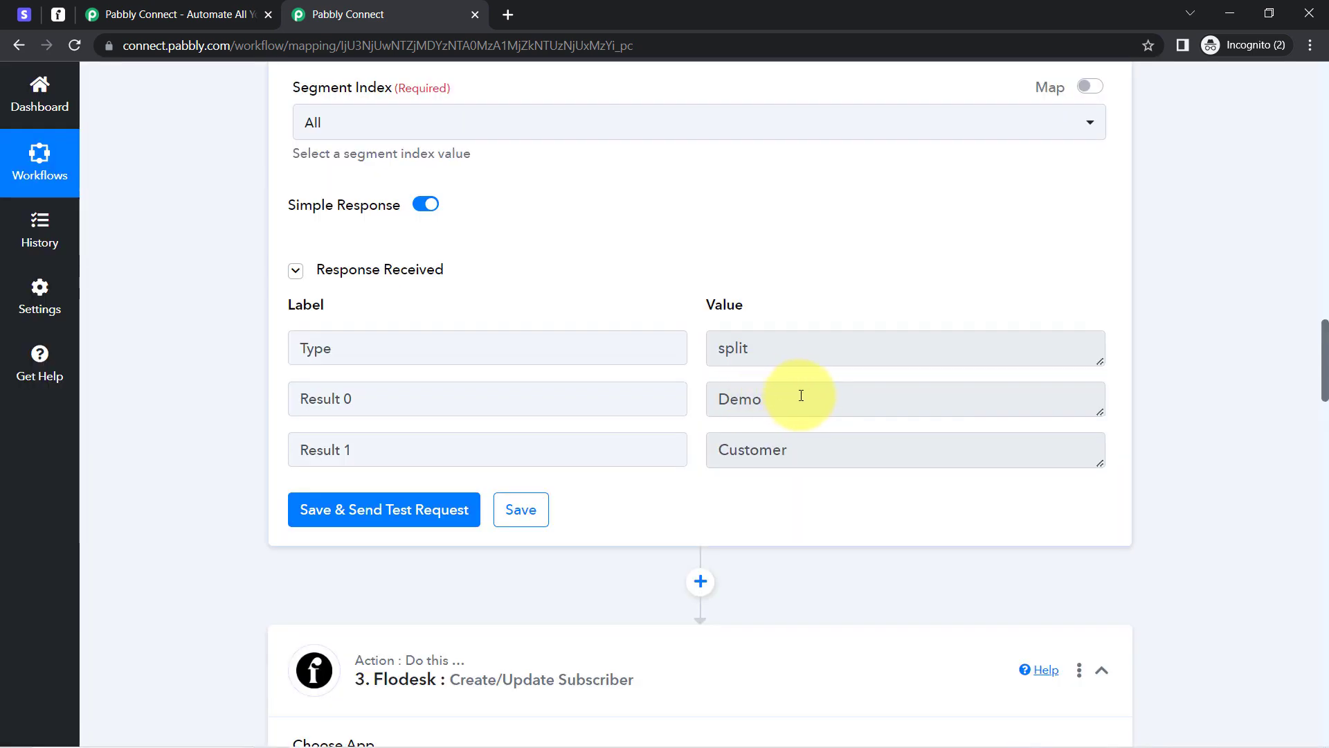
Step: Replace the Flodesk subscriber's First Name mapping with Result 0 from the Split Text data
left_click_drag(1325, 353, 1315, 466)
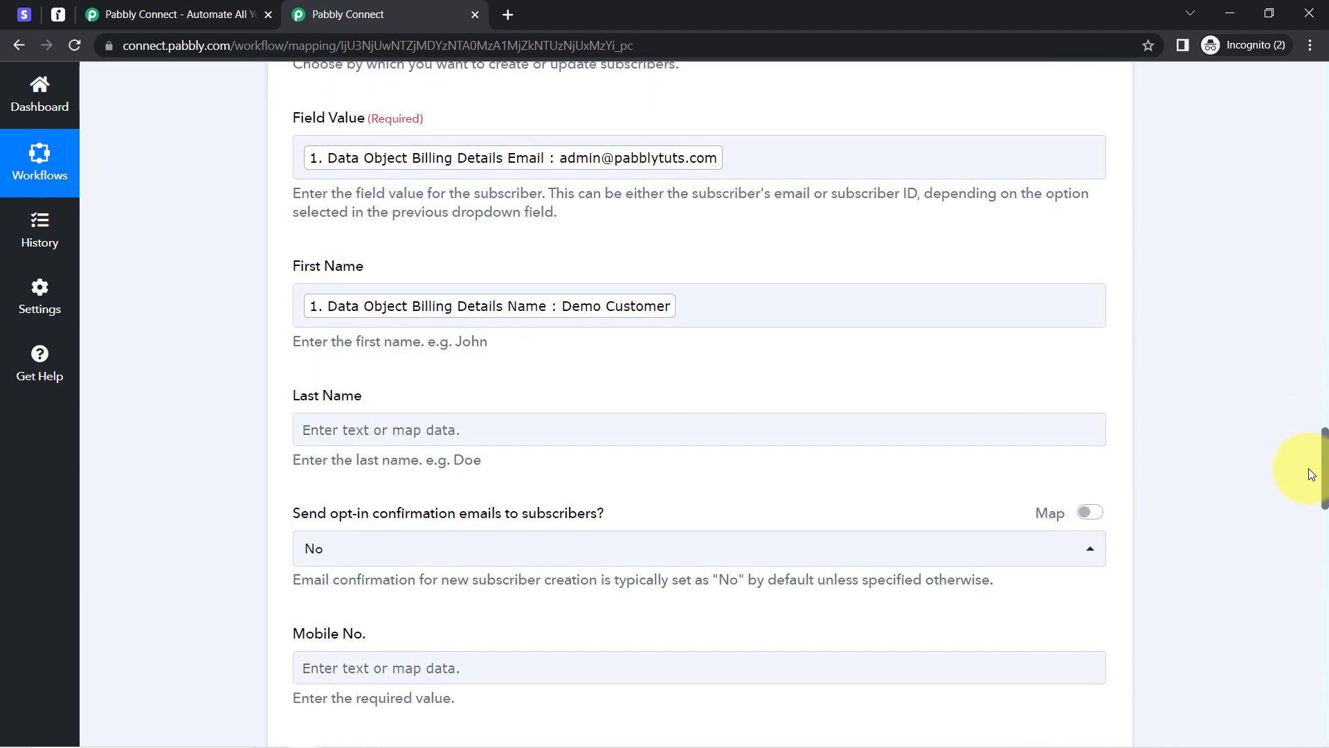
left_click(718, 299)
key("BackSpace")
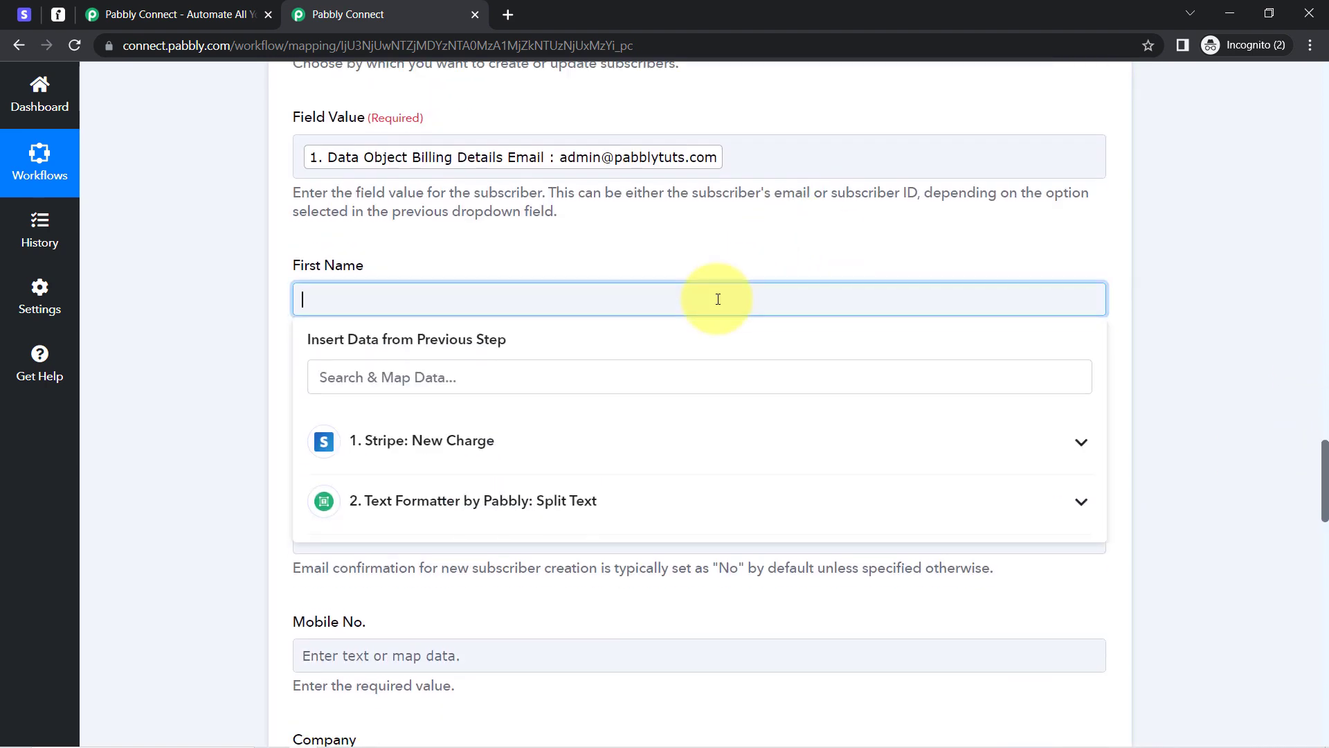
left_click(396, 500)
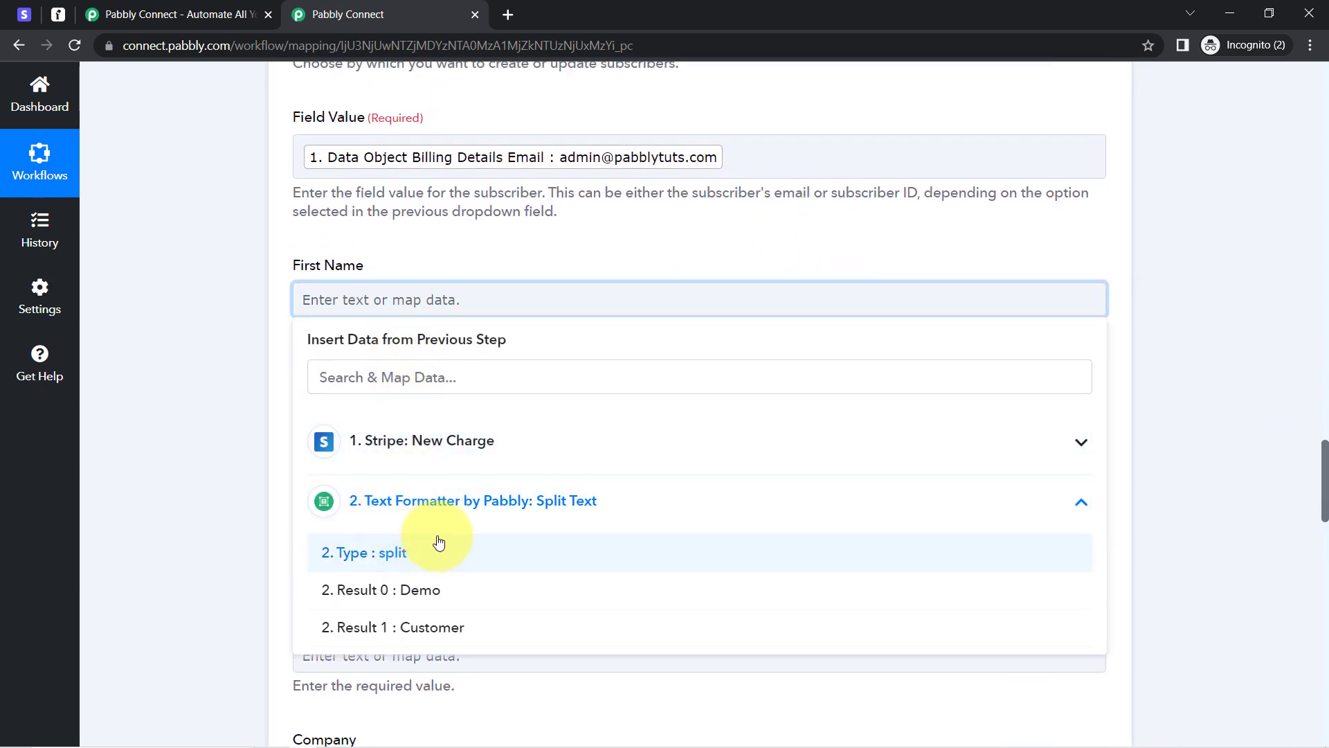
left_click(451, 582)
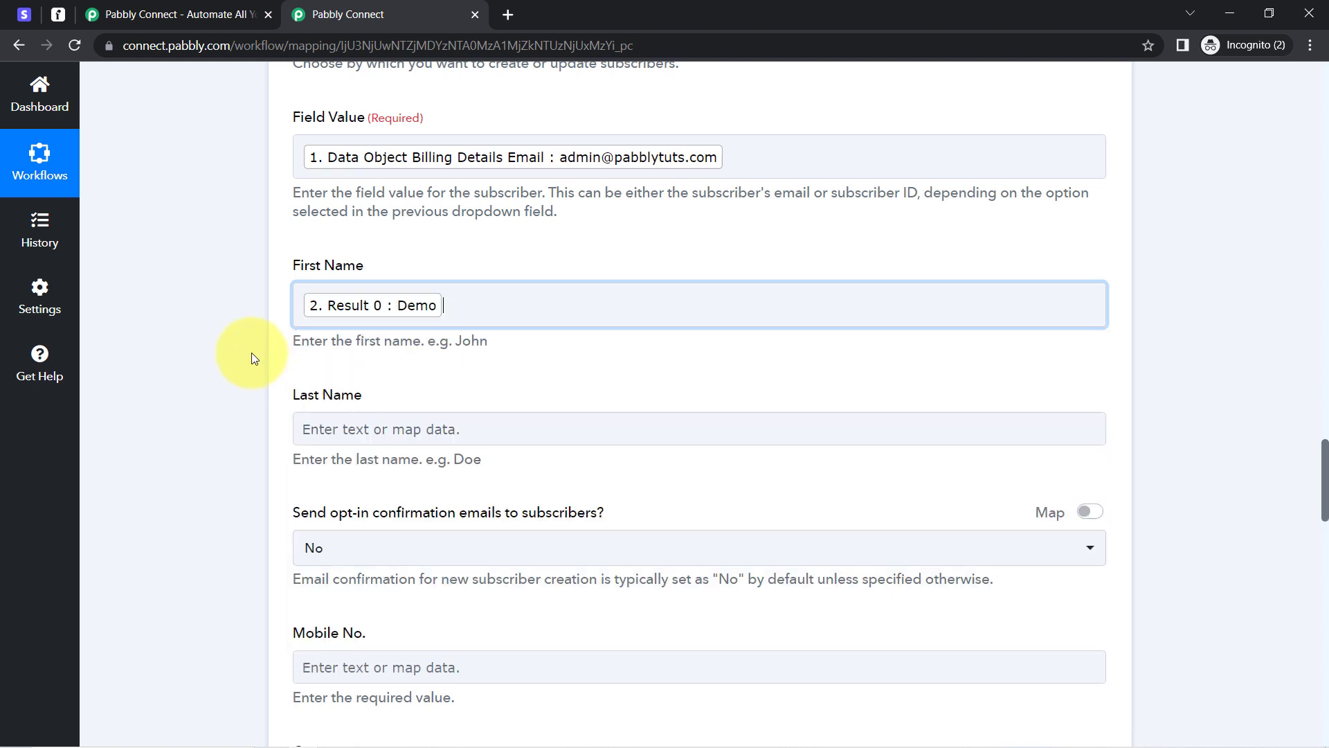
Step: Map the Flodesk subscriber's Last Name to Result 0 from the Split Text data
left_click(317, 430)
left_click(360, 629)
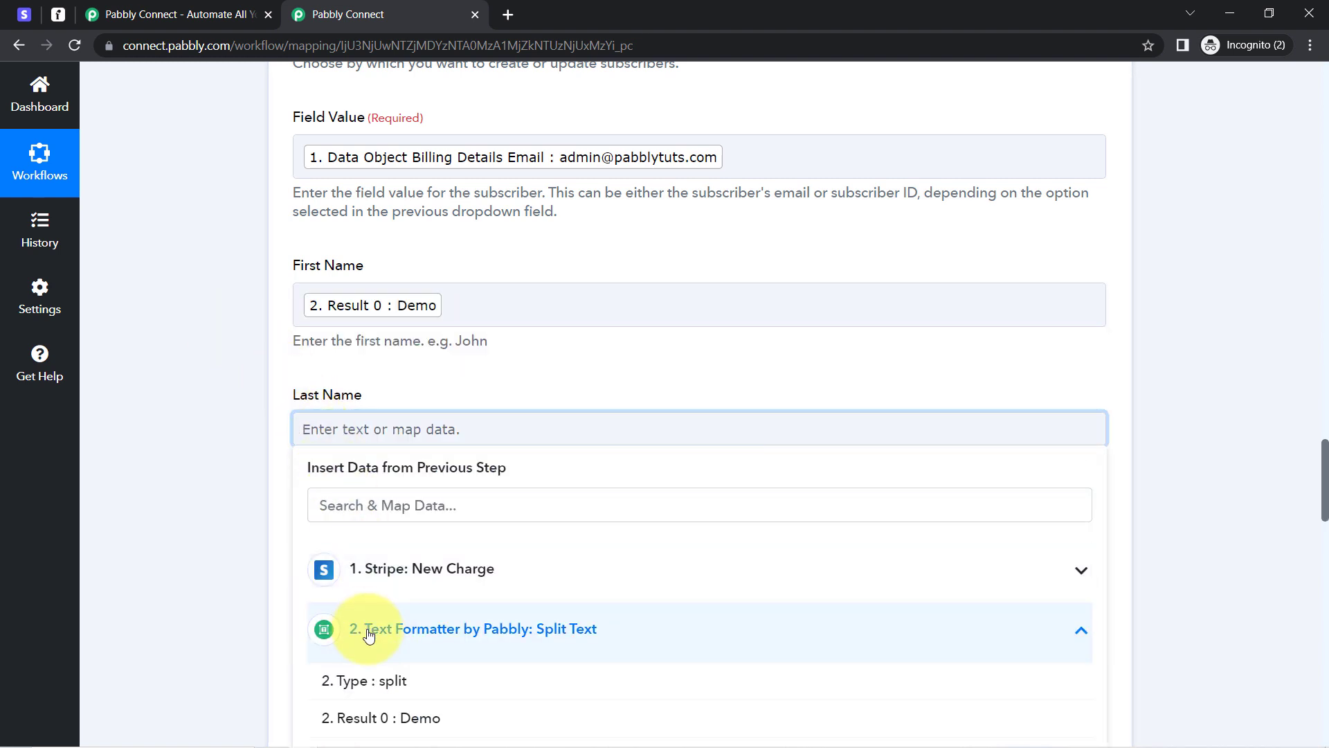
left_click(350, 715)
left_click(226, 326)
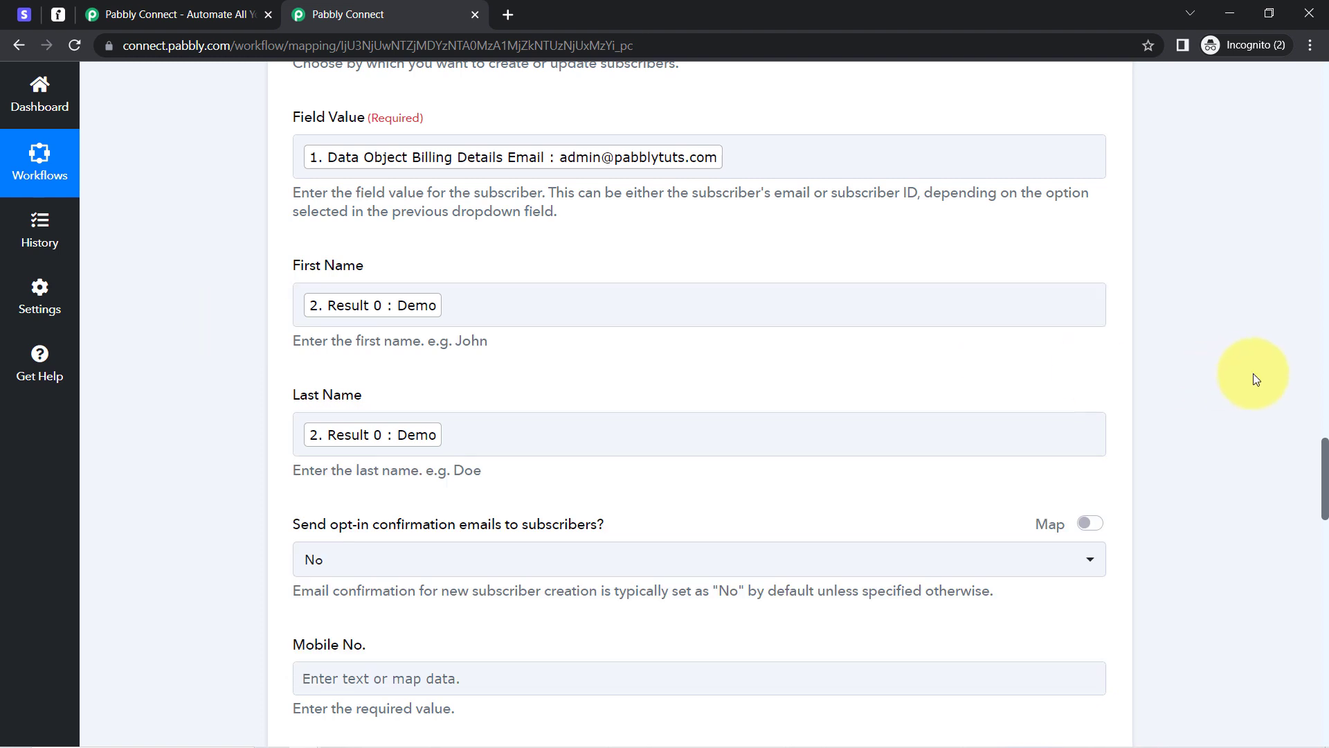
Step: Look in the Stripe New Charge data for a value to map to the Flodesk Mobile No. field
left_click_drag(1326, 446, 1326, 487)
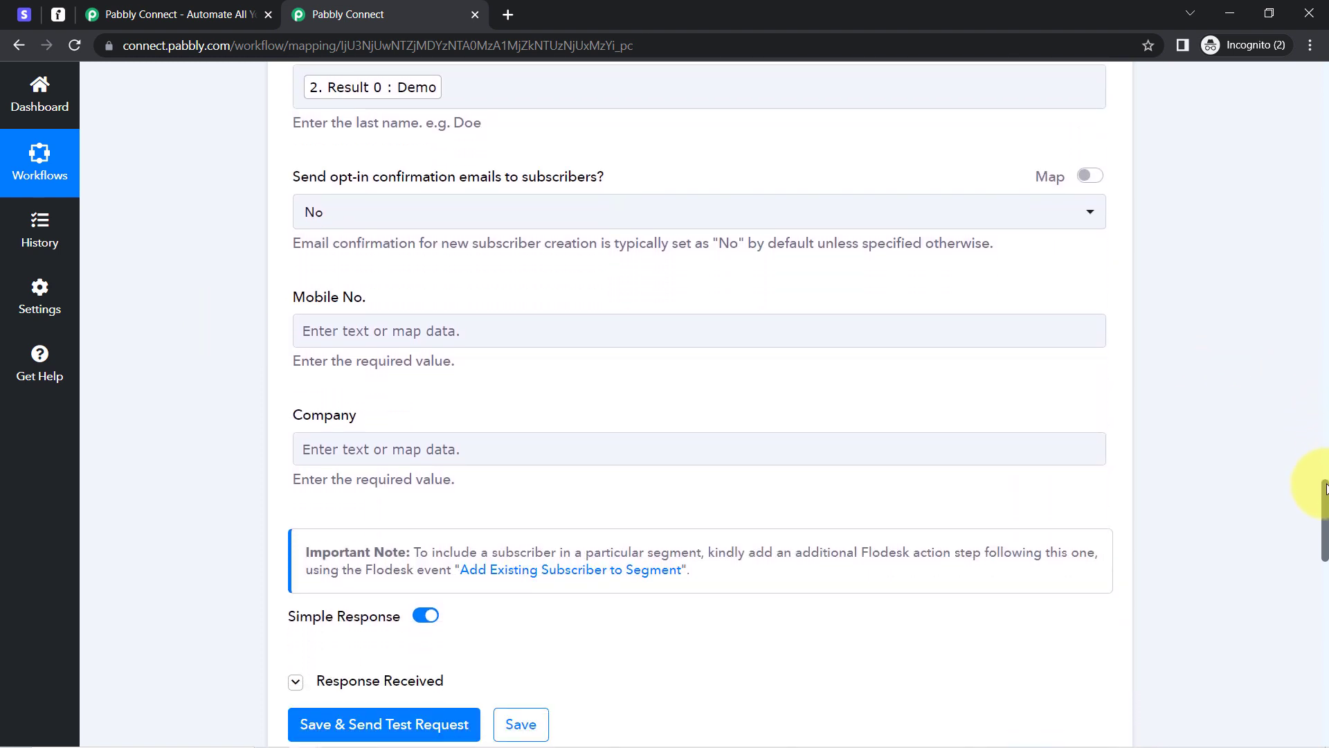
left_click(475, 330)
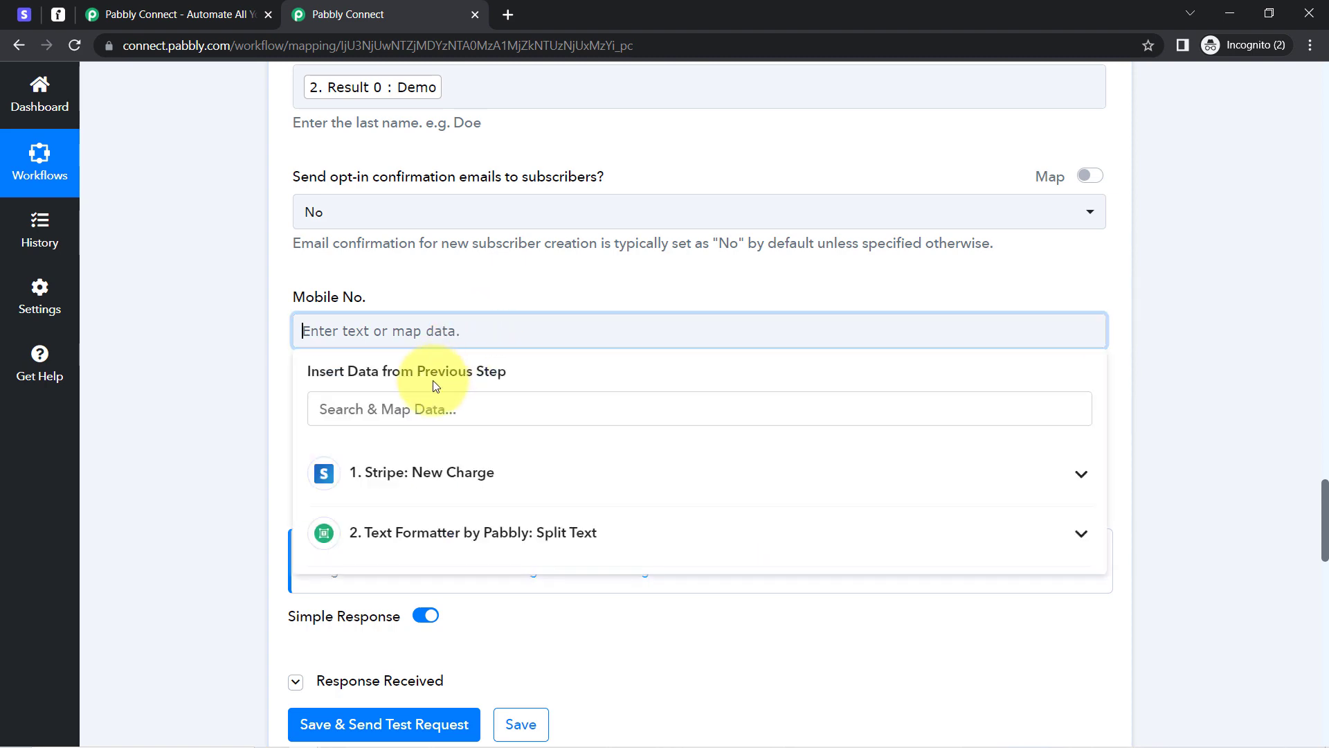
left_click(407, 471)
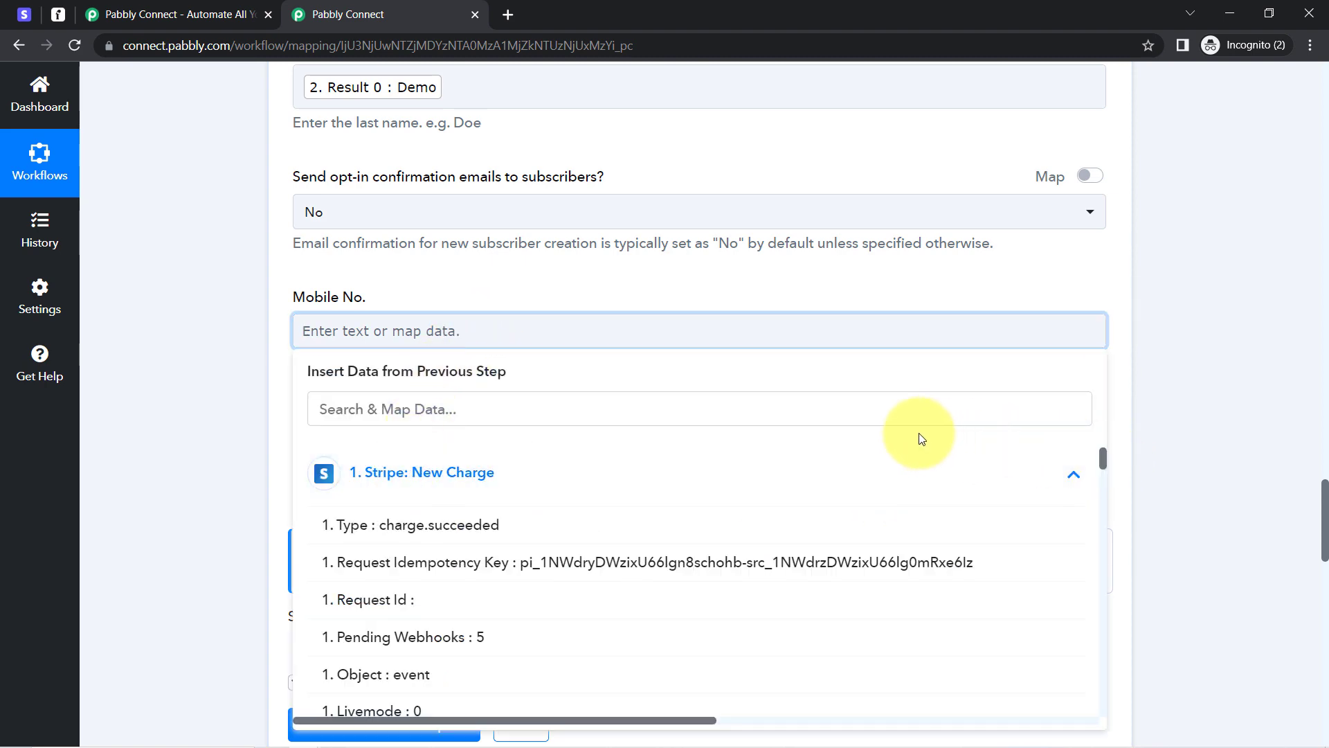
left_click(883, 407)
scroll(883, 407, "up", 8)
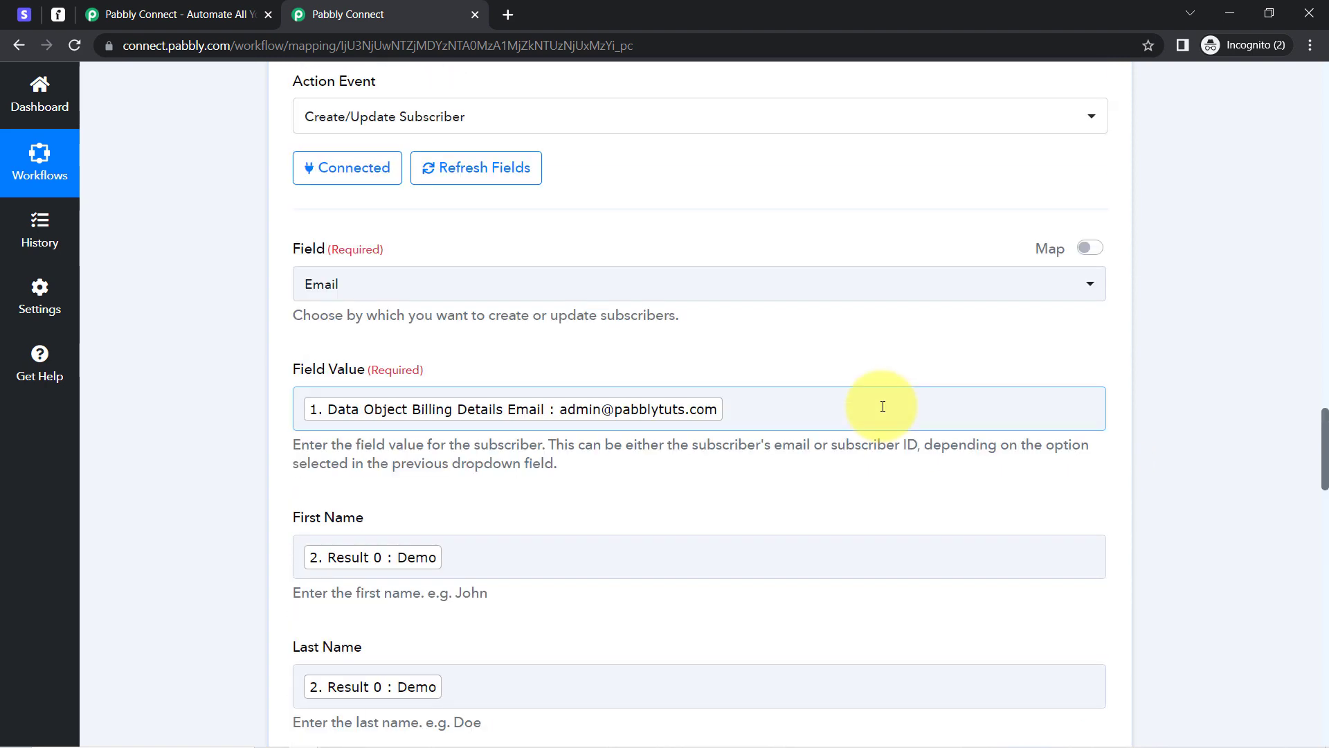
left_click(1133, 367)
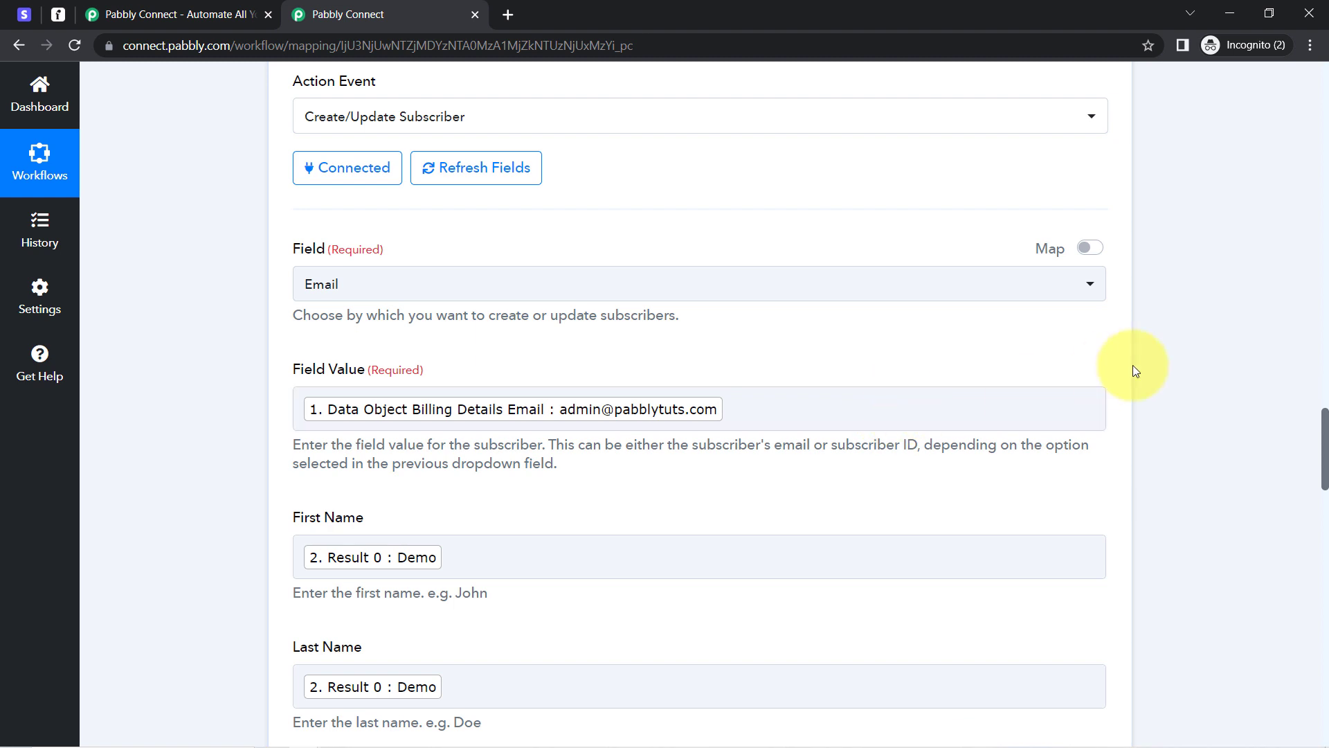
Step: Review the Flodesk email and name mappings, checking the Stripe payment links page in between
left_click(356, 413)
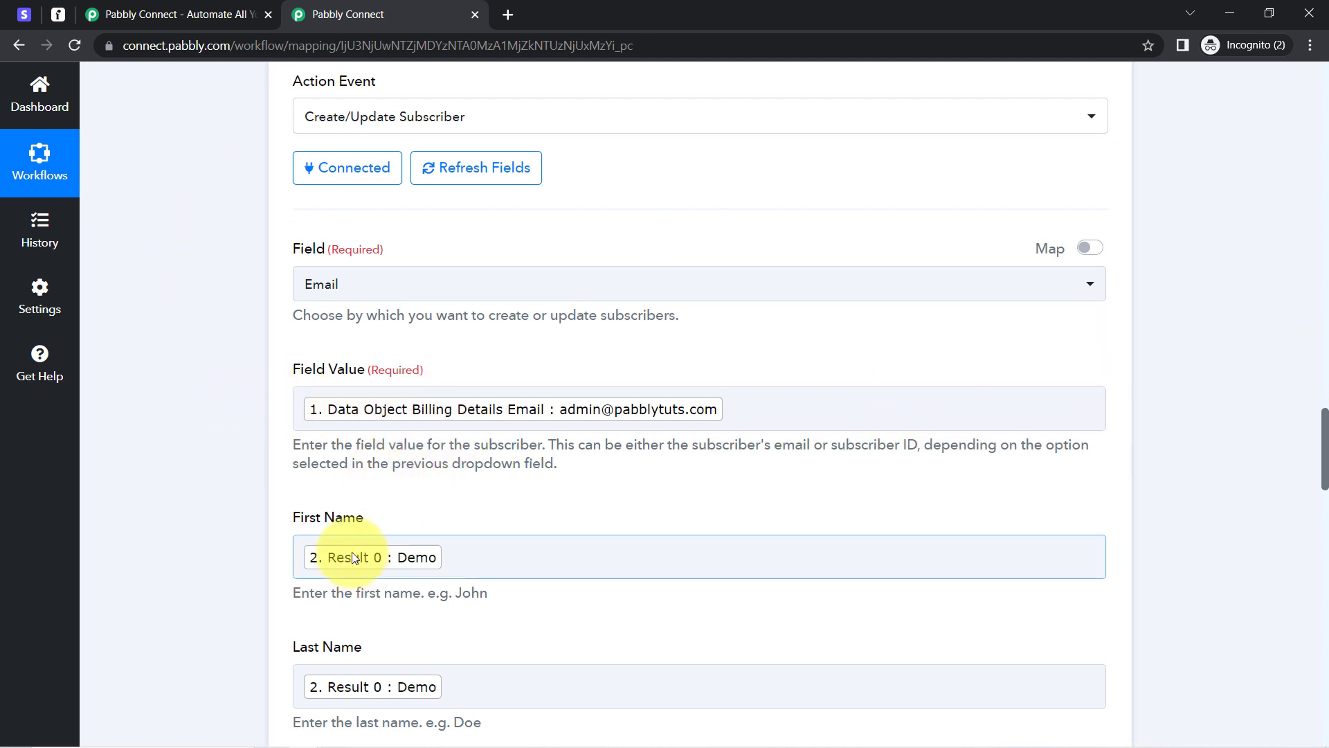
mouse_move(1324, 451)
left_mouse_down()
mouse_move(1325, 471)
mouse_move(1315, 459)
left_mouse_up()
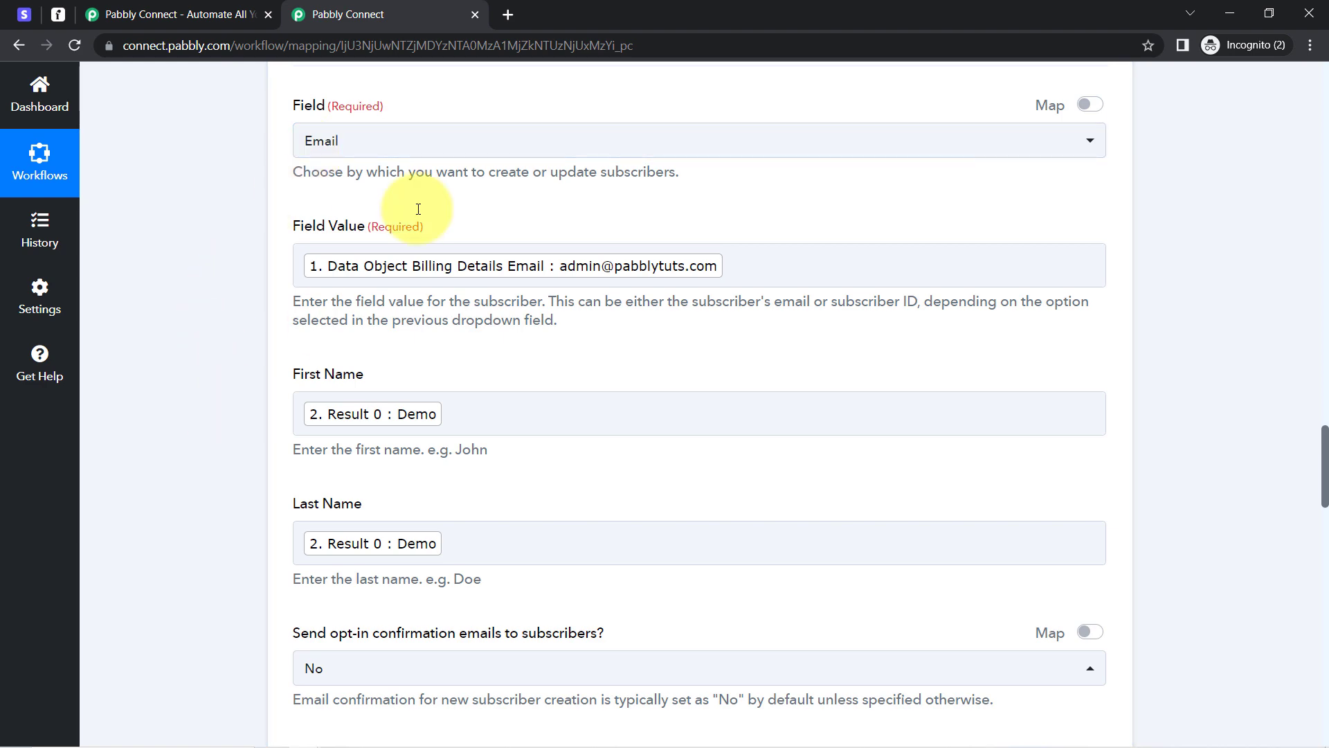
left_click(800, 257)
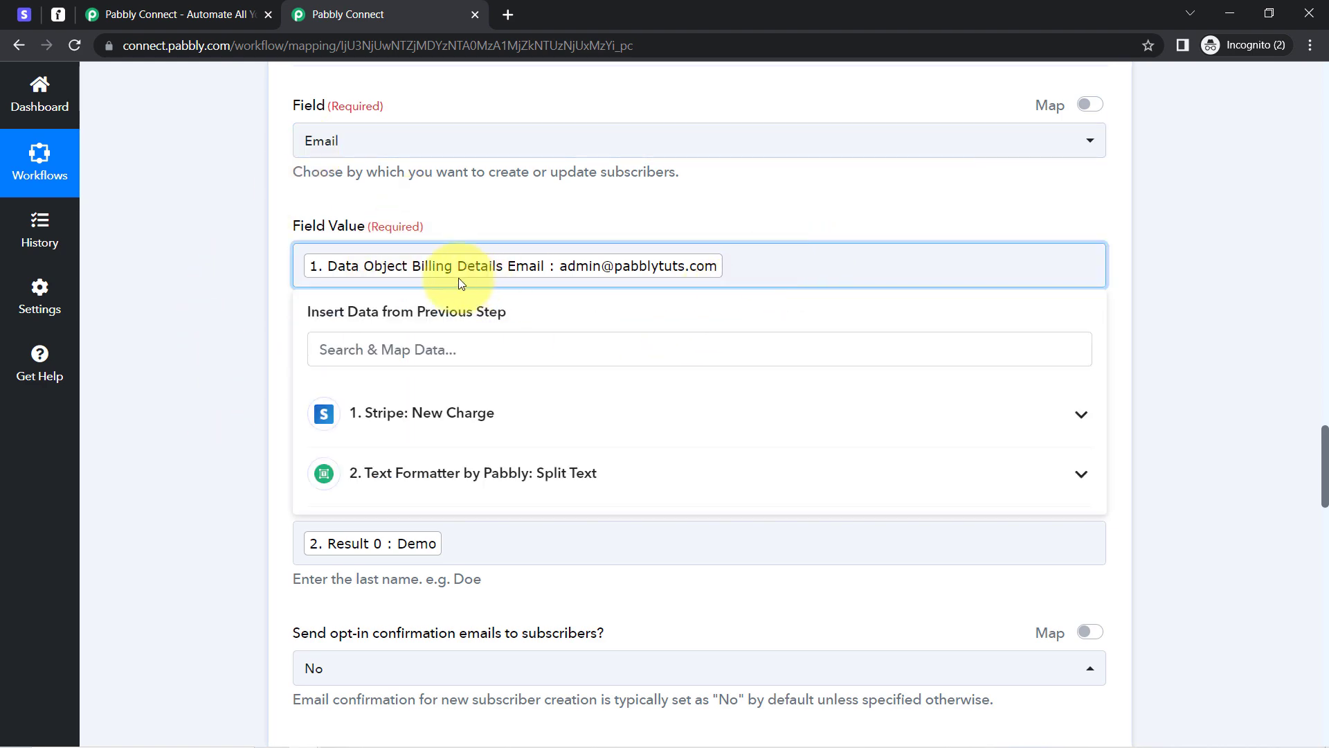
left_click(220, 279)
left_click(24, 14)
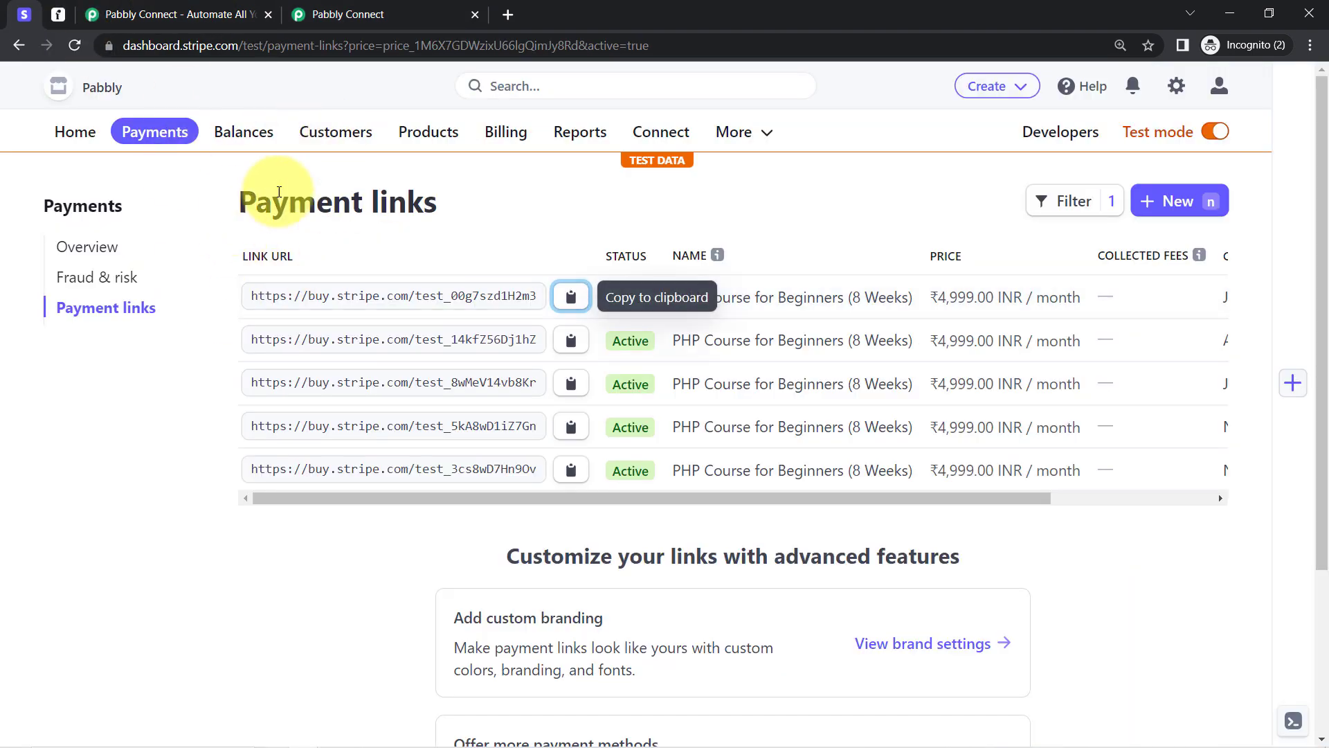
left_click(338, 14)
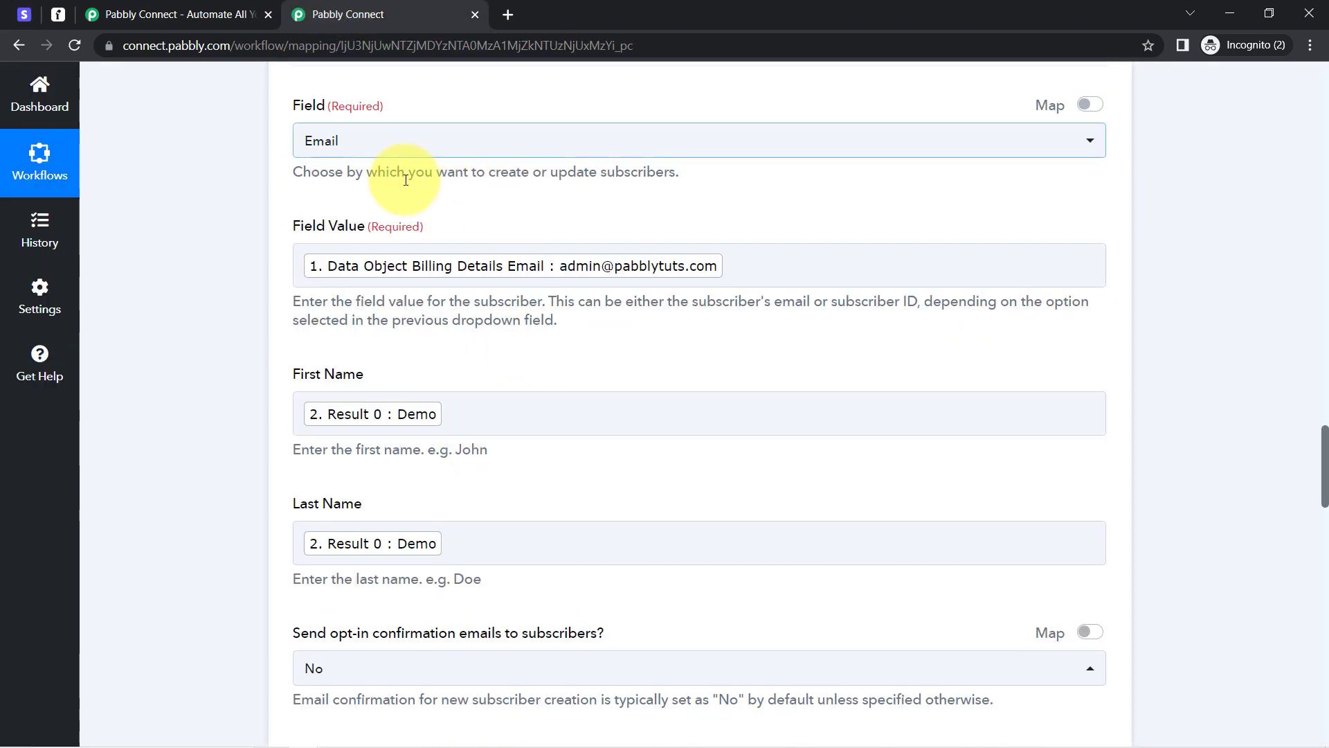
left_click(416, 414)
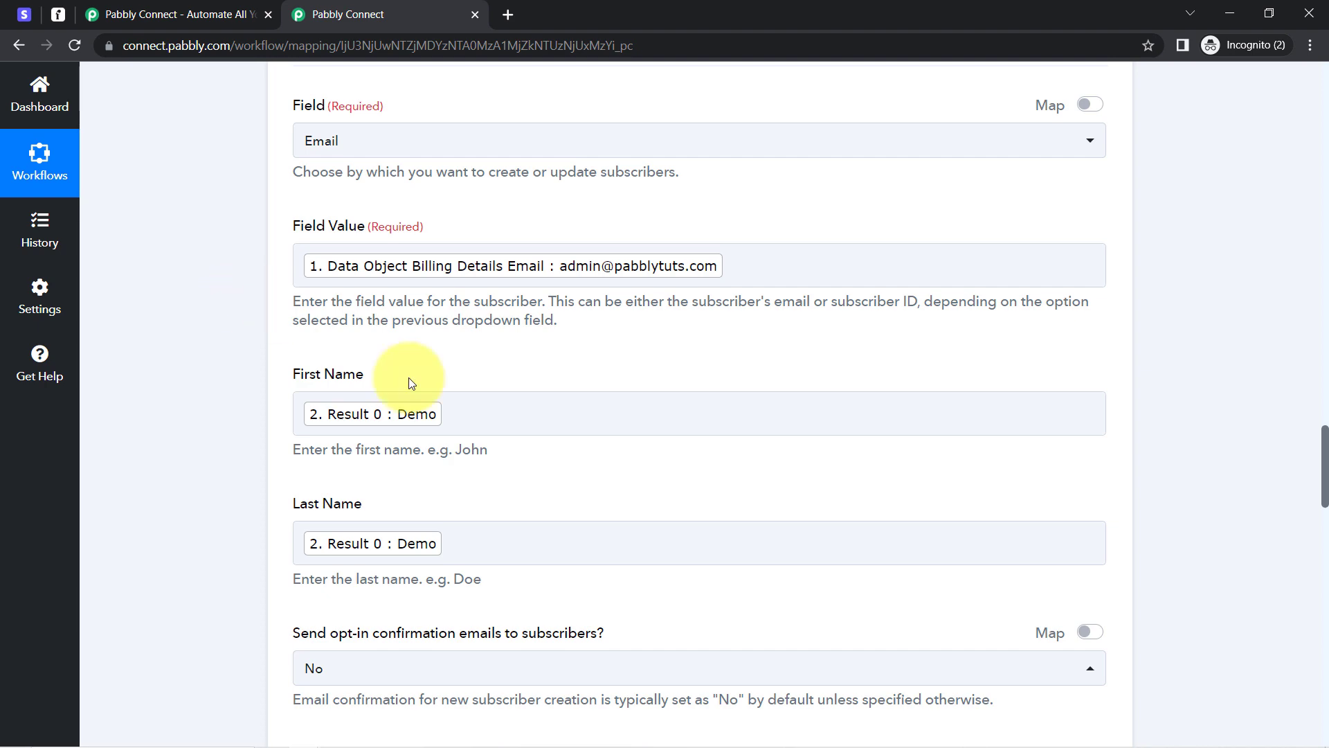
Step: Delete the Stripe Retrieve a Payment Intent action that follows the Flodesk action
left_click_drag(1325, 451, 1325, 533)
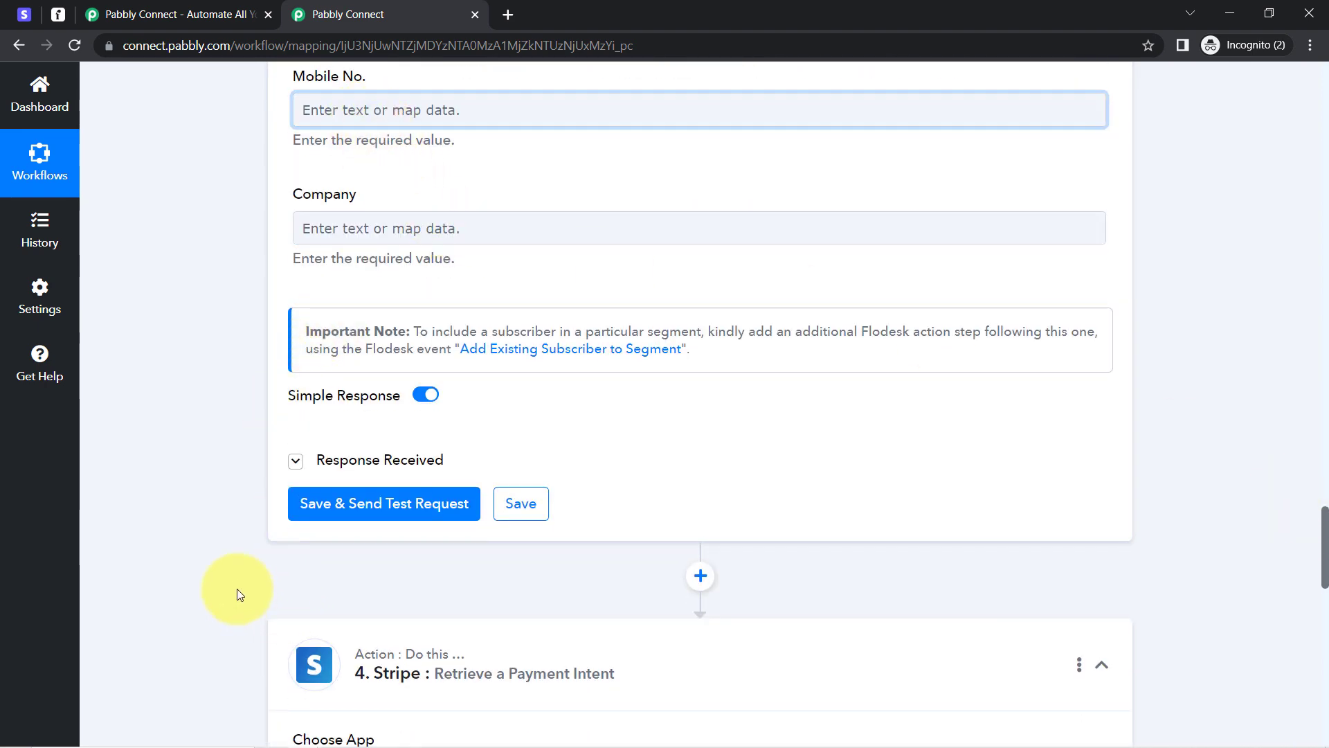
left_click(1080, 666)
left_click(952, 524)
left_click(613, 493)
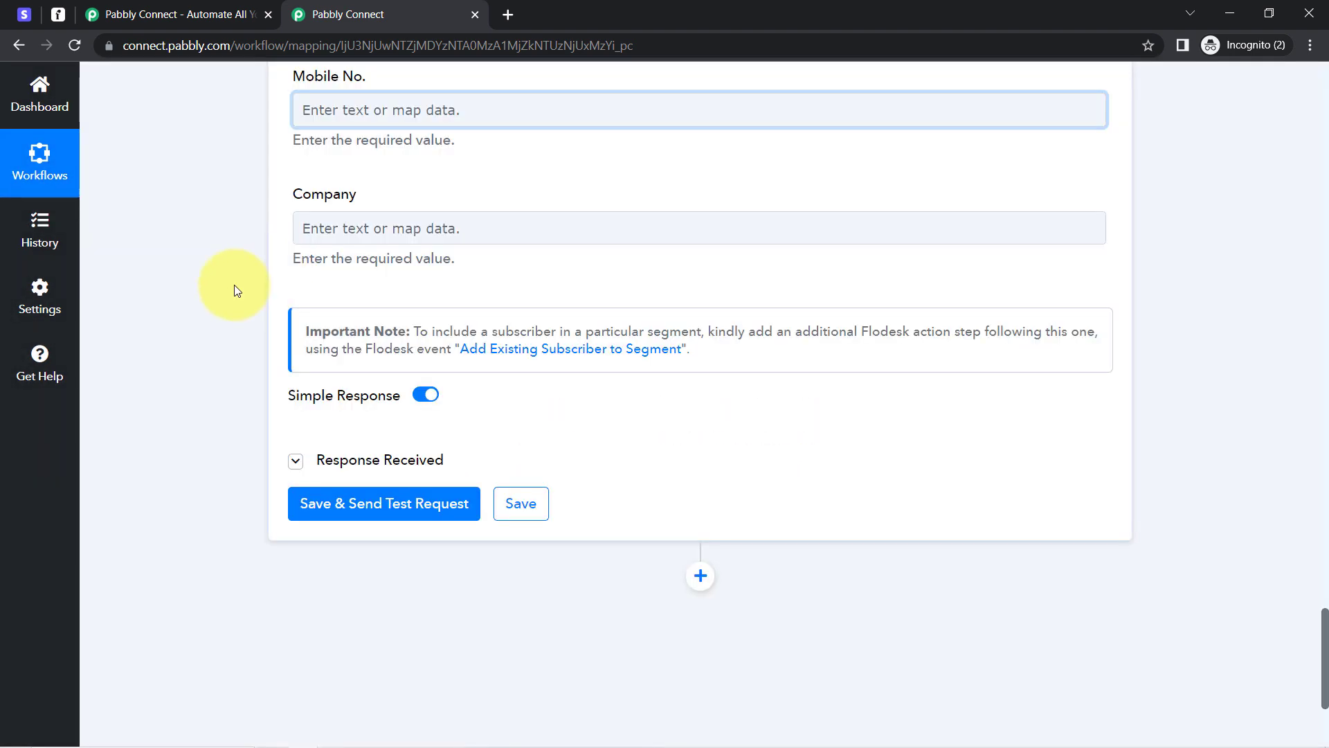
Step: Browse the Stripe New Charge fields offered for Mobile No., including the payment method details, without mapping any
left_click(396, 106)
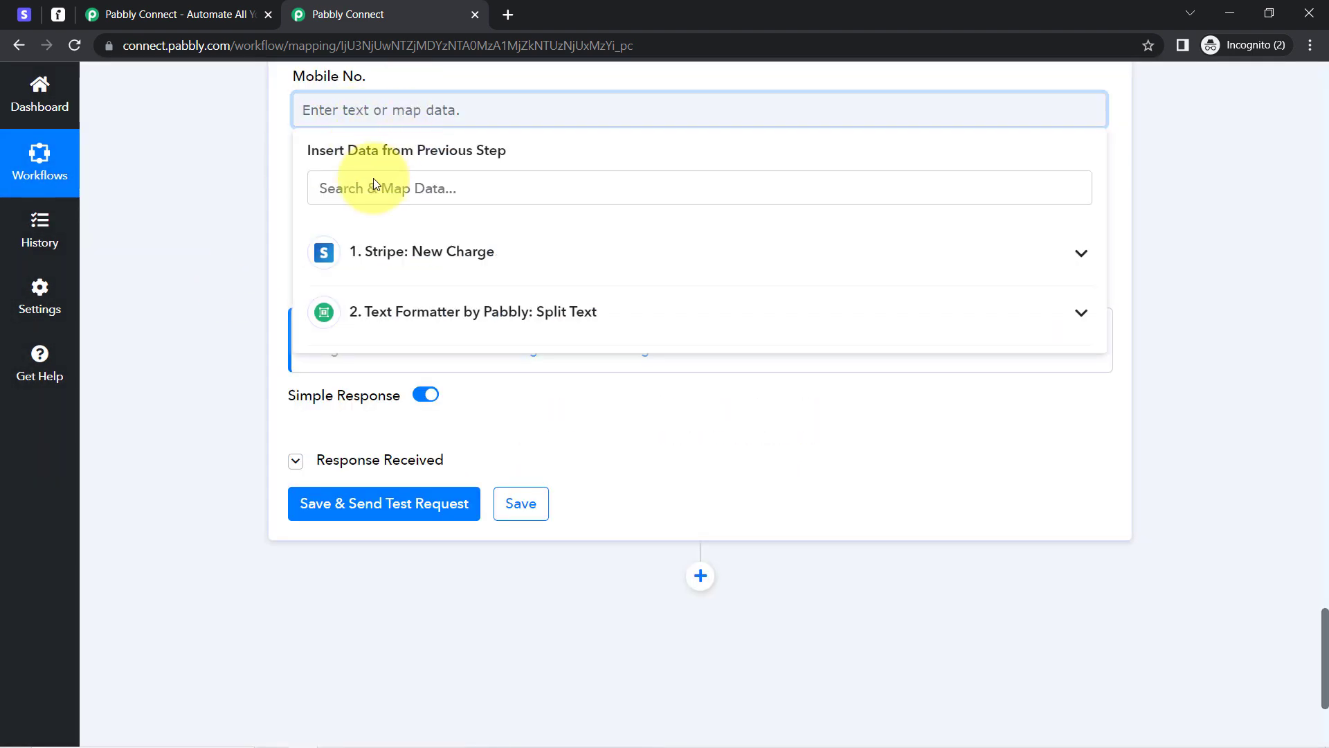
left_click(418, 250)
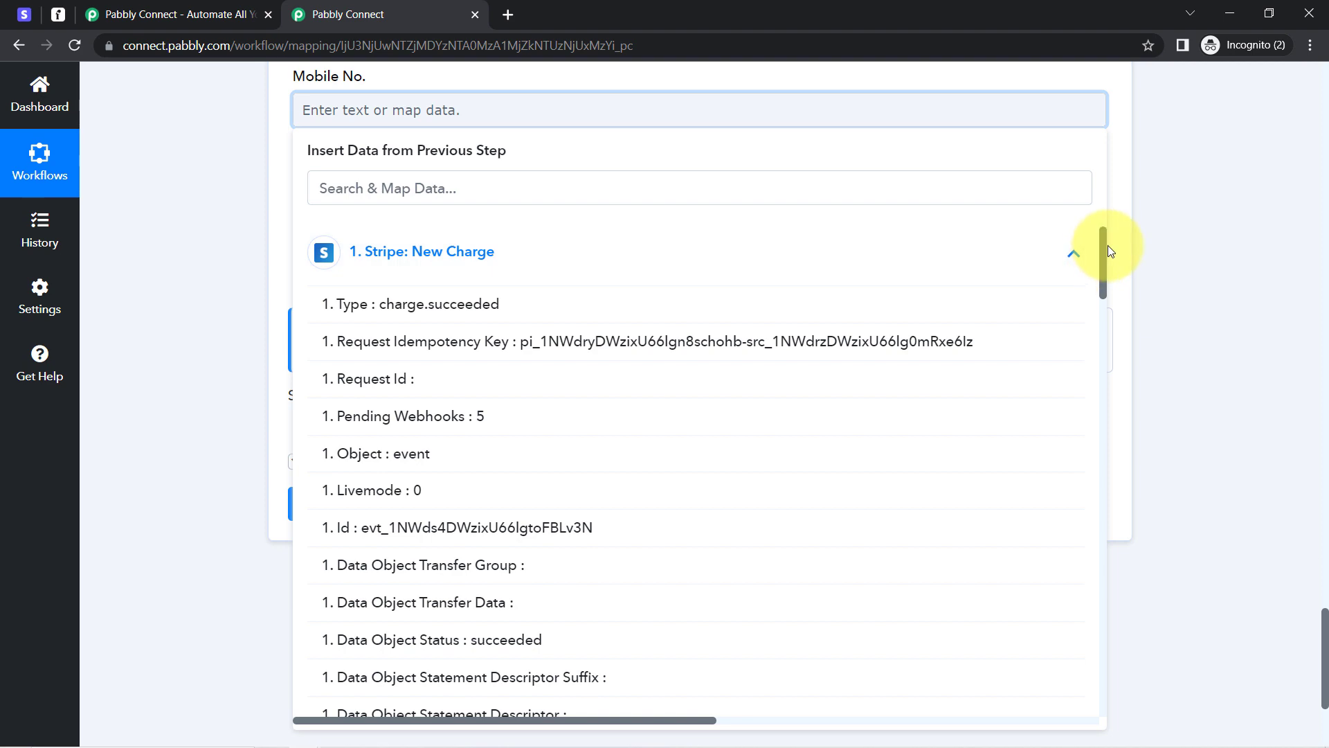
left_click_drag(1103, 245, 1108, 403)
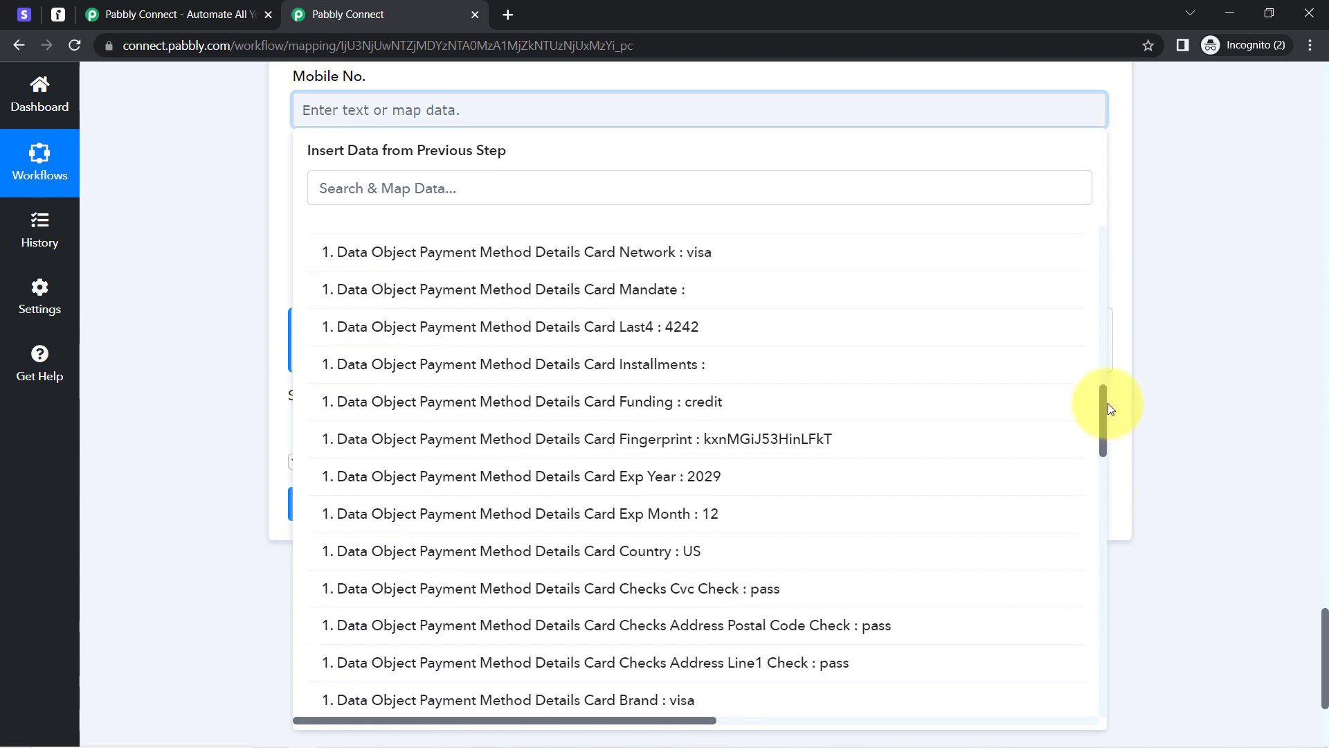
left_click(261, 148)
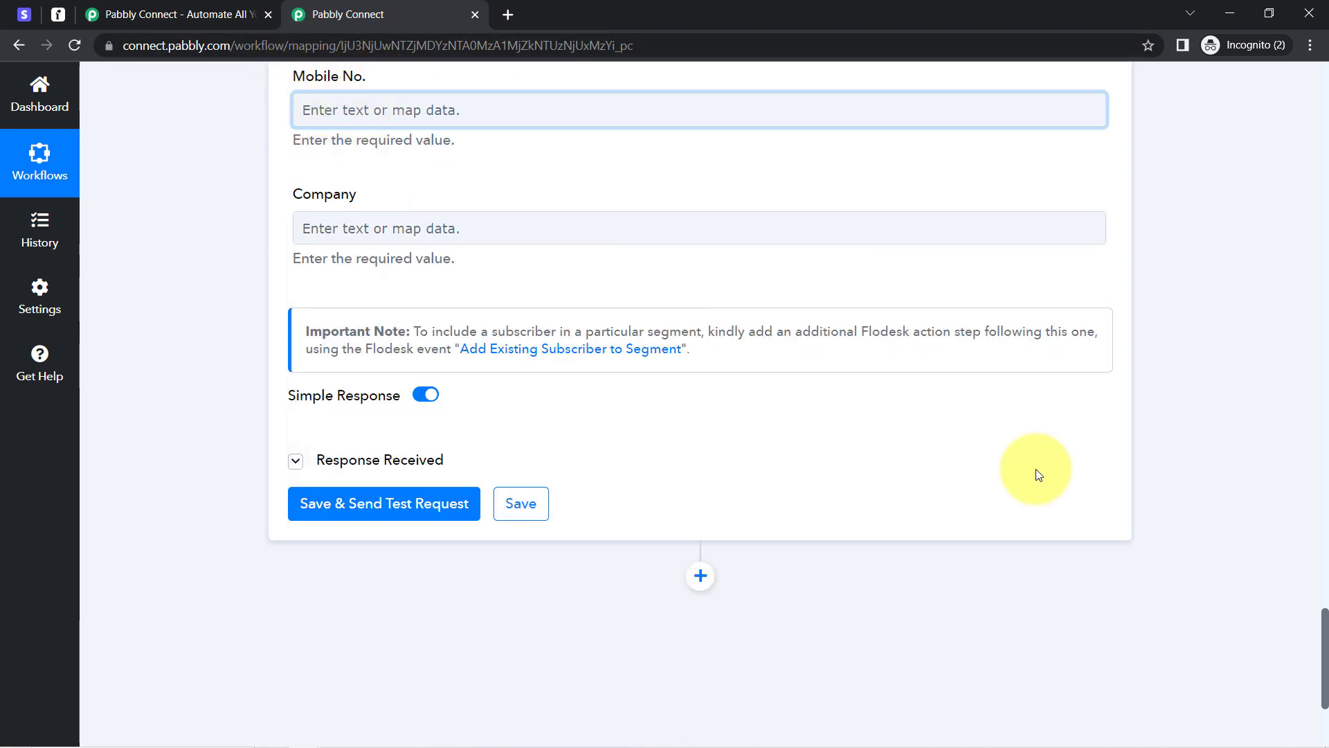
Step: Add a Stripe action between the Text Formatter Split Text step and the Flodesk action
left_click_drag(1326, 641, 1302, 444)
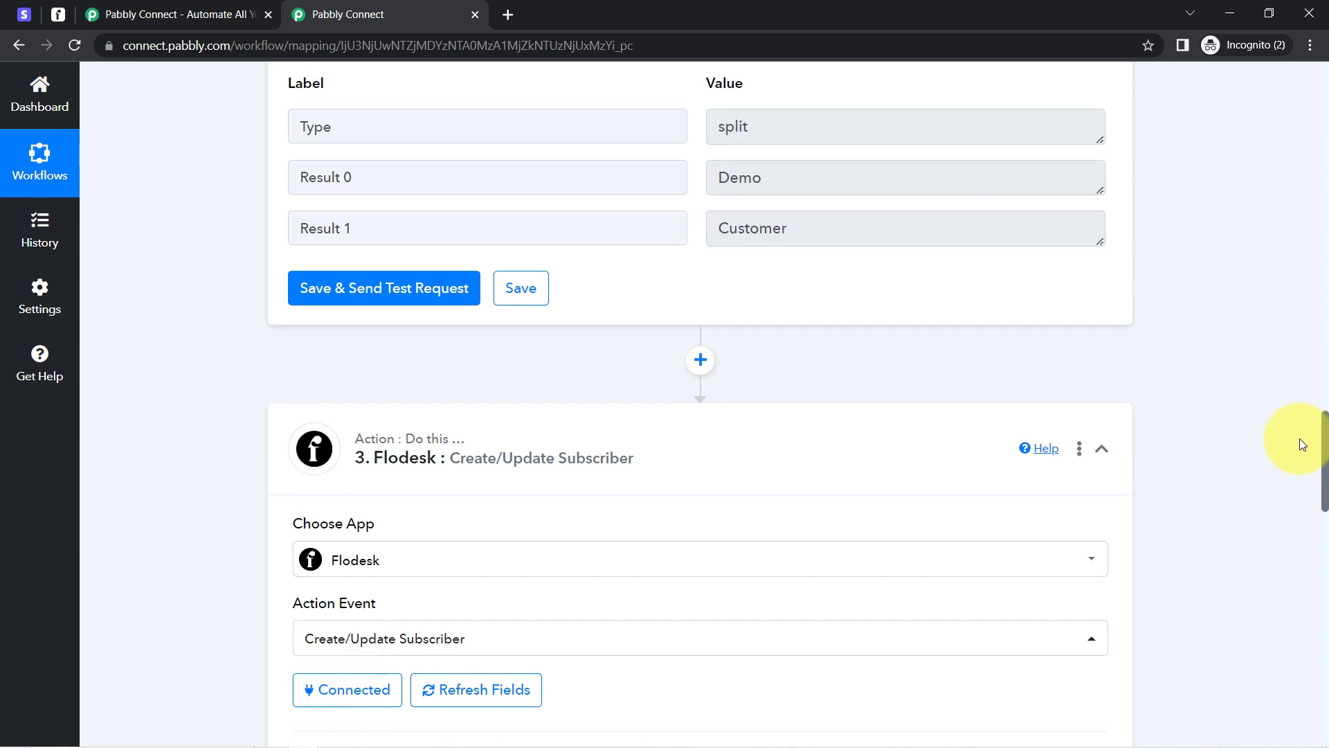
left_click(700, 359)
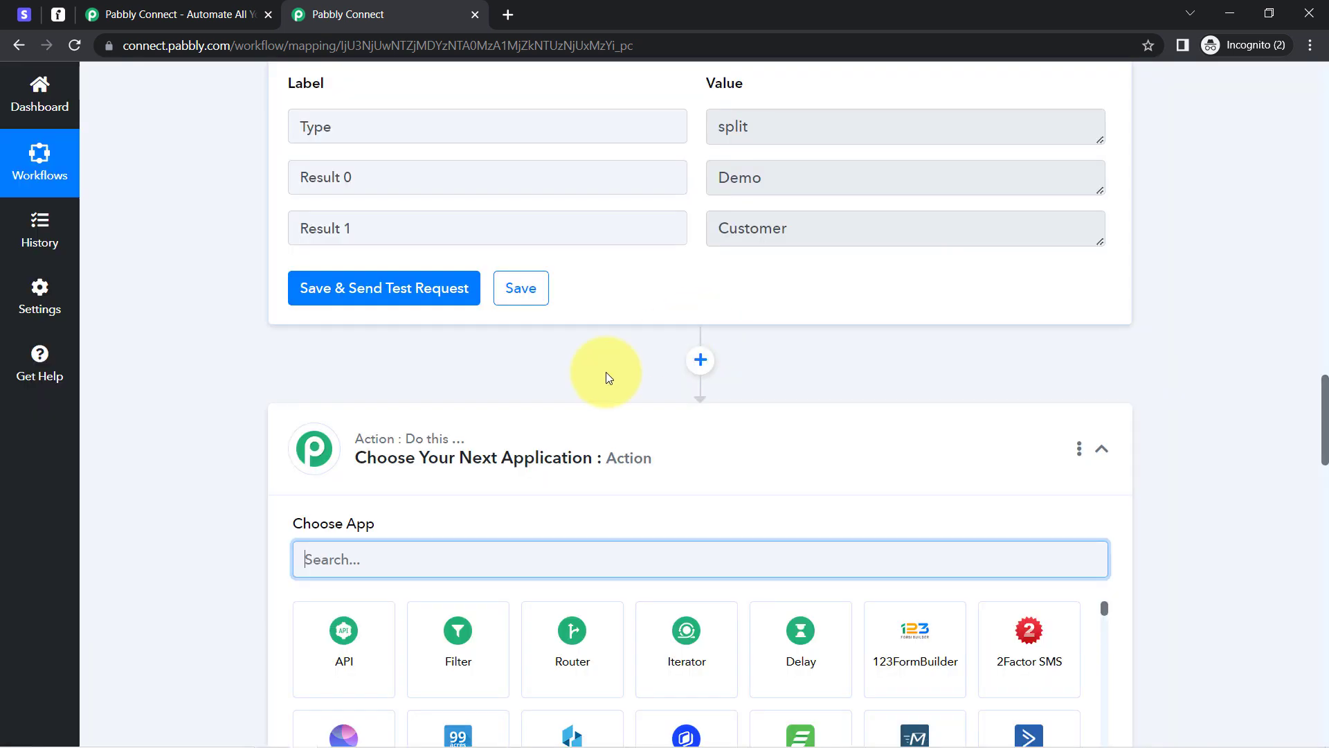
type("stri")
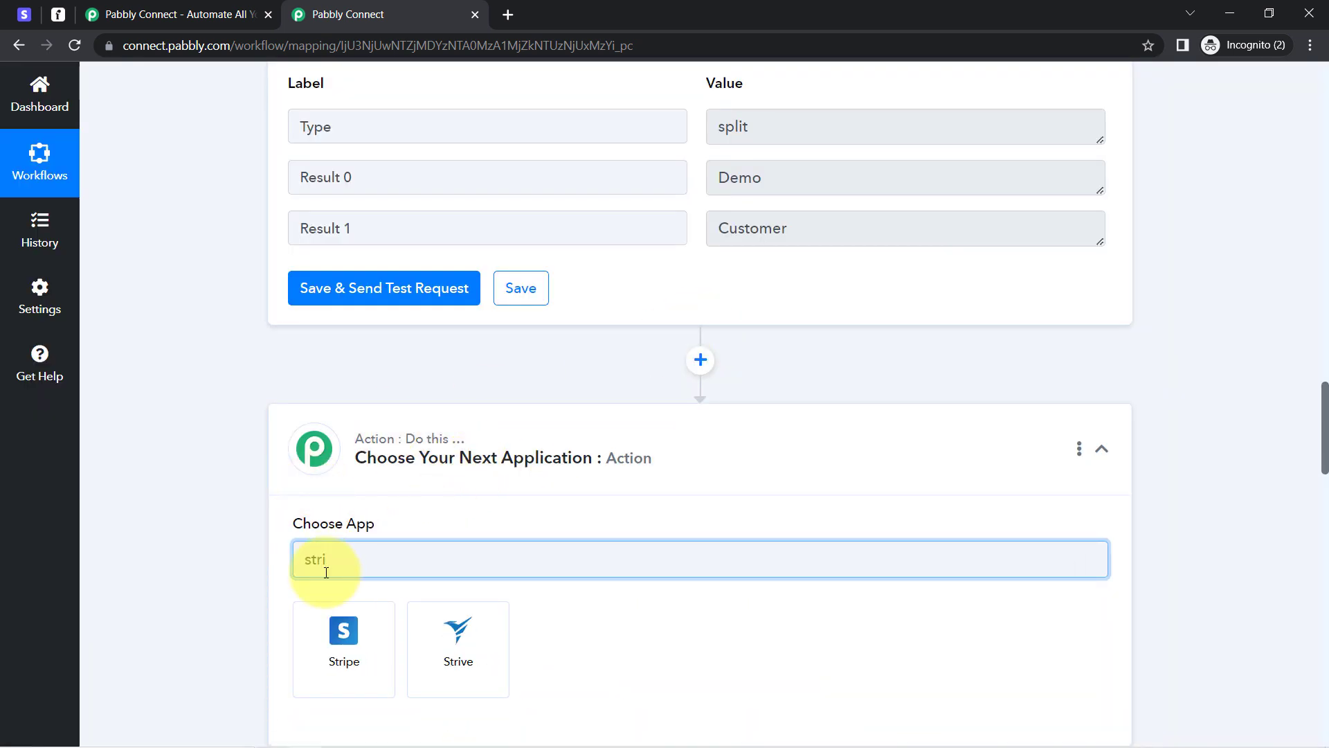
left_click(347, 629)
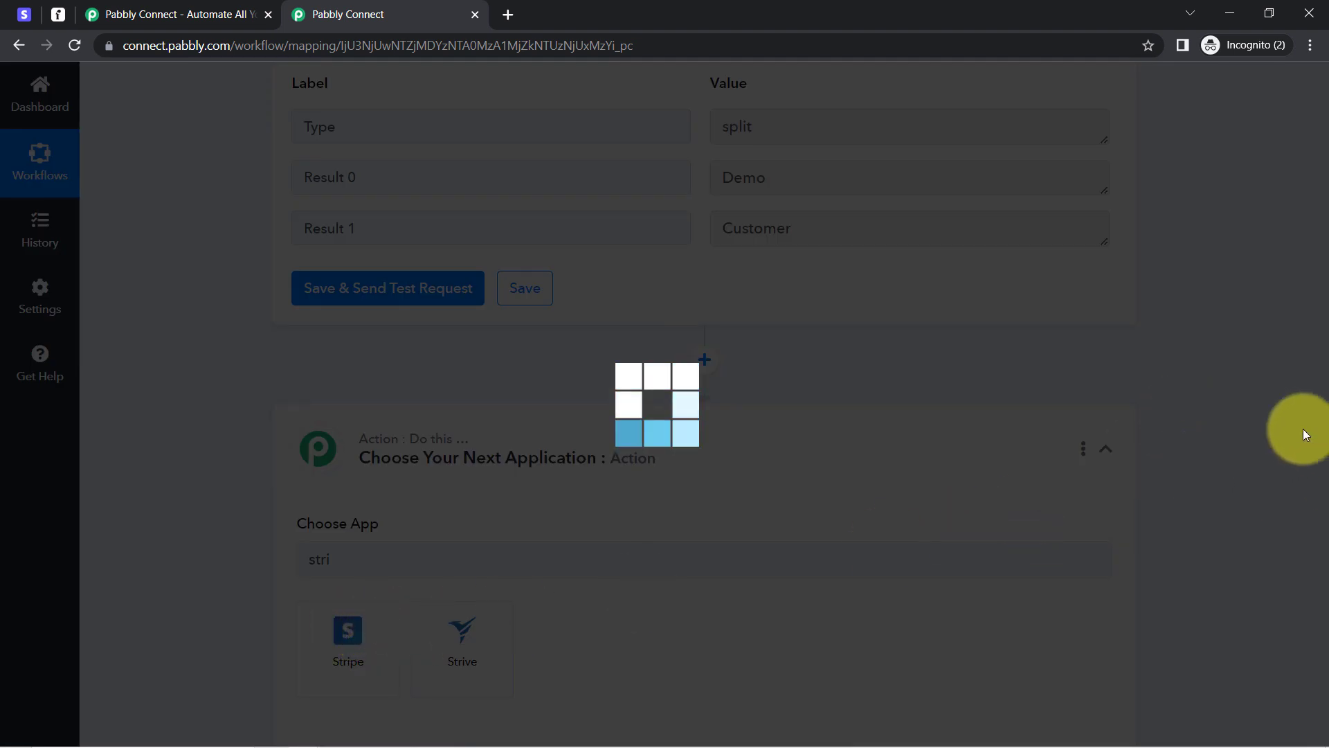
scroll(1324, 440, "down", 4)
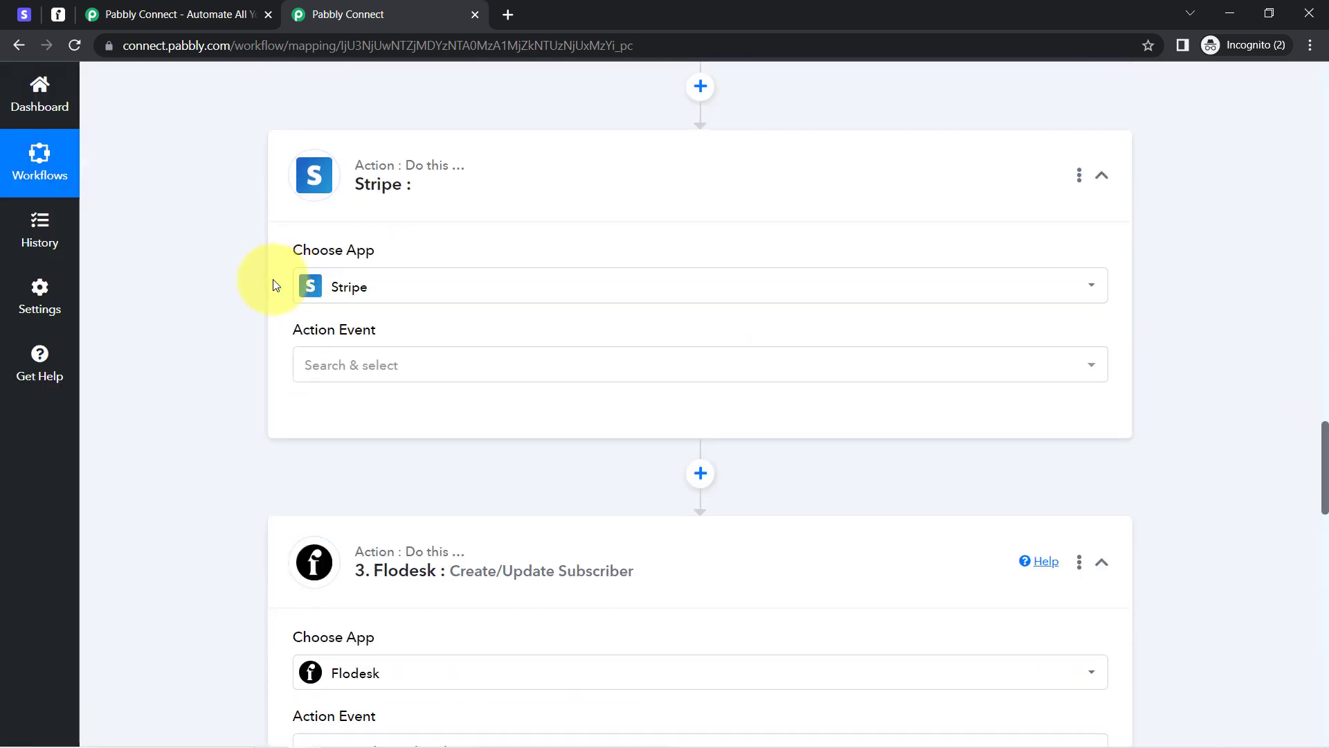
Step: Set the new Stripe action's event to Retrieve a Customer by ID and connect it with the existing connection Stripe #5
left_click(329, 372)
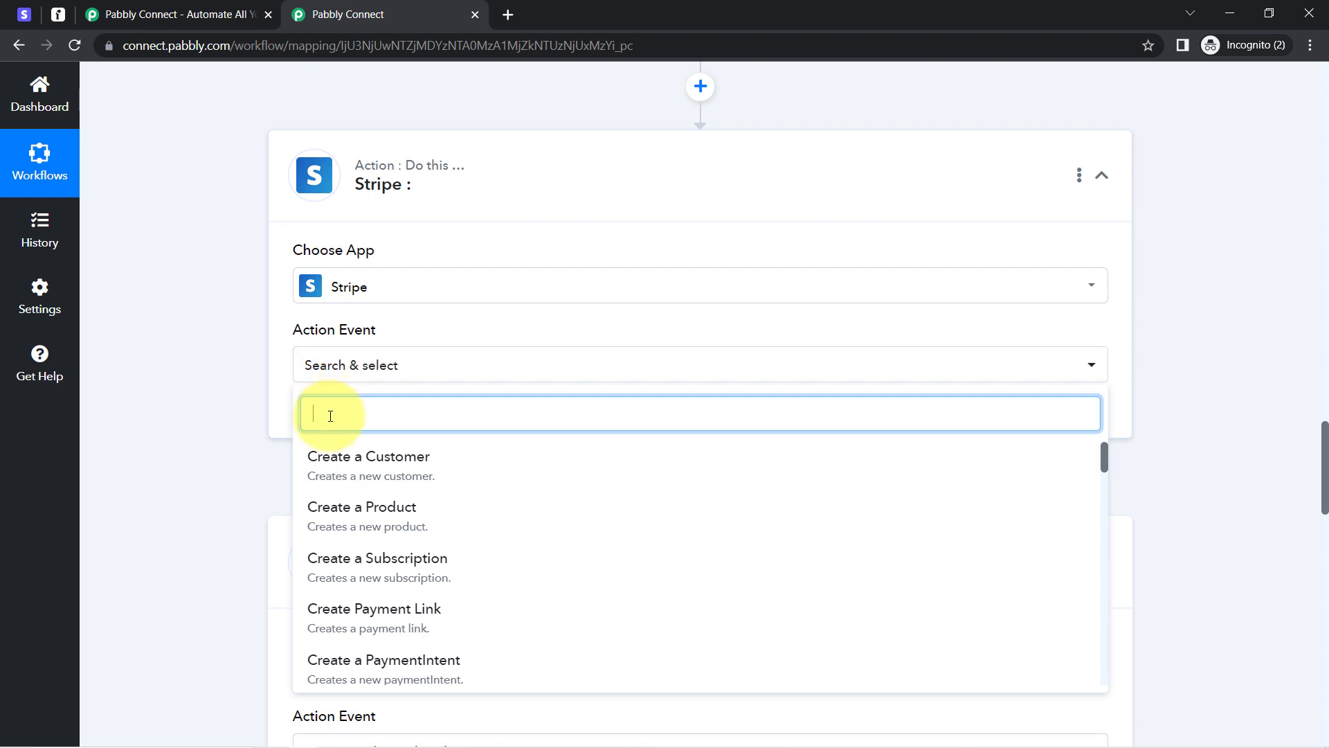
type("ret")
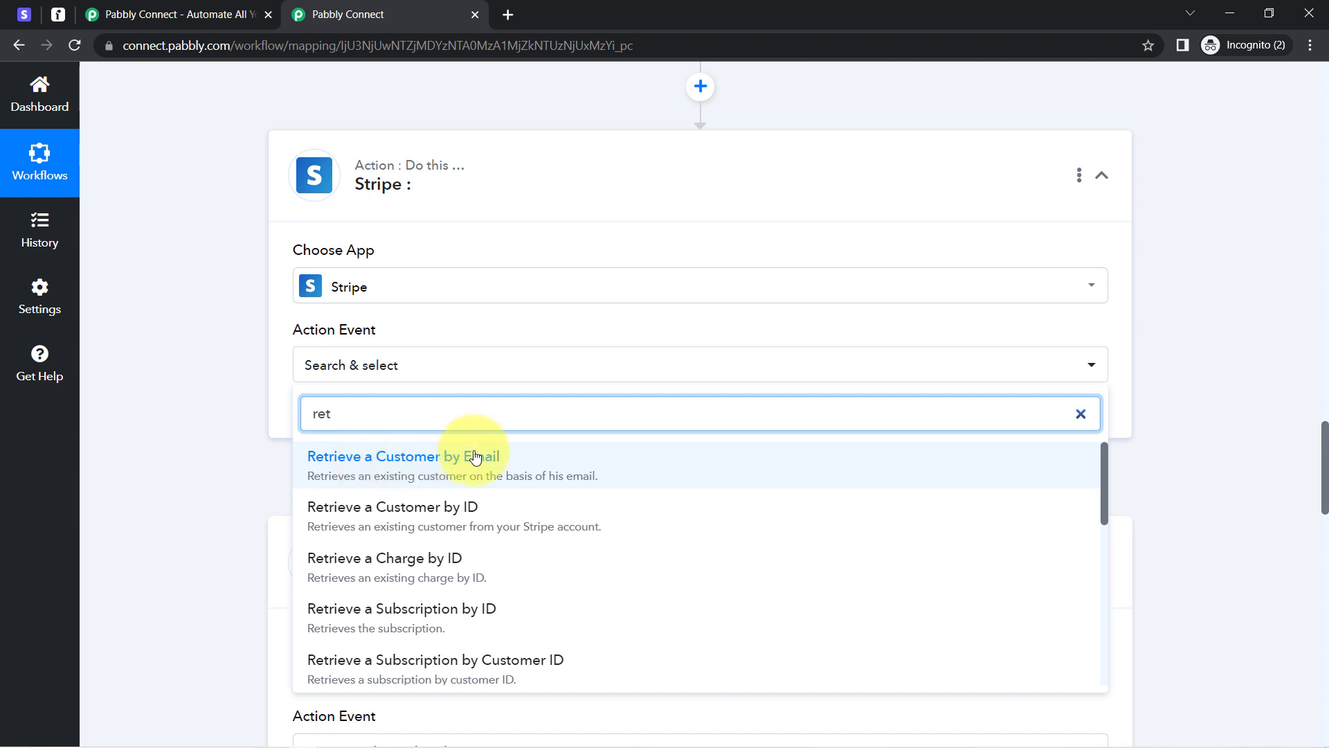
left_click(444, 515)
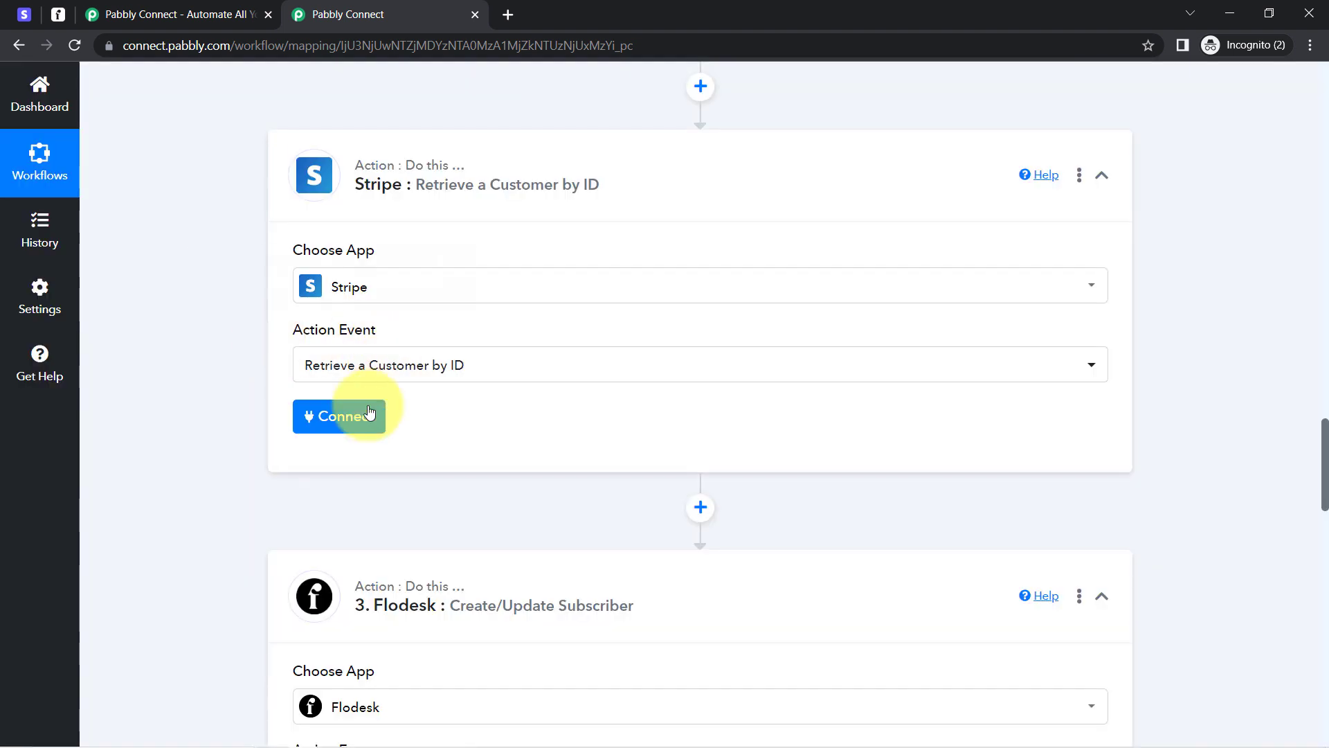
left_click(362, 417)
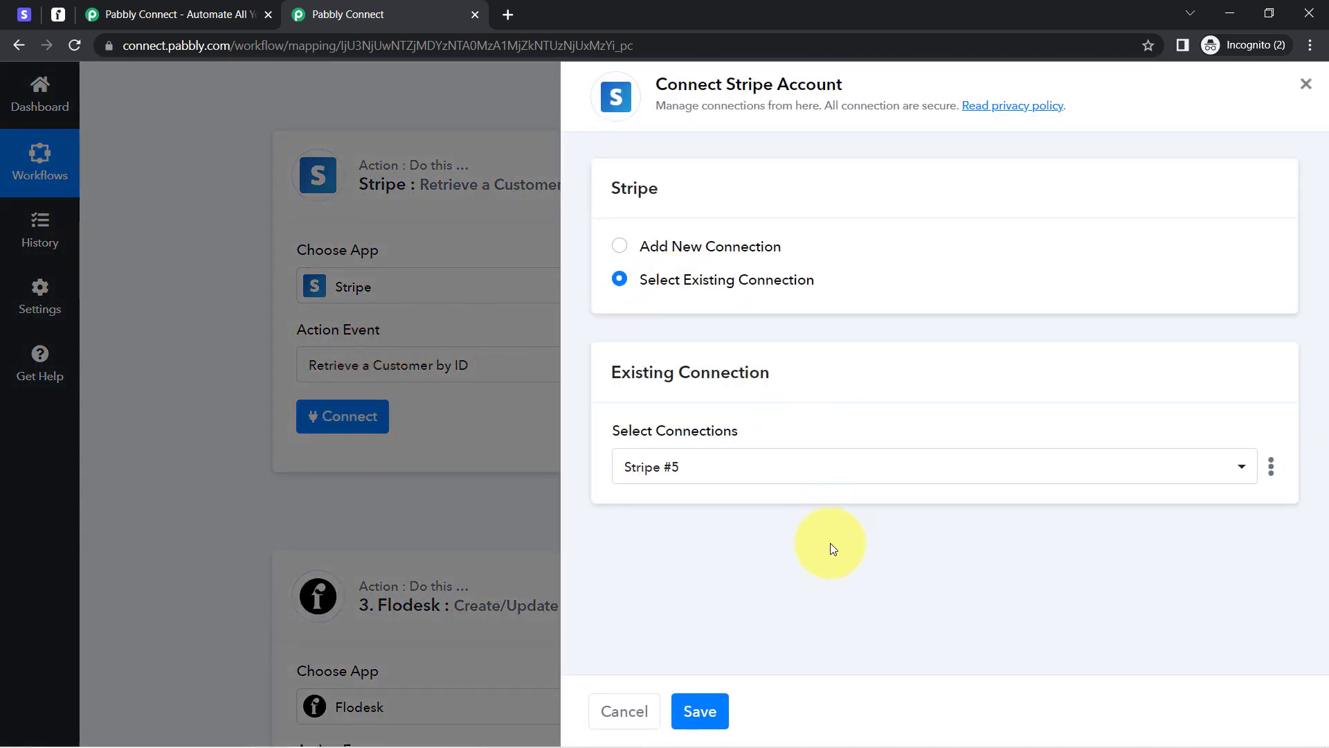
left_click(690, 708)
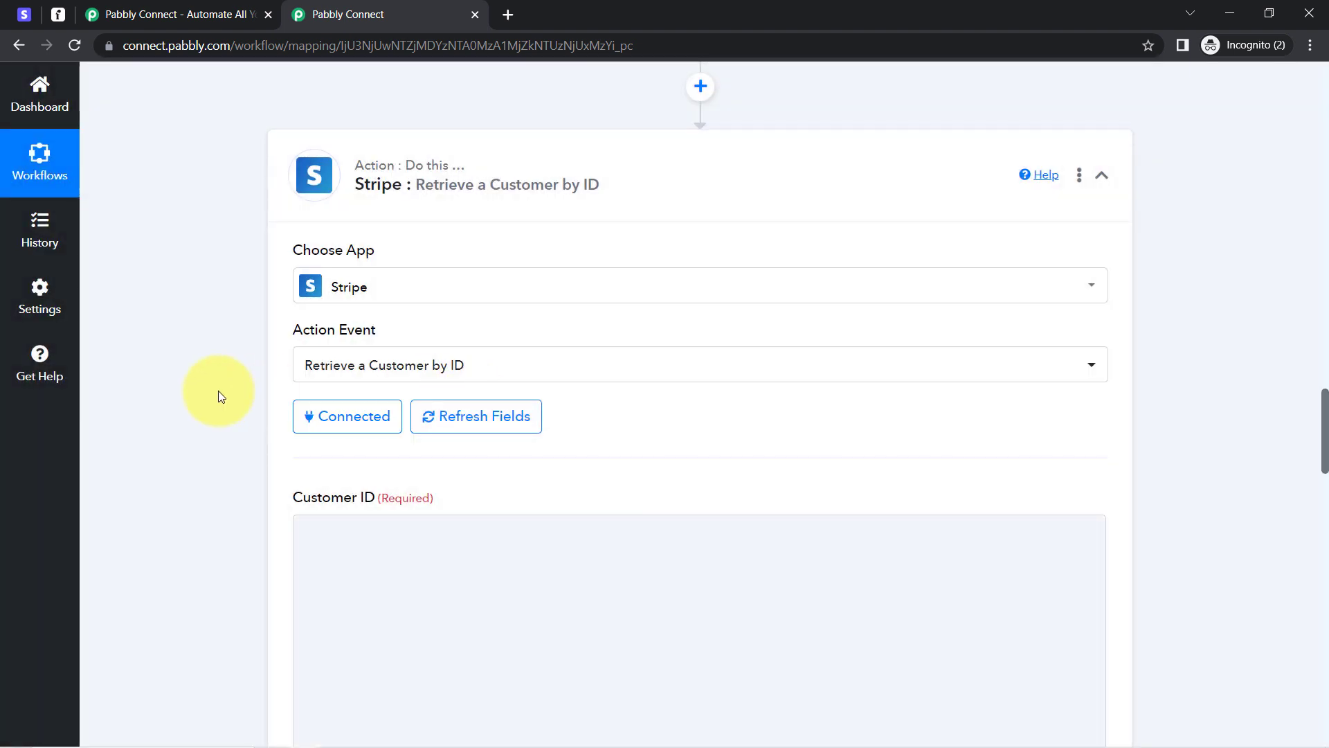
Step: Map the Stripe action's Customer ID to Data Object Customer from the New Charge step
scroll(1316, 443, "down", 3)
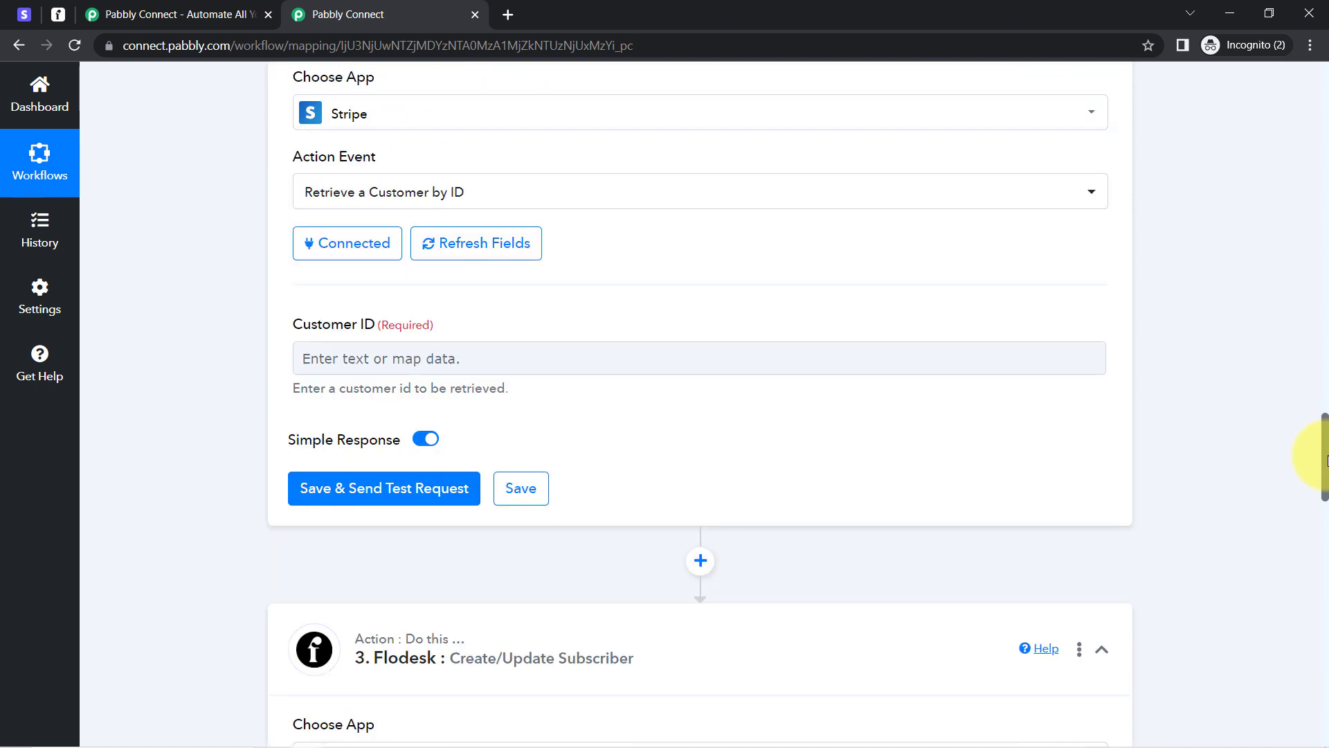
left_click(340, 311)
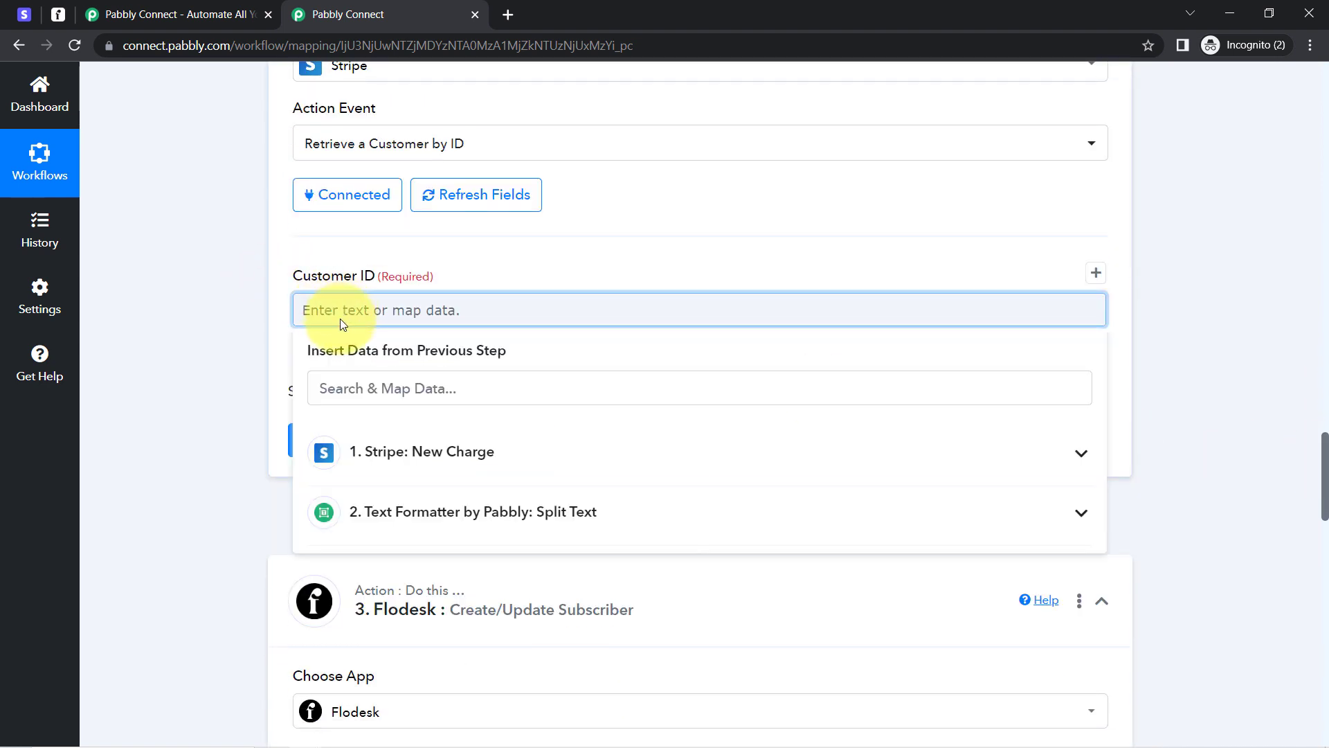
left_click(359, 393)
left_click(374, 453)
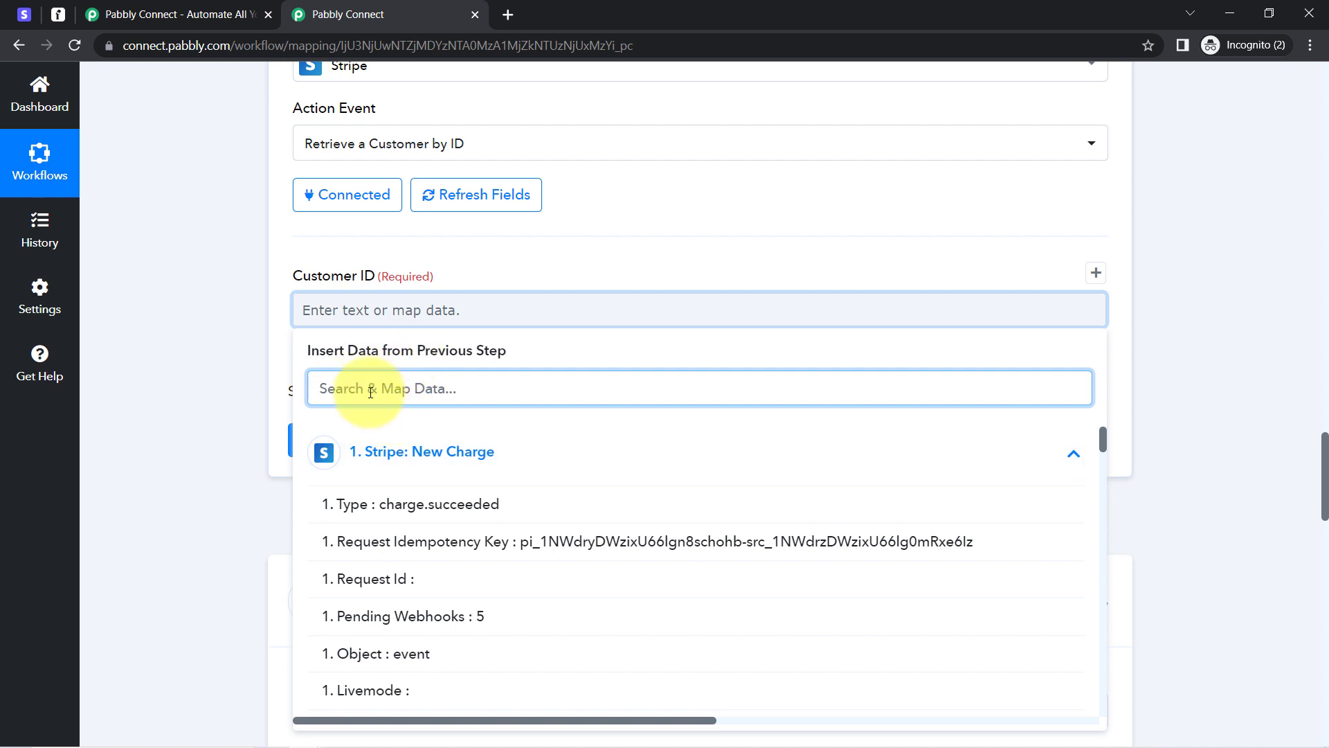
type("id")
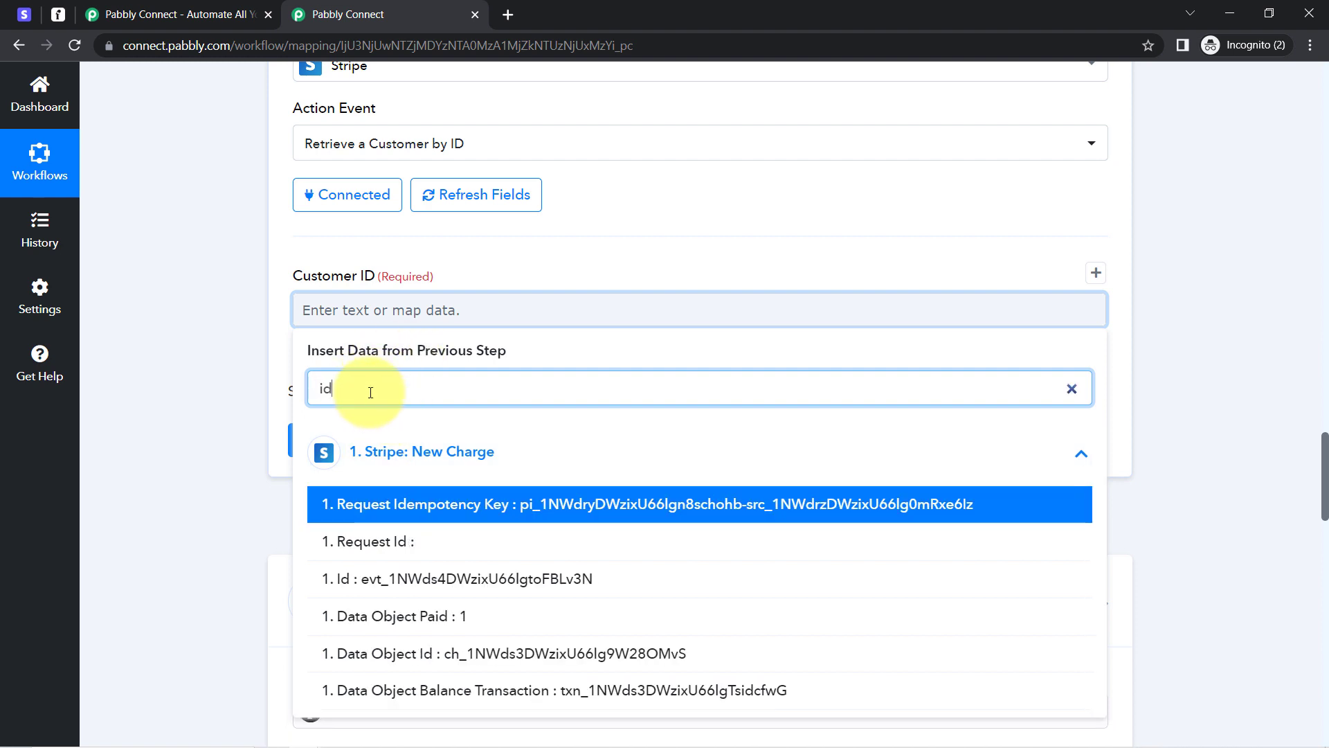
key("BackSpace")
key("BackSpace")
type("cus")
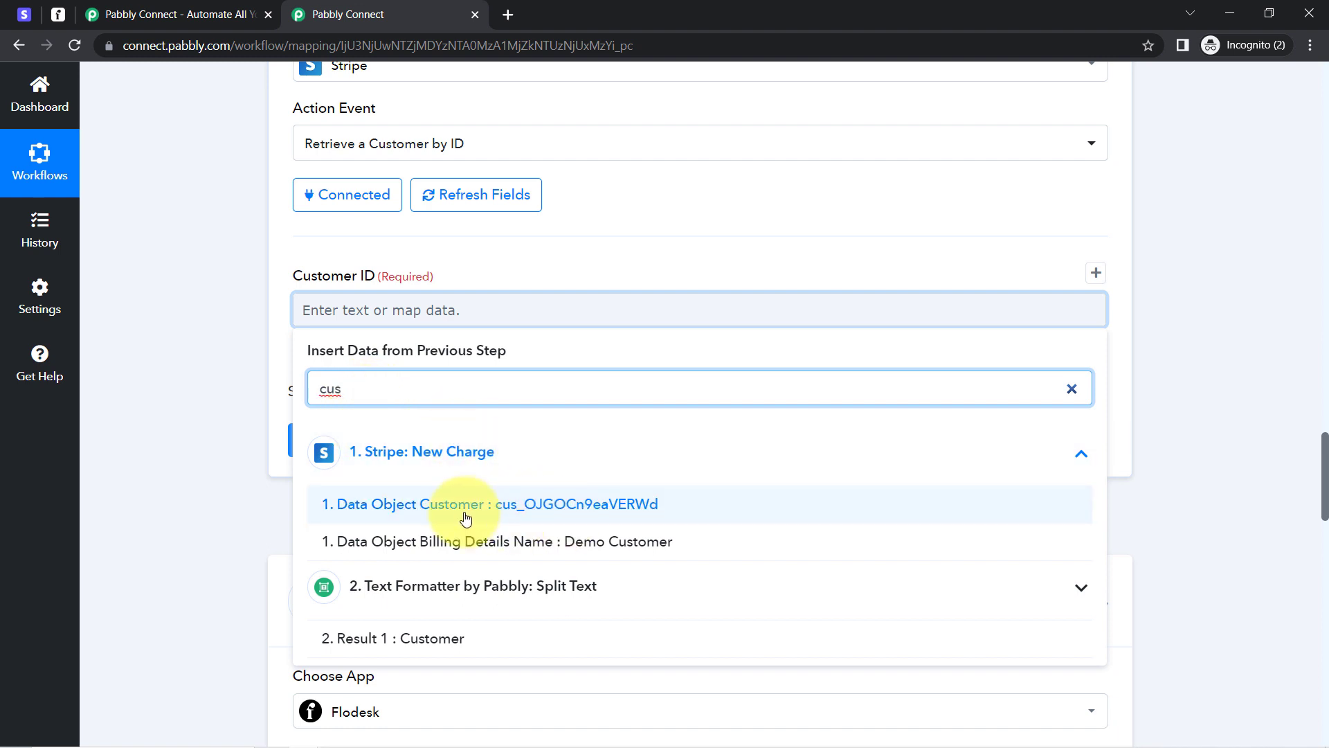
left_click(368, 504)
left_click(176, 411)
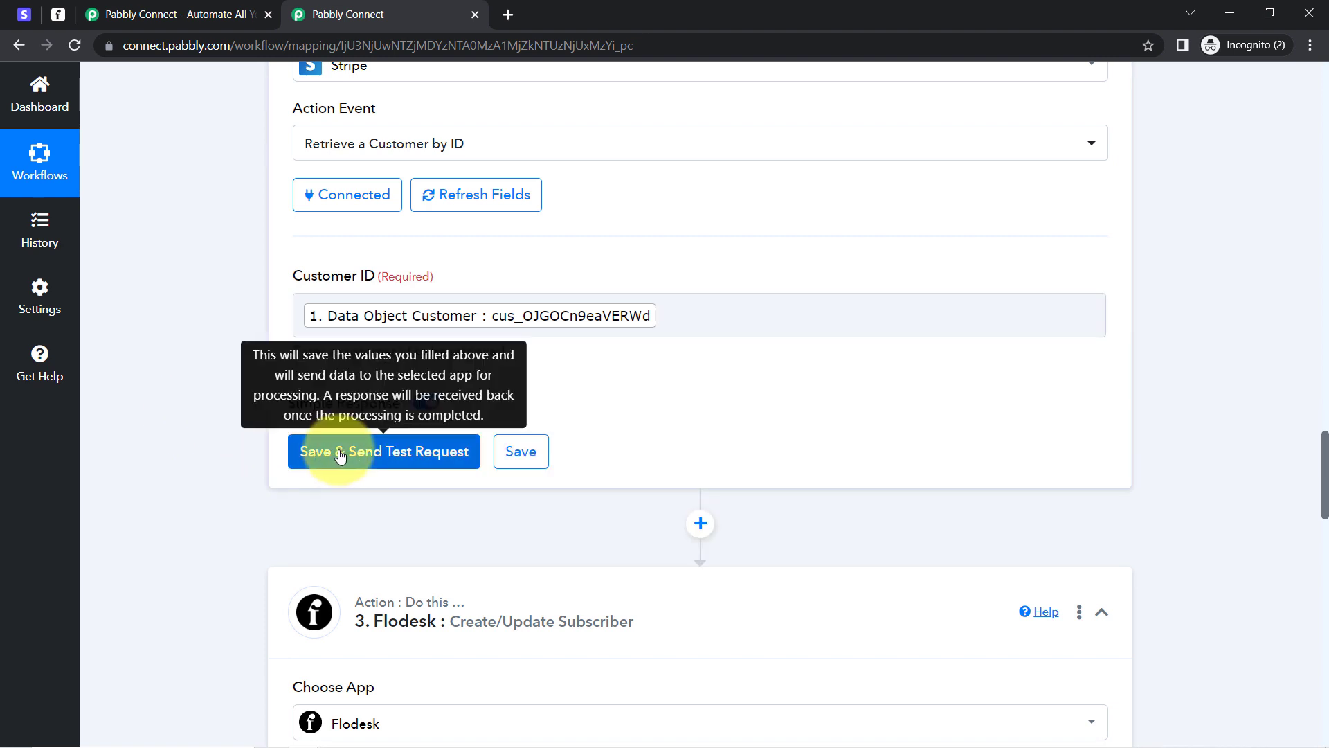
Step: Save the Retrieve a Customer by ID action with a test request and check the Phone value in its response
left_click(339, 452)
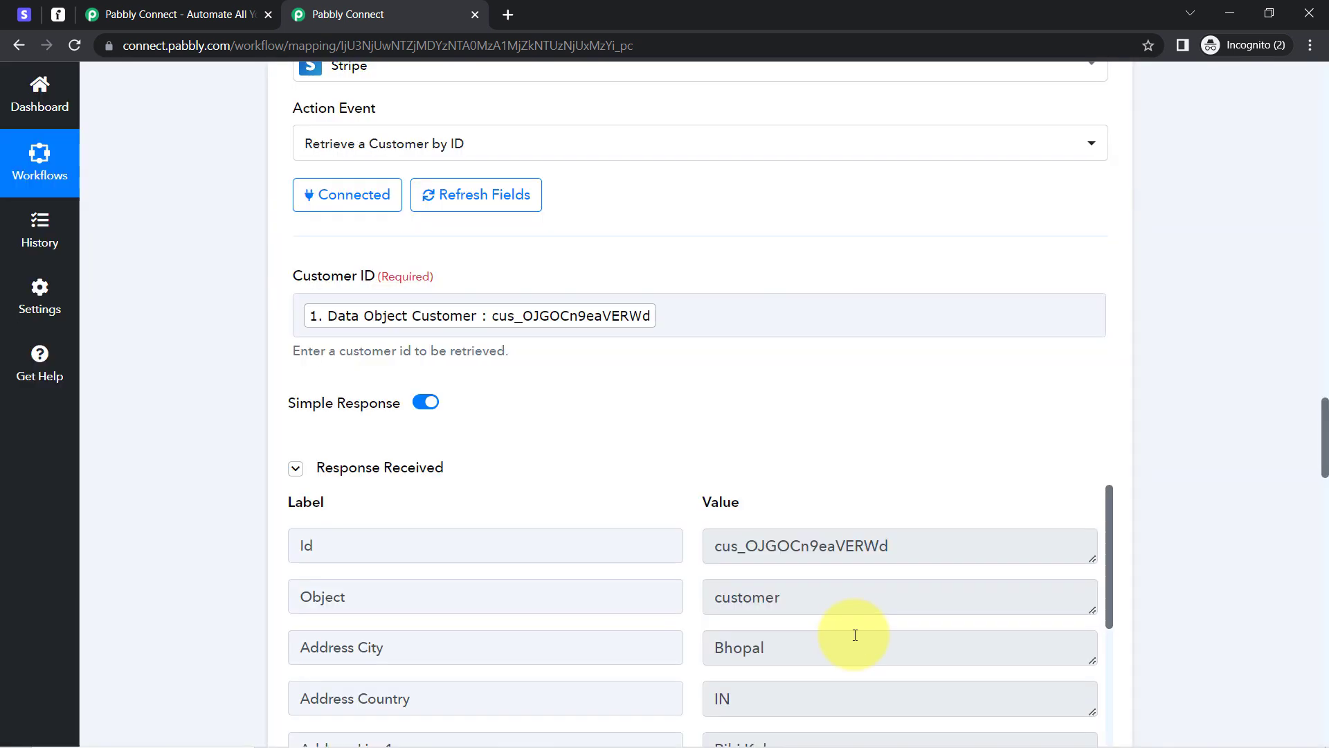
left_click_drag(1323, 443, 1322, 478)
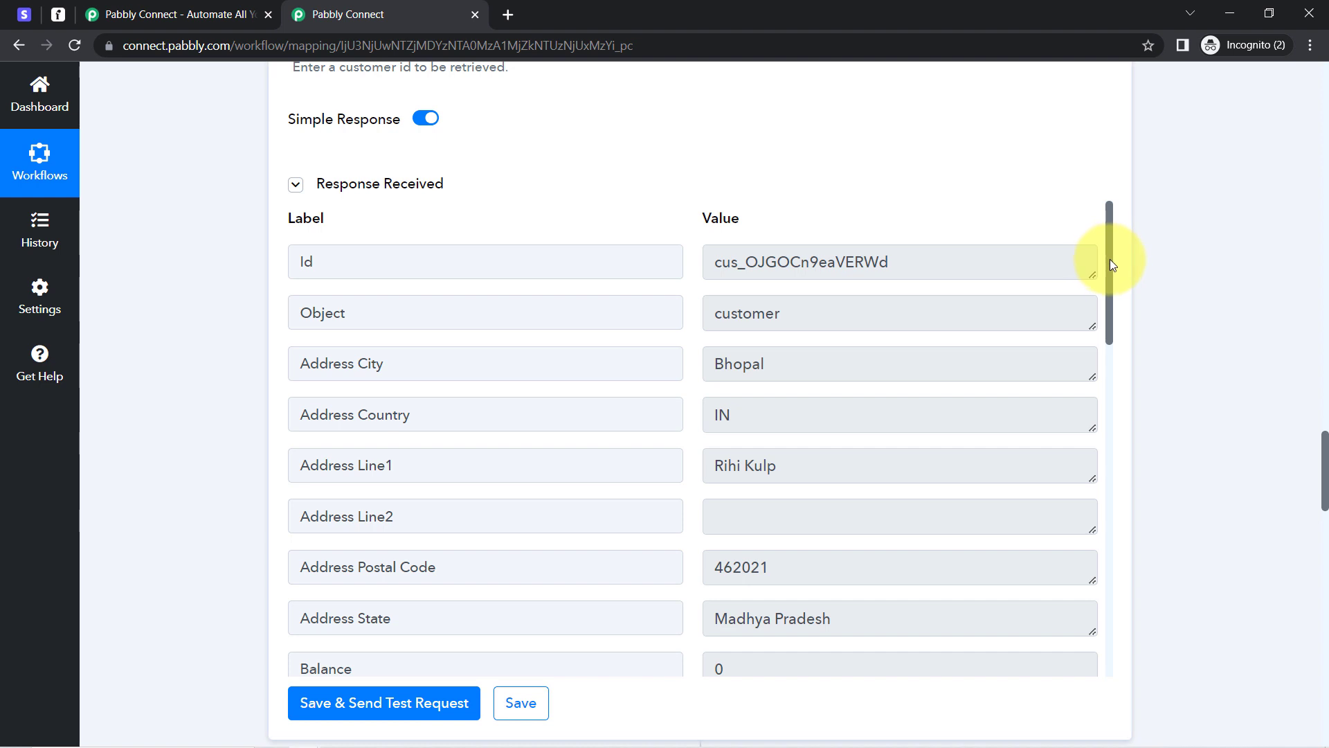
left_click_drag(1110, 259, 1125, 586)
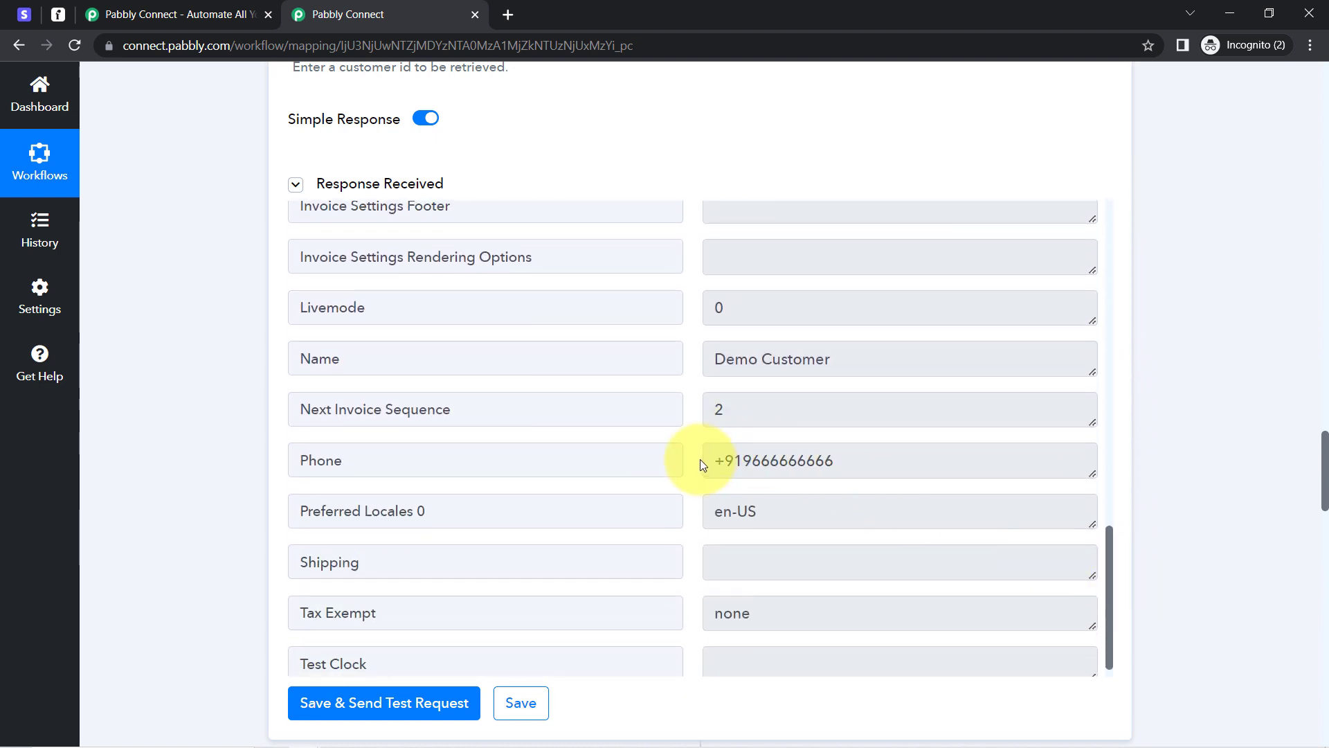
left_click_drag(724, 460, 830, 471)
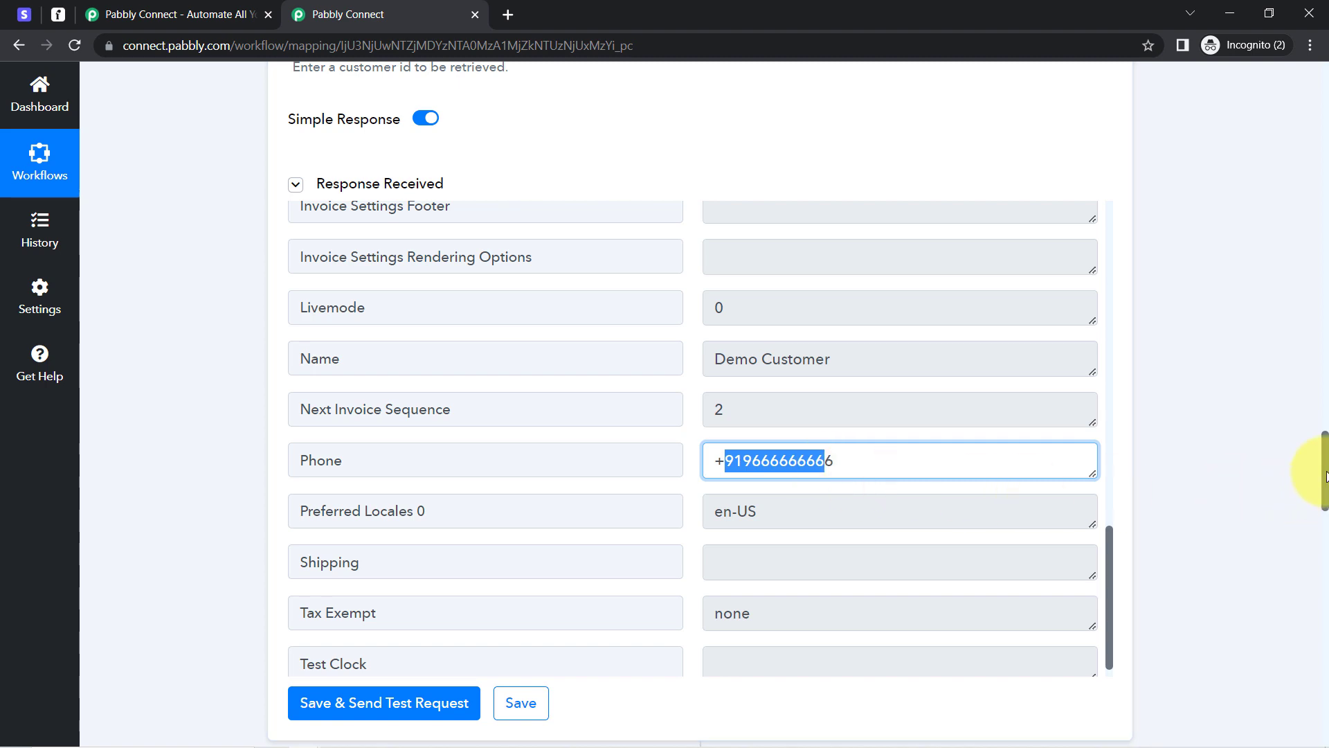
Step: Map the Flodesk Mobile No. field to Phone from the Retrieve a Customer by ID step
left_click_drag(1326, 476, 1296, 667)
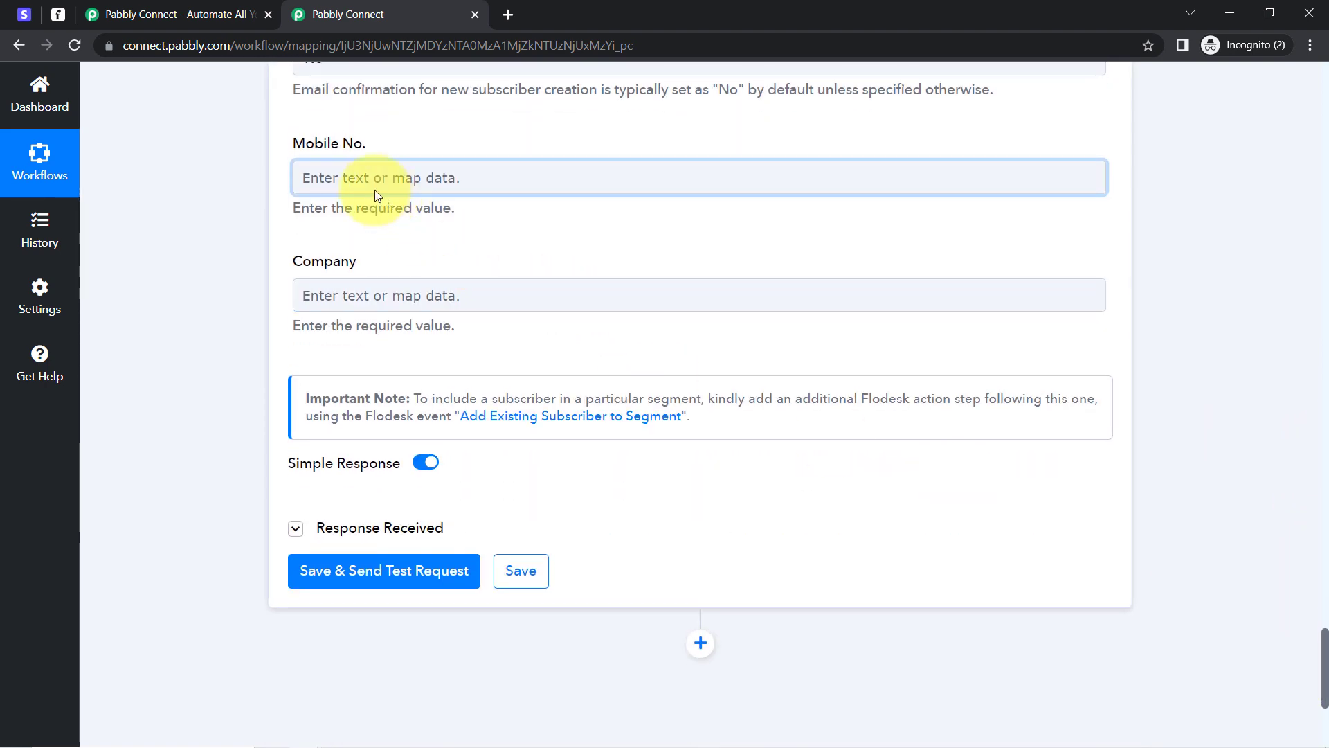
left_click(343, 176)
left_click(386, 433)
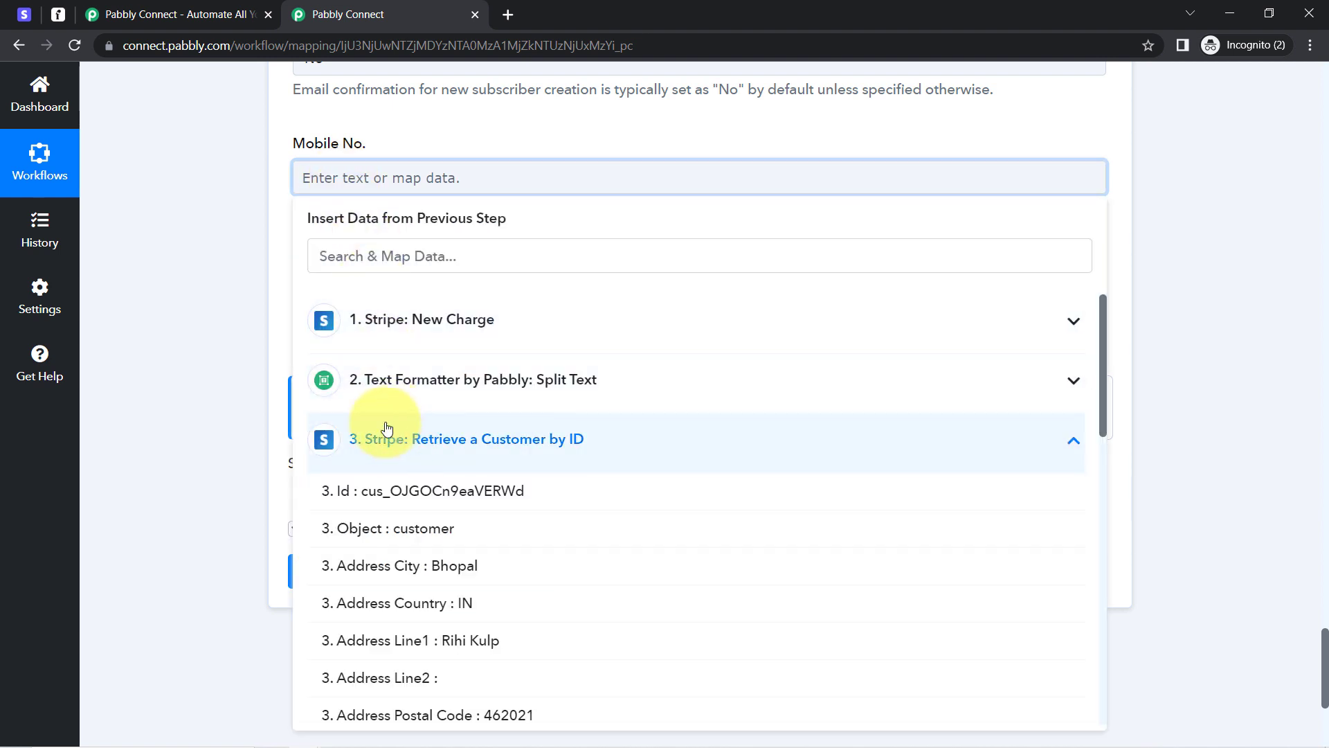
left_click(339, 250)
type("9")
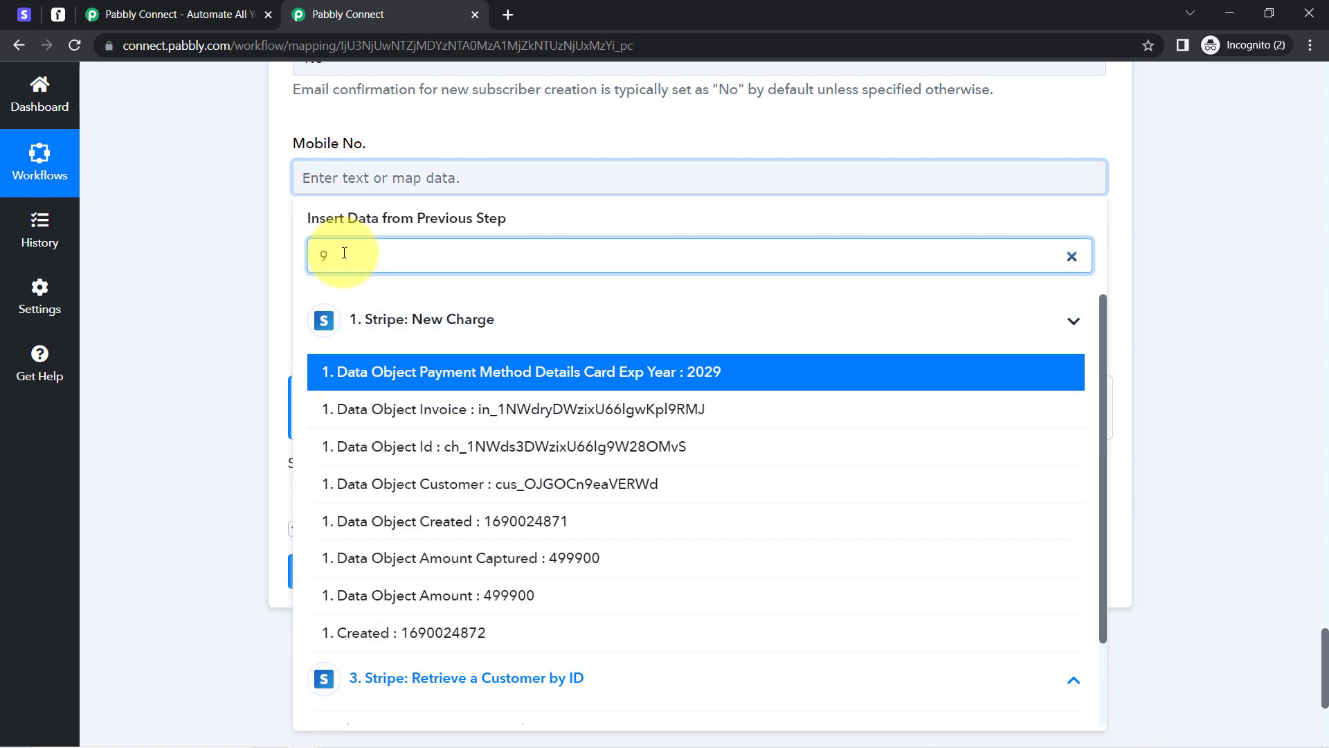
type("6")
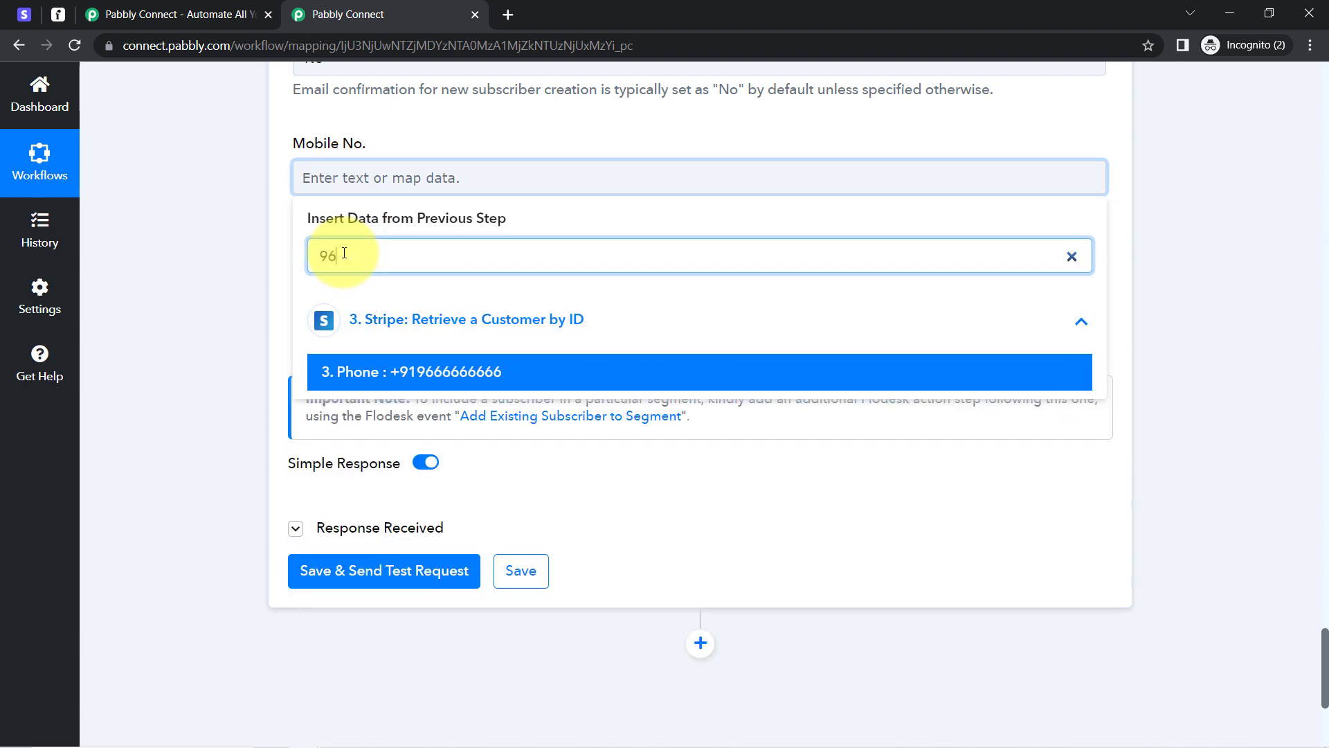
left_click(436, 374)
left_click(223, 345)
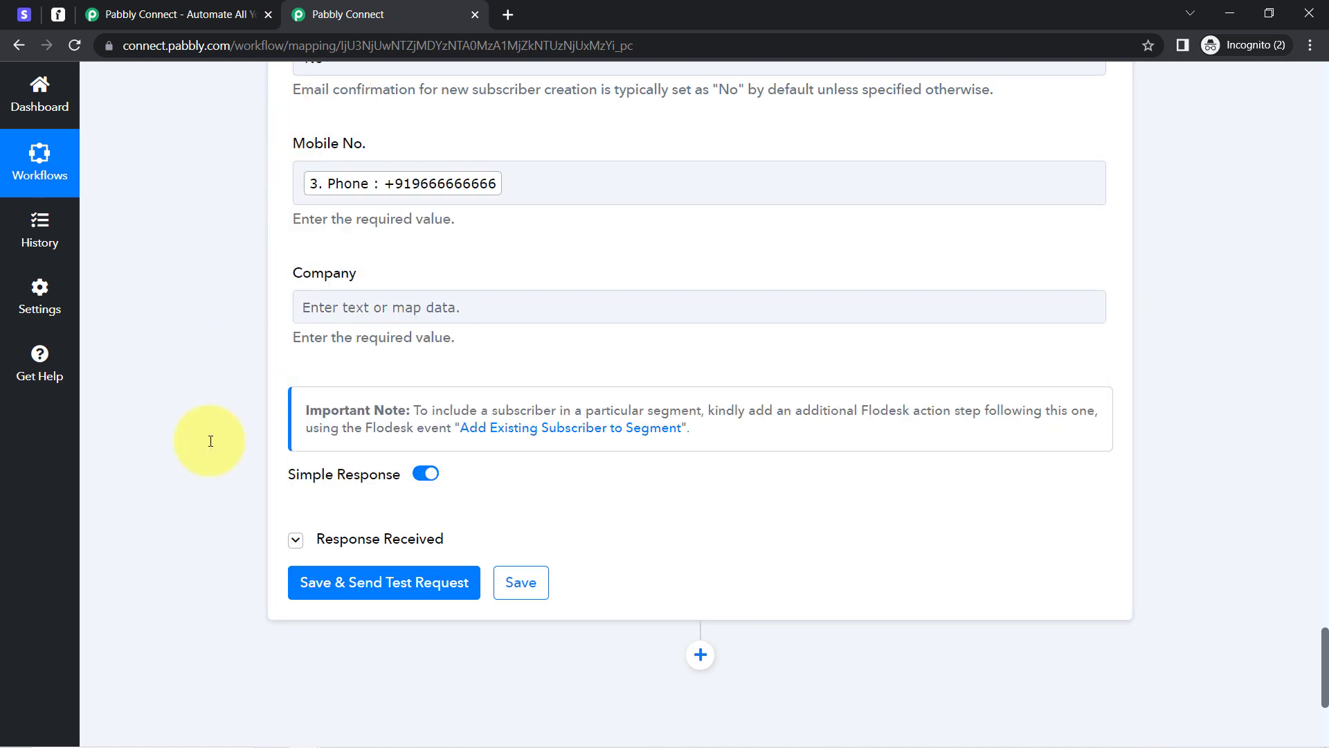
scroll(210, 441, "up", 1)
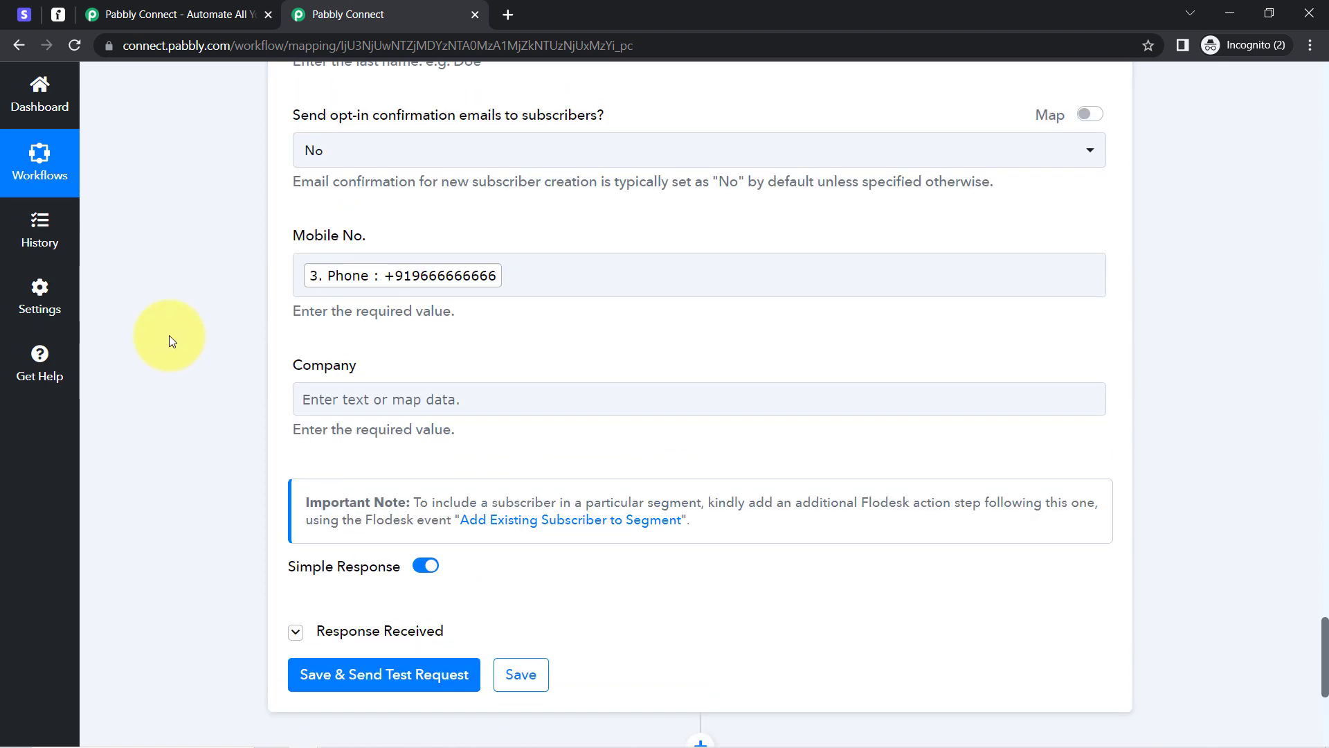
Step: Switch to Flodesk, permanently delete the existing test subscriber with the confirmation word Delete, and reload the subscriber list
left_click(58, 15)
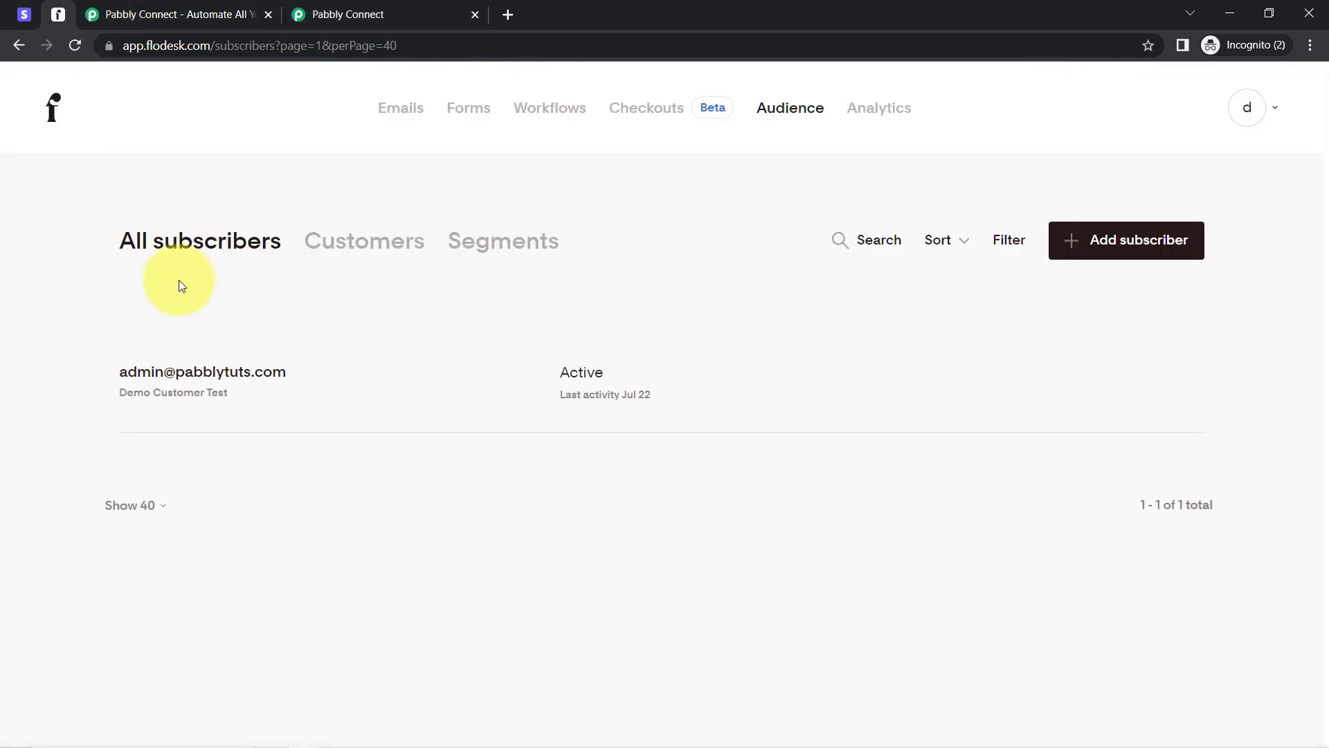
left_click(97, 372)
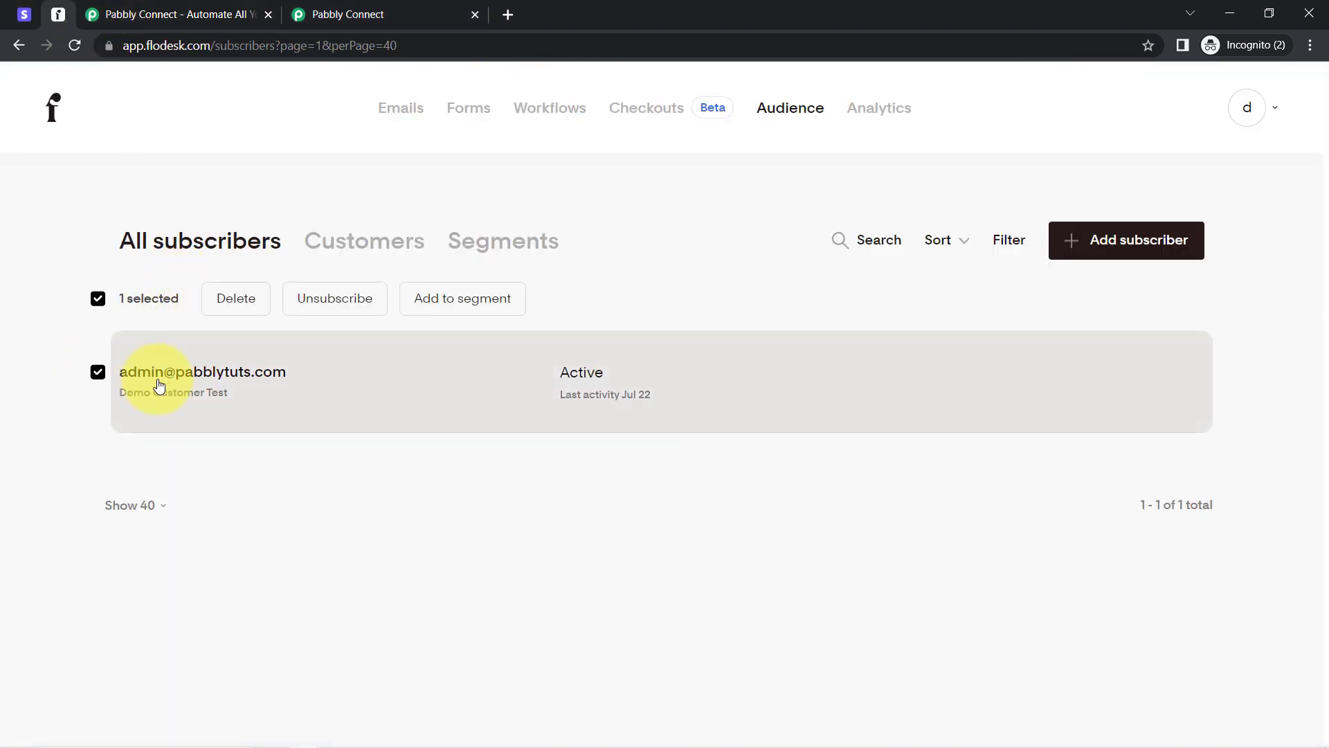
left_click(230, 305)
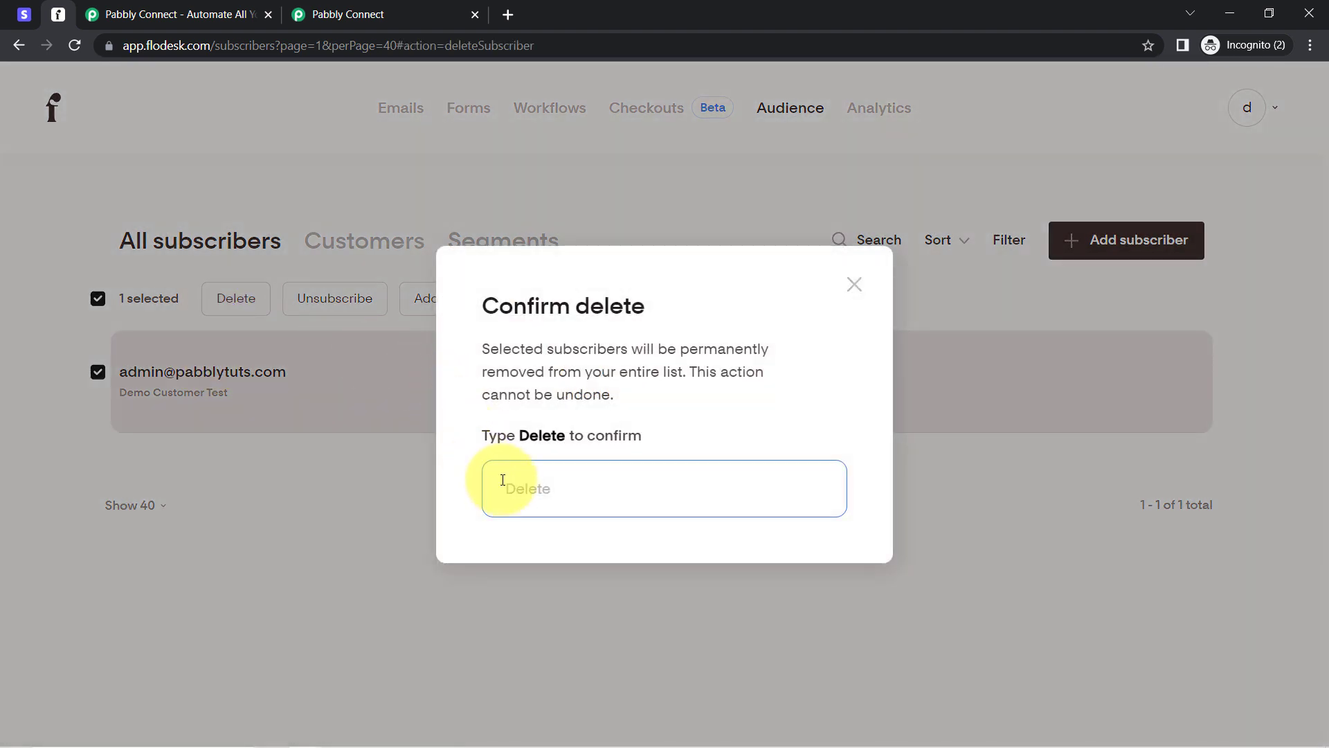
type("Delet")
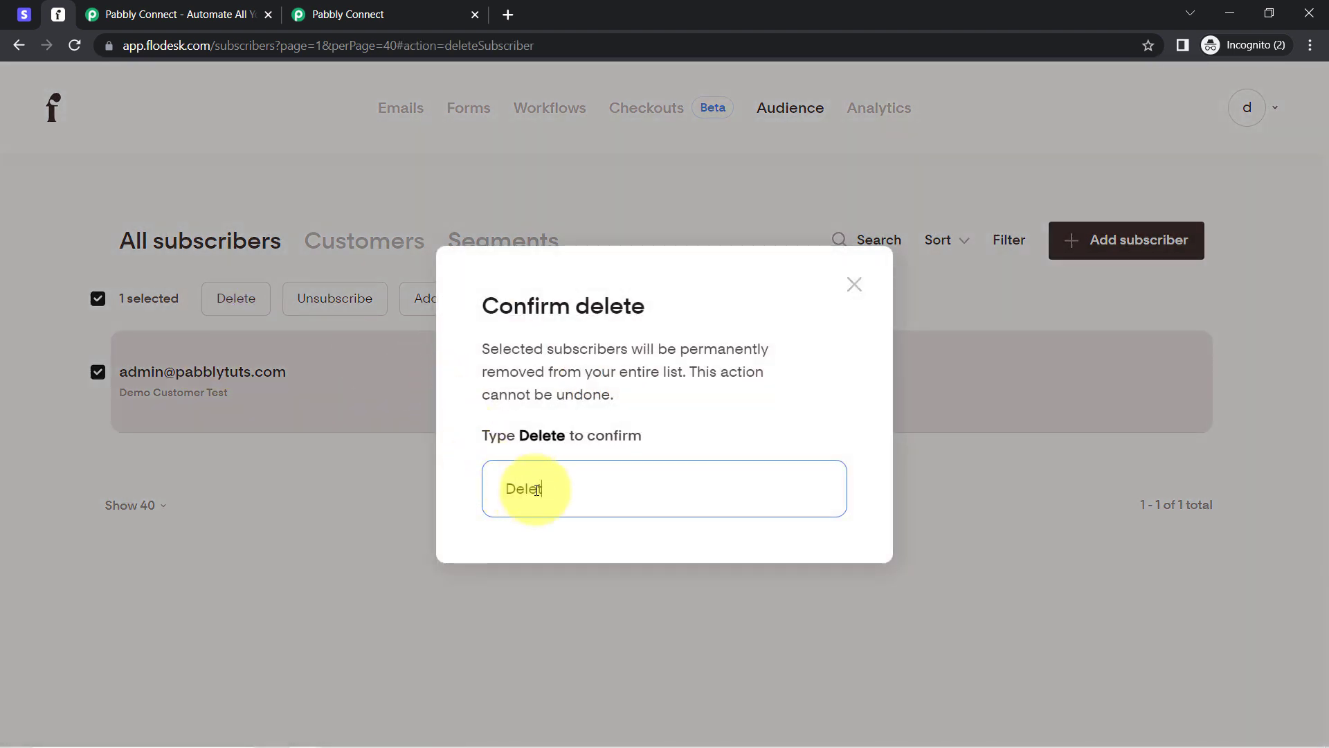
type("e")
left_click(763, 533)
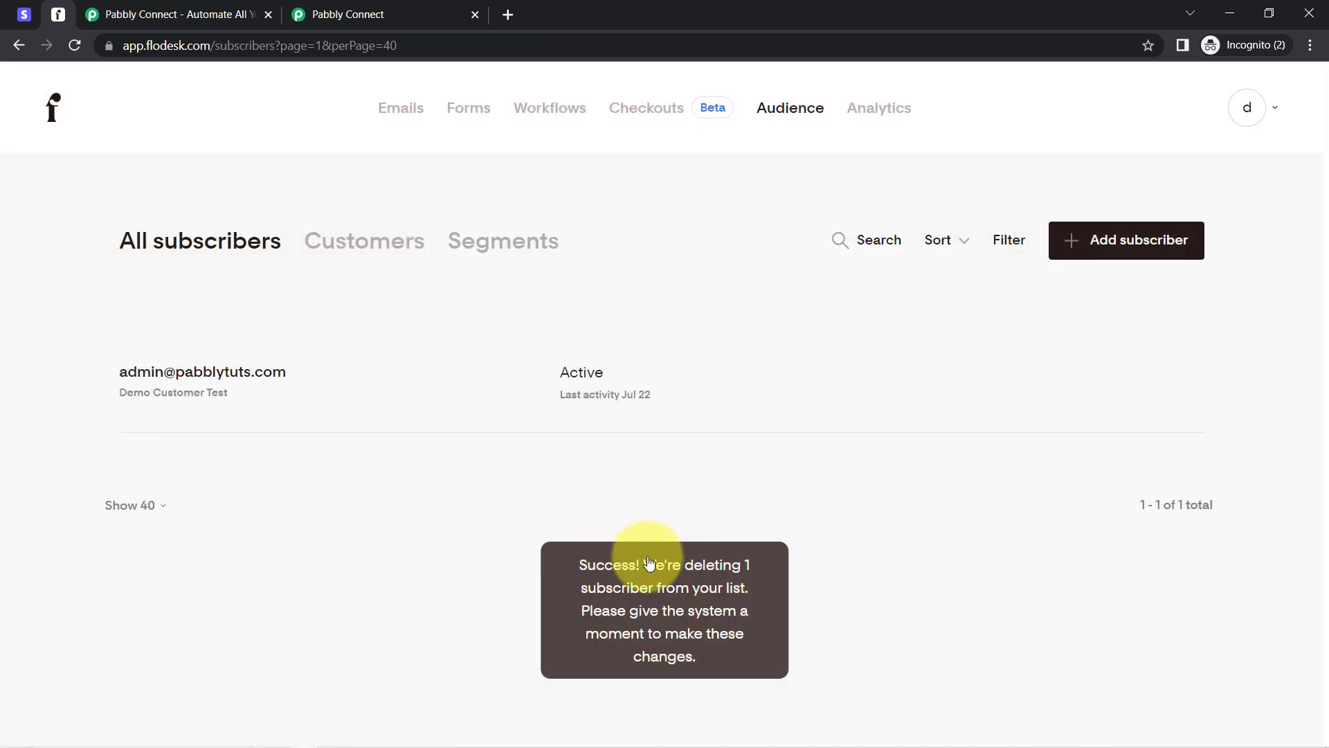
left_click(73, 44)
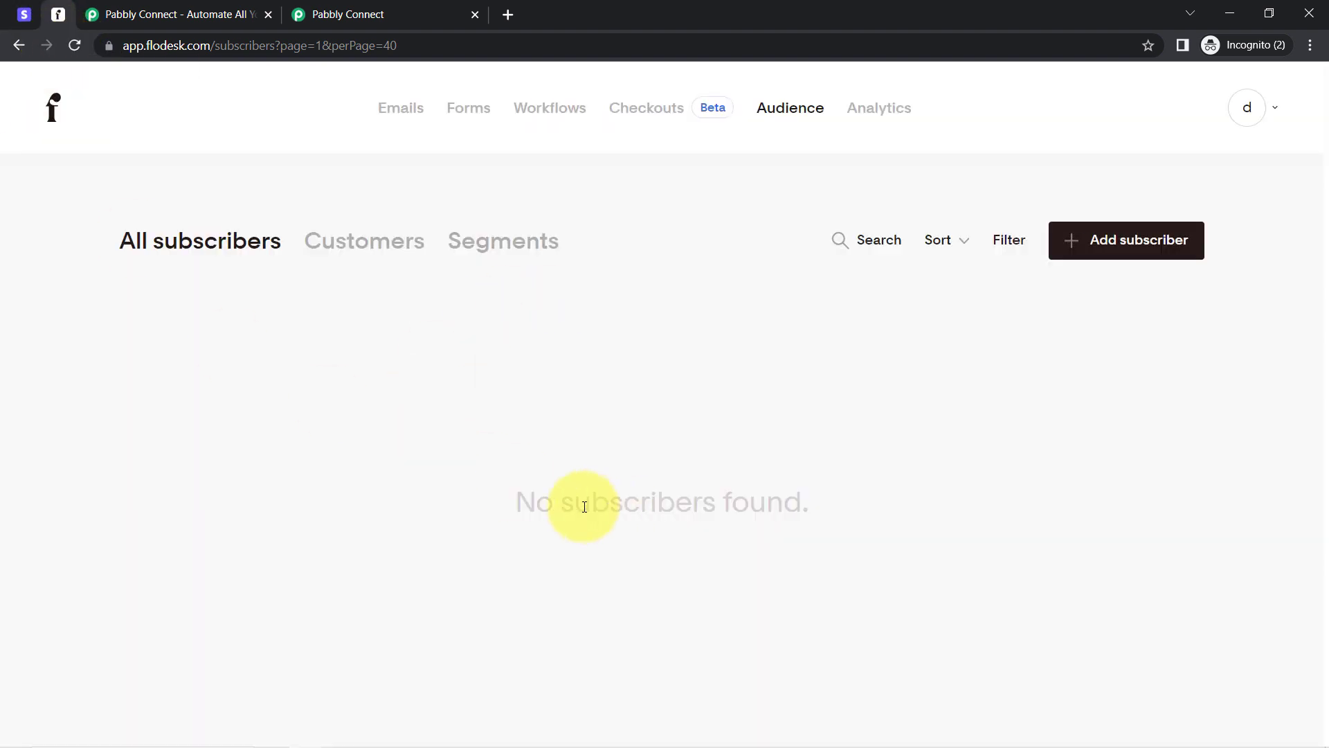
left_click_drag(574, 503, 748, 503)
Step: Send the Flodesk Create/Update Subscriber test request from Pabbly Connect and reload Flodesk's subscriber list to check the entry
left_click(445, 6)
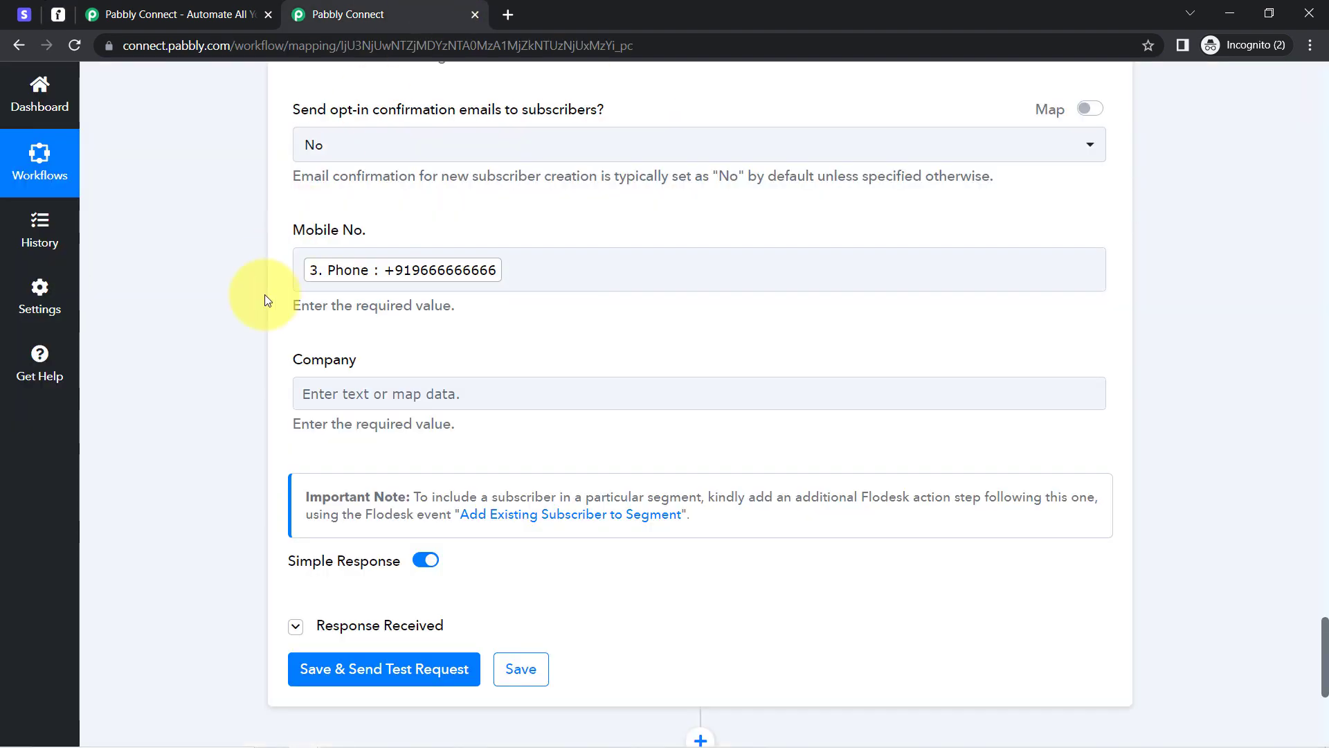
scroll(172, 535, "down", 3)
left_click(308, 503)
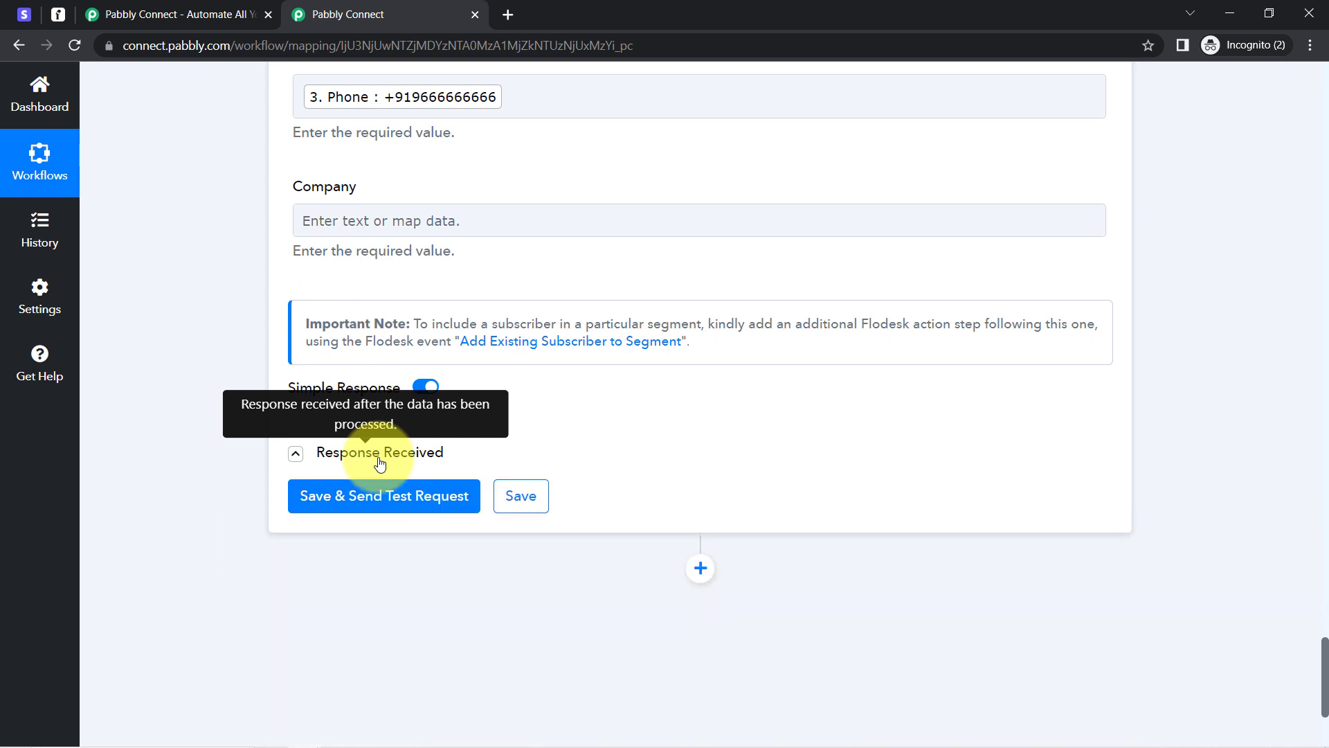
left_click(55, 21)
left_click(76, 45)
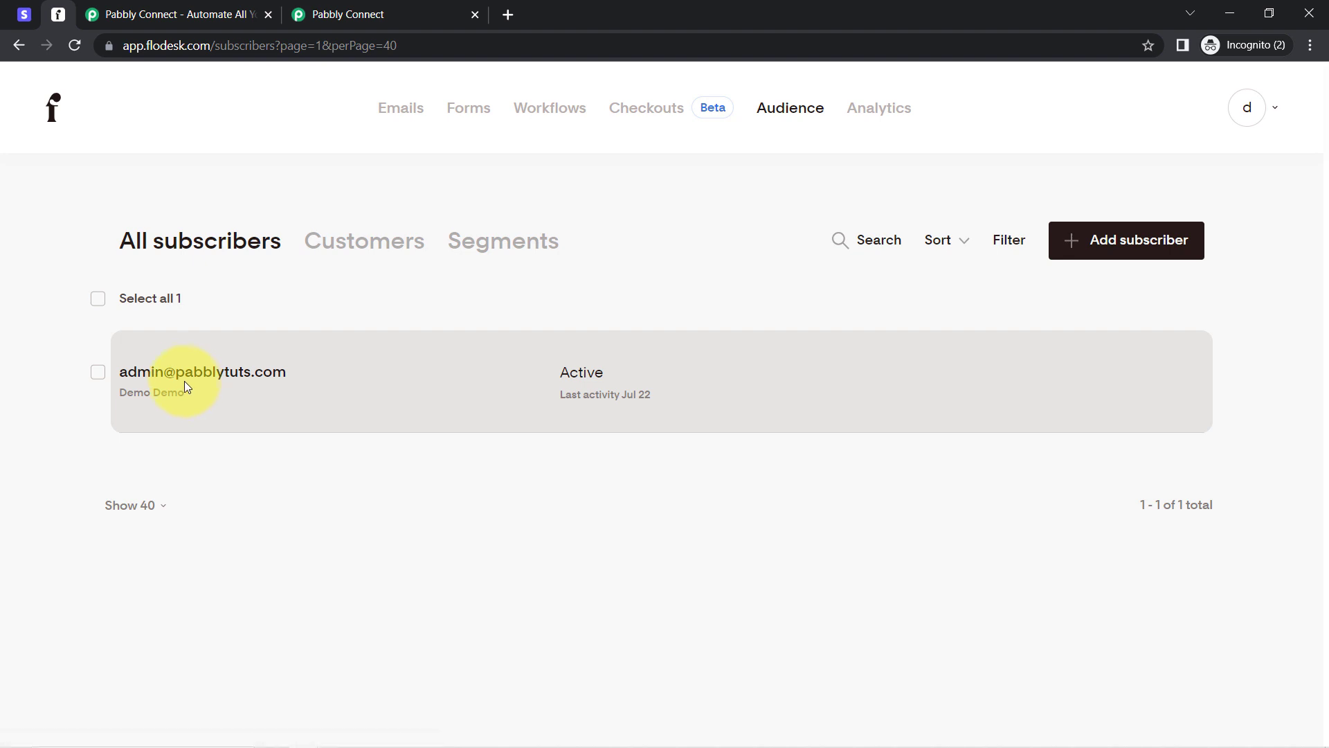
Step: Open the test subscriber's segments and data in Flodesk and check the first name, last name, company and mobile number fields
left_click(178, 379)
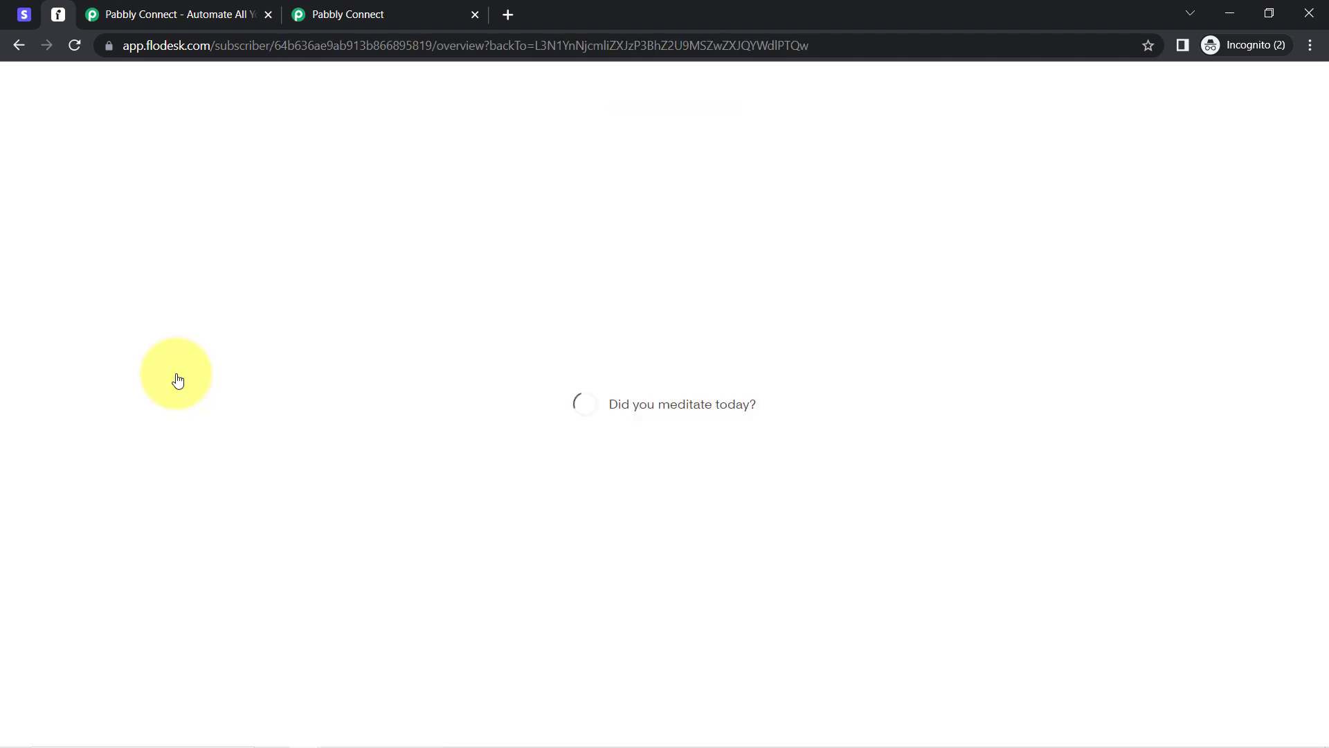
left_click(706, 332)
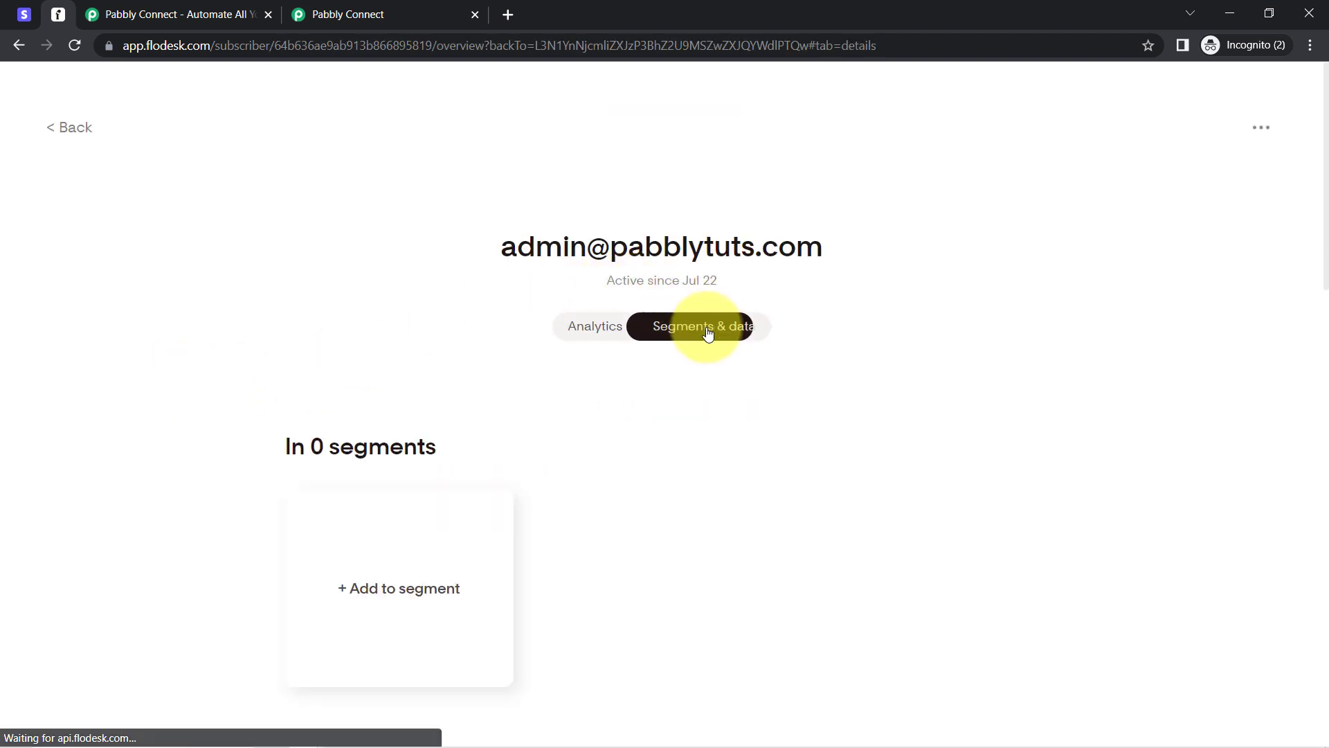
scroll(1011, 398, "down", 5)
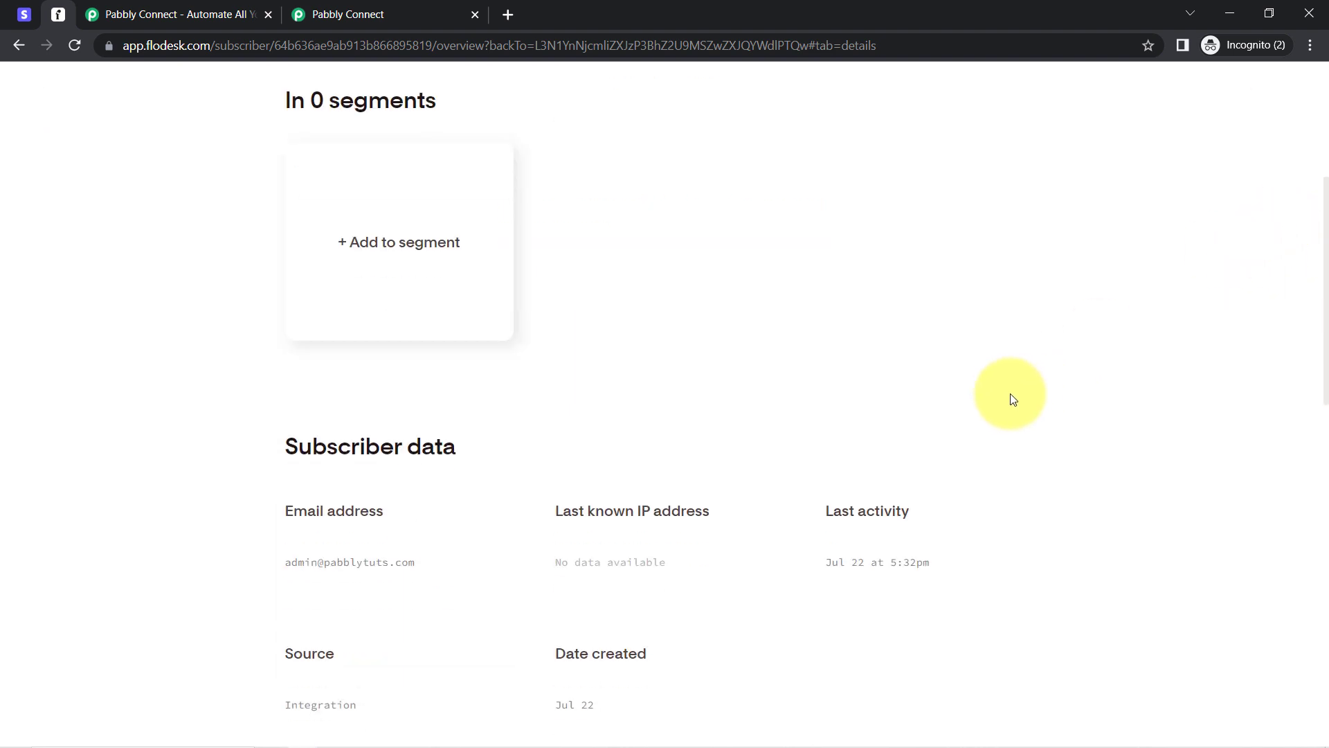
scroll(1011, 398, "down", 10)
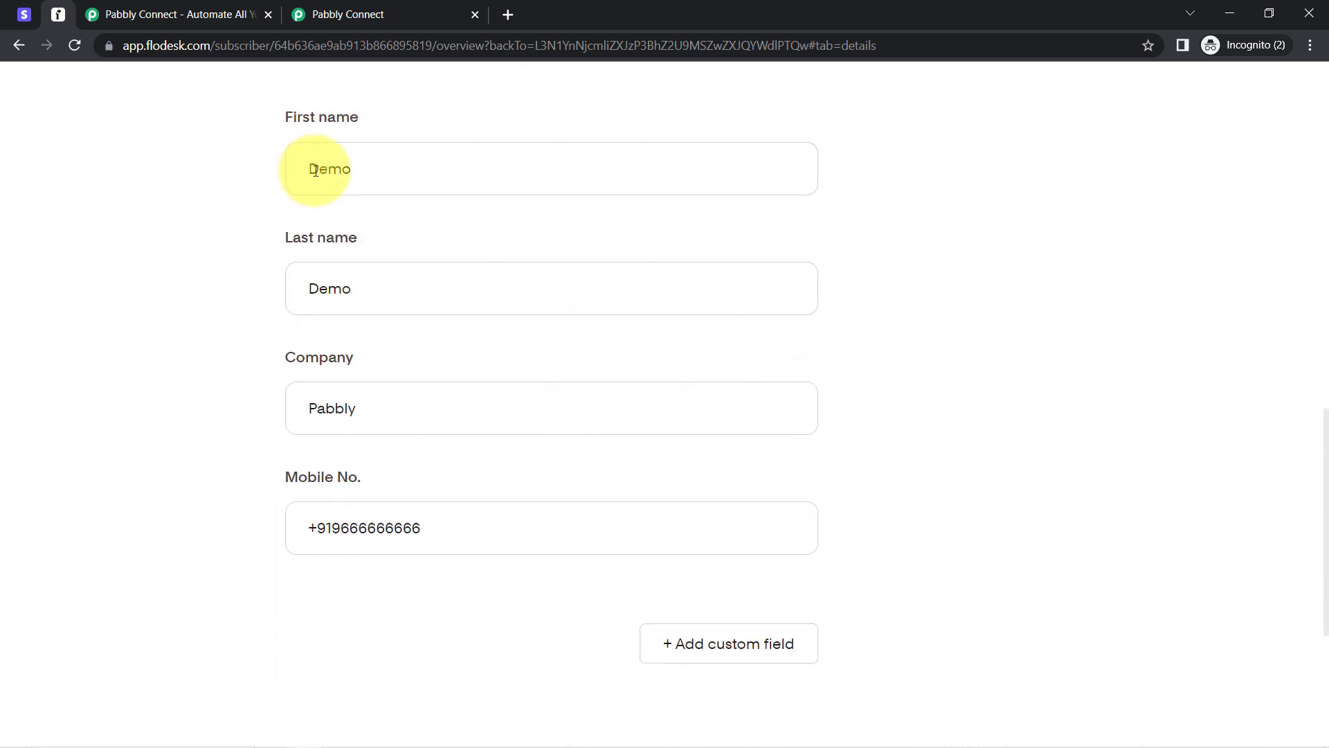
left_click_drag(365, 170, 257, 178)
left_click_drag(335, 270, 270, 306)
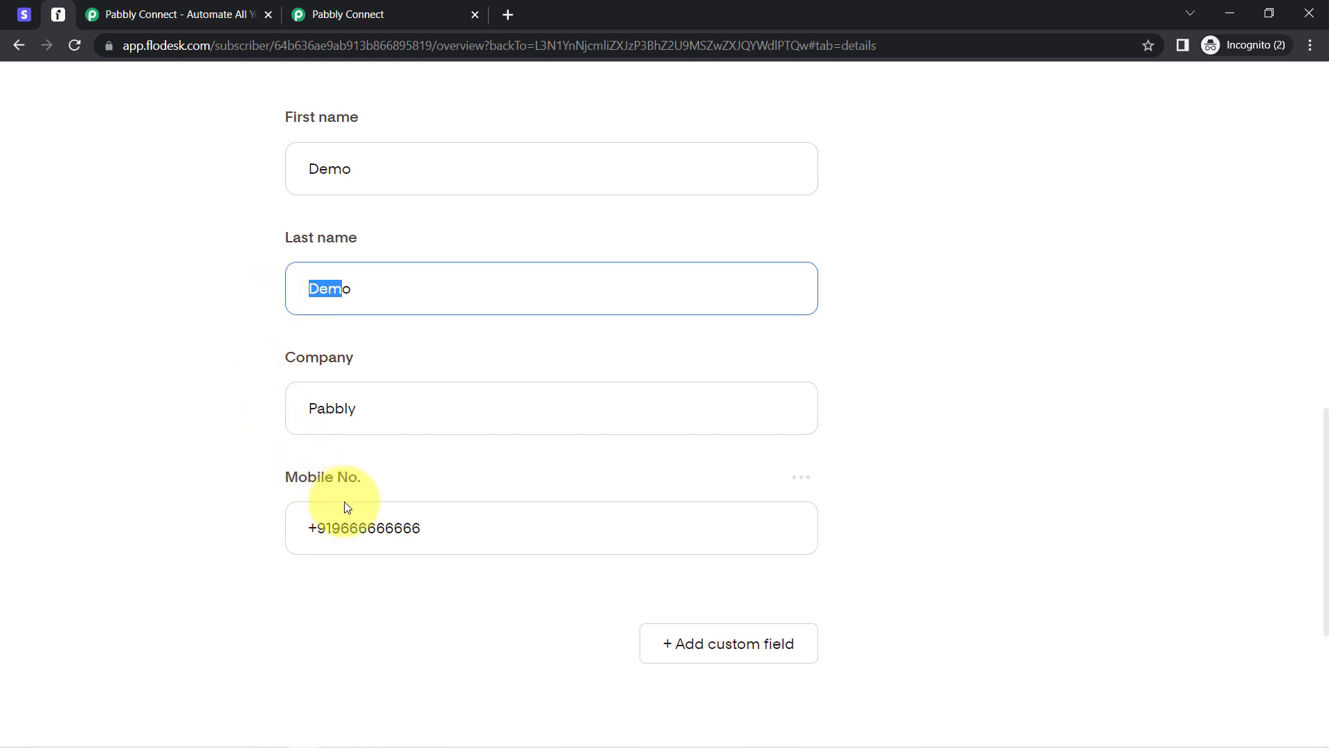
Step: Switch to Pabbly Connect and remap the Flodesk Last Name field to Result 1 from the Split Text step
left_click(312, 15)
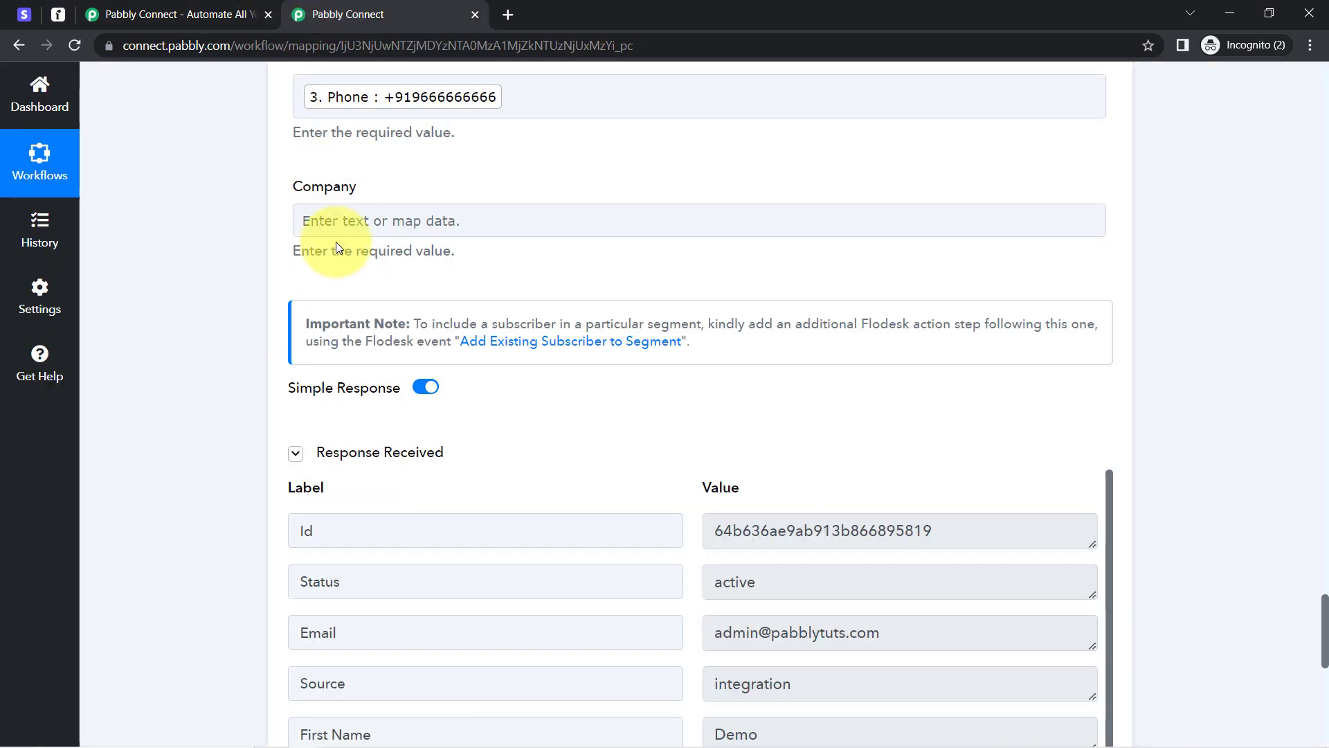
left_click_drag(1326, 609, 1326, 552)
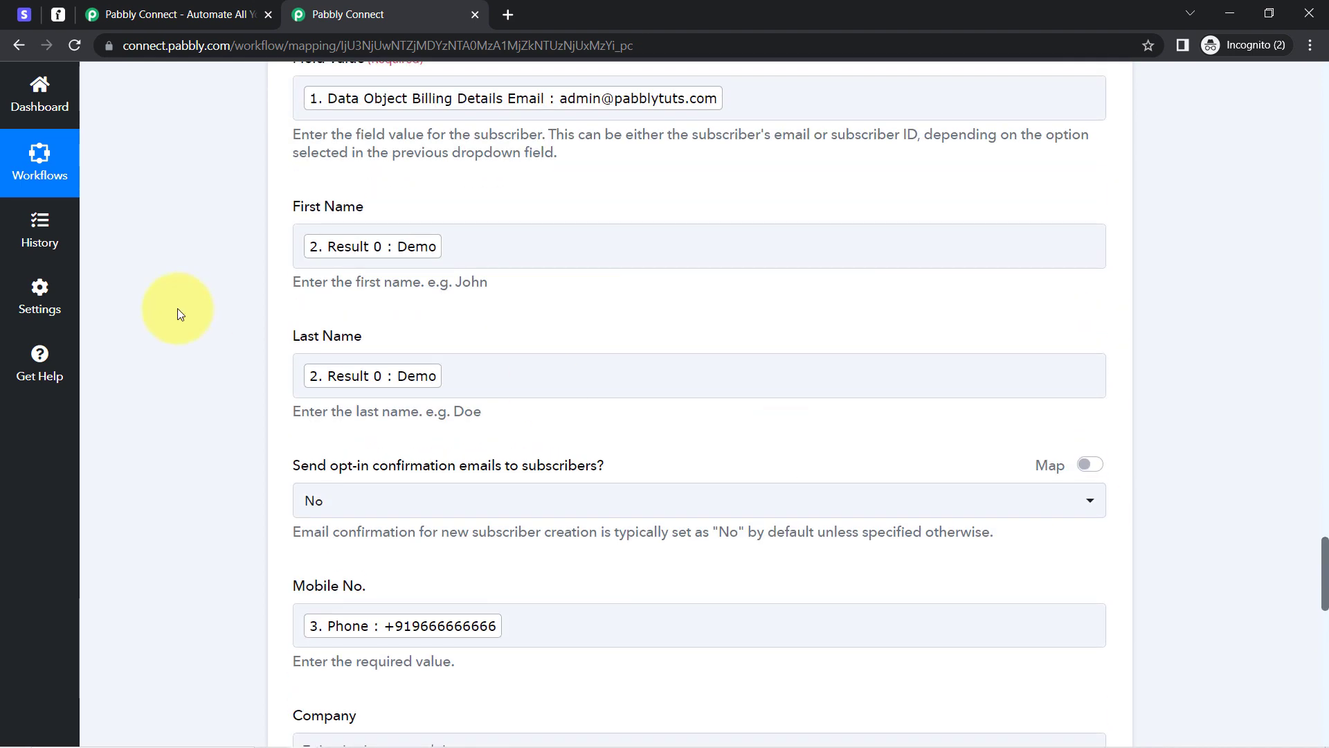
left_click(472, 382)
key("BackSpace")
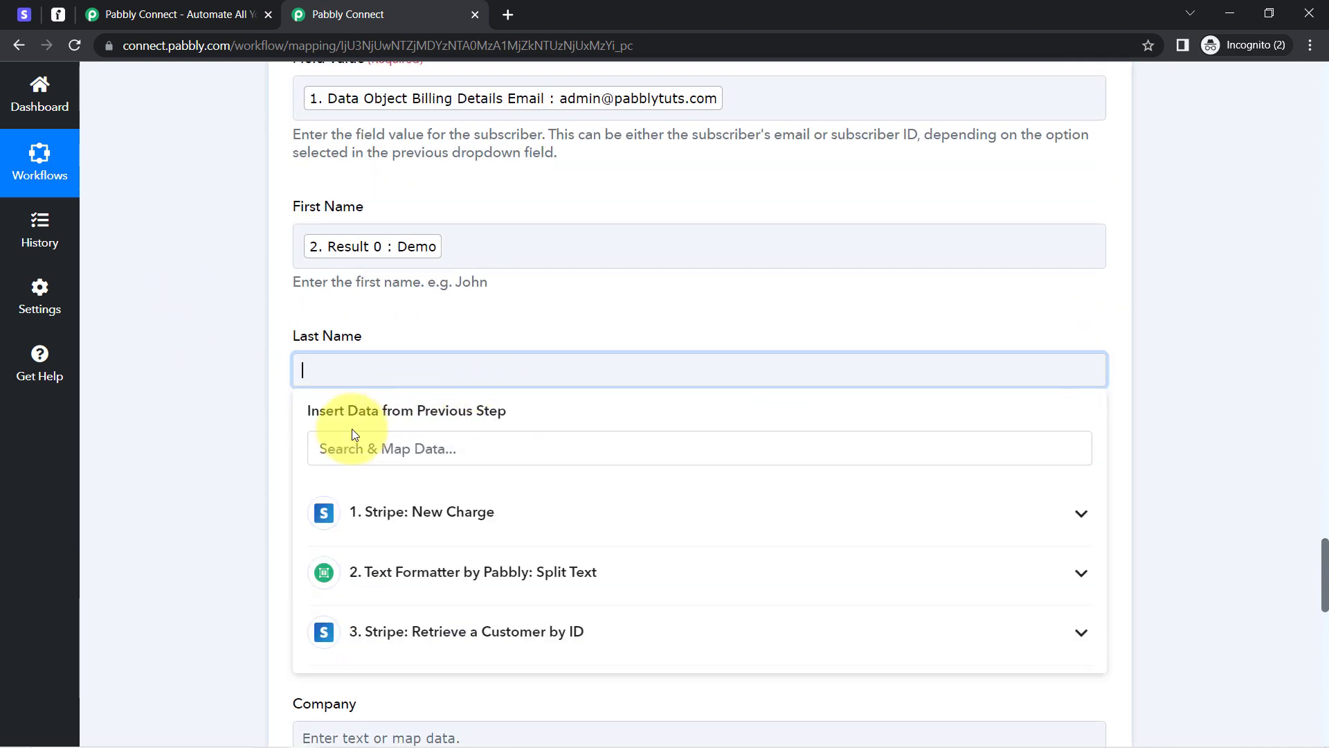
left_click(342, 444)
type("cus")
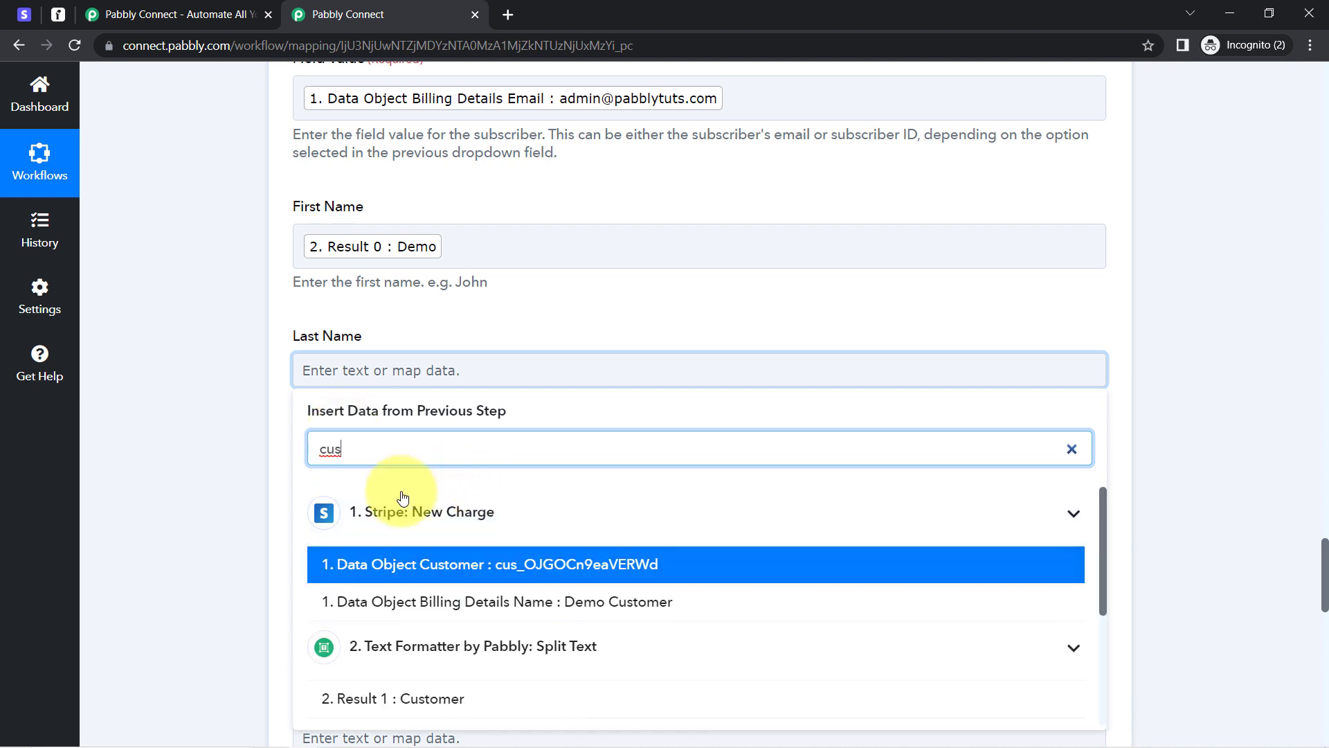
scroll(252, 550, "down", 1)
scroll(252, 549, "up", 1)
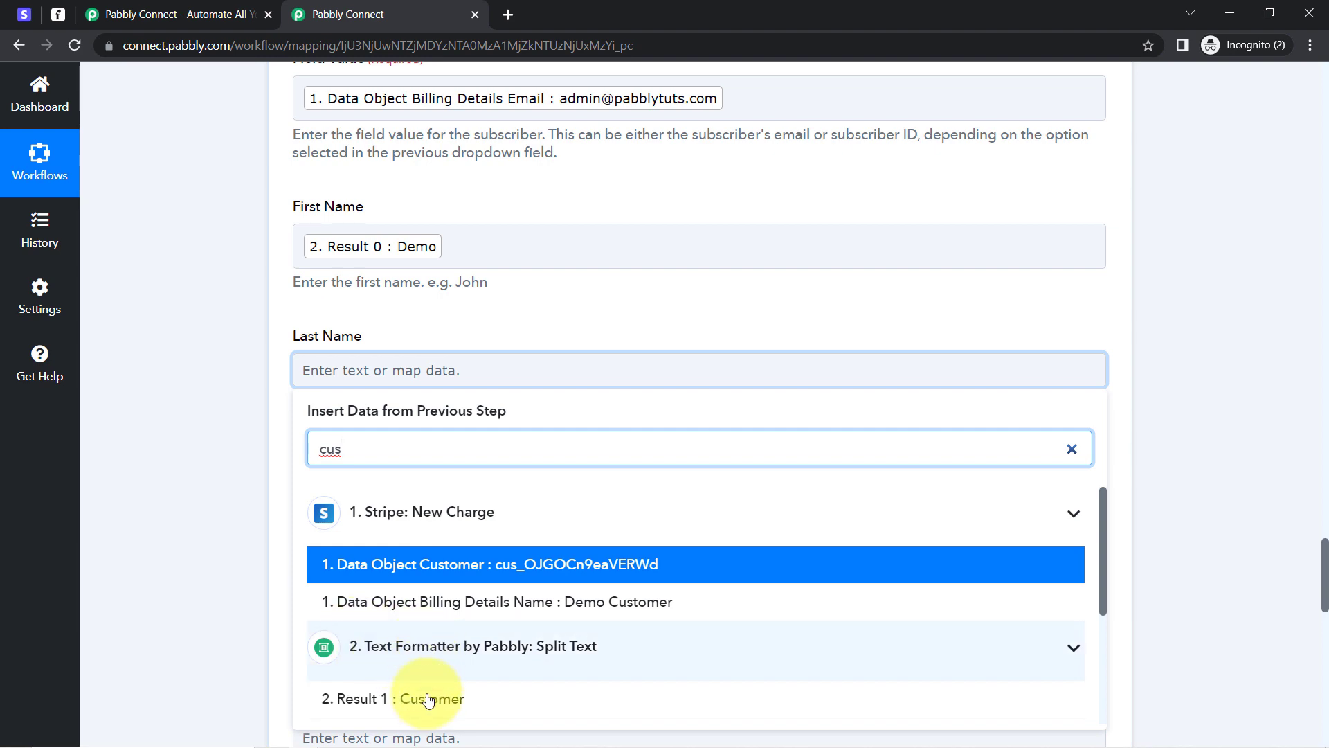
left_click(438, 714)
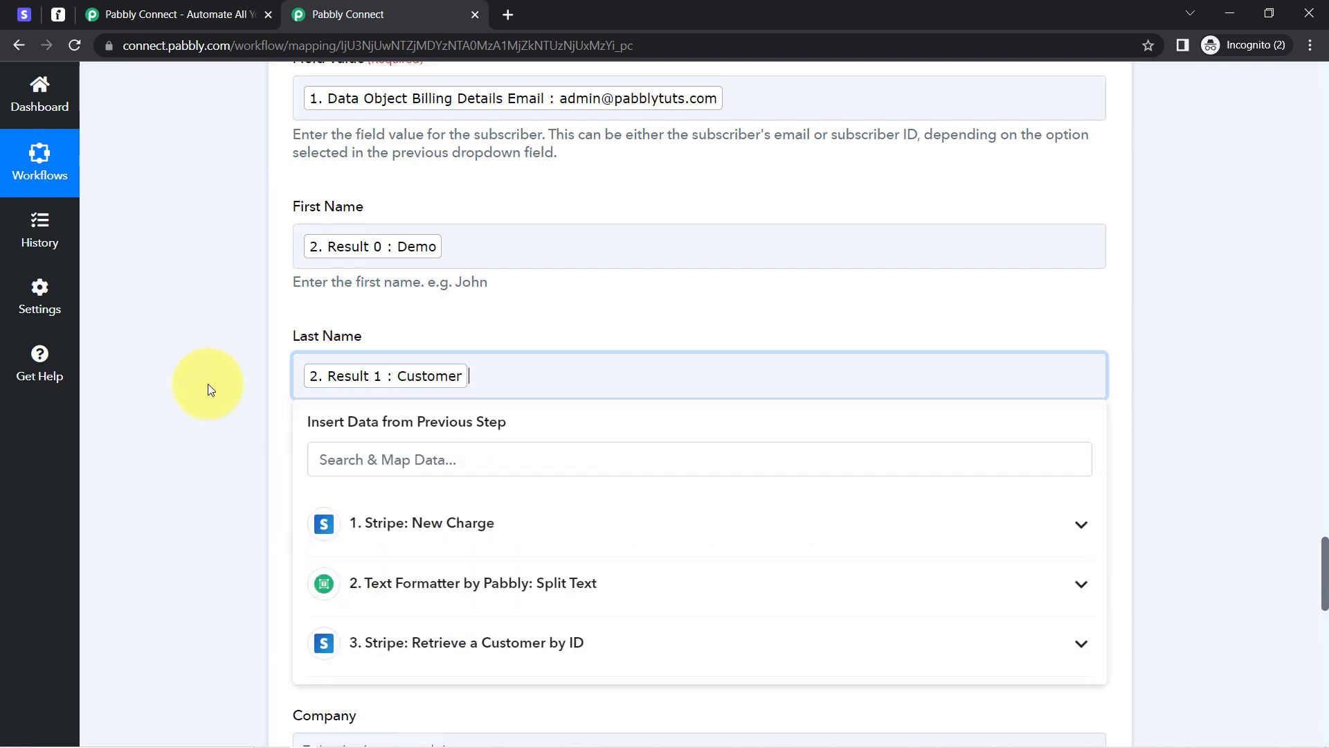
left_click(220, 409)
Step: Save the Flodesk Create/Update Subscriber action and send its test request again
scroll(221, 424, "down", 2)
scroll(223, 497, "up", 10)
scroll(223, 501, "down", 5)
scroll(221, 416, "up", 6)
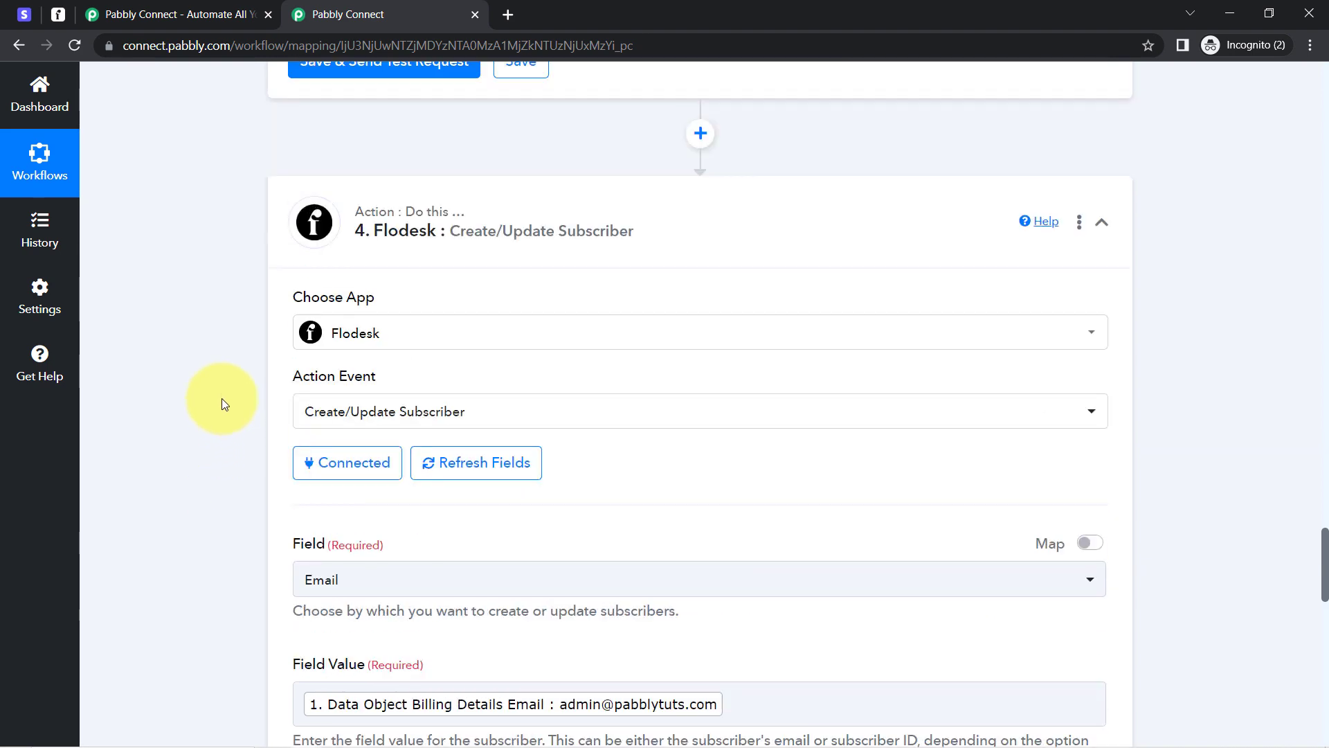
left_click_drag(1326, 521, 1315, 695)
left_click(358, 502)
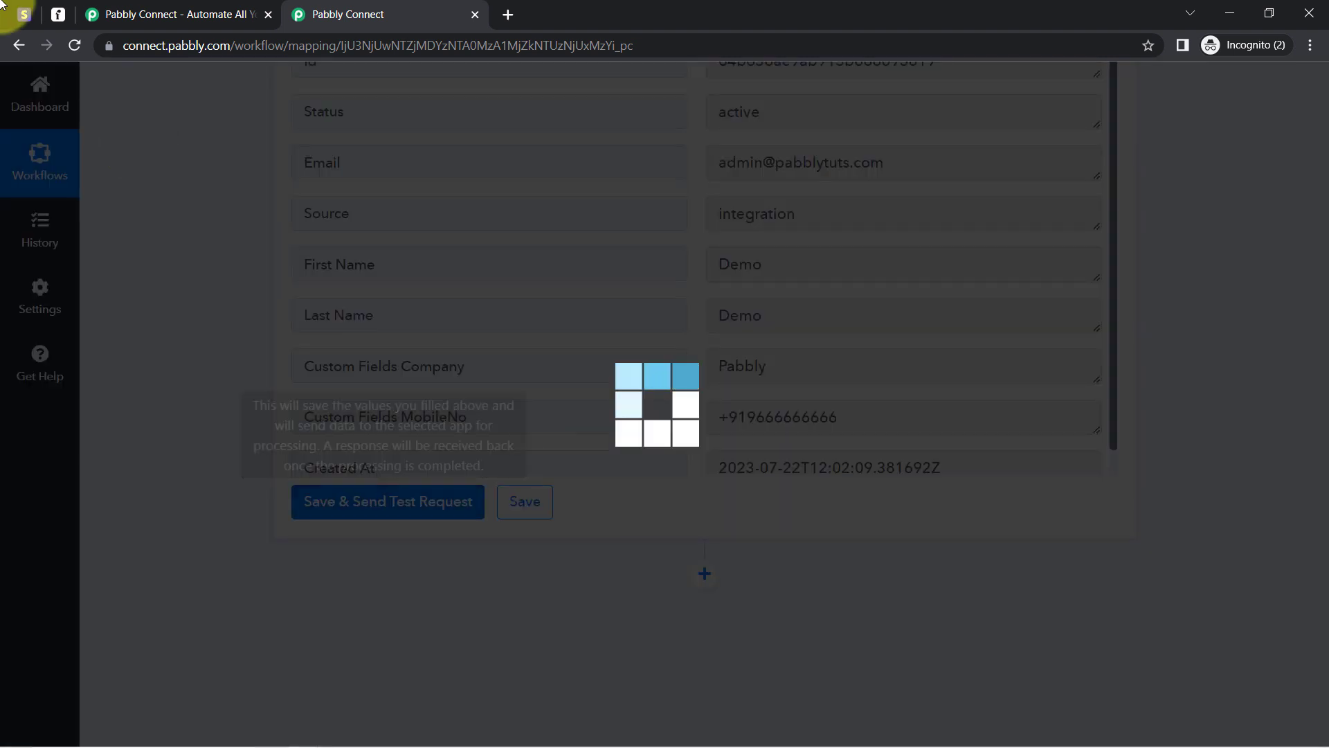
Step: Switch to Flodesk, return to the subscriber list and reload it to check the subscriber's name
left_click(58, 18)
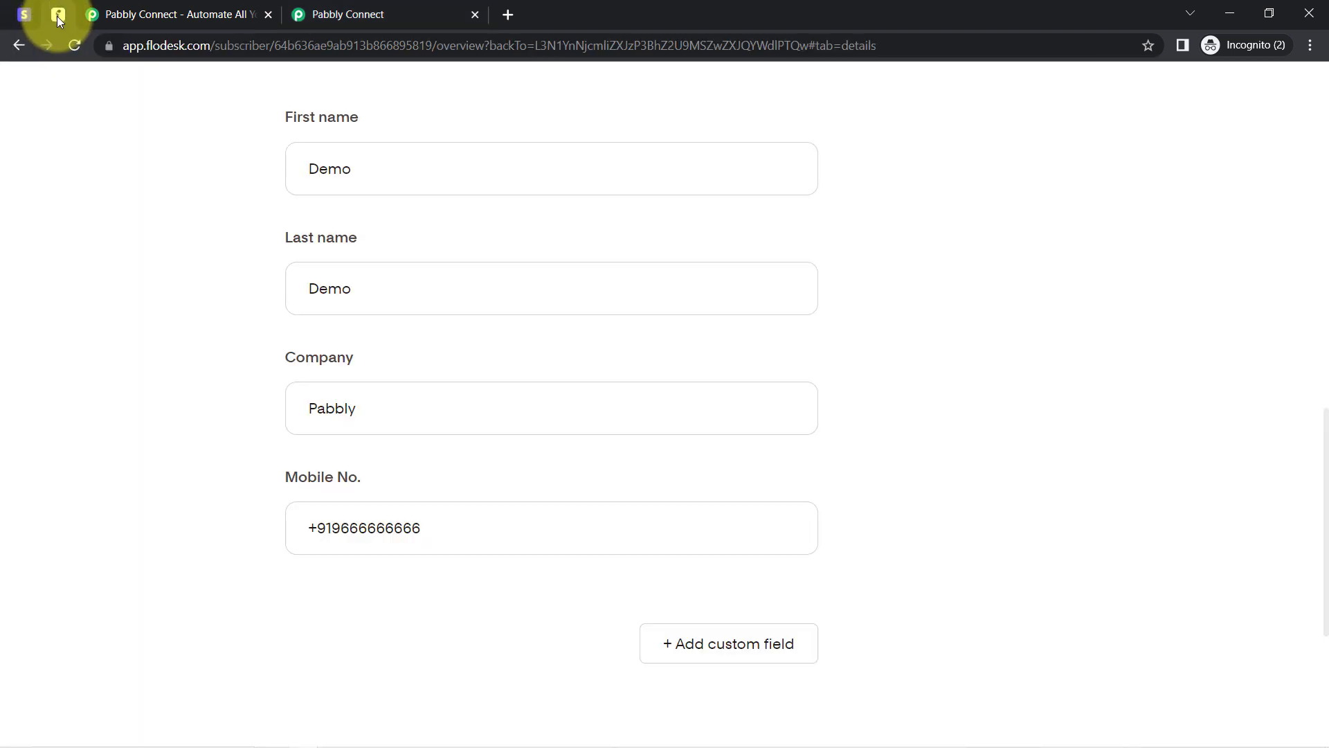
scroll(89, 111, "up", 5)
scroll(87, 108, "up", 9)
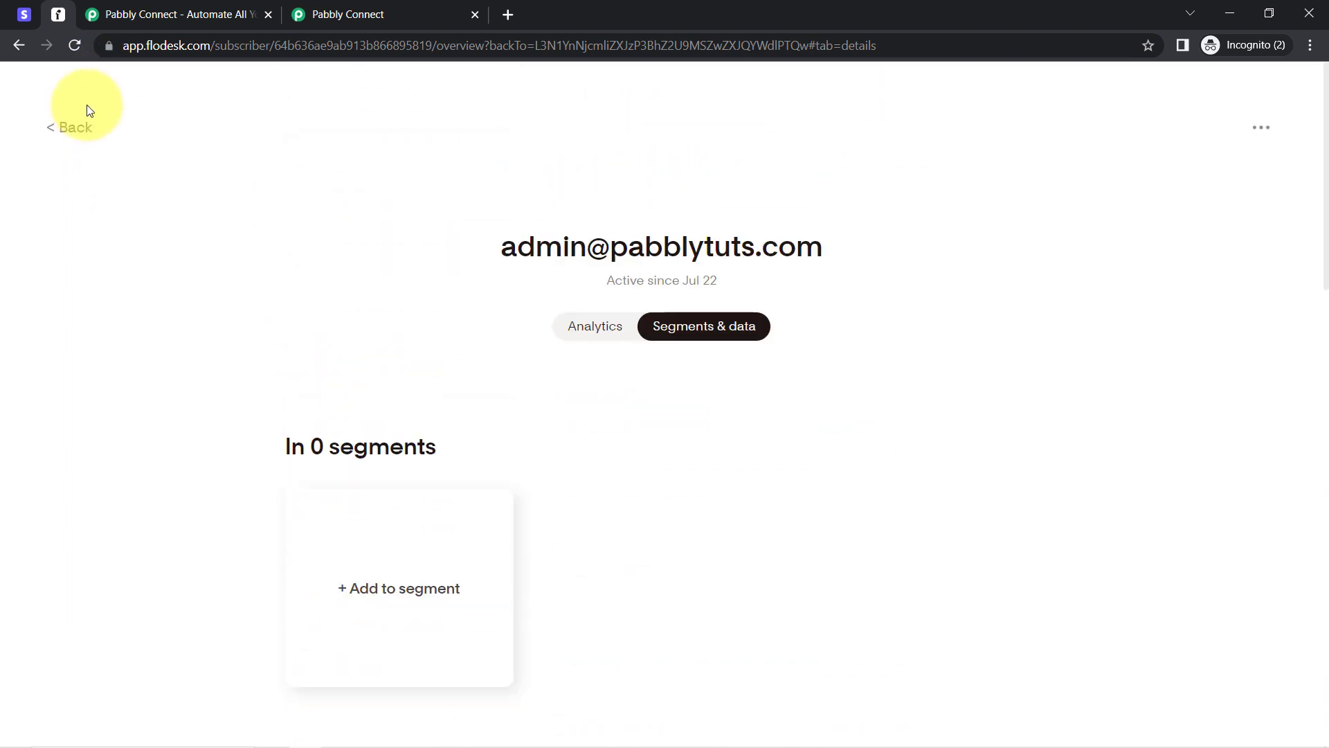
left_click(67, 126)
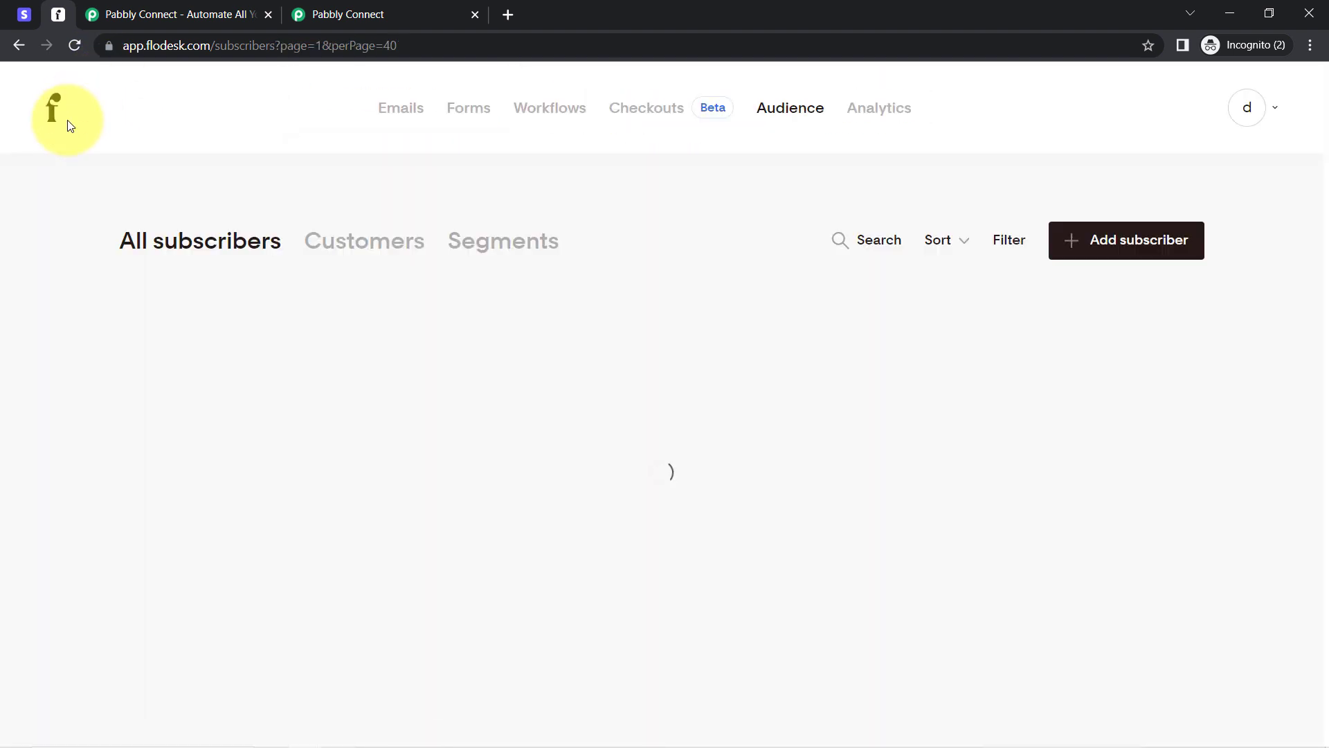
left_click(74, 46)
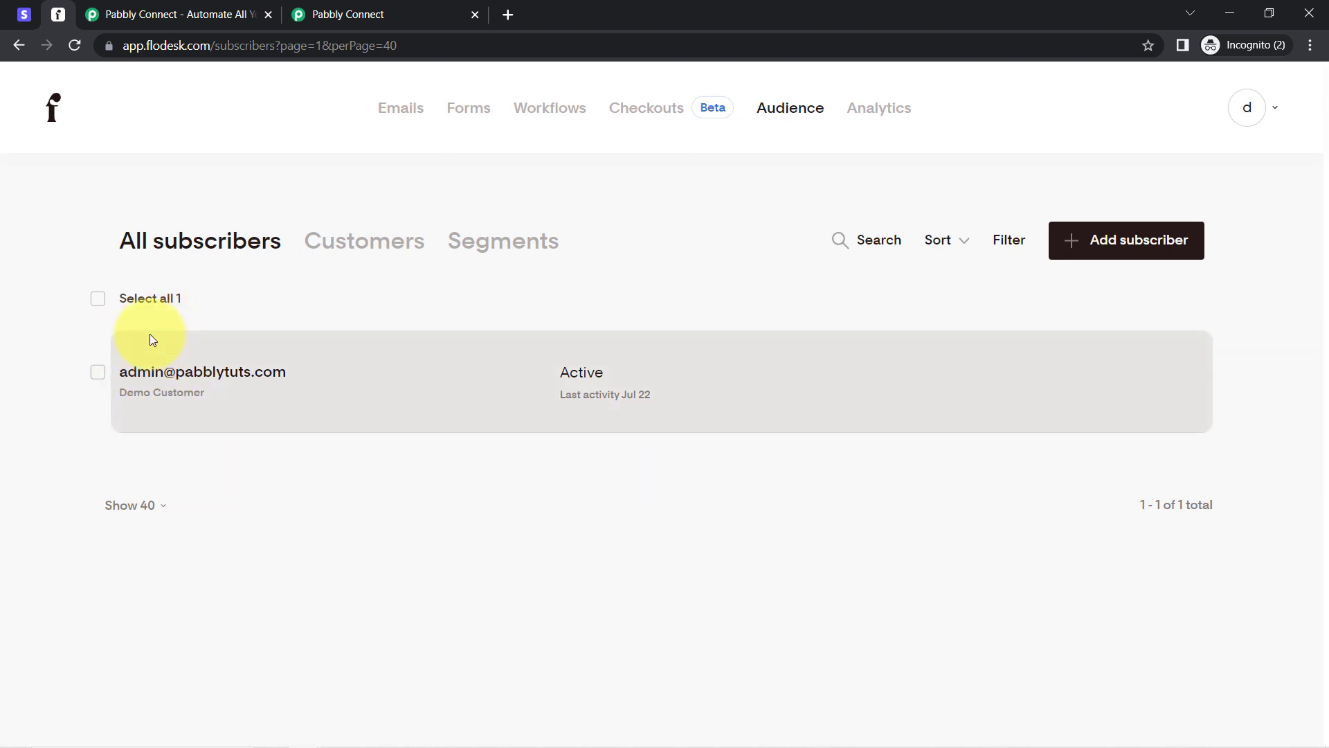
Step: Switch back to Pabbly Connect and add a new action step at the end of the workflow with Flodesk as its app
left_click(28, 14)
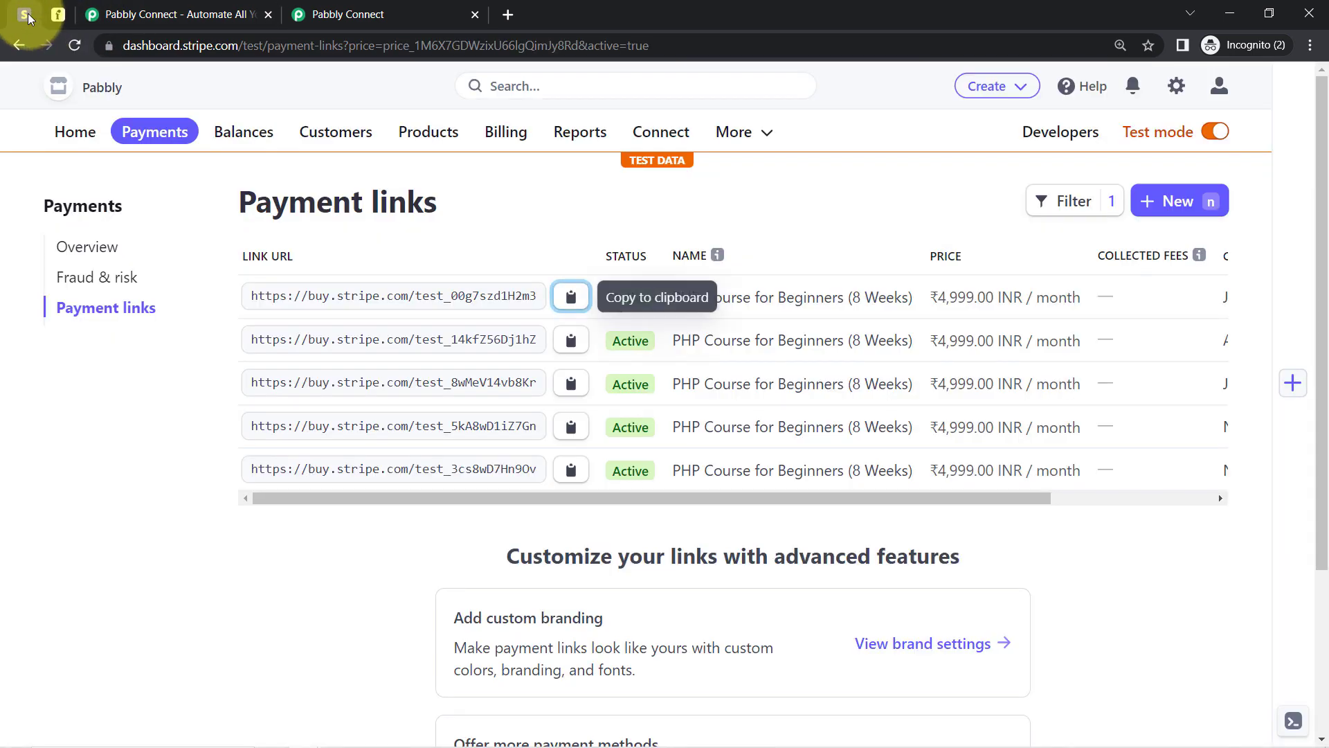
left_click(328, 7)
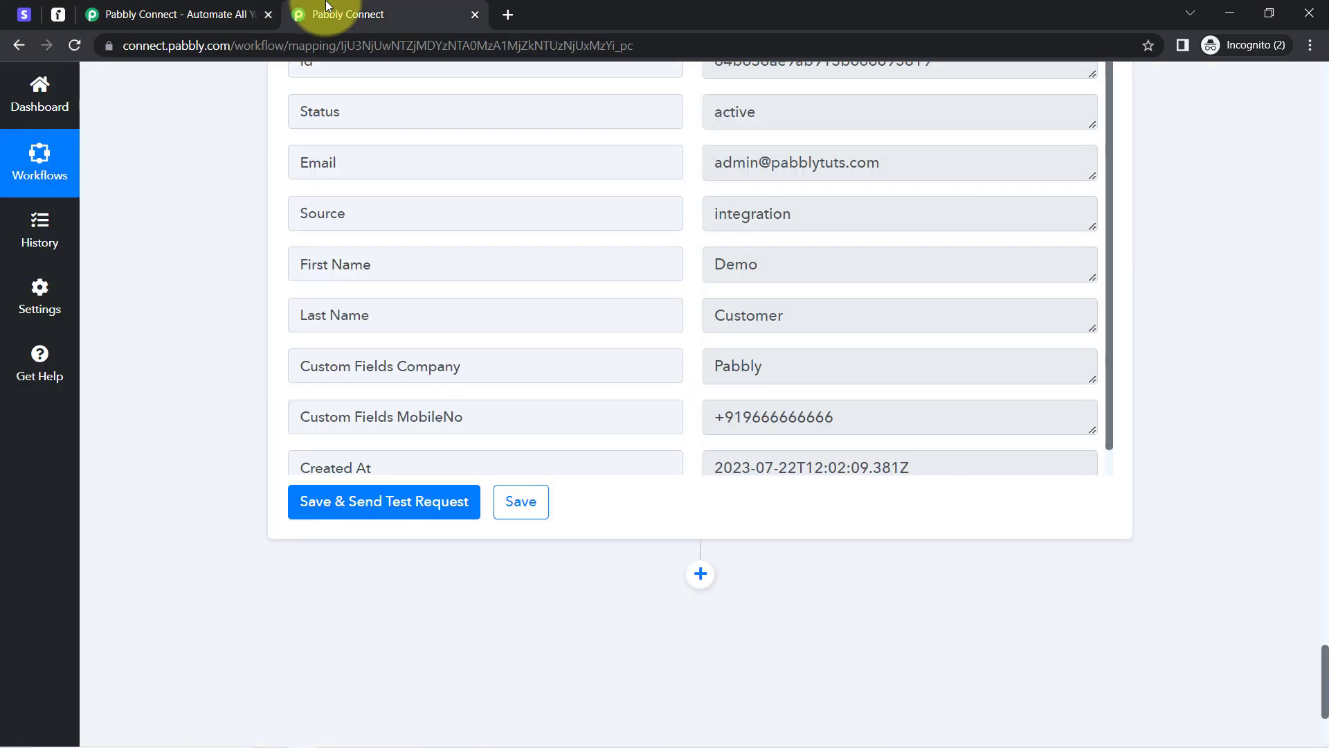
left_click_drag(1325, 681, 1326, 727)
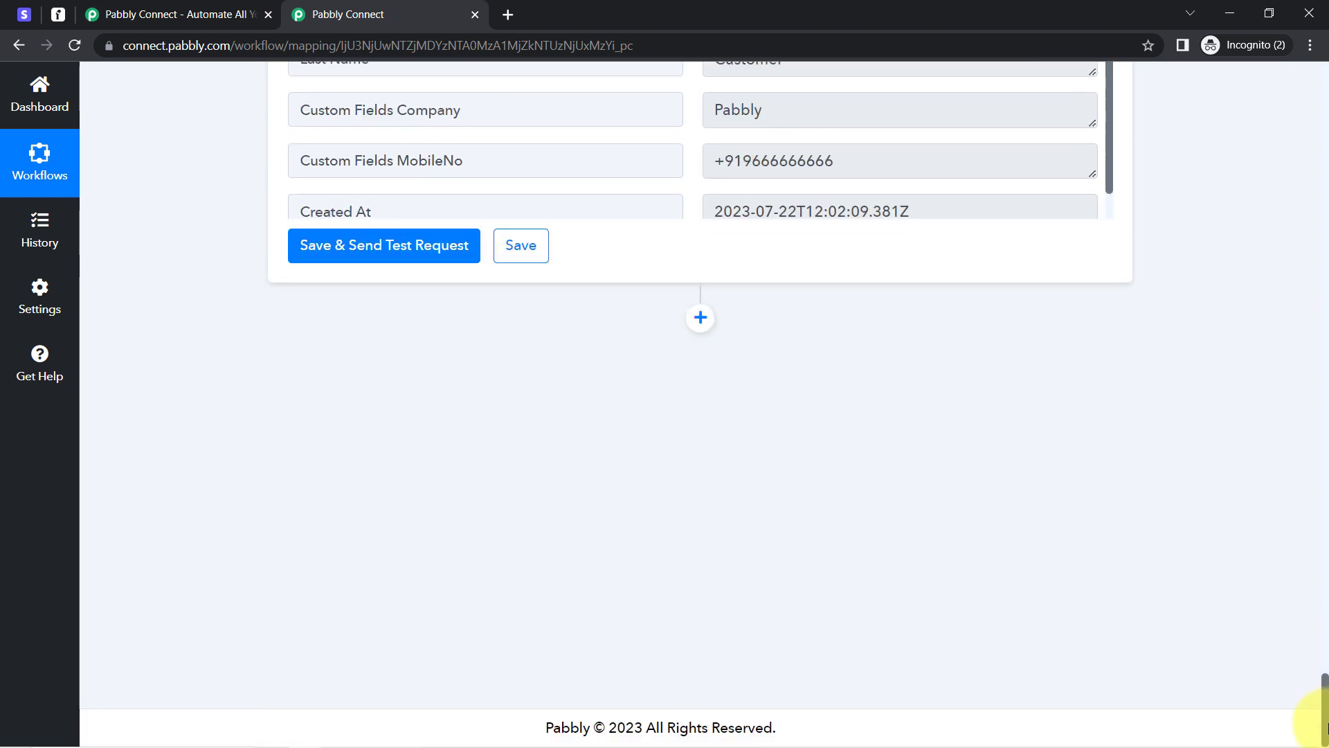
left_click(701, 319)
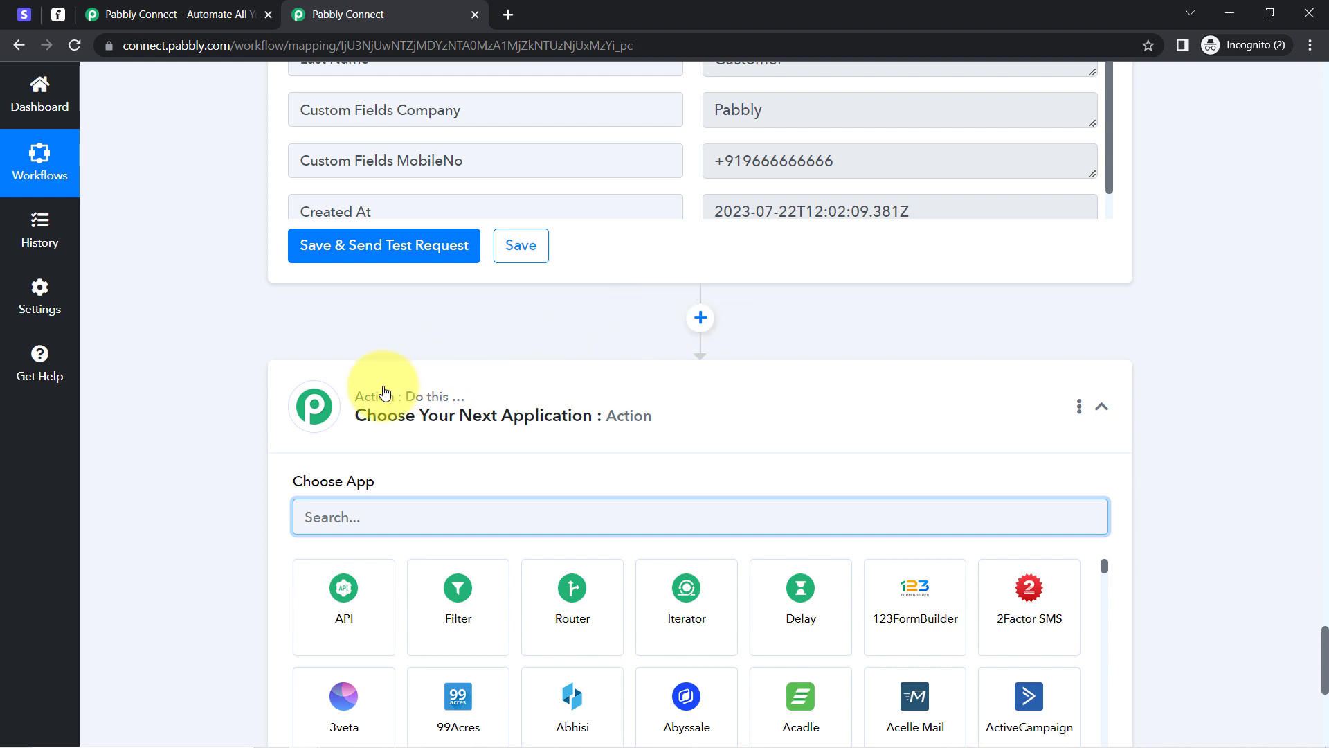
scroll(241, 461, "down", 2)
type("f")
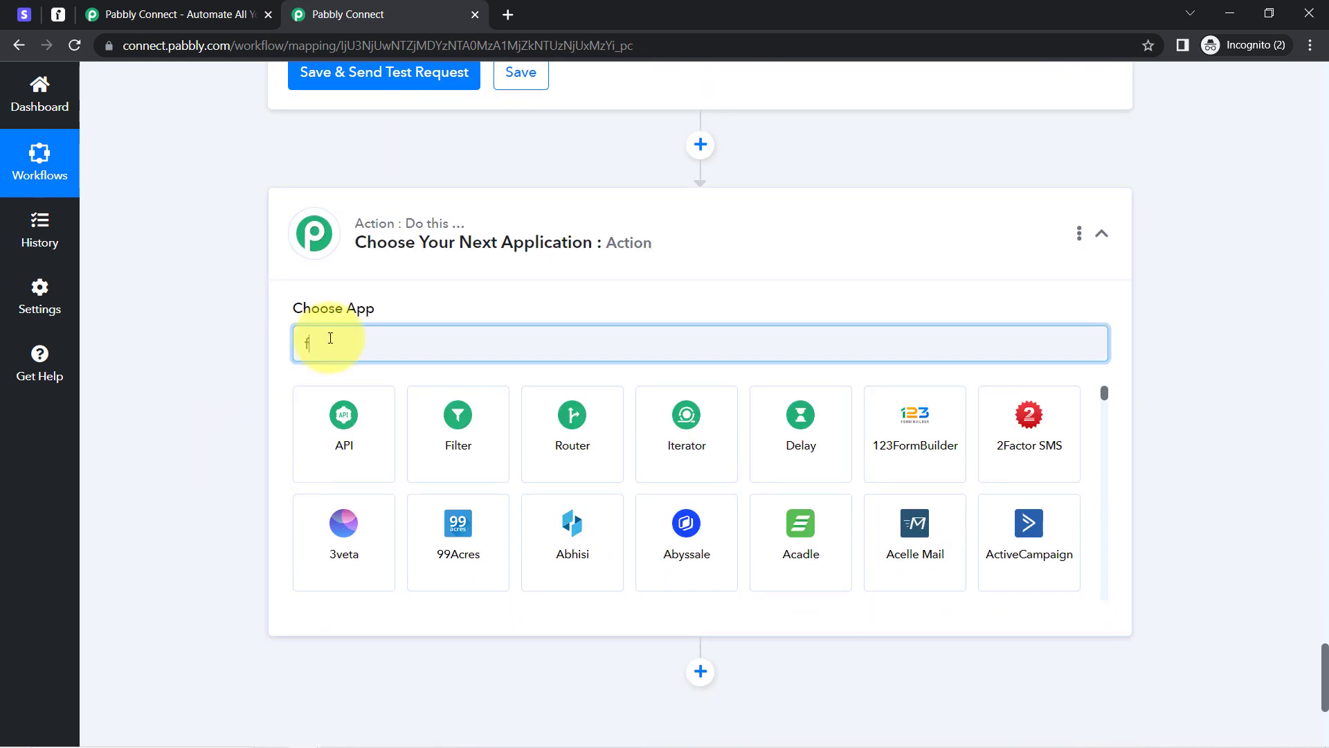
type("lode")
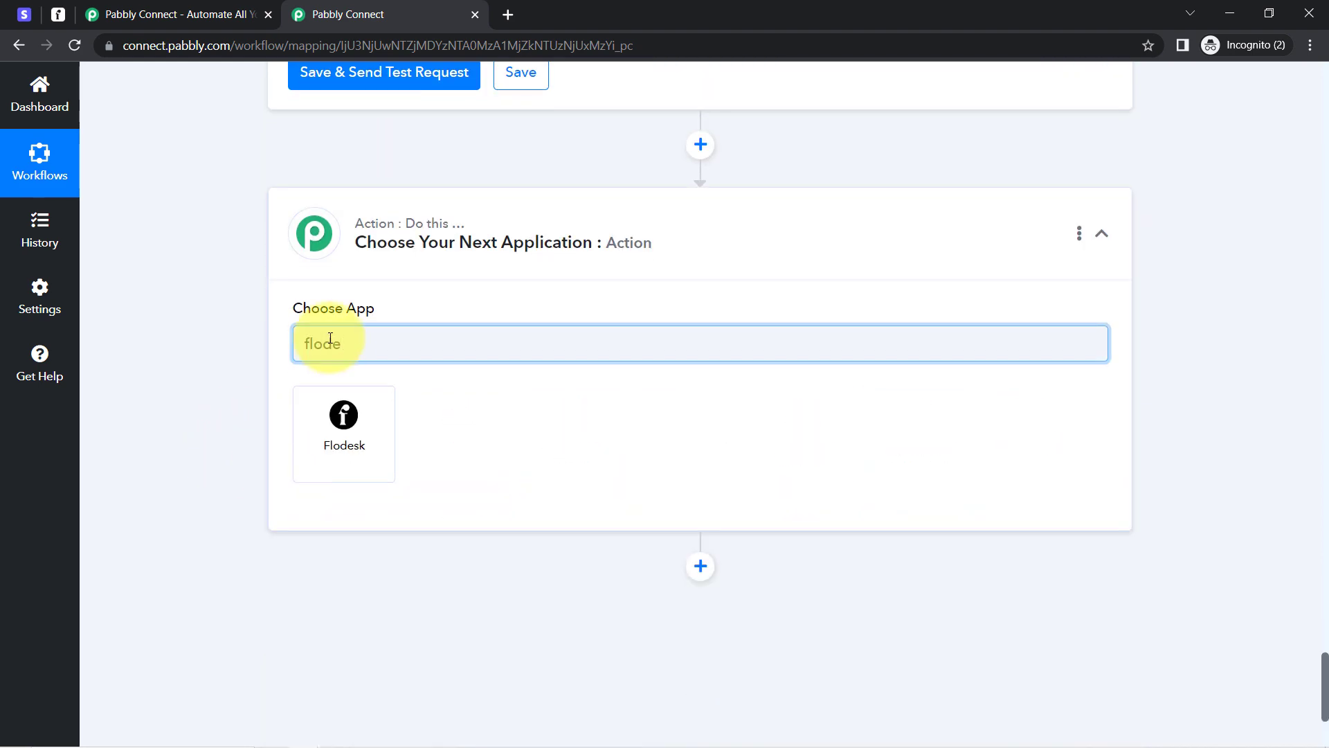
left_click(334, 417)
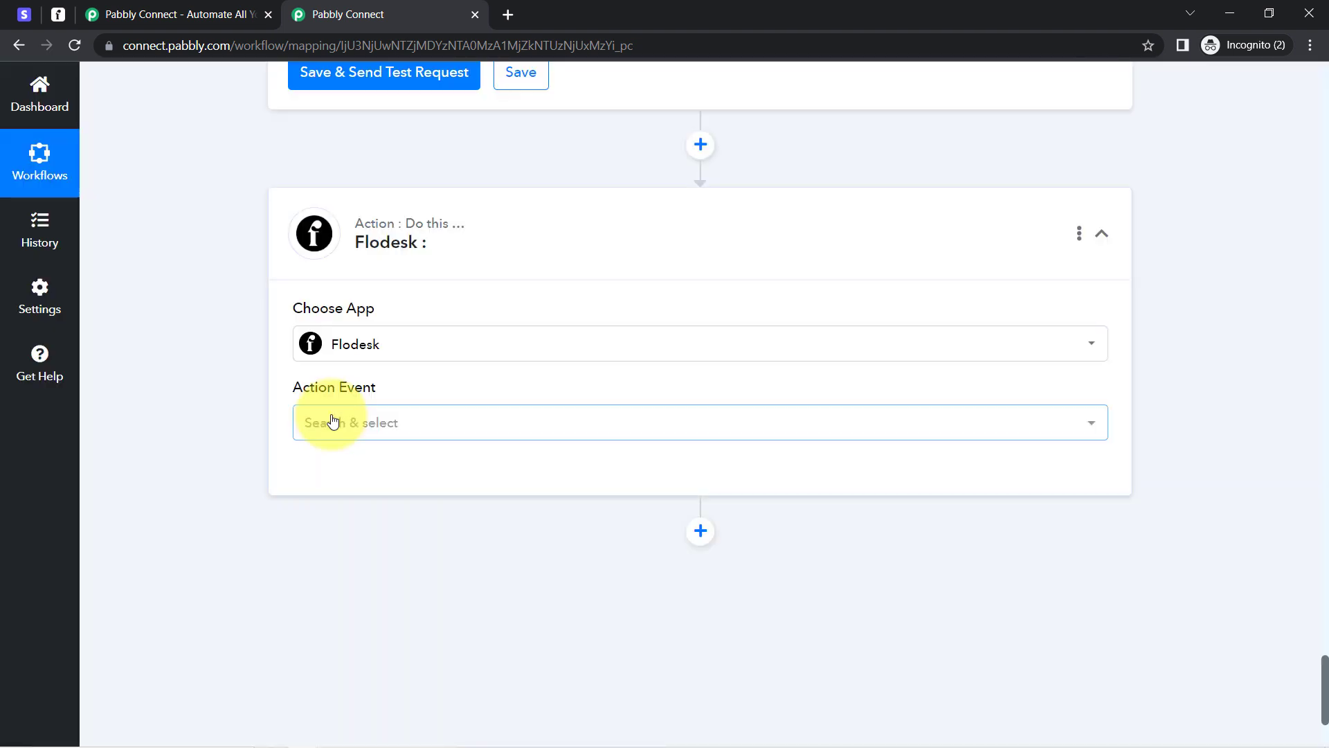
Step: Set the new action's event to Add Existing Subscriber to Segment and connect it through the existing Flodesk #1 connection
left_click(333, 426)
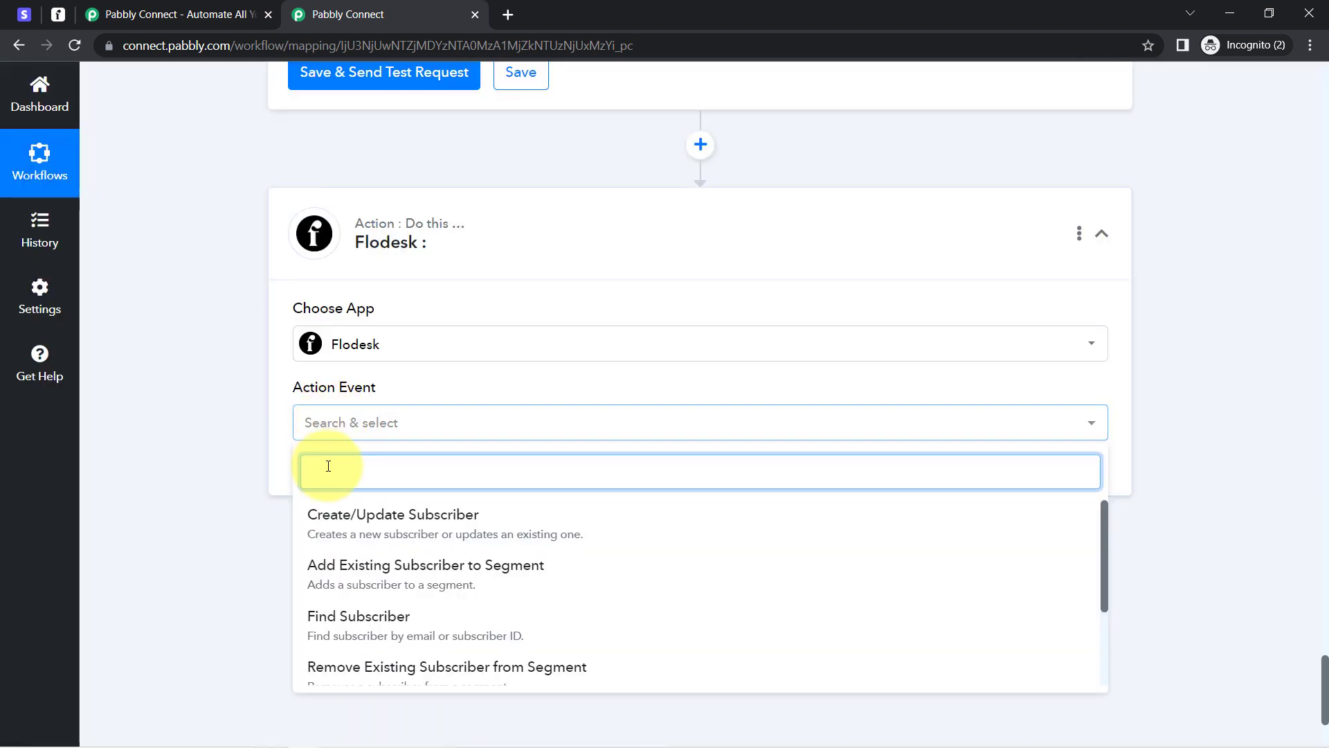
scroll(245, 467, "down", 1)
scroll(246, 467, "down", 1)
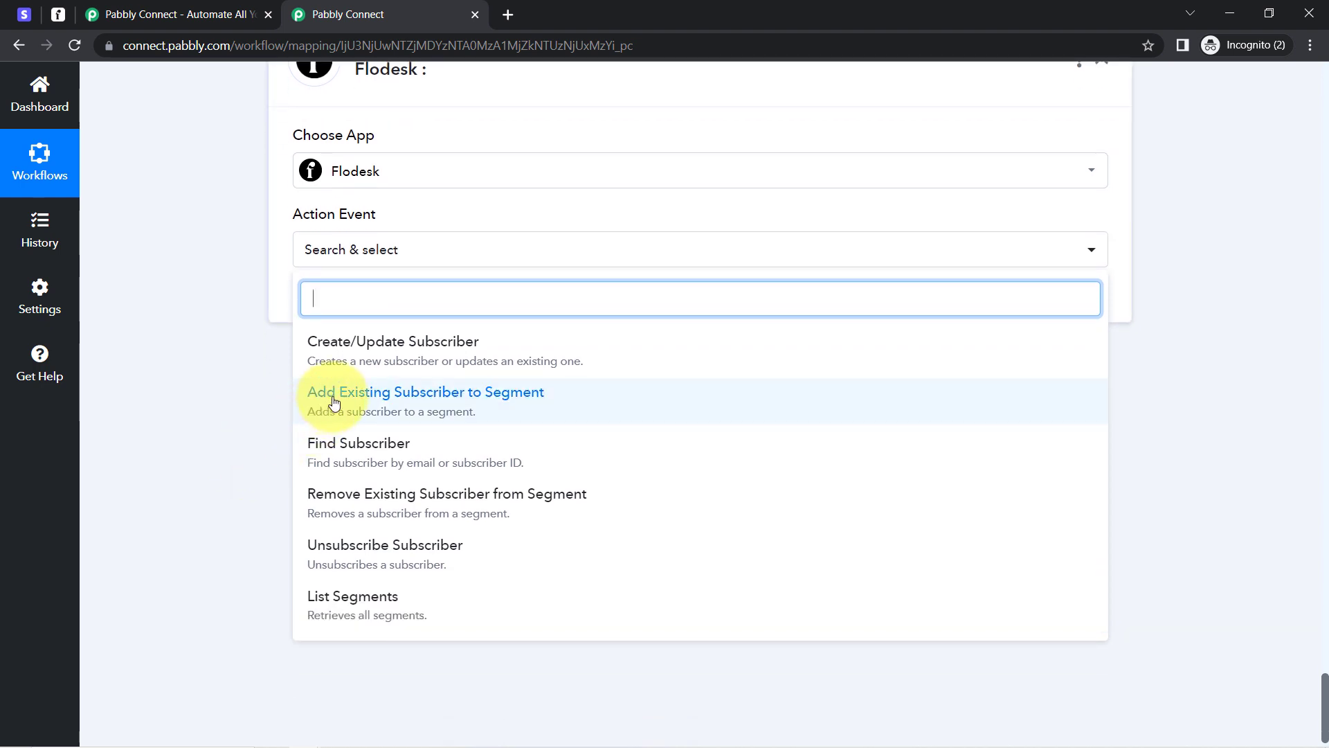
left_click(479, 406)
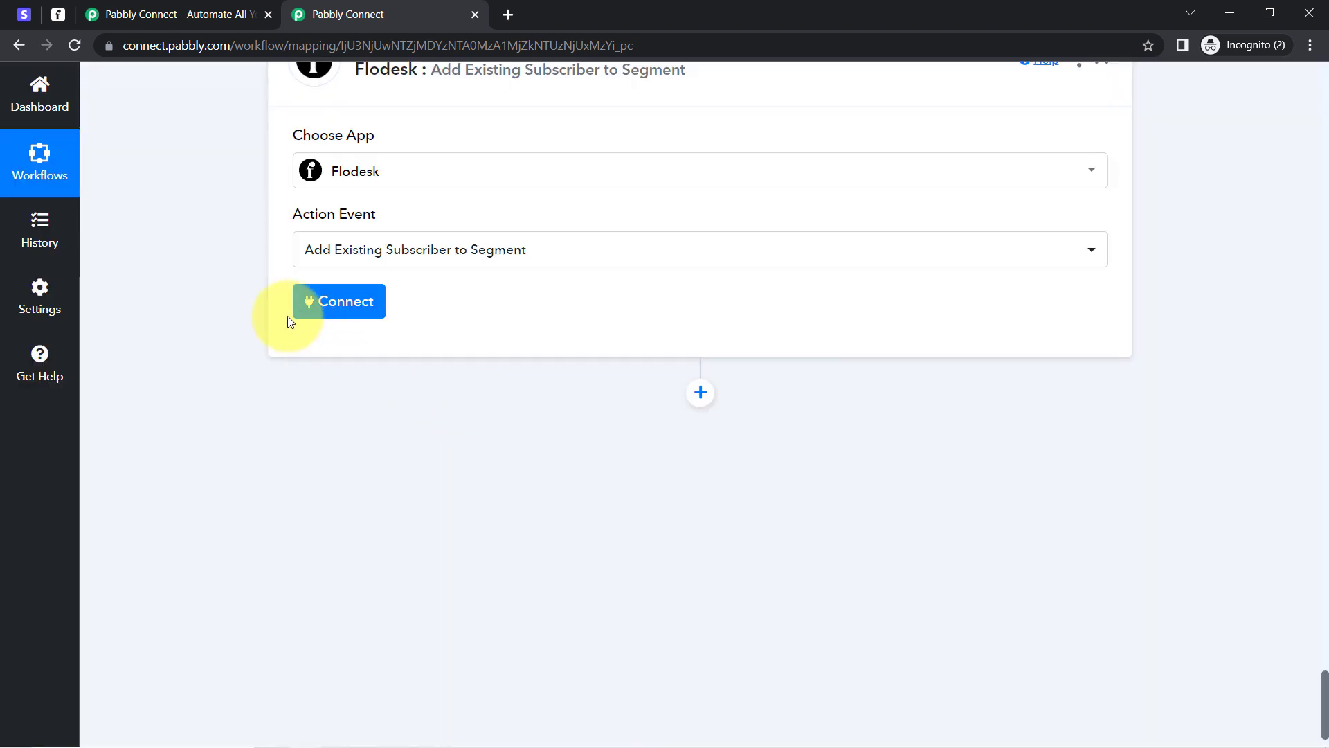
left_click(309, 304)
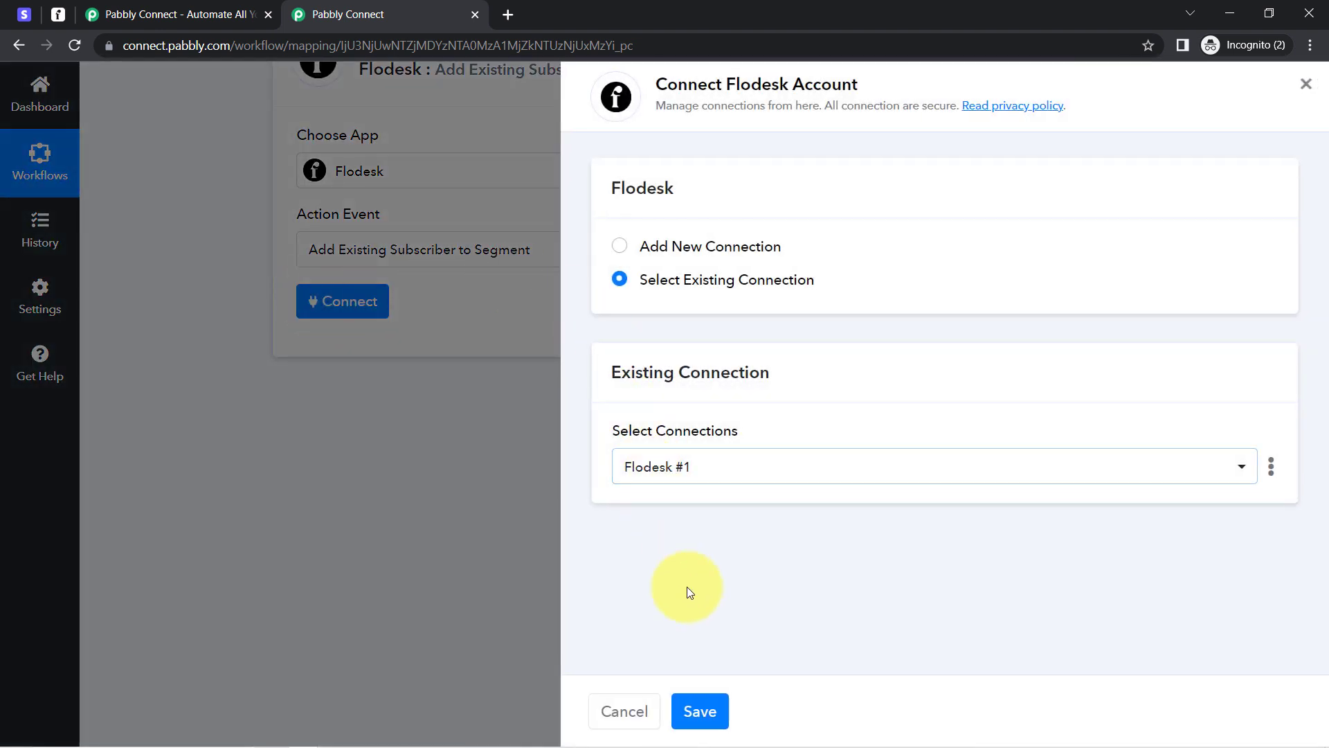
left_click(701, 711)
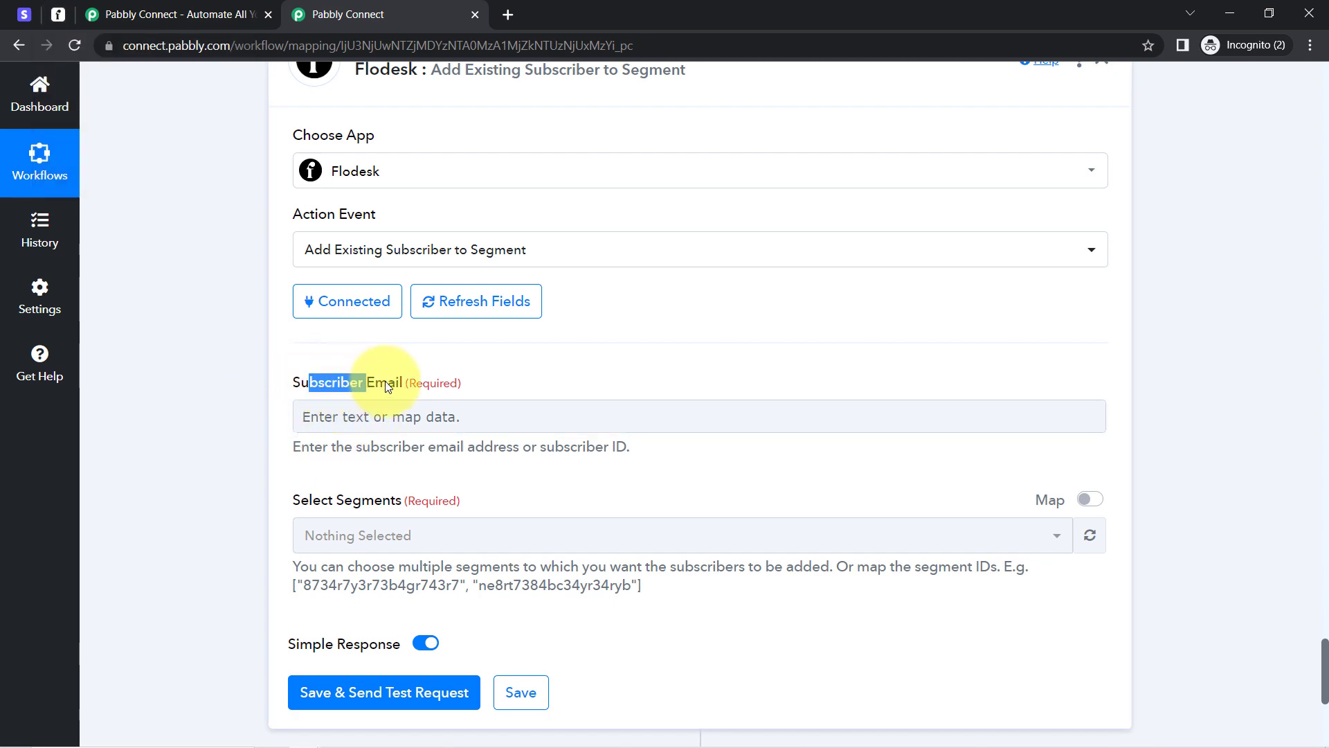
Step: Review the new action's fields, then switch to Flodesk and view the audience segments
scroll(388, 386, "up", 1)
scroll(356, 395, "down", 2)
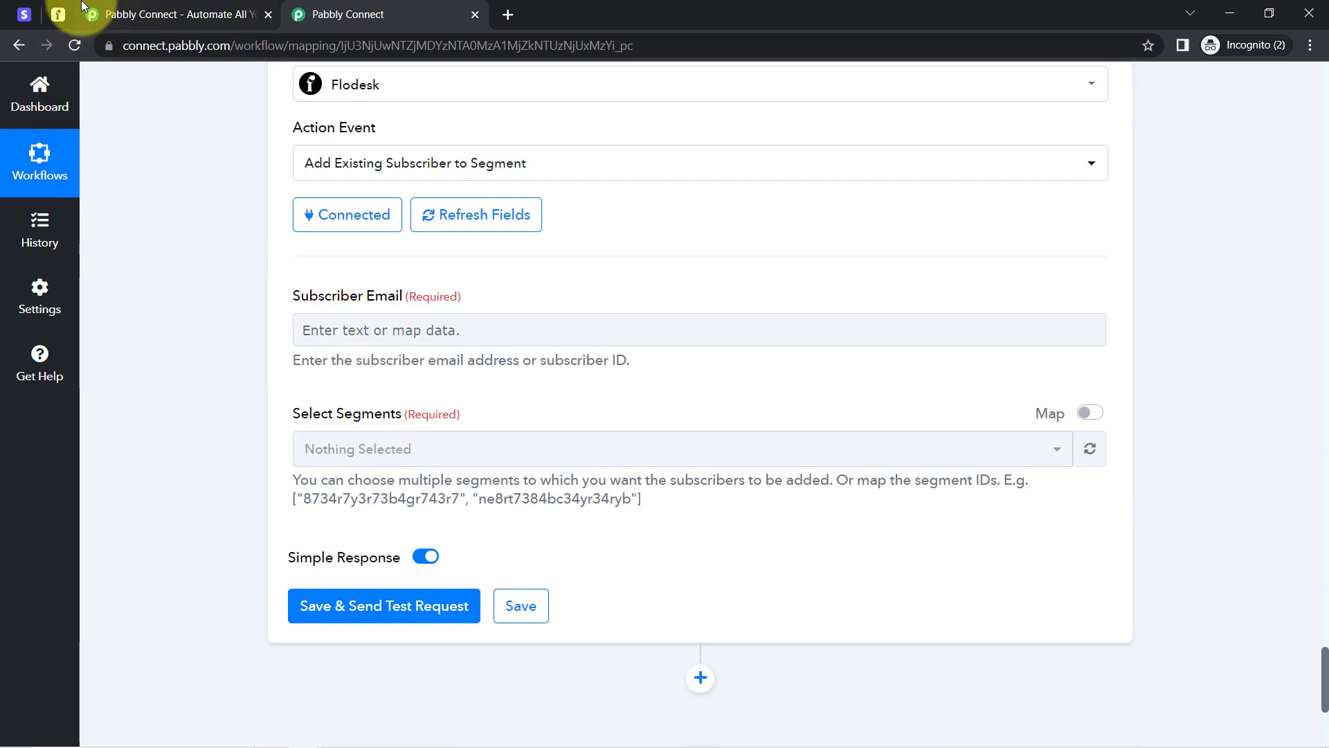
left_click(57, 16)
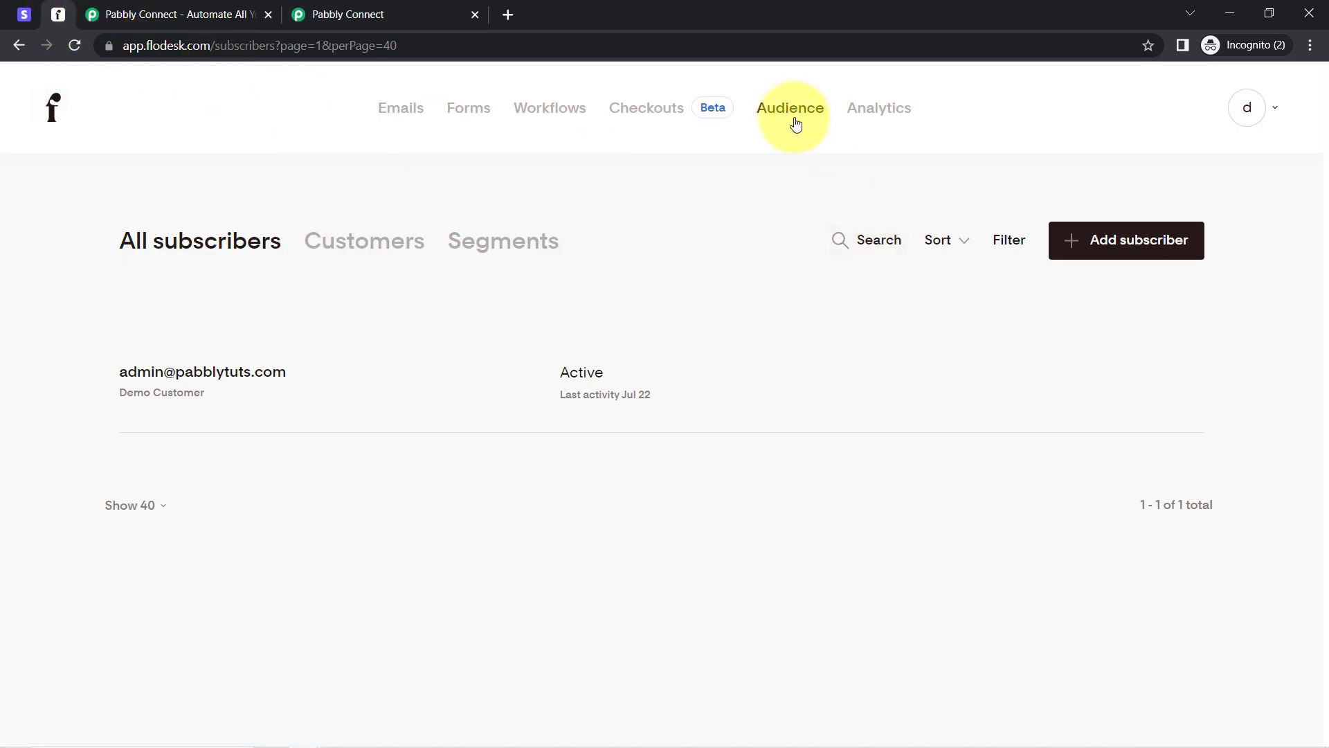
left_click(488, 252)
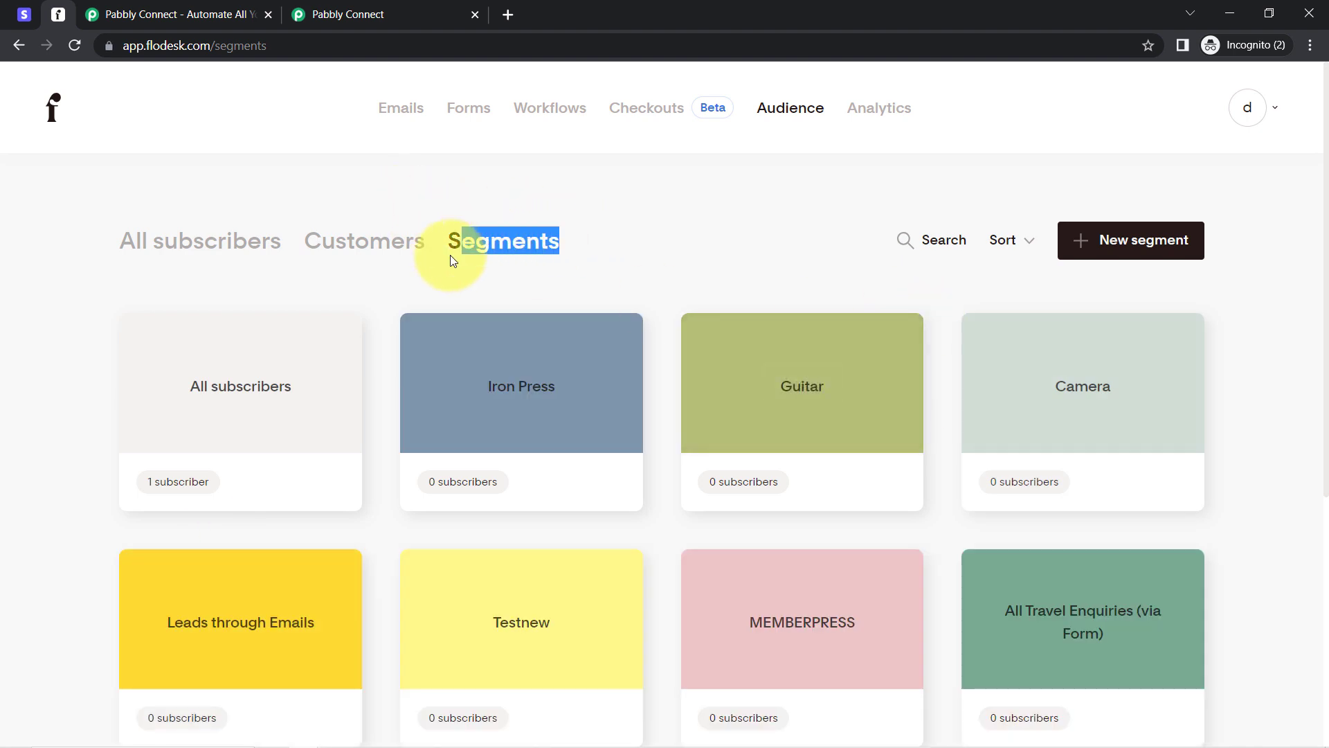
left_click_drag(451, 256, 444, 257)
Step: Switch to Pabbly Connect and look through the segments available for the Add Existing Subscriber to Segment action
left_click(348, 14)
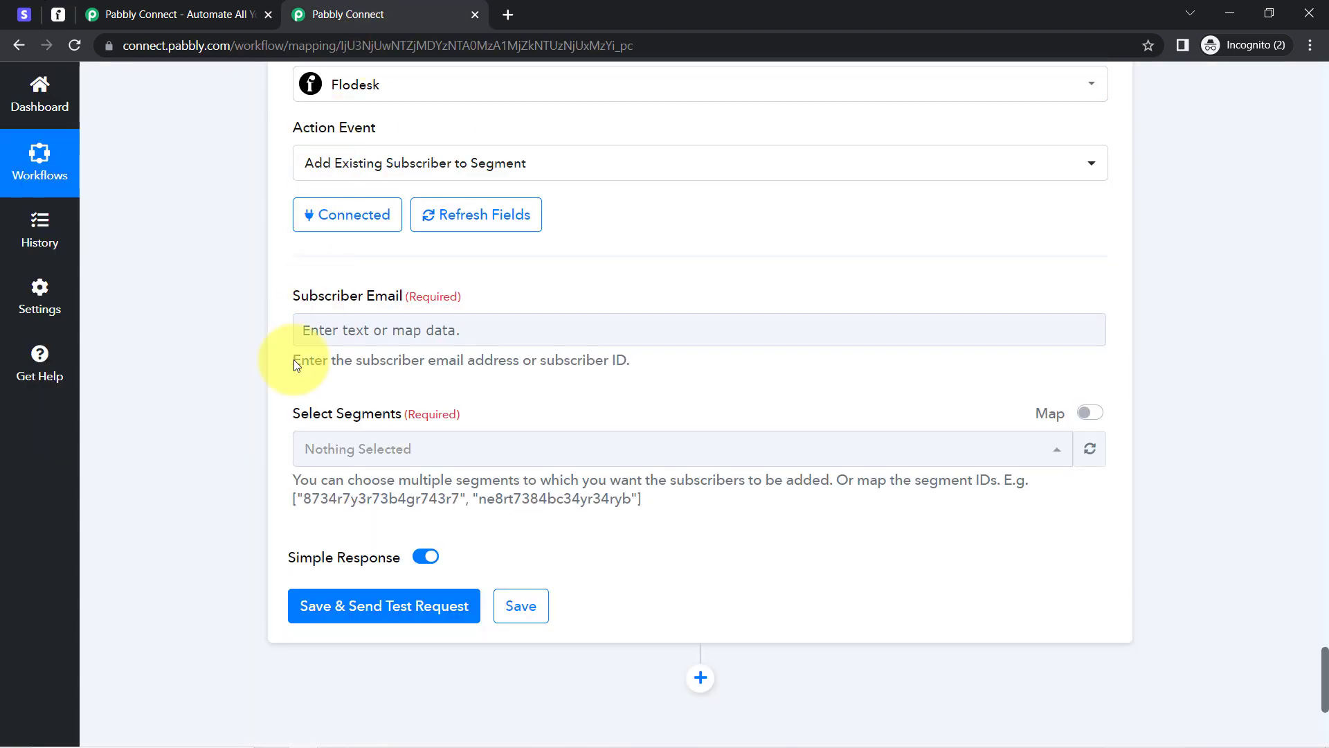
left_click(328, 448)
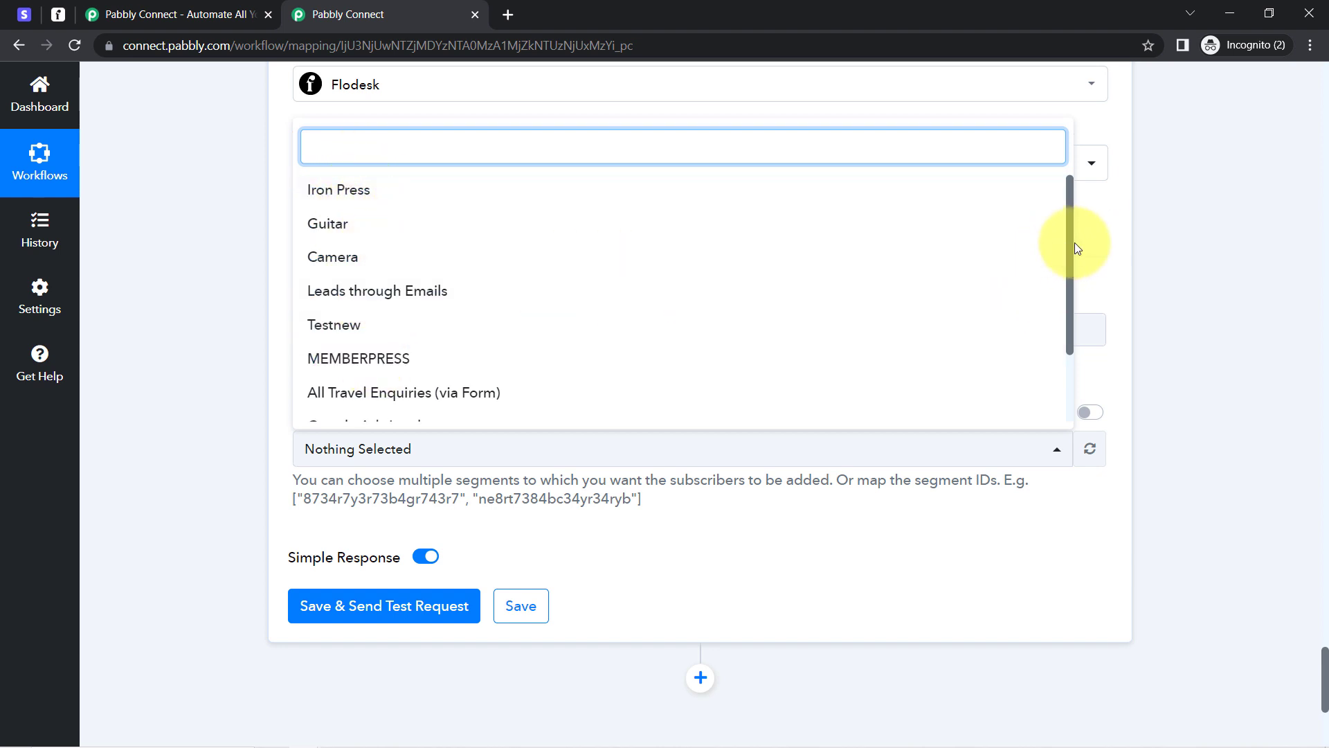
mouse_move(1068, 242)
left_mouse_down()
mouse_move(1066, 329)
mouse_move(1079, 231)
left_mouse_up()
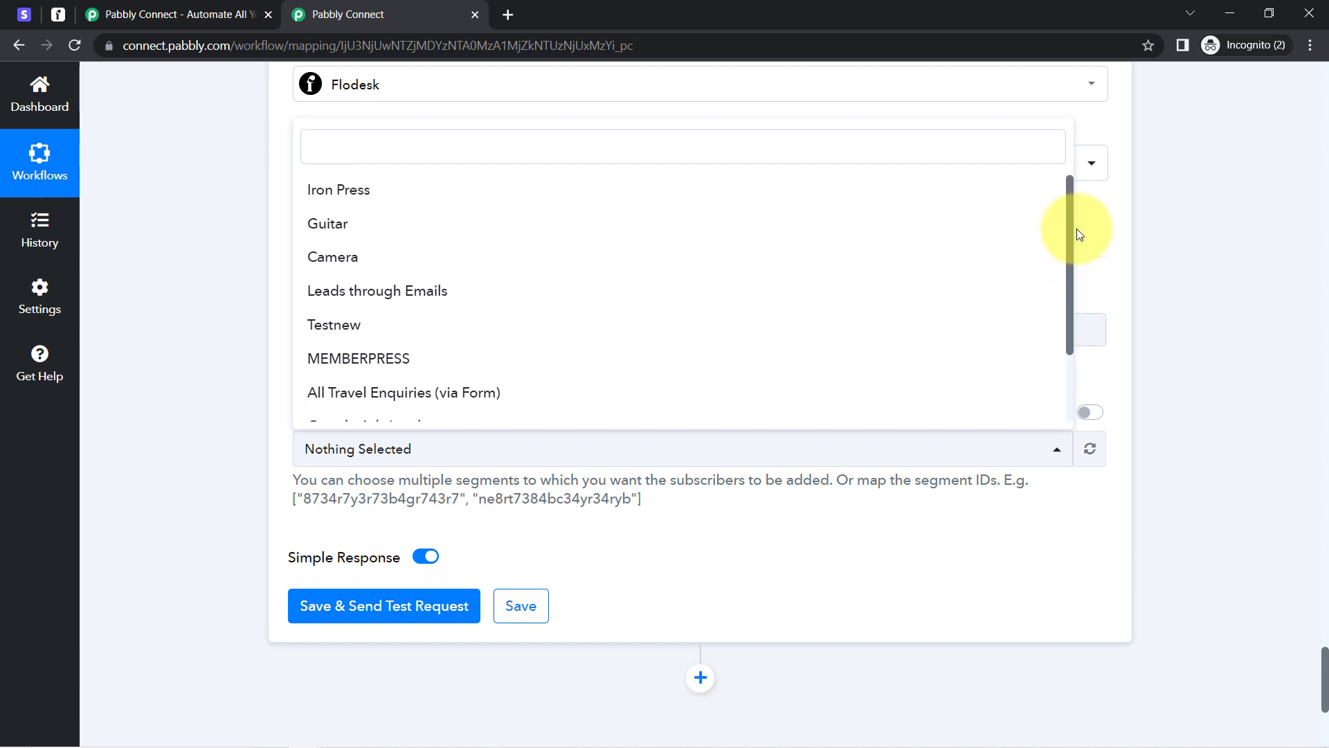
left_click_drag(1077, 228, 1074, 255)
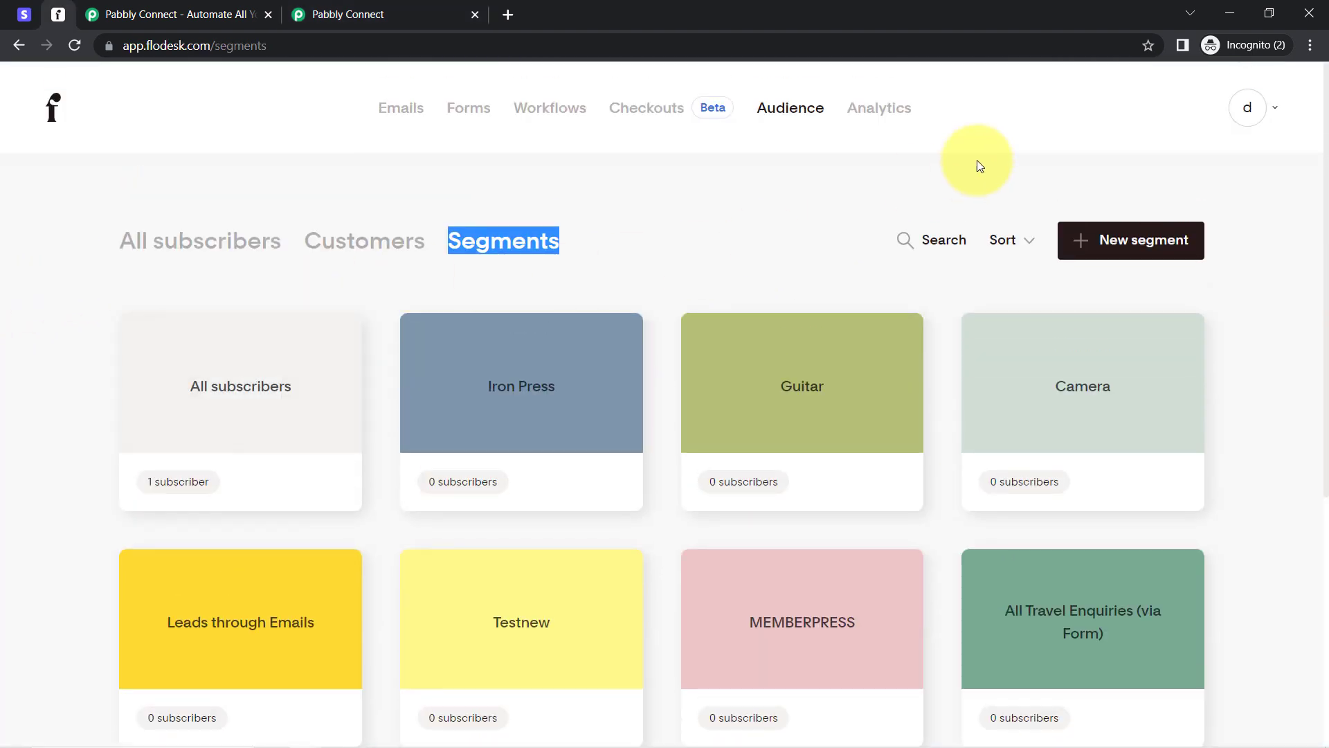
Step: In Flodesk, create a new segment named All Stripe Customer with the dusty pink colour and save it
left_click(1151, 239)
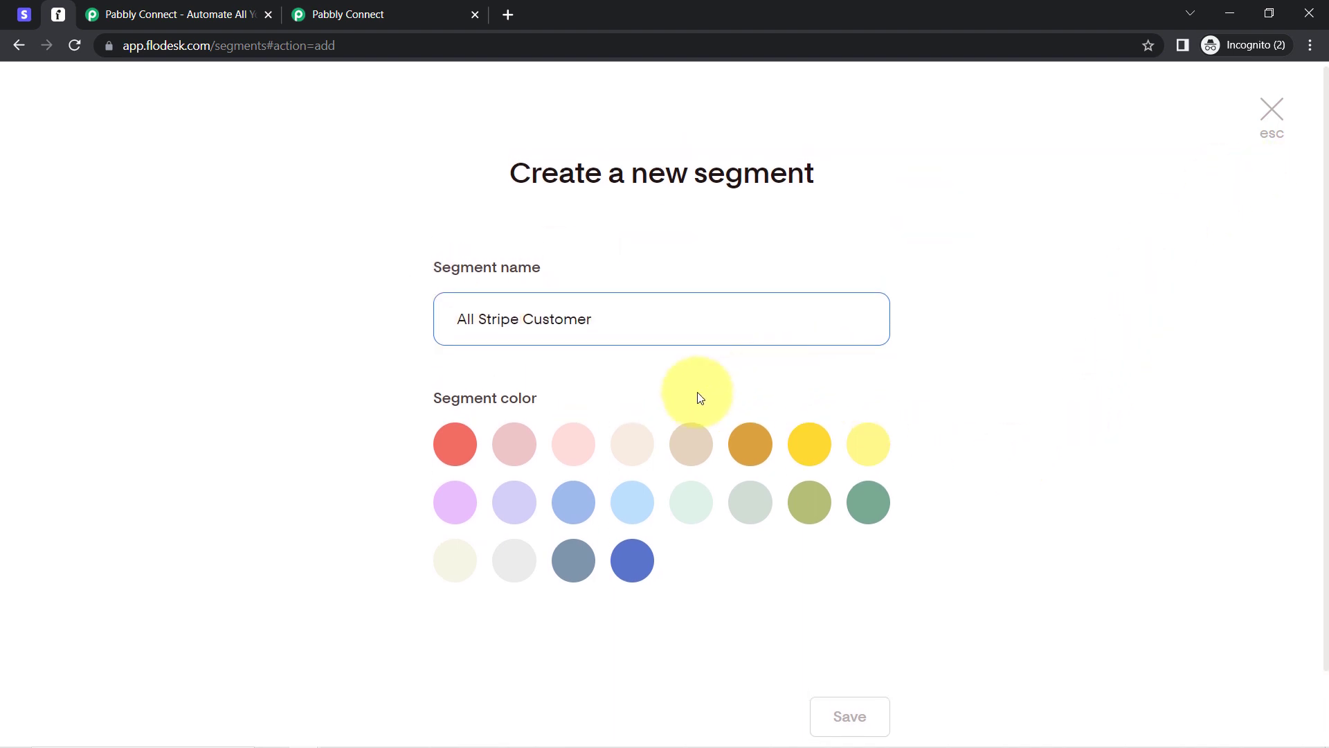
left_click(504, 451)
left_click(848, 718)
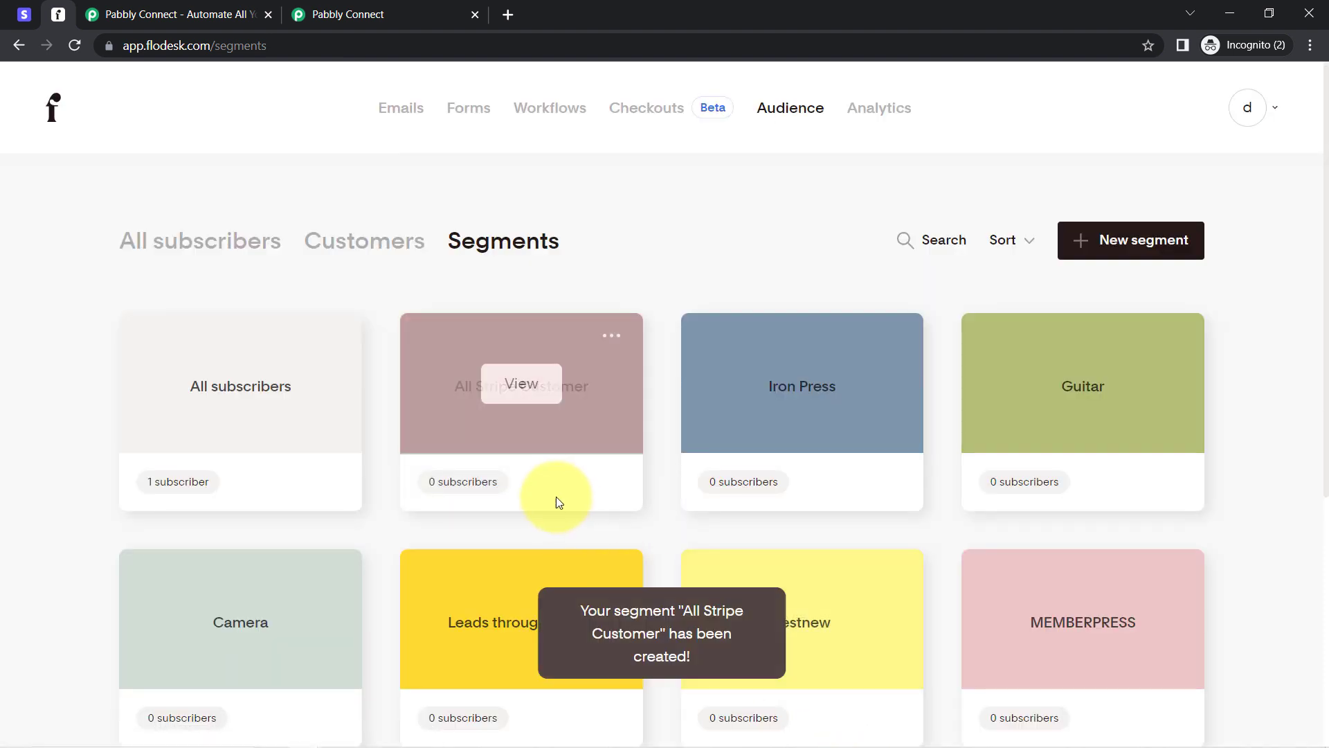
Step: Return to the Pabbly Connect workflow, refresh the available segments and select All Stripe Customer as the action's segment
left_click(342, 15)
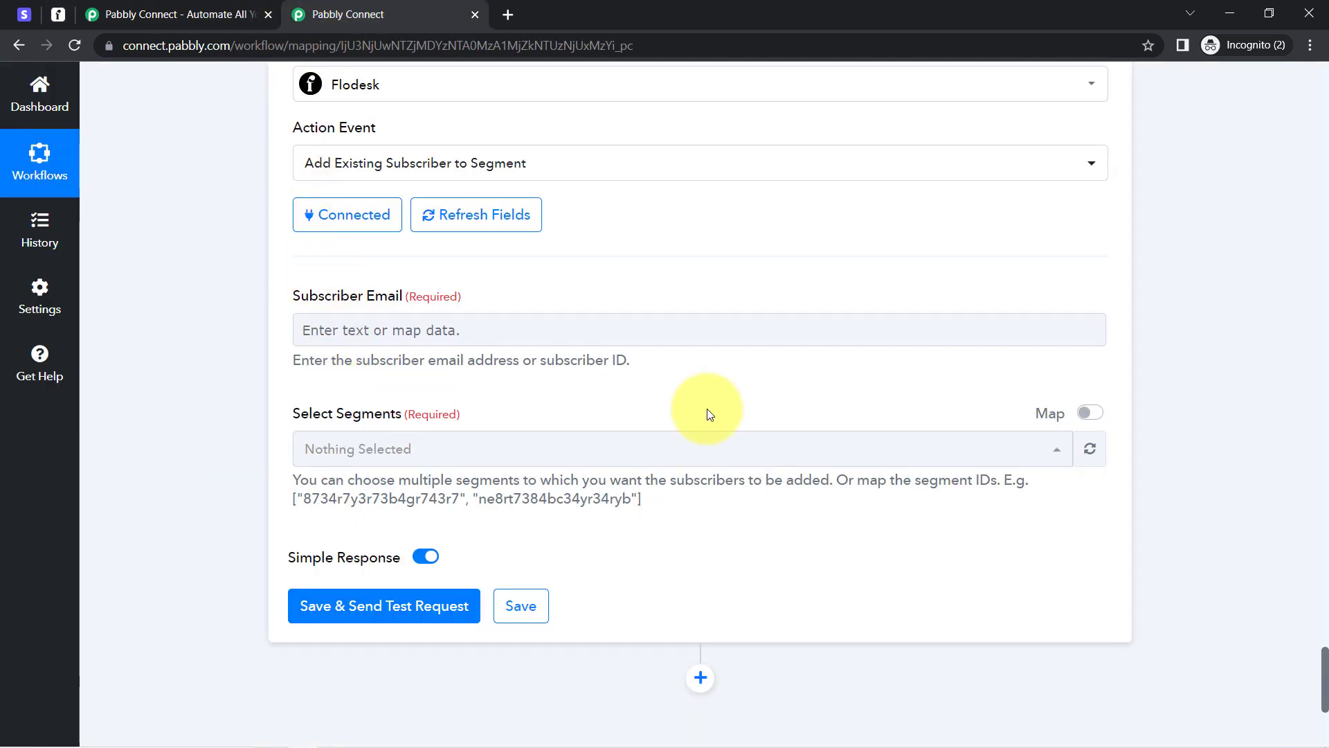
left_click(1078, 450)
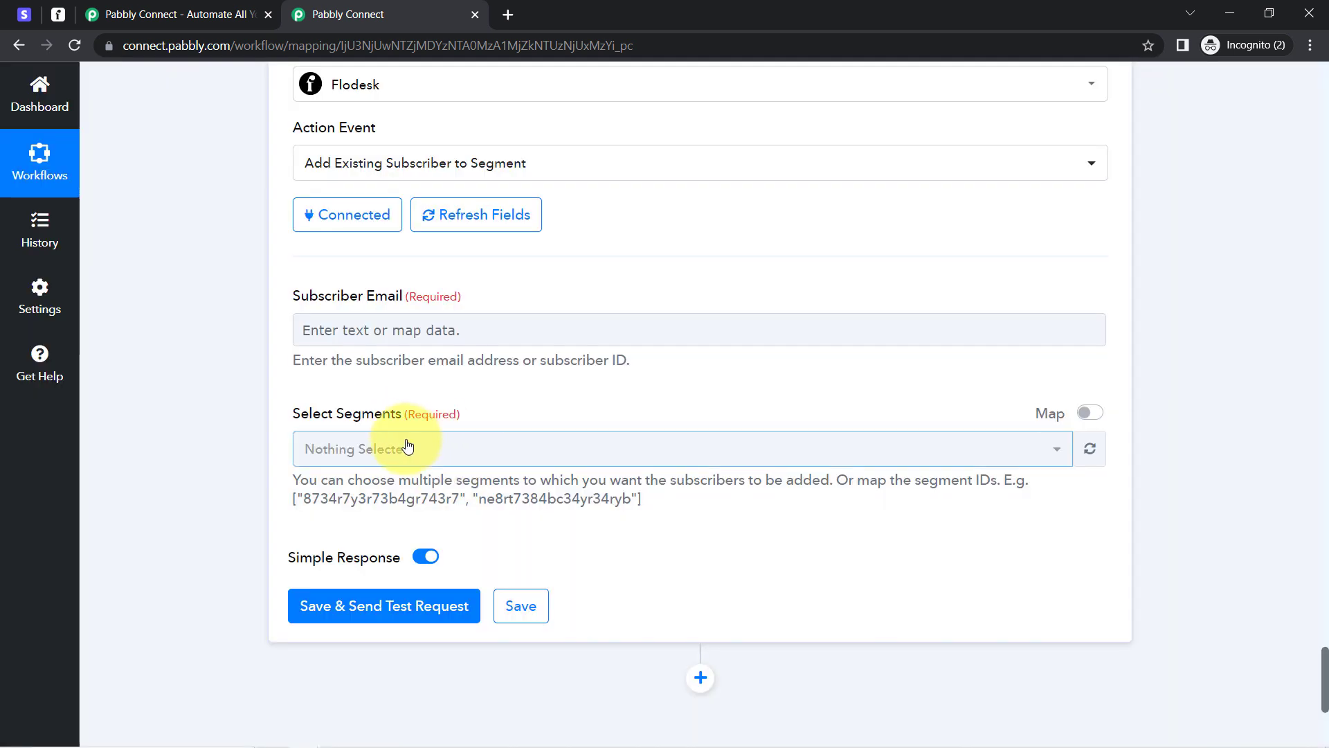
left_click(407, 447)
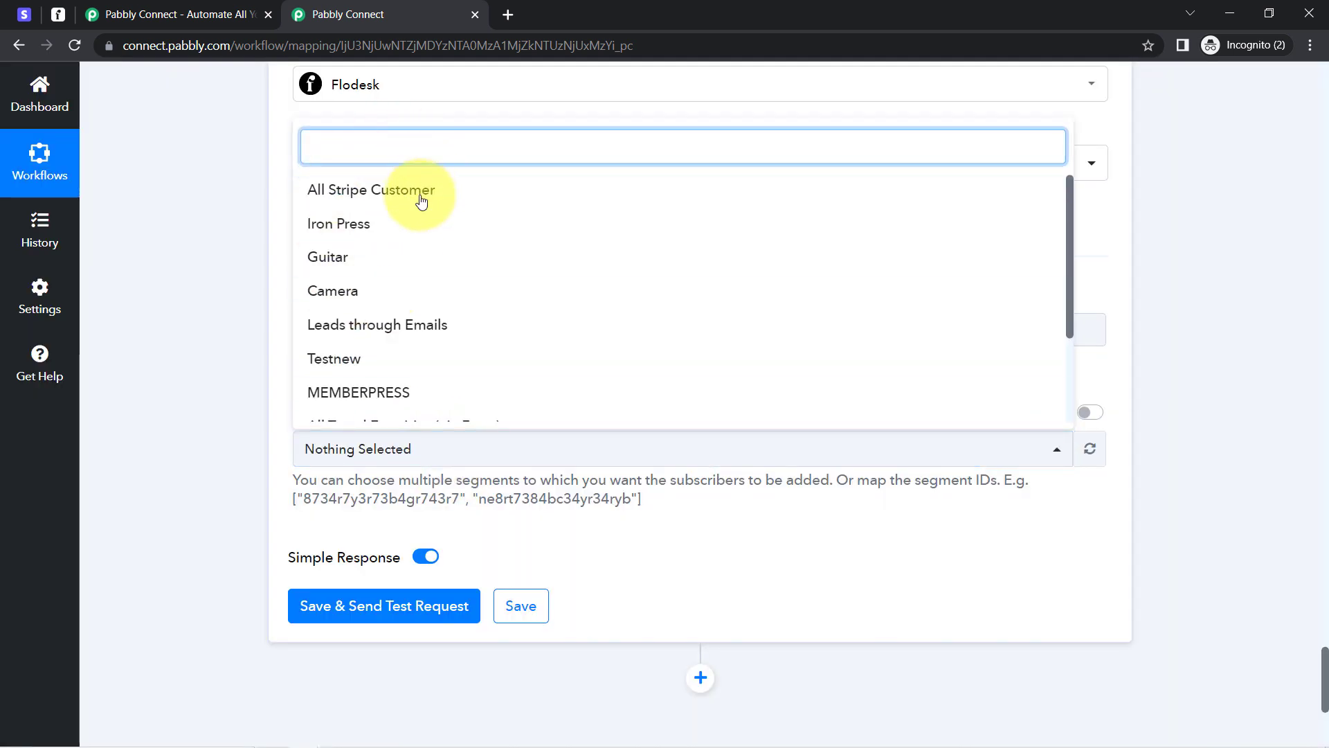
left_click(359, 192)
left_click(269, 254)
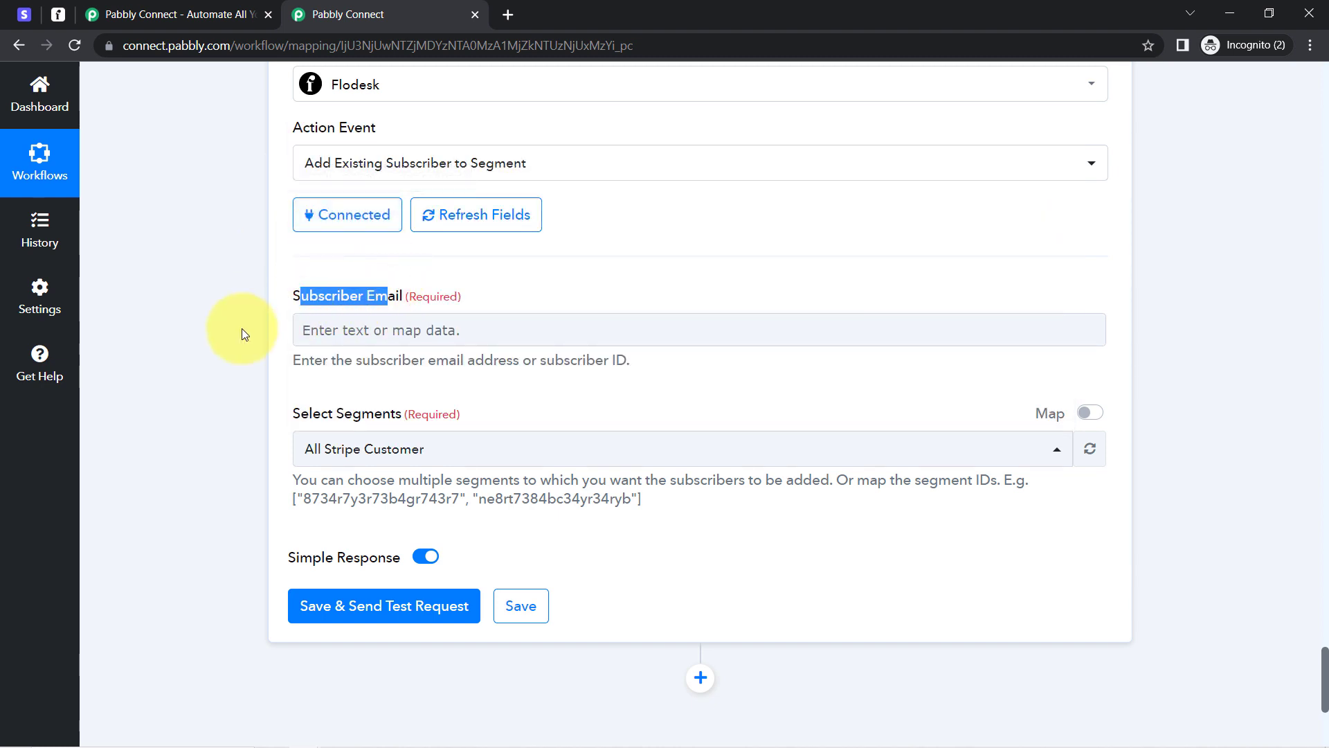
Step: Map Subscriber Email to the Email value from the Create/Update Subscriber step, then save and send a test request
scroll(298, 256, "down", 2)
left_click(360, 156)
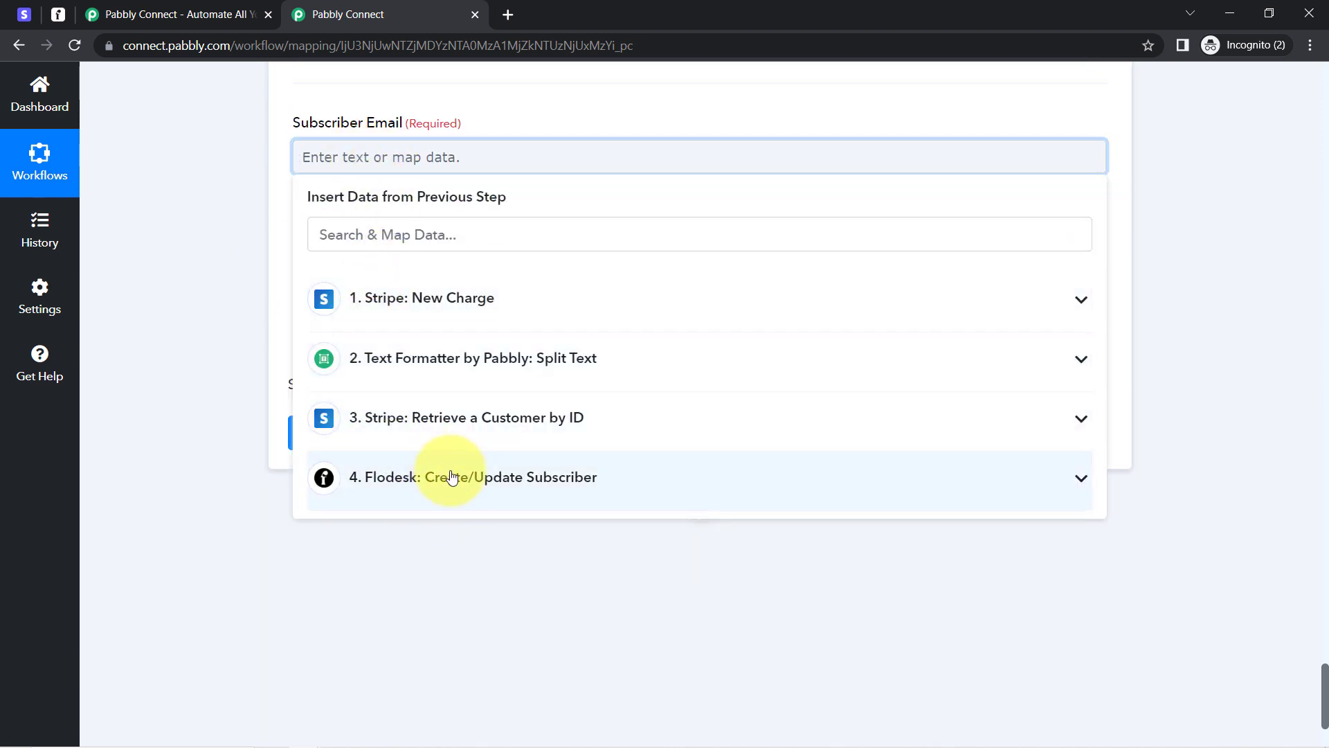
left_click(452, 476)
left_click(369, 603)
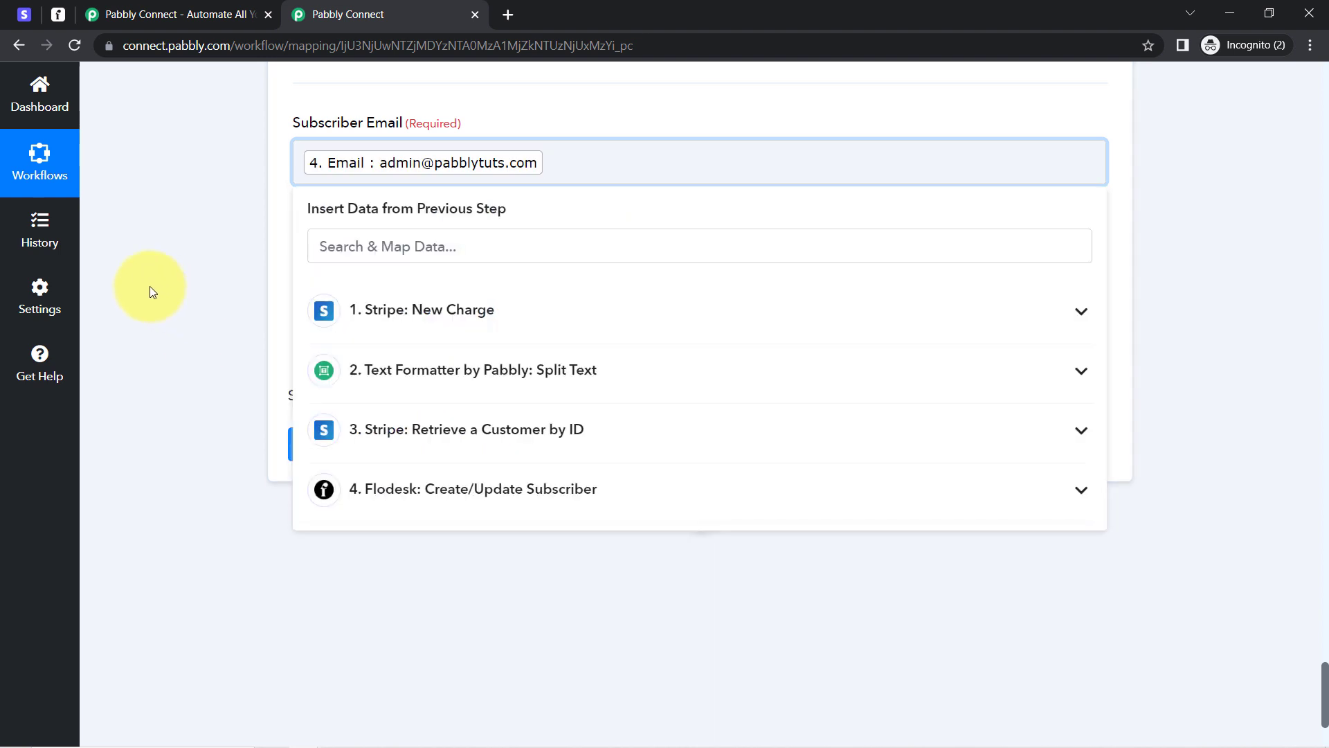
left_click(149, 285)
left_click(361, 441)
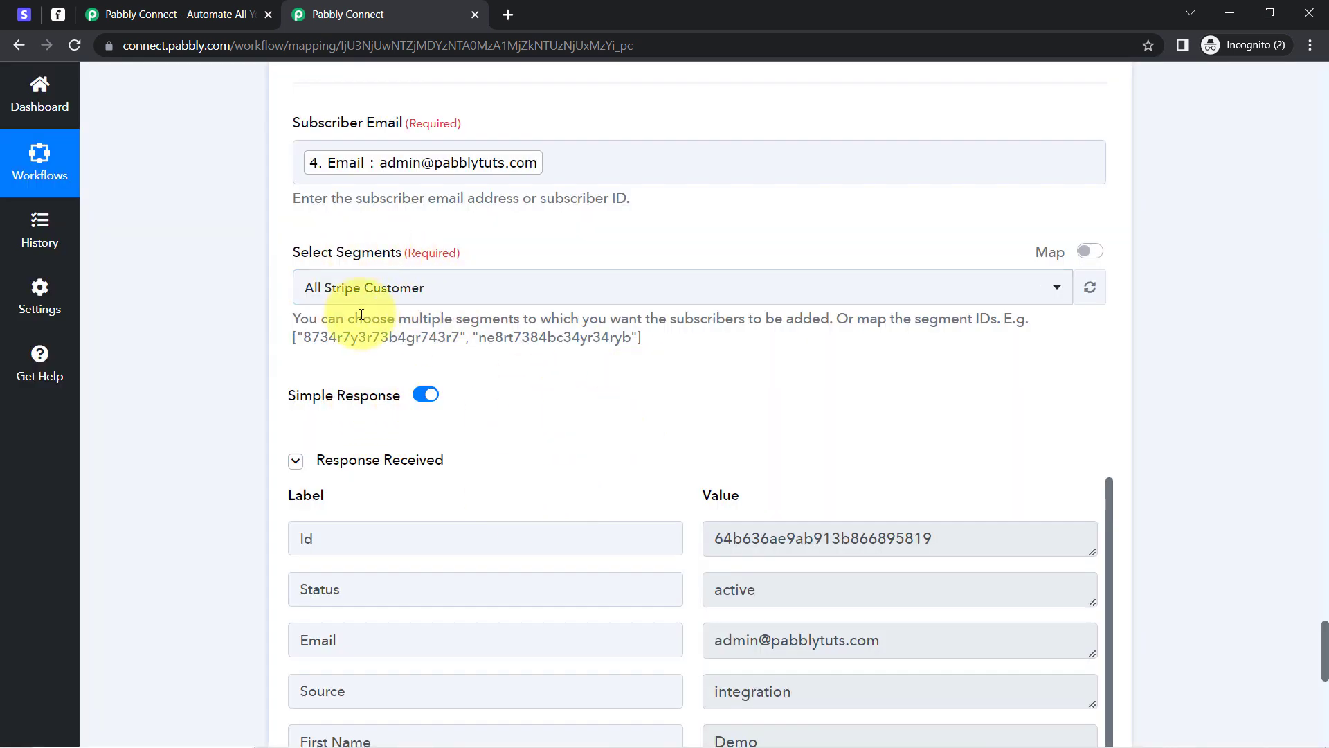
Step: Switch to Flodesk, reload the segments and open All Stripe Customer to check its subscribers
left_click(57, 14)
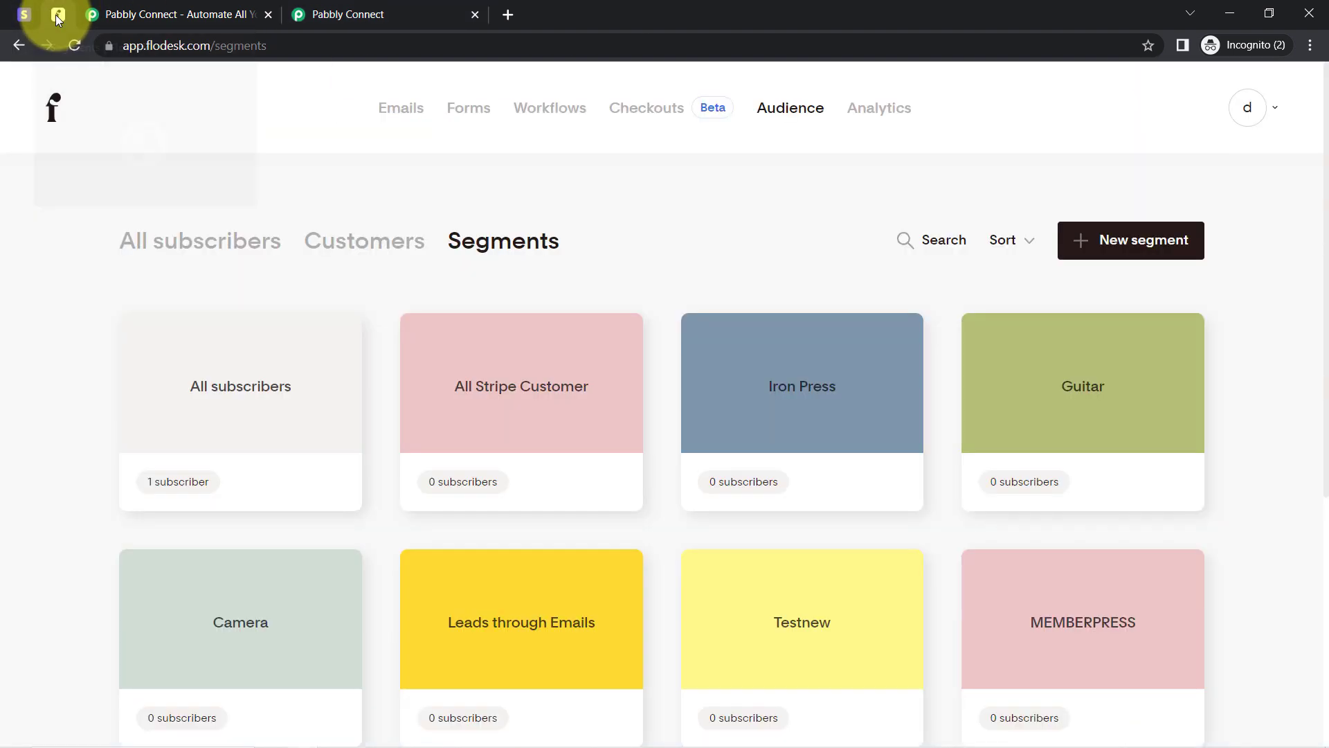
left_click(74, 47)
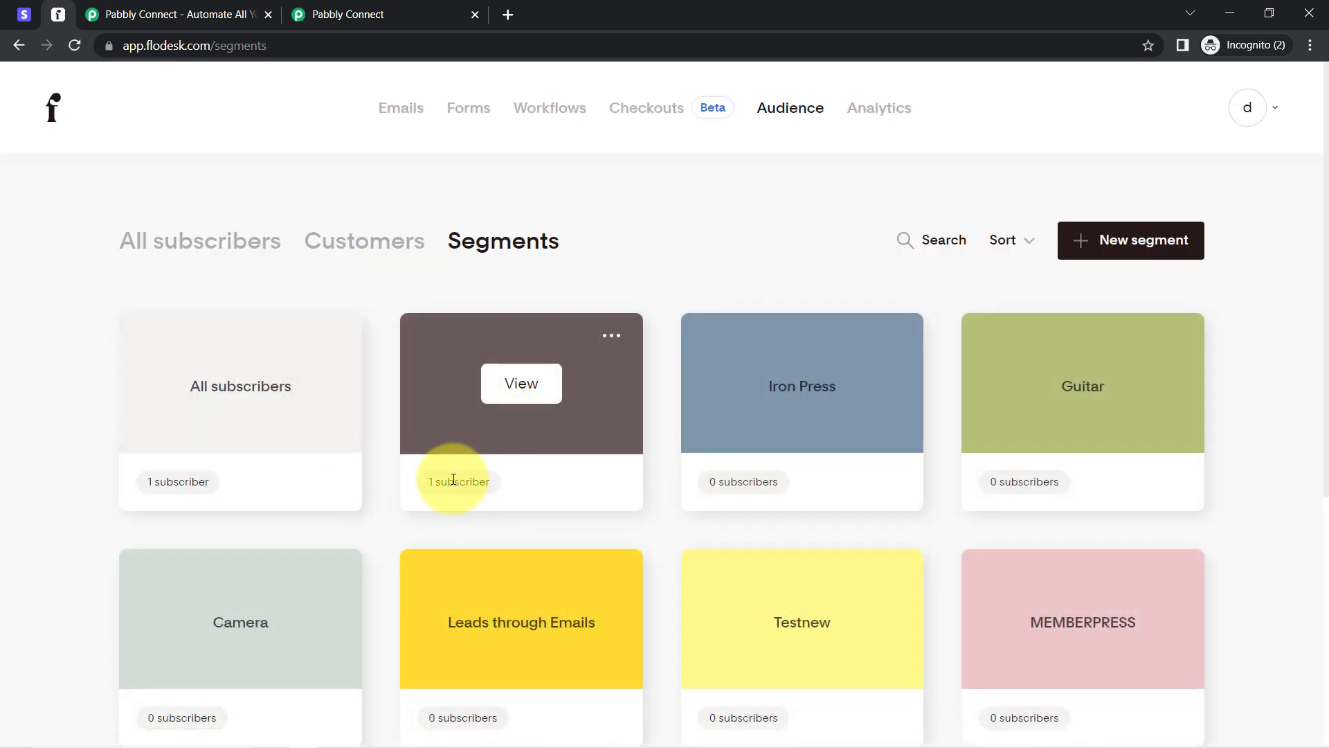
left_click(509, 384)
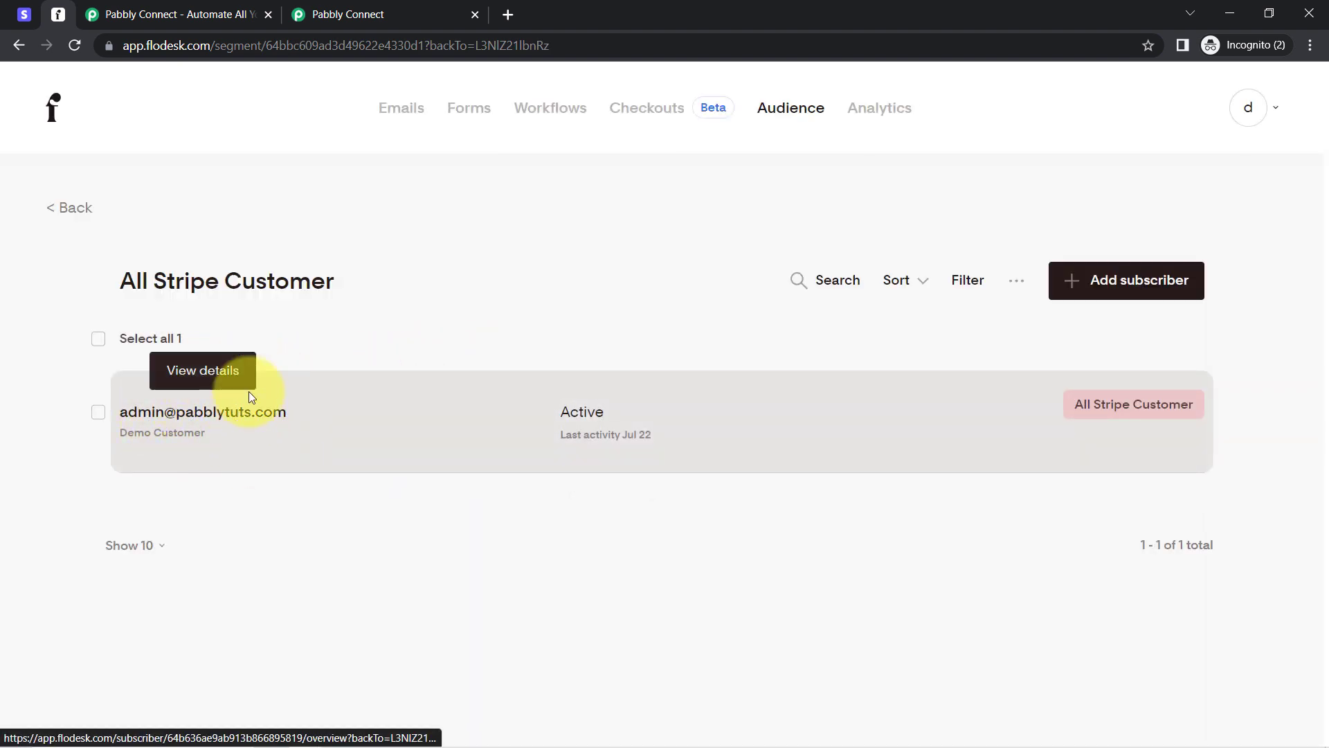
left_click_drag(333, 281, 153, 282)
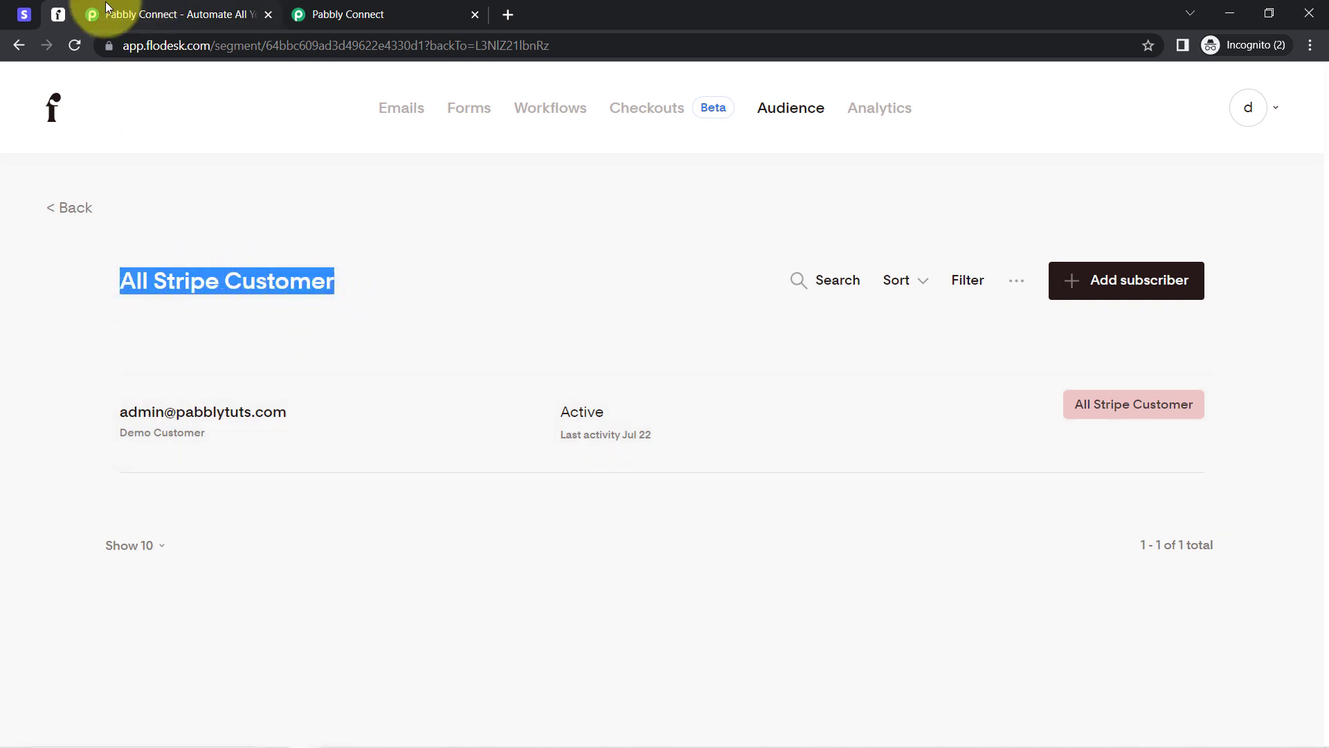
Step: Switch back to Pabbly Connect and collapse all five workflow steps, from the Stripe trigger to the last Flodesk action
left_click(380, 11)
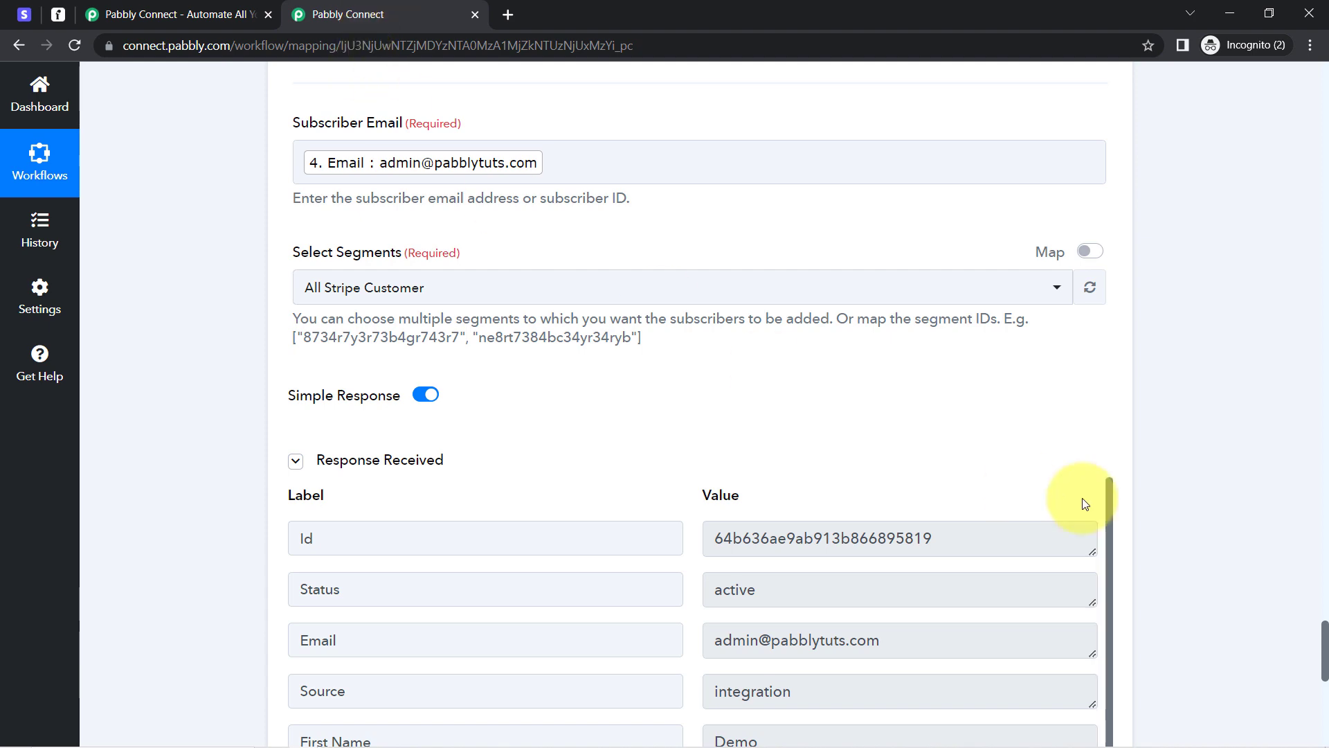
left_click_drag(1327, 573, 1324, 5)
left_click(431, 336)
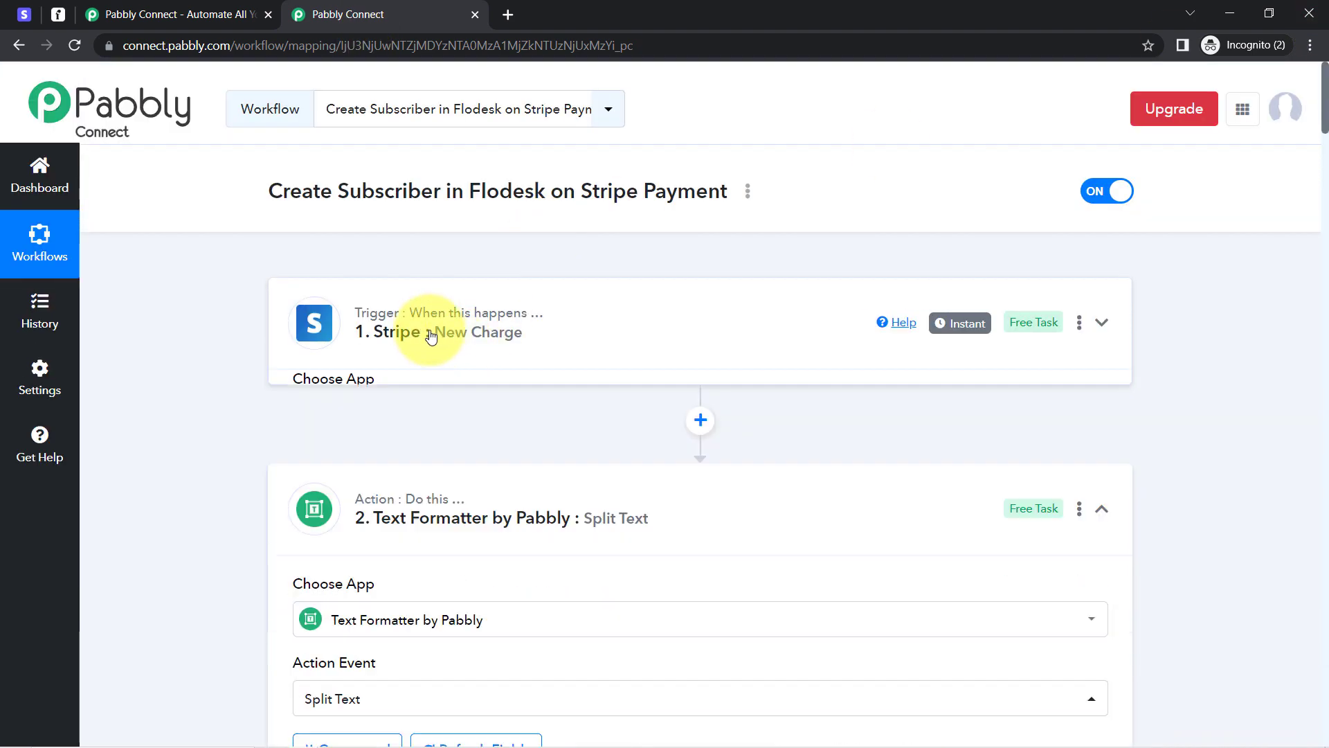
left_click(366, 500)
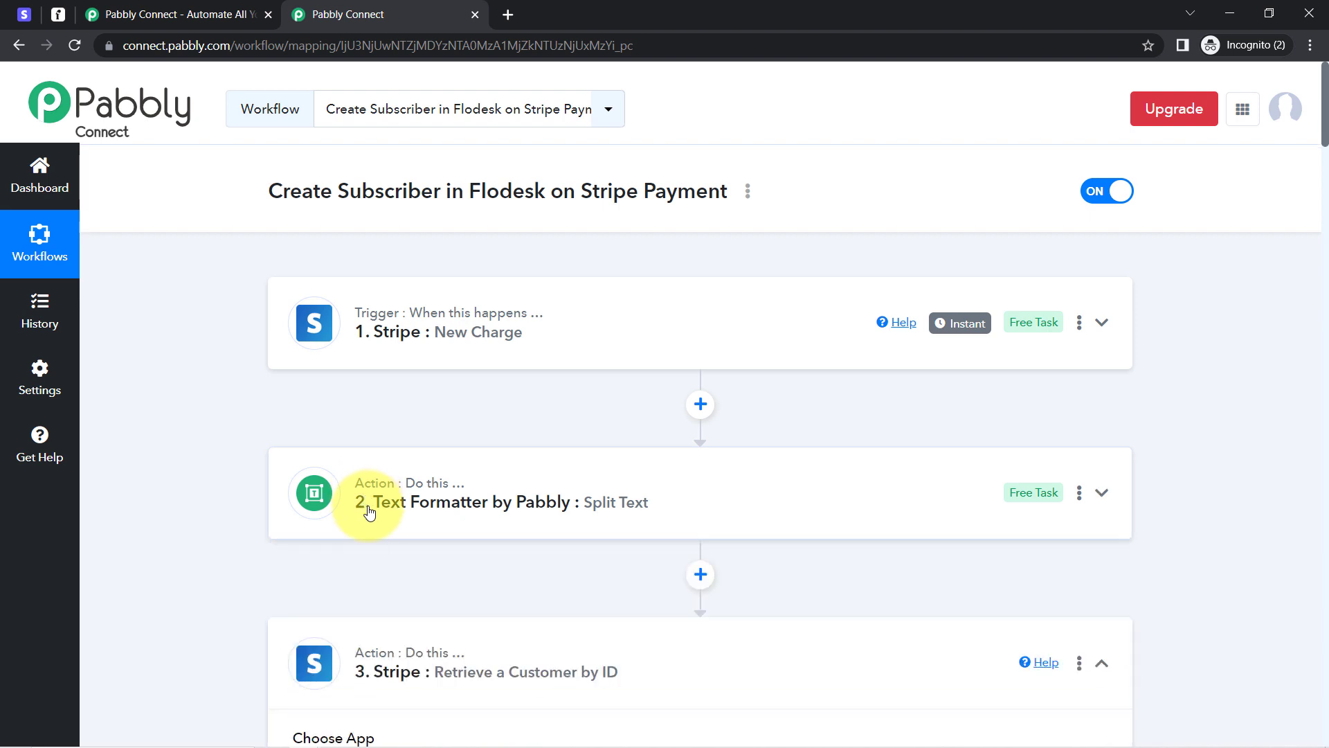
left_click(360, 661)
scroll(223, 527, "down", 4)
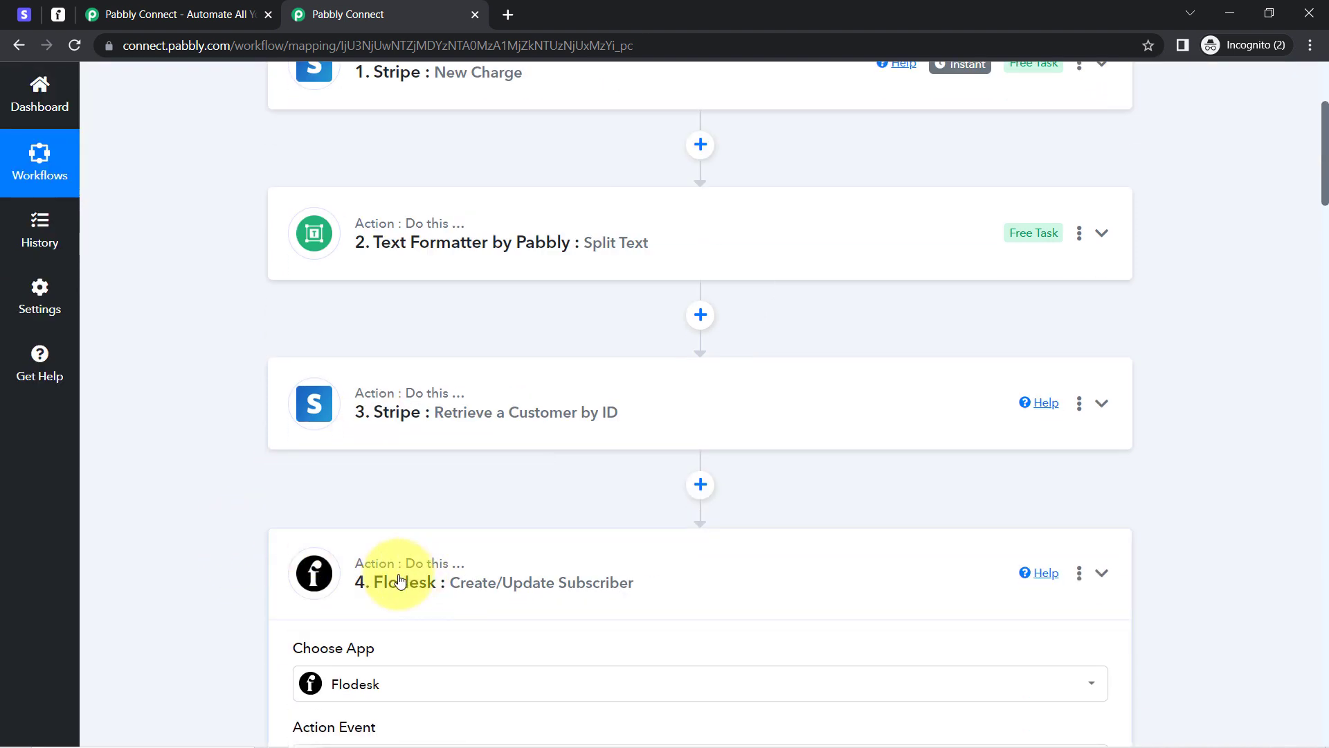
scroll(244, 500, "down", 3)
left_click(381, 544)
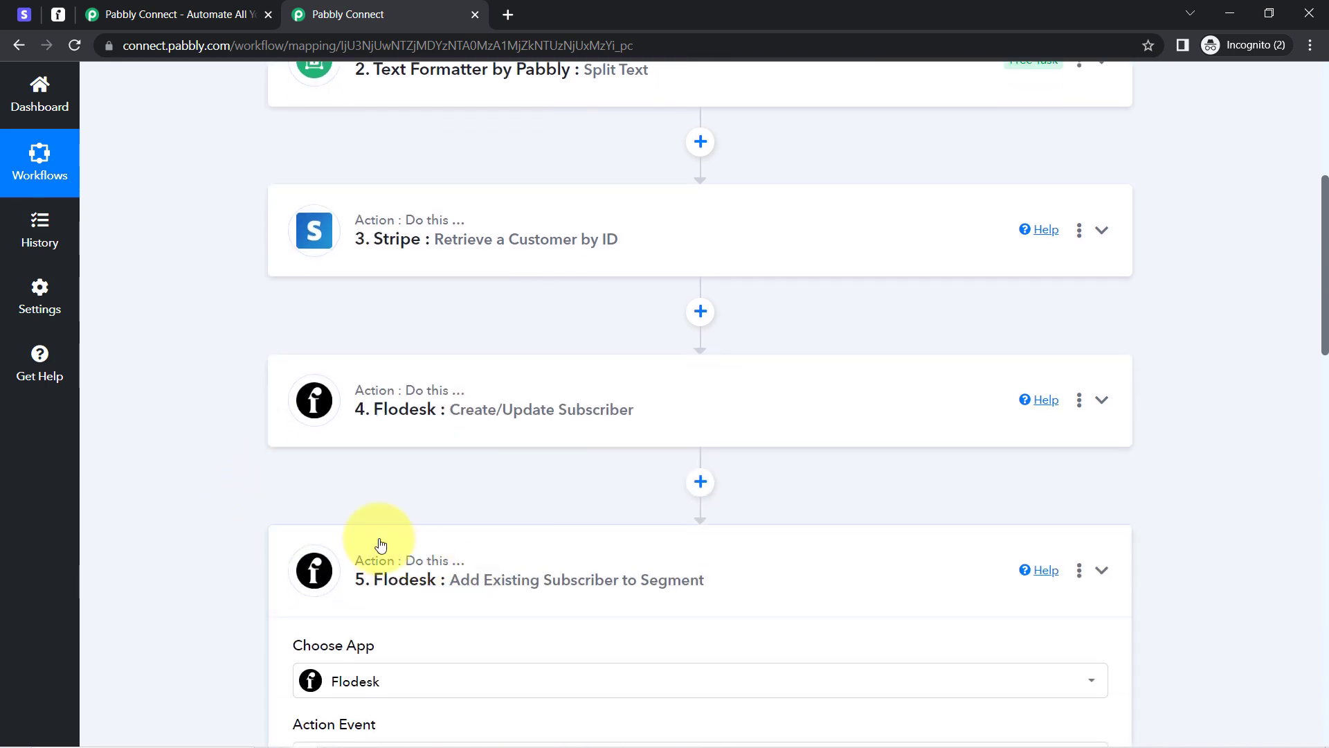
Step: Open the workflow's sharing options, copy its share link and close the sharing dialog
scroll(229, 533, "up", 6)
scroll(250, 552, "down", 2)
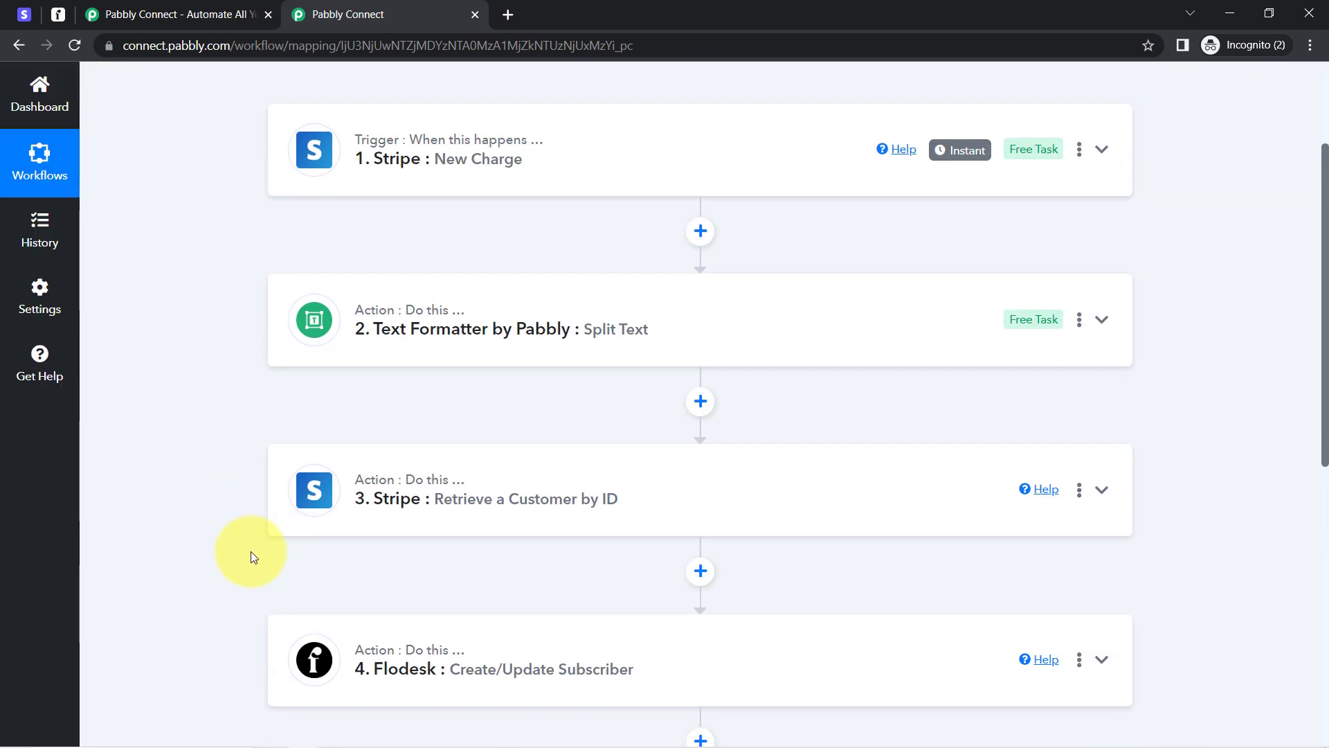
scroll(251, 551, "up", 3)
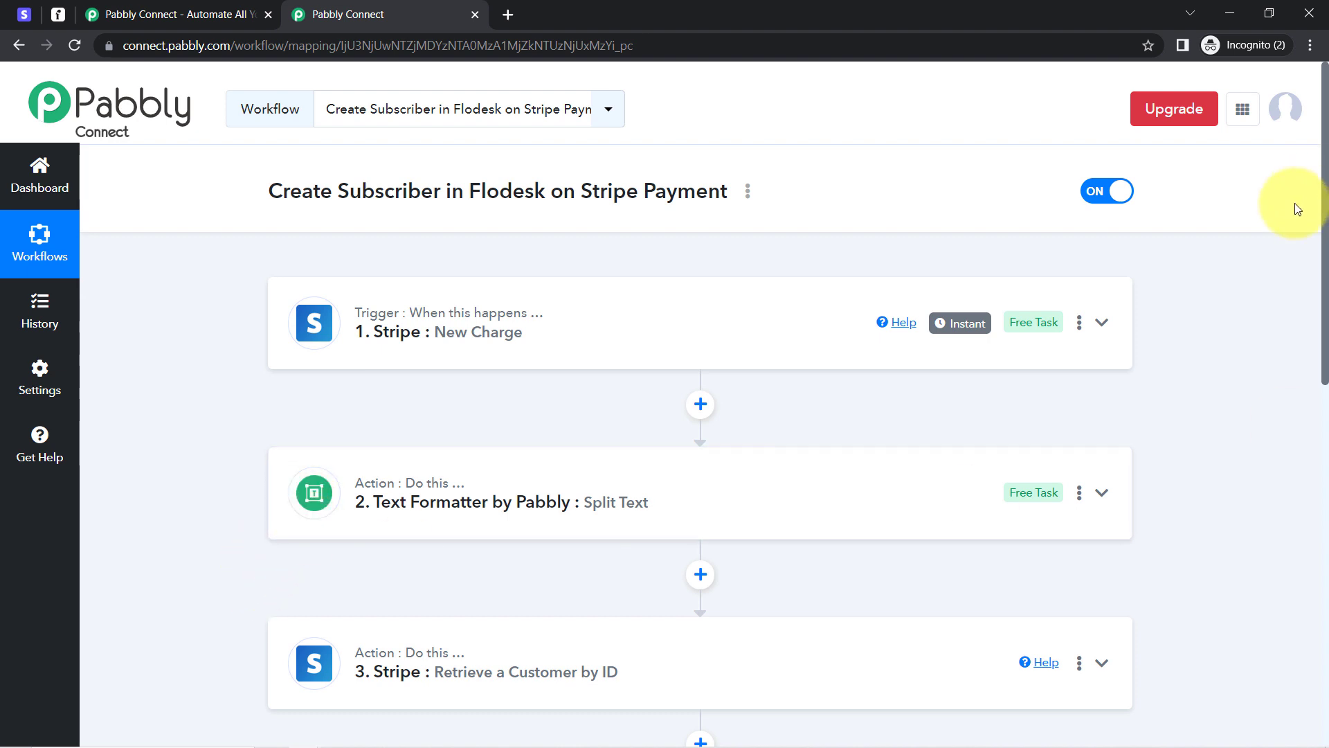
left_click_drag(1326, 261, 1325, 437)
scroll(1326, 429, "down", 1)
scroll(1316, 275, "up", 3)
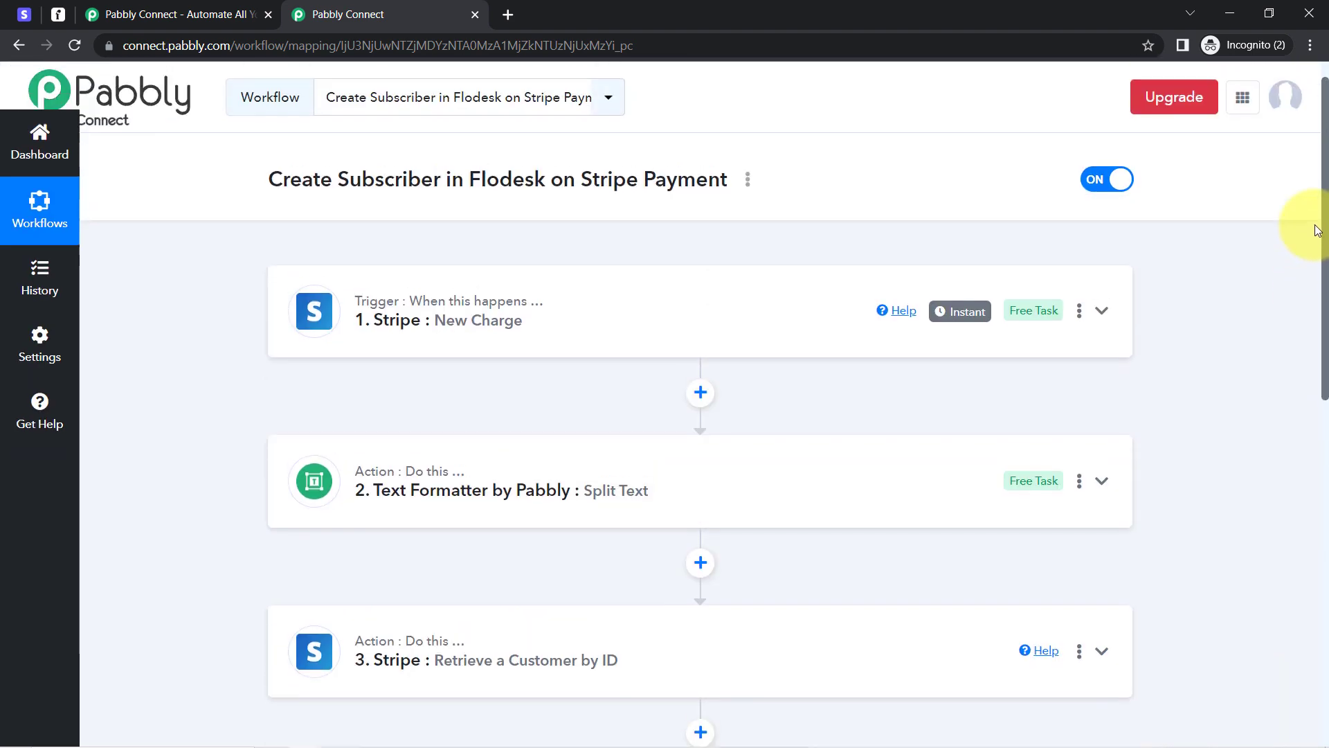
left_click(748, 180)
left_click(607, 270)
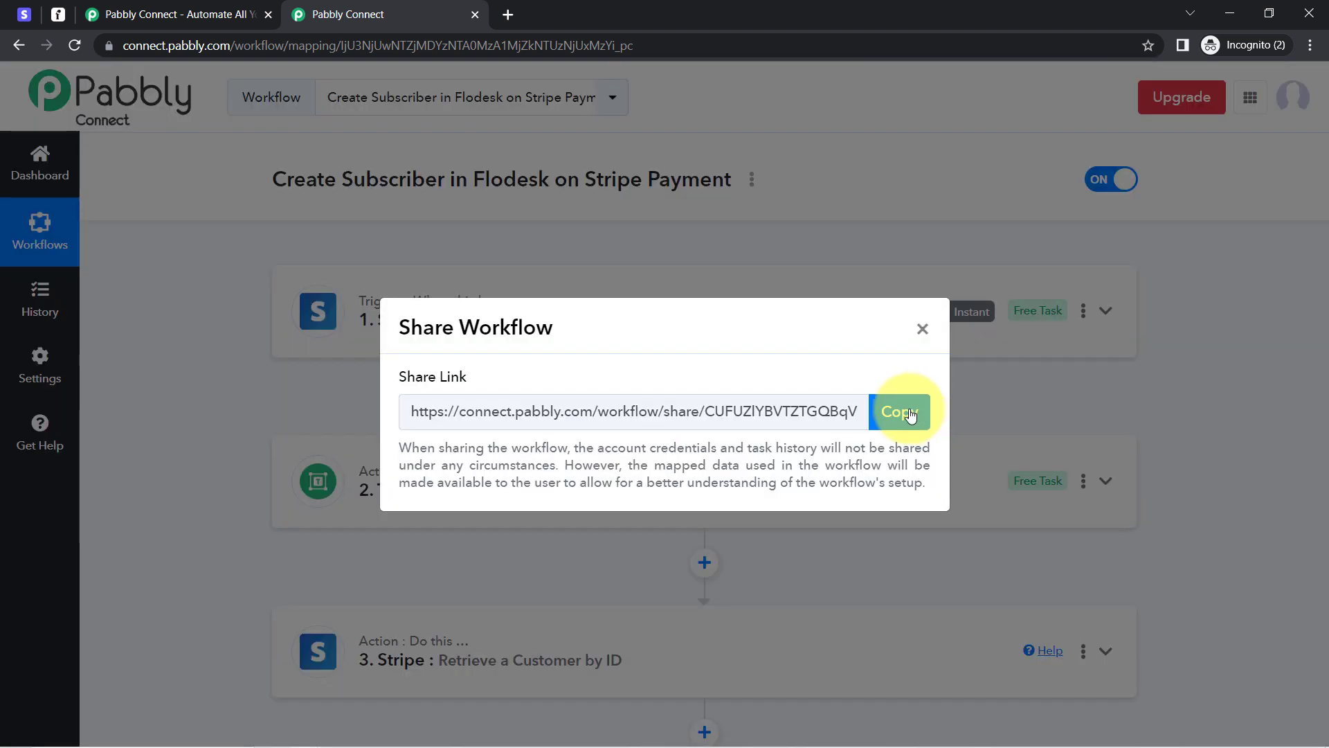
left_click(911, 415)
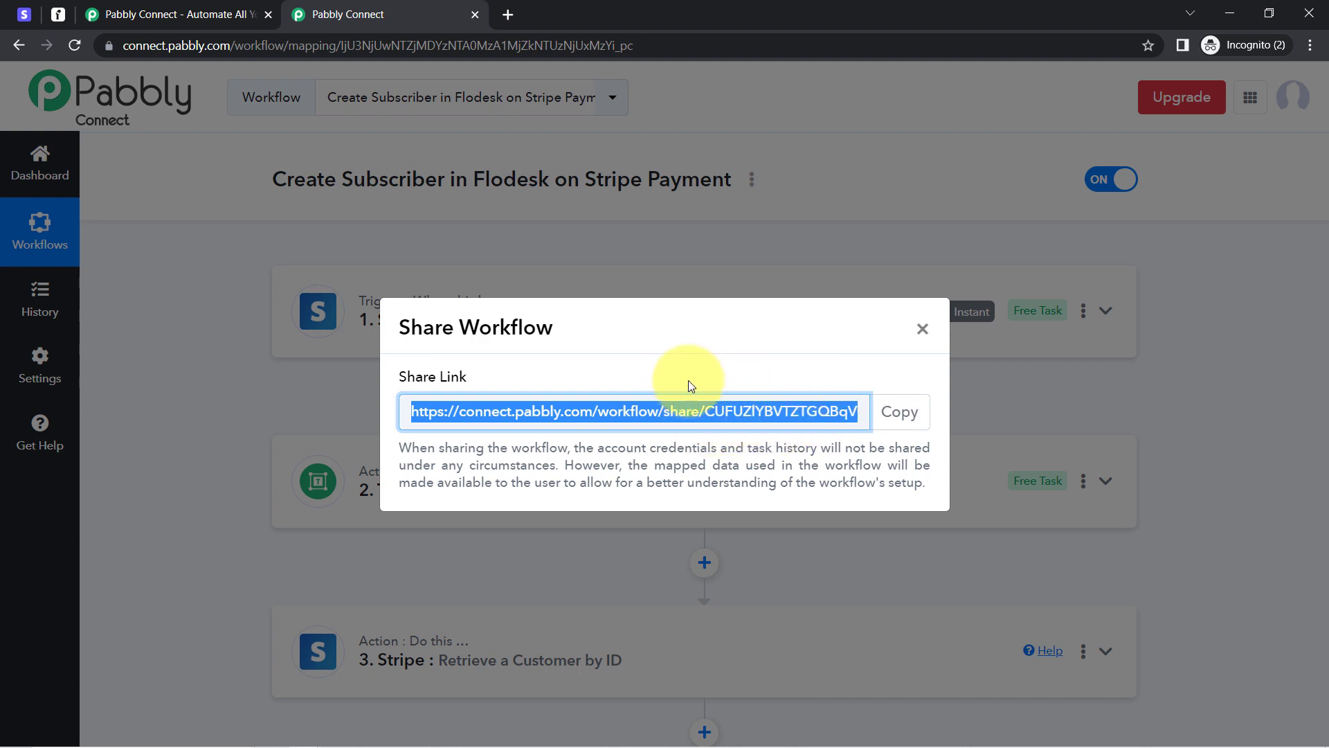
left_click(923, 328)
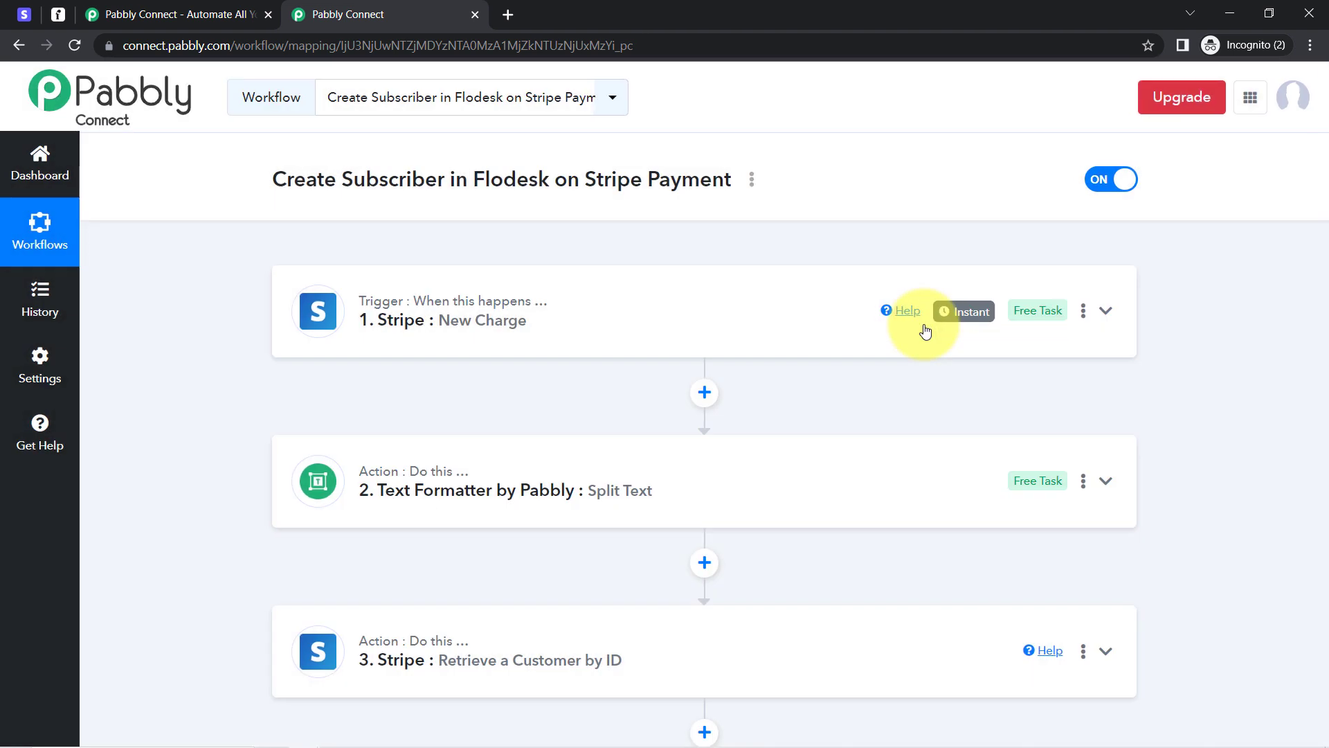